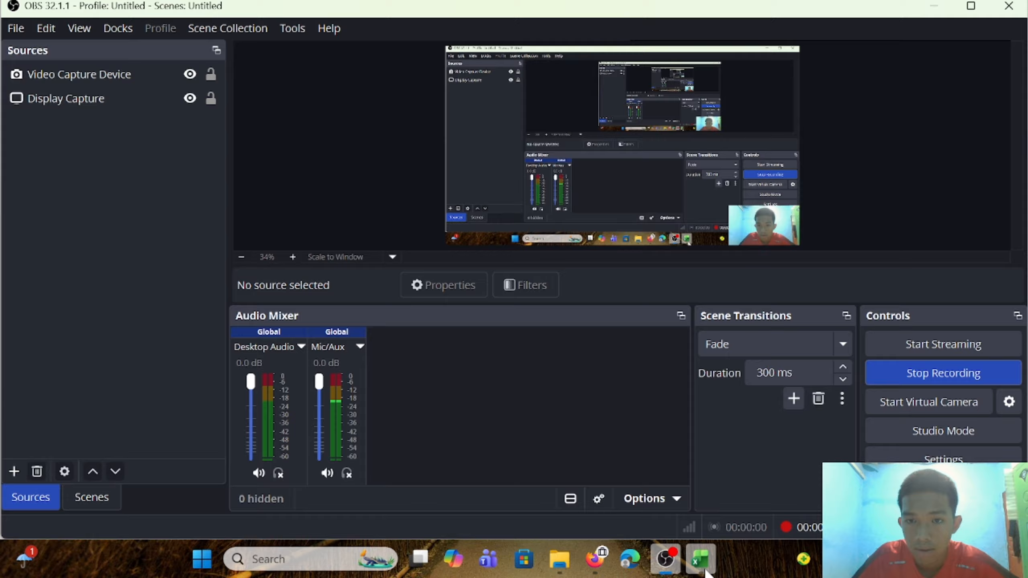
- Switch to the blank Excel workbook and enter the title FUNGSI LOGIKA in cell A1
left_click(701, 561)
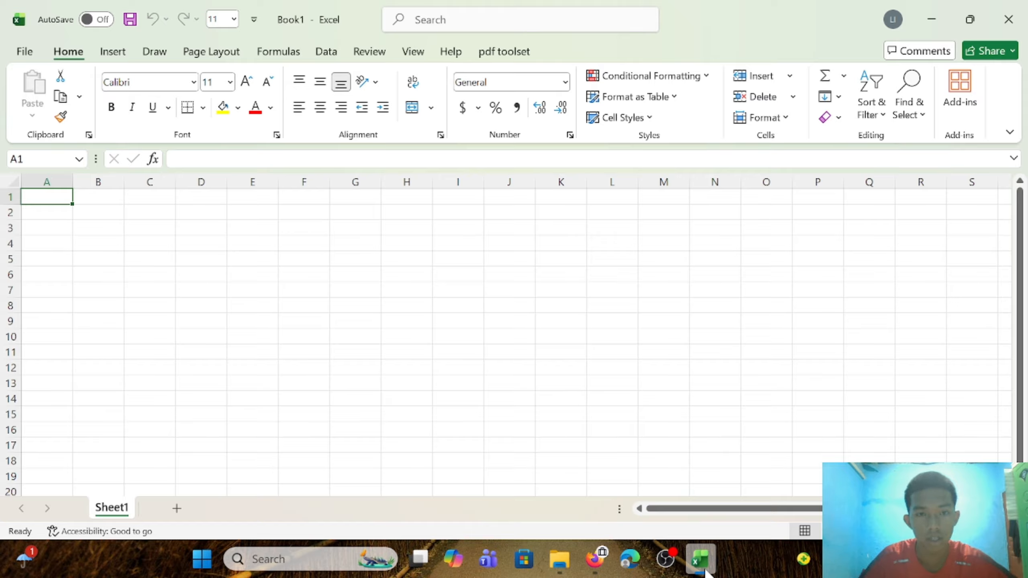
type("FUNG")
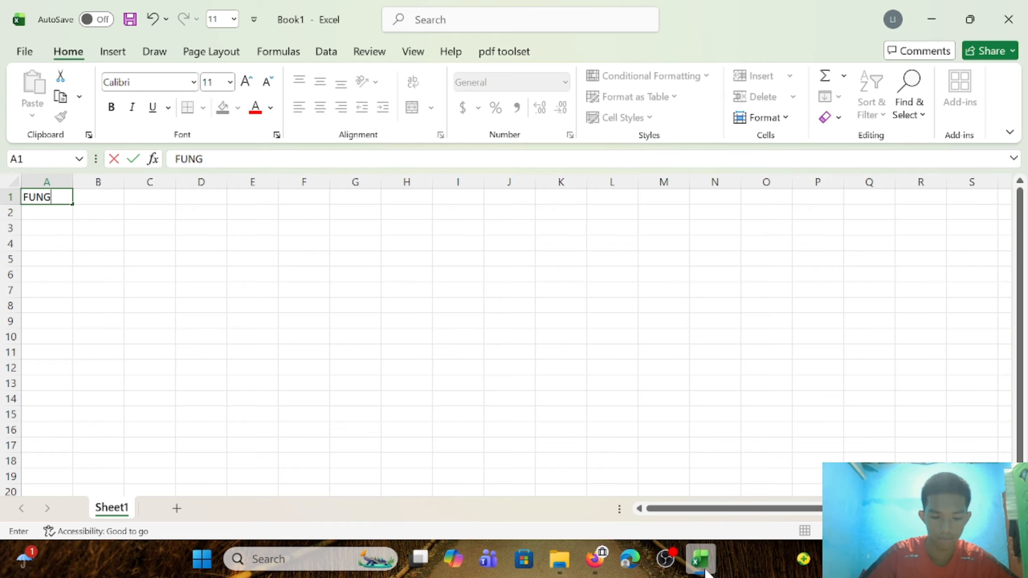
type("SI LOGIKA")
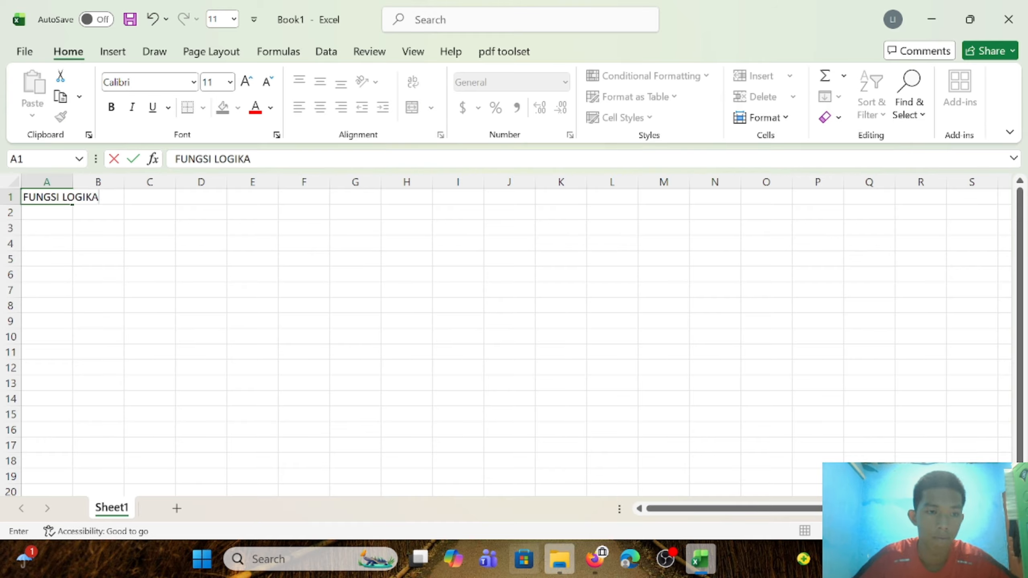
left_click(172, 283)
- Merge and center the title across A1:I1 and fill it with dark gray
left_click_drag(32, 199, 441, 195)
left_click(411, 107)
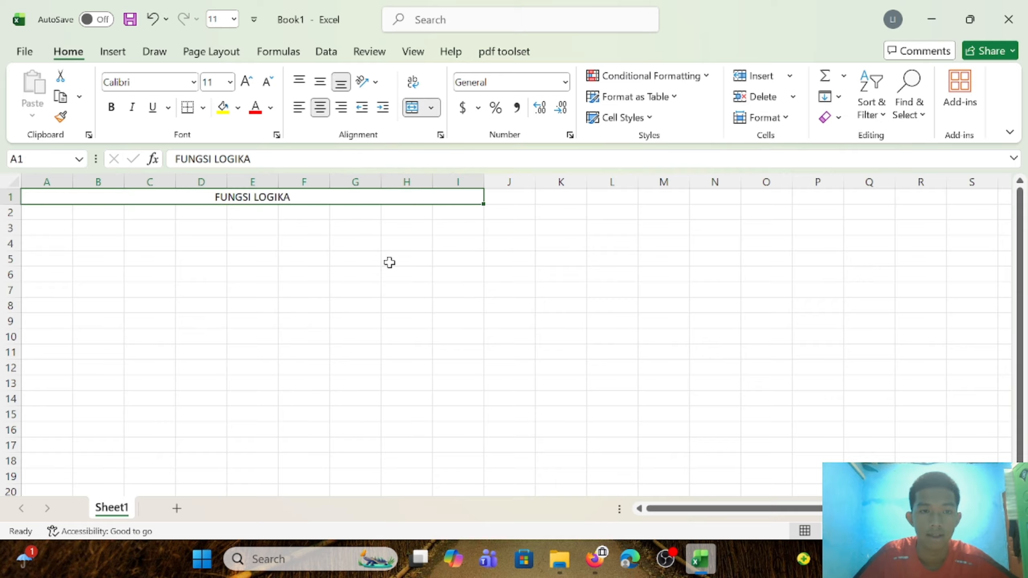
left_click(238, 108)
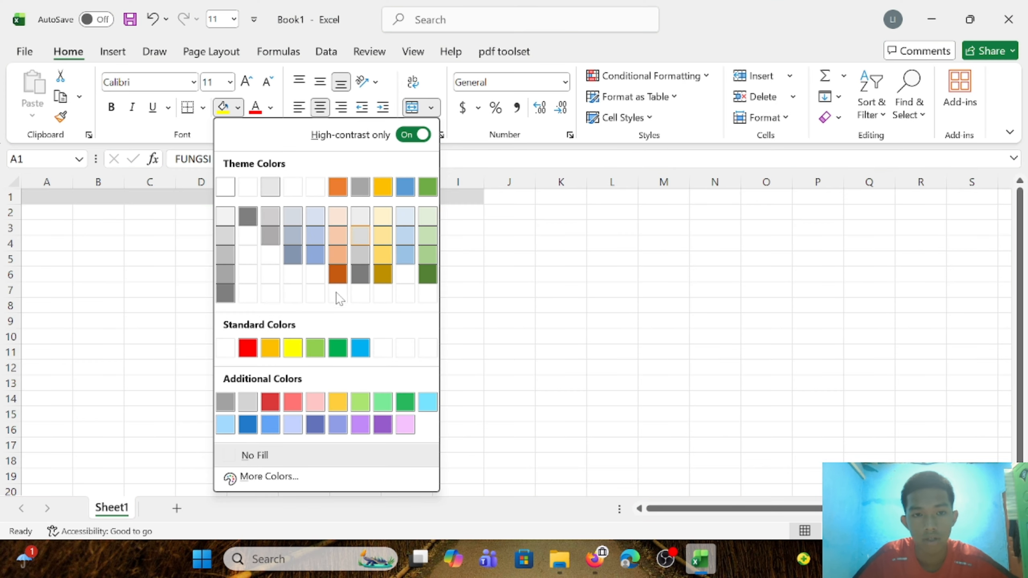
left_click(225, 290)
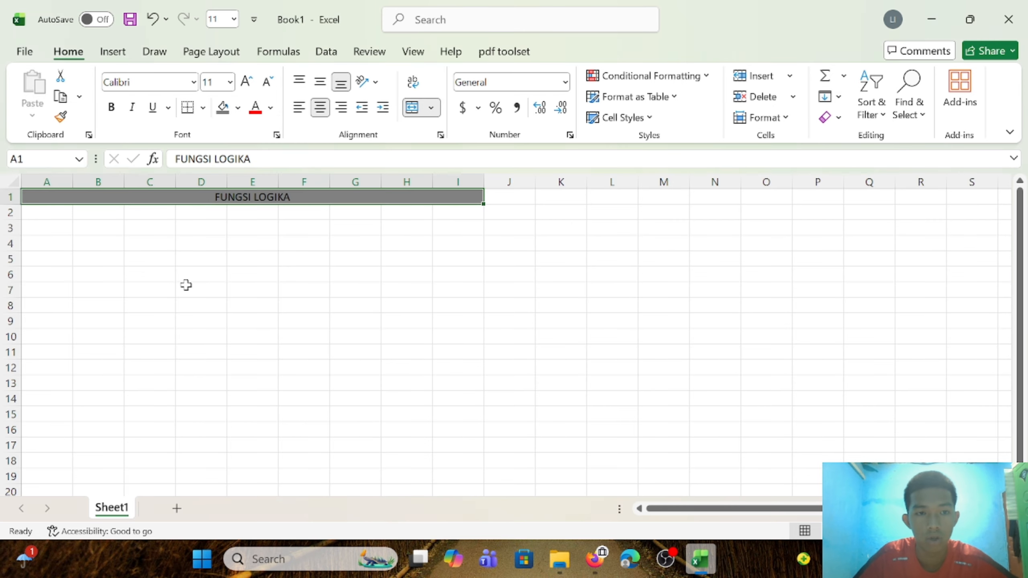
left_click(187, 287)
scroll(354, 303, "down", 7)
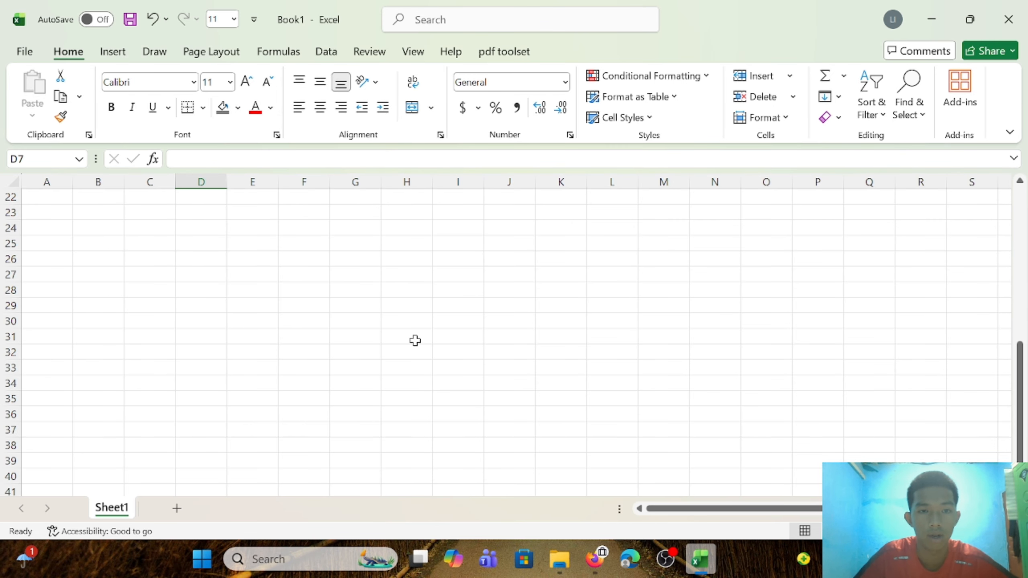
scroll(421, 336, "up", 6)
scroll(423, 333, "up", 1)
left_click(325, 243)
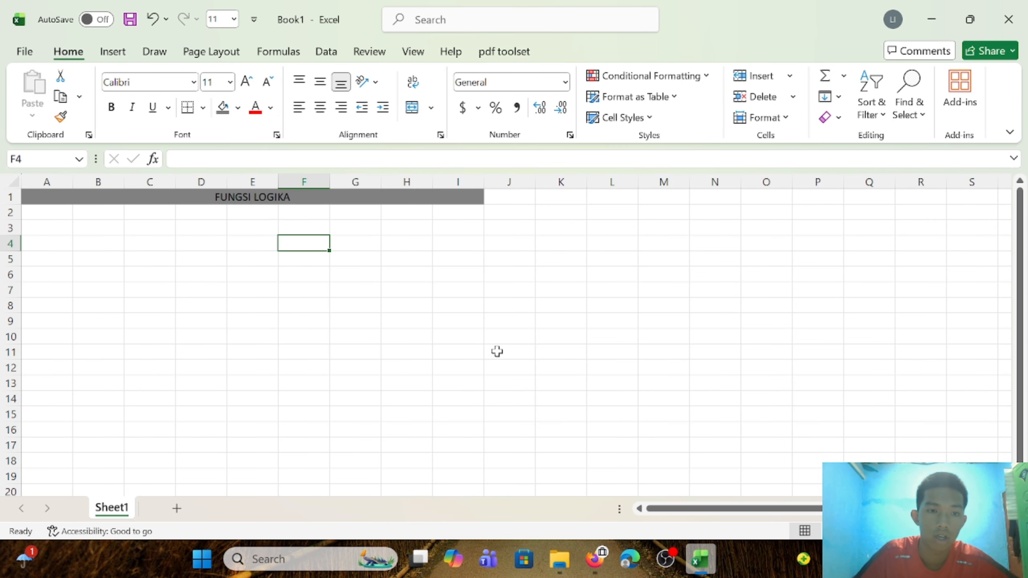
scroll(301, 316, "down", 9)
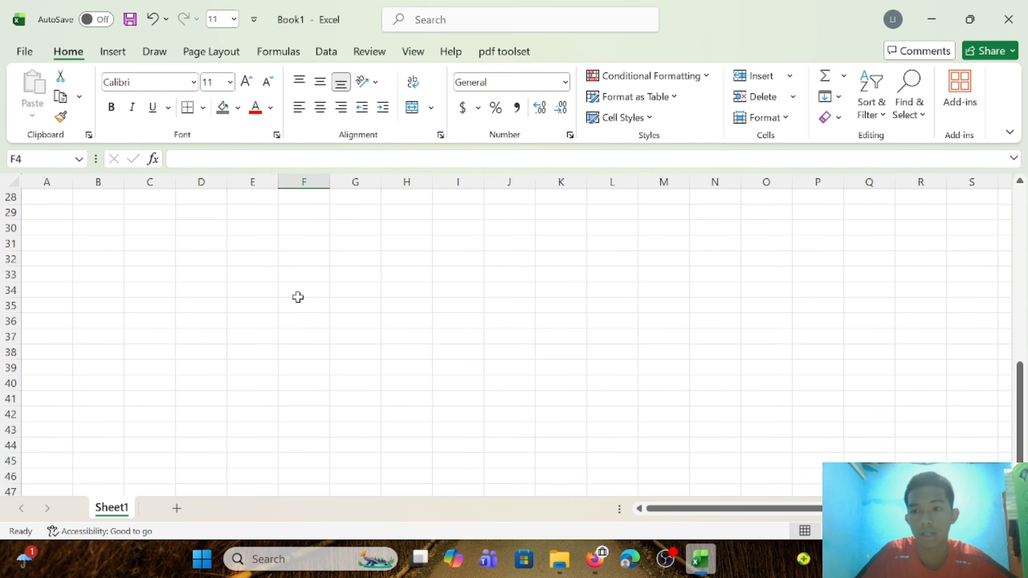
scroll(298, 297, "up", 9)
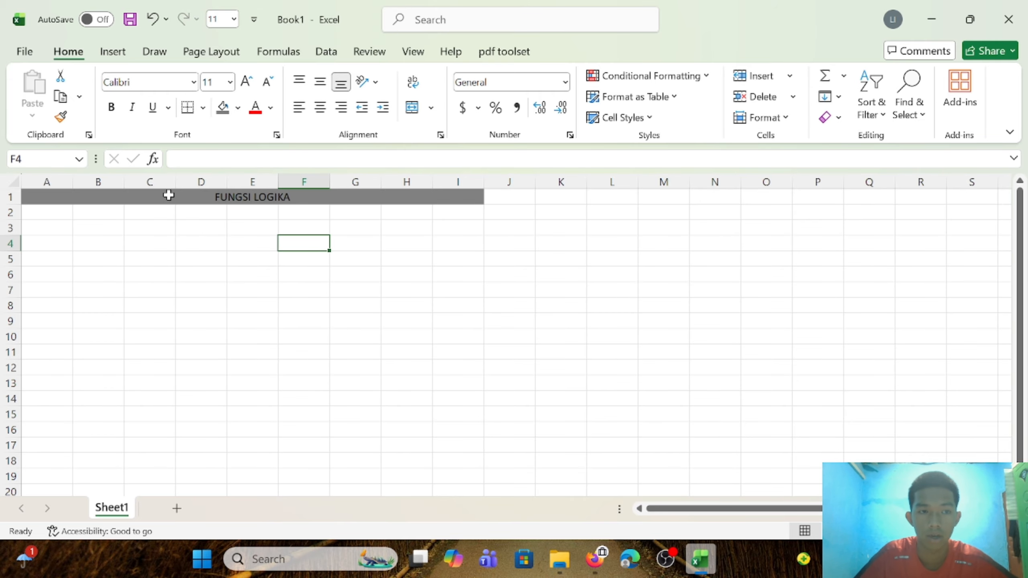
- Freeze the panes above row 2 so the title row stays in place while scrolling, and select cell A3
left_click(415, 51)
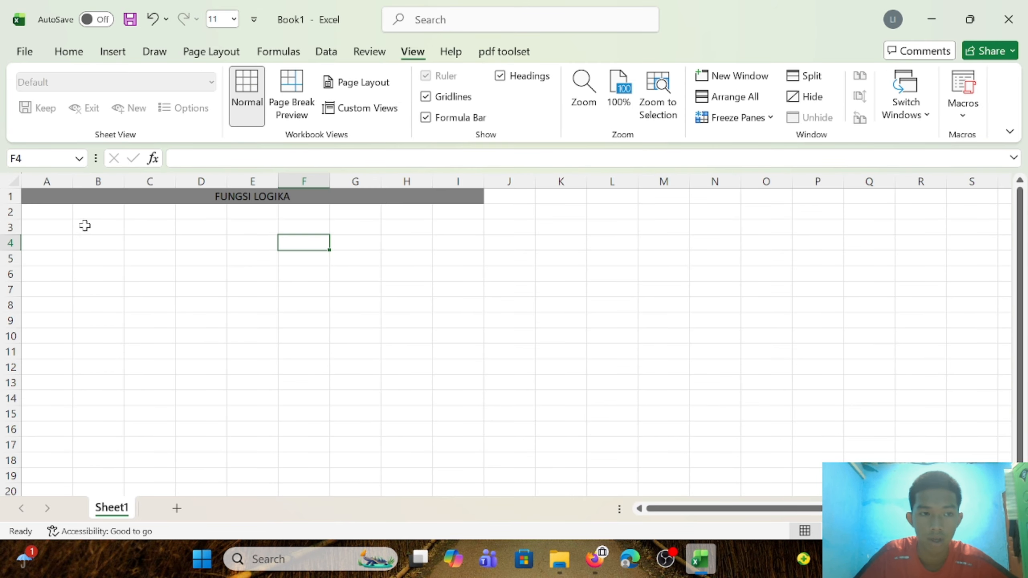
left_click_drag(51, 214, 479, 213)
left_click(733, 117)
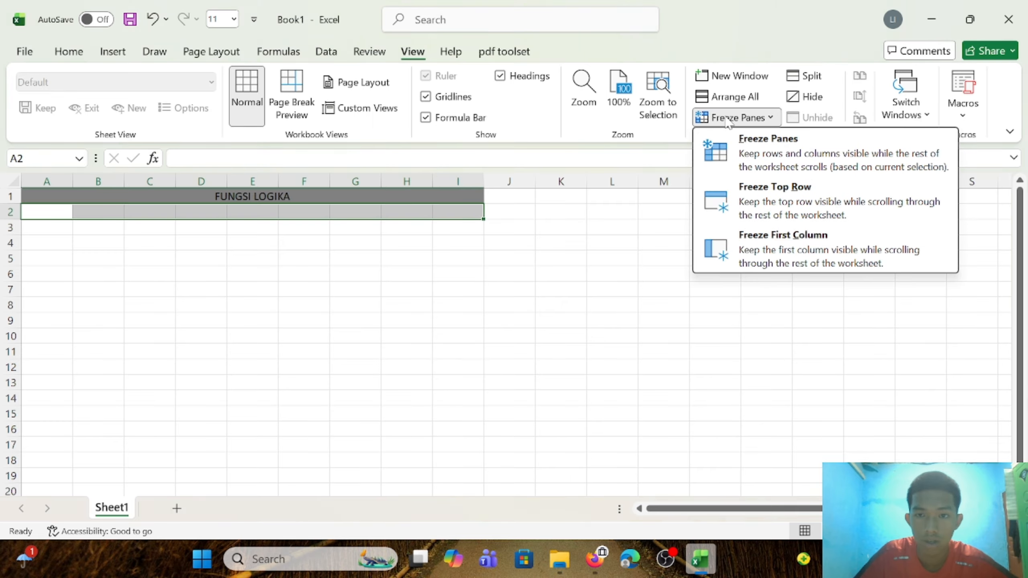
left_click(731, 151)
left_click(472, 272)
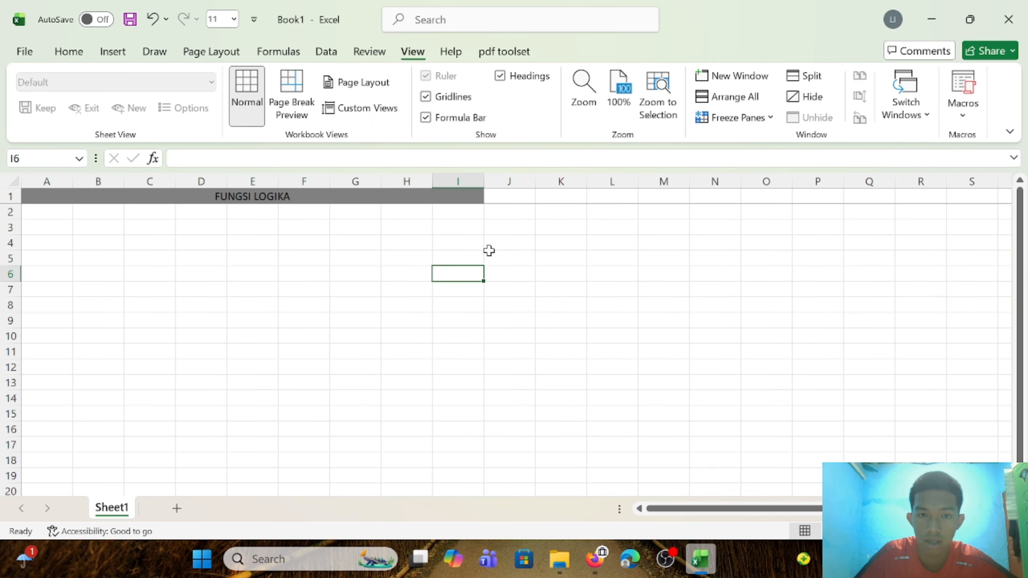
scroll(488, 251, "down", 2)
scroll(302, 272, "up", 2)
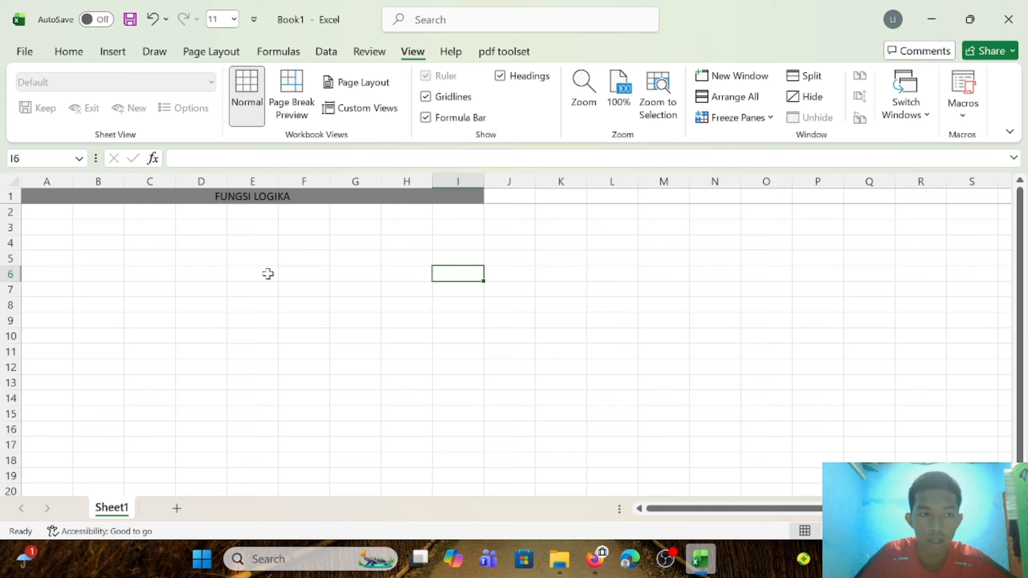
scroll(268, 274, "down", 8)
scroll(268, 274, "up", 8)
scroll(271, 273, "down", 2)
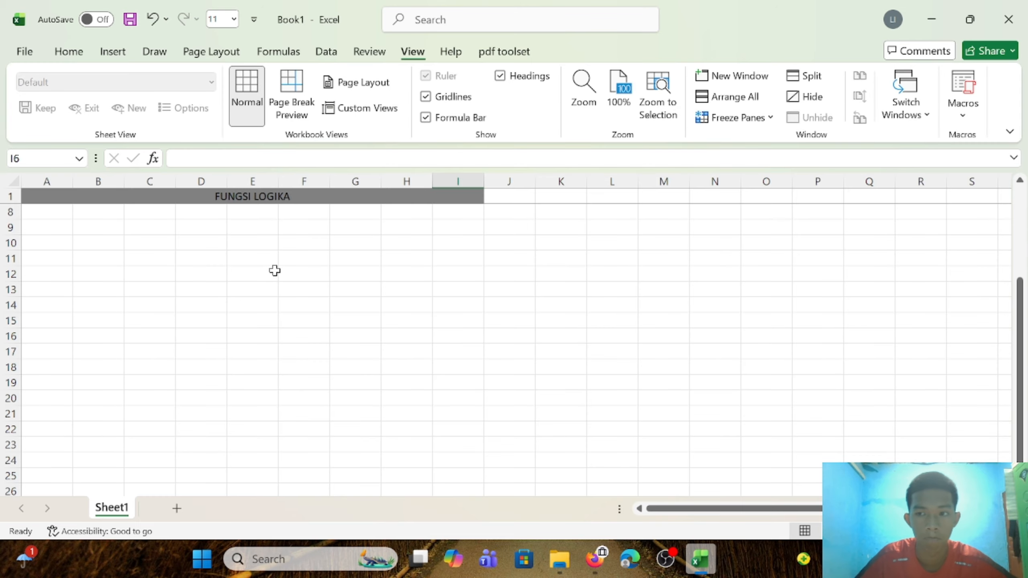
scroll(275, 271, "up", 2)
left_click(45, 231)
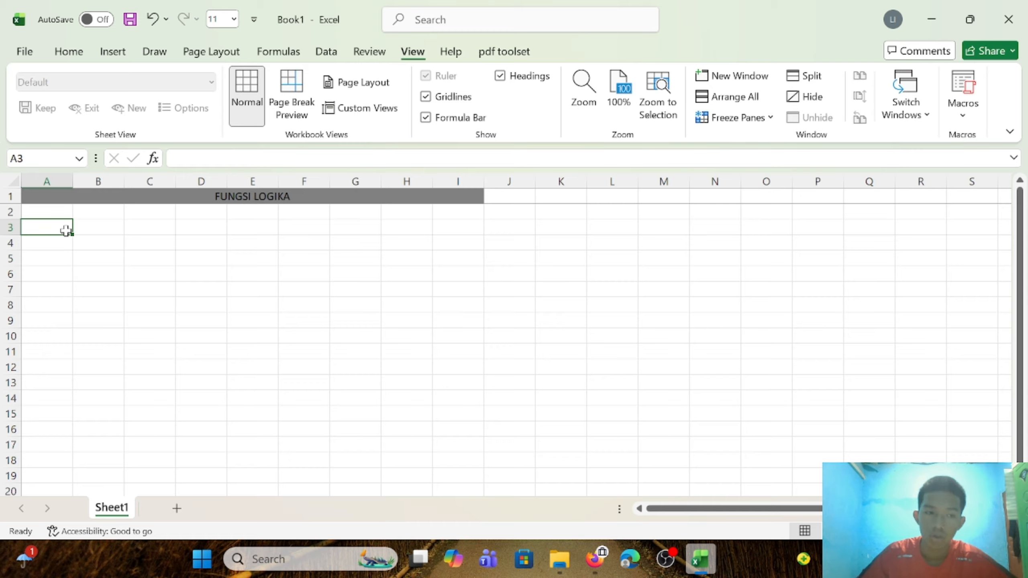
type("FUNGSI LOGIKA")
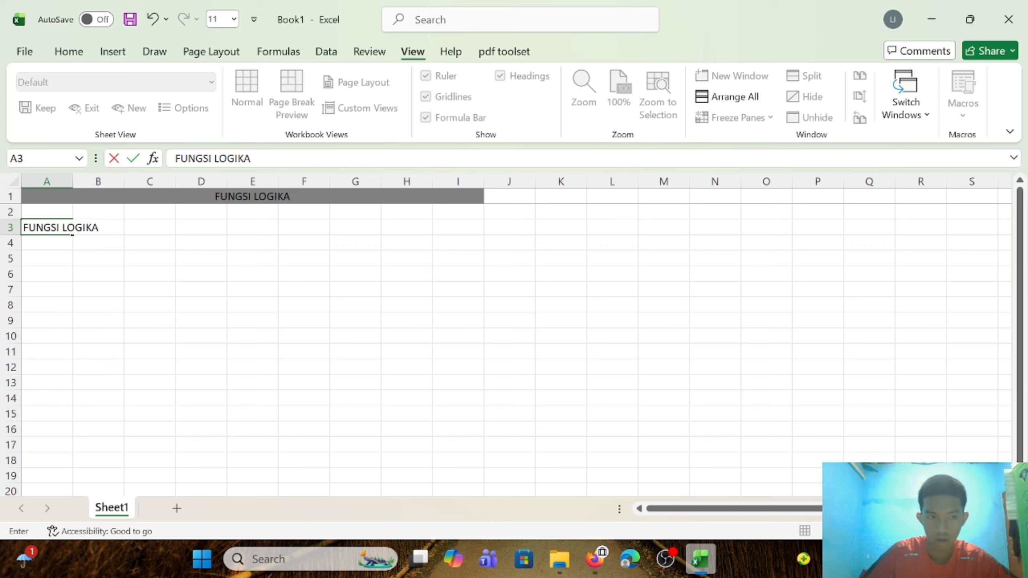
key("BackSpace")
key("BackSpace")
key("BackSpace")
key("BackSpace")
key("BackSpace")
key("BackSpace")
key("BackSpace")
key("BackSpace")
key("BackSpace")
key("BackSpace")
key("BackSpace")
key("BackSpace")
- Enter the section heading LOGIKA NOT in cell A3
type("LOGIK")
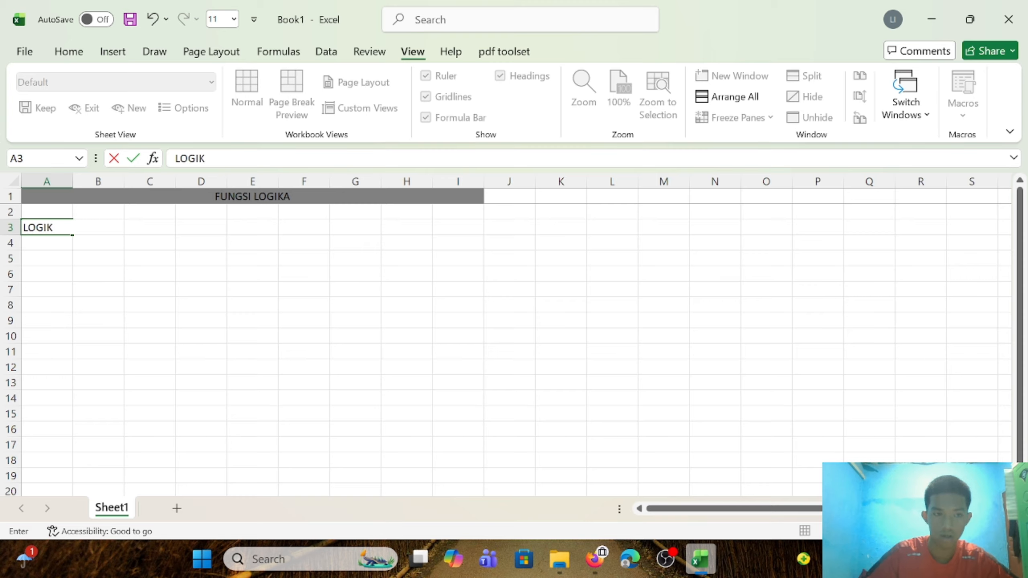
type("A NOT")
key("Return")
left_click(166, 270)
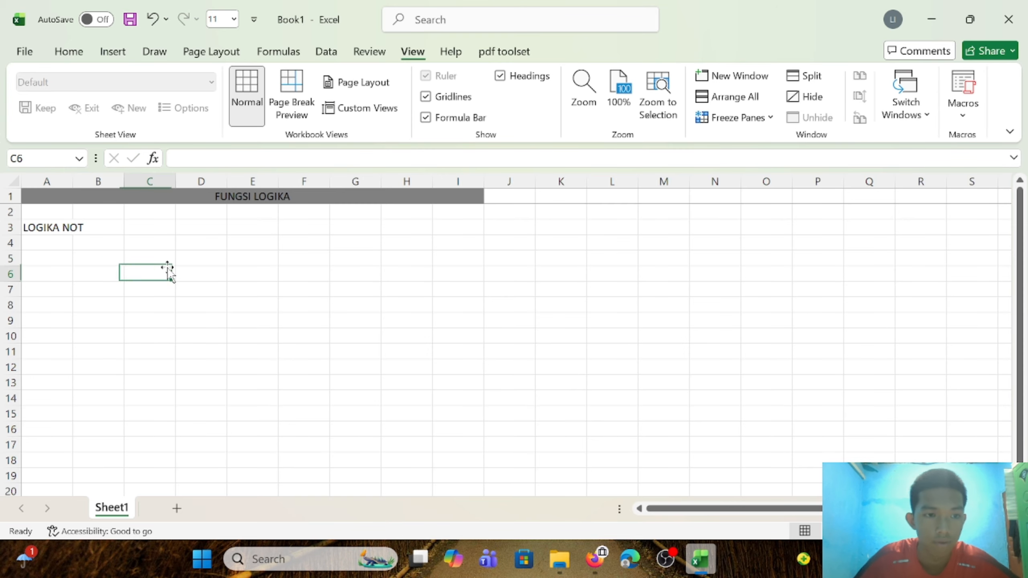
- Fill cells A3:B3 with medium blue and left-align the LOGIKA NOT heading
left_click(67, 227)
left_click_drag(66, 228, 114, 227)
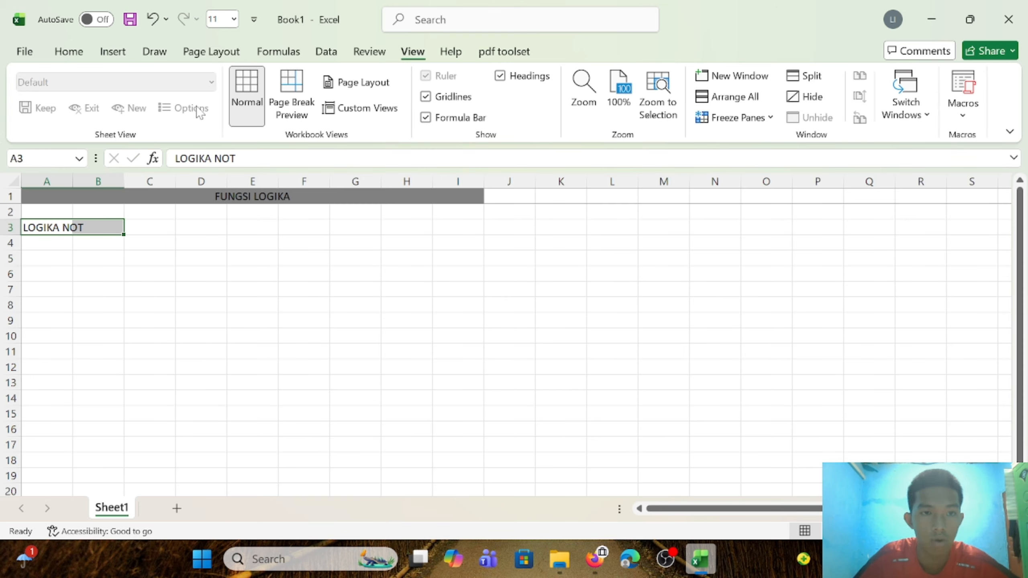
left_click(69, 52)
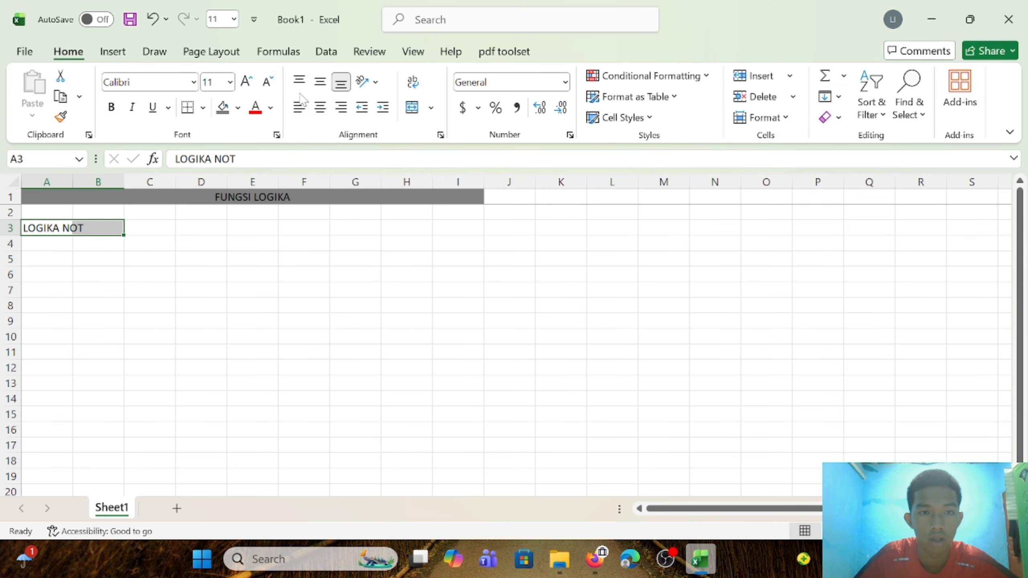
left_click(320, 109)
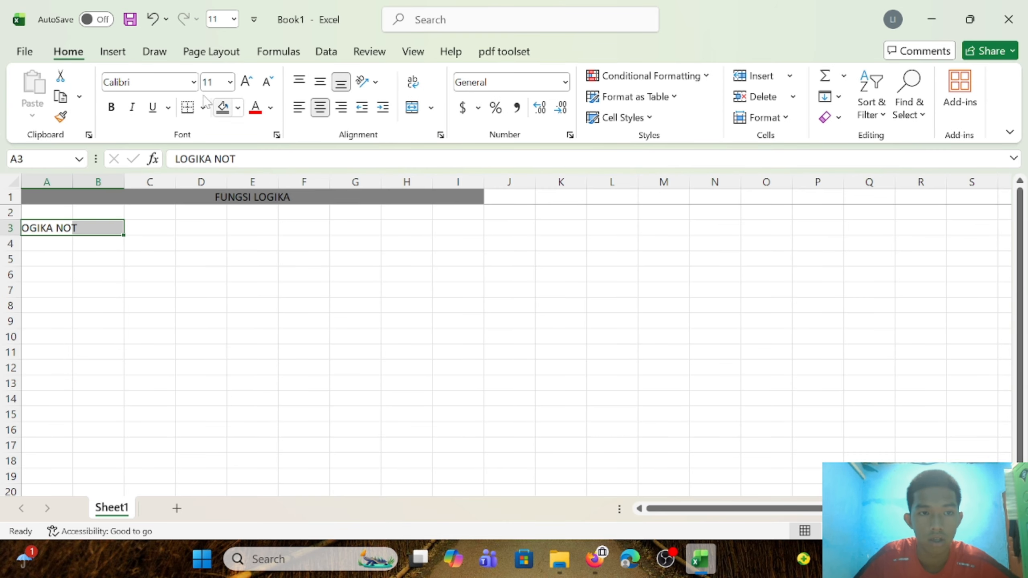
left_click(238, 108)
left_click(315, 254)
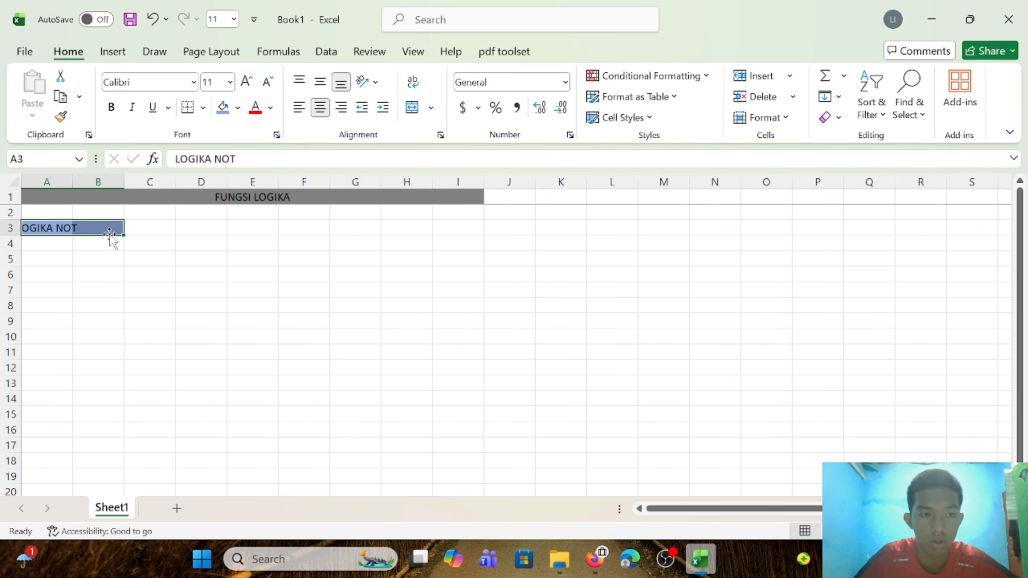
left_click(299, 107)
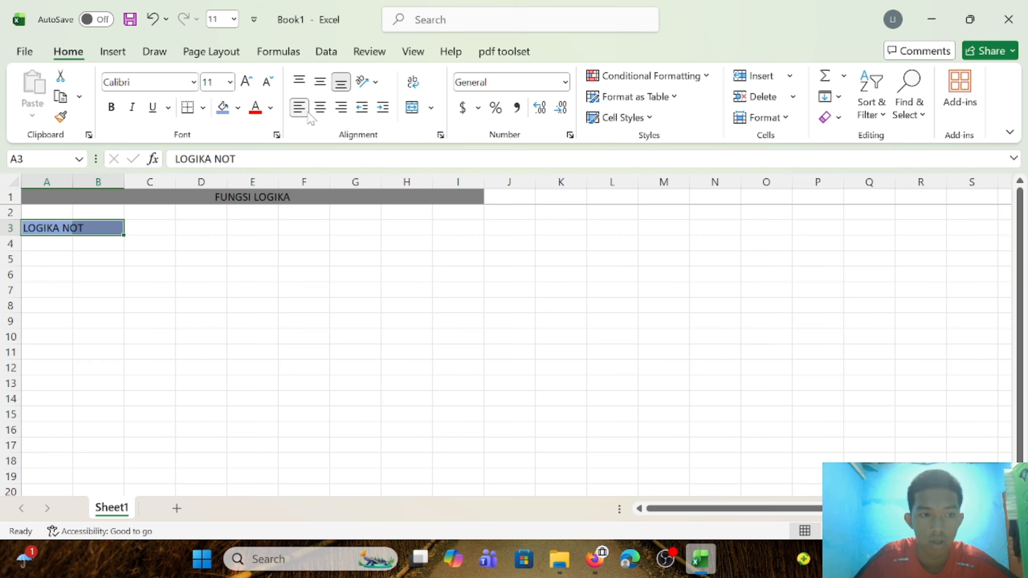
left_click(130, 244)
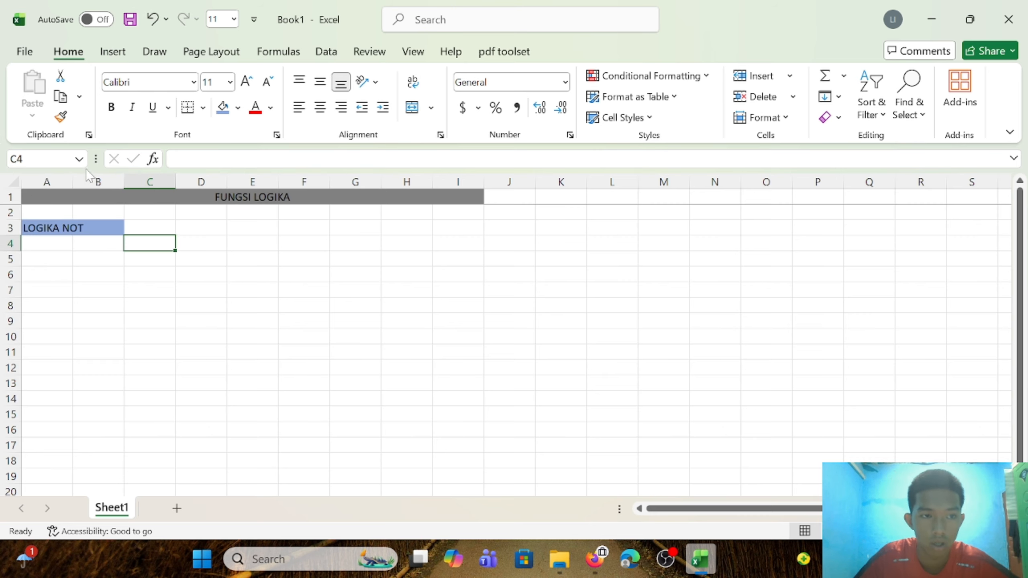
- Widen column A slightly so the LOGIKA NOT heading fits inside cell A3
left_click_drag(80, 182, 86, 182)
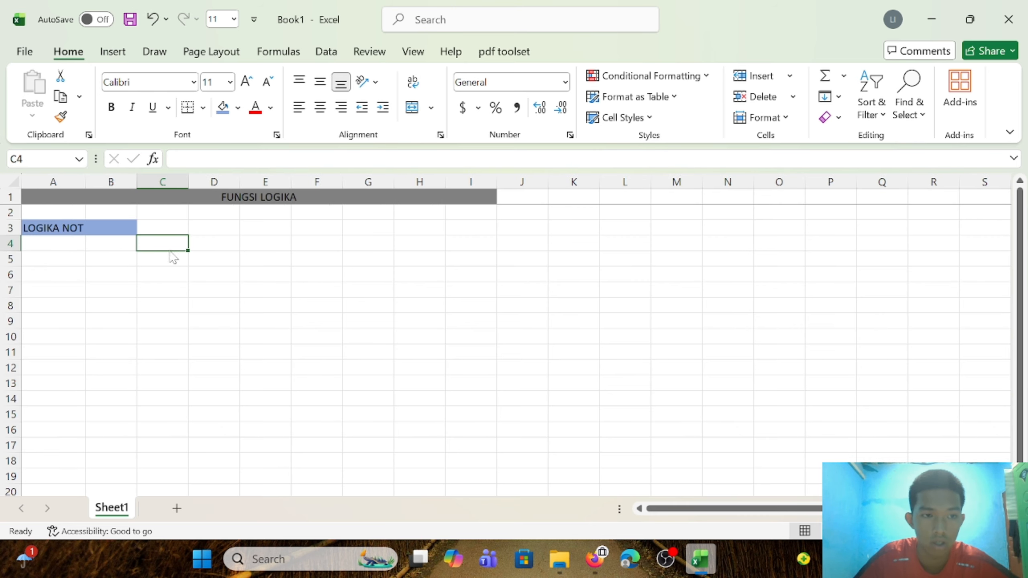
left_click(106, 227)
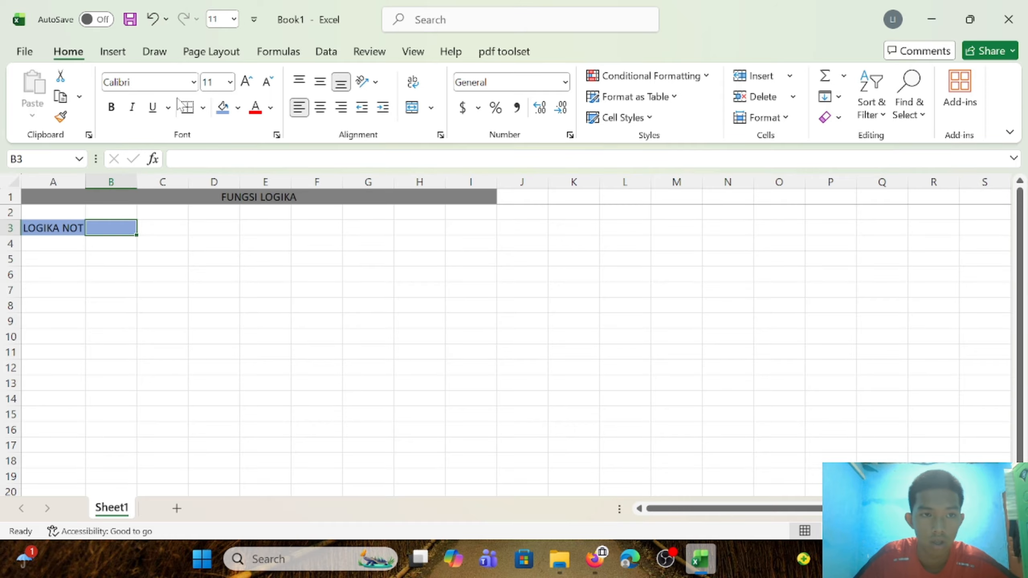
left_click(186, 257)
- Enter the table header SATTEMENT 1 in cell A5 and widen column A to fit it
left_click(31, 258)
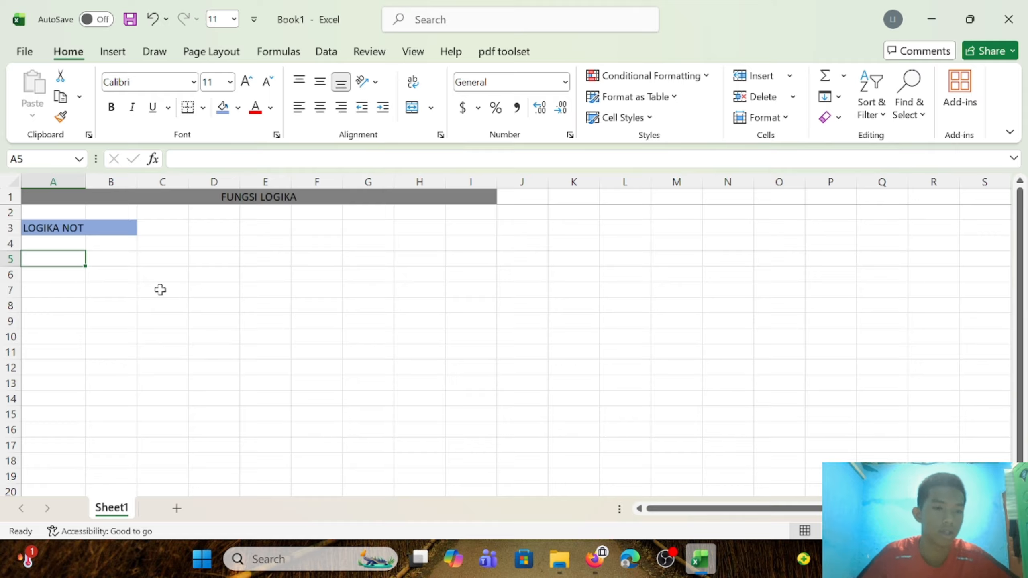
left_click(59, 246)
left_click(66, 263)
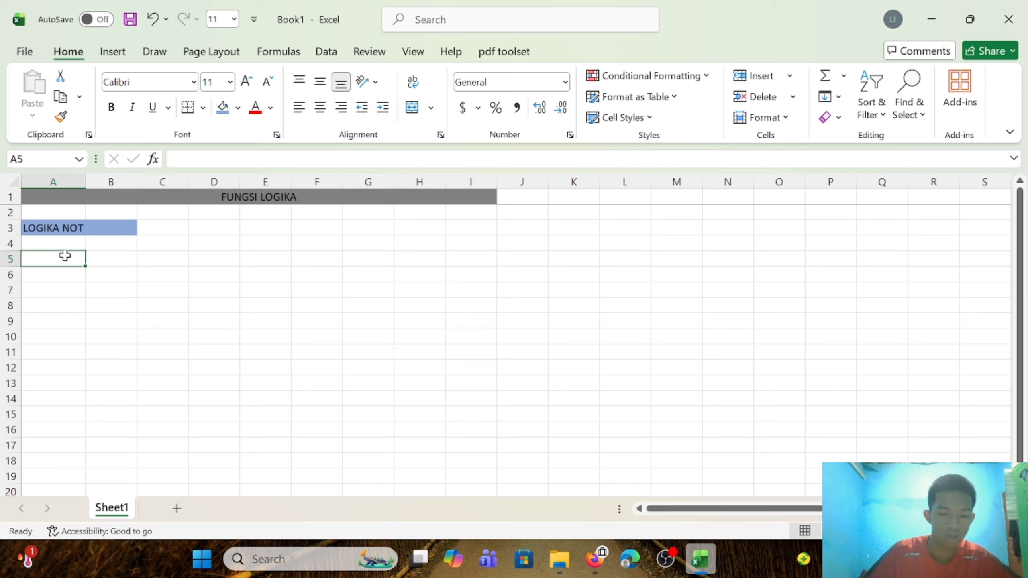
type("SATTEMENT 2")
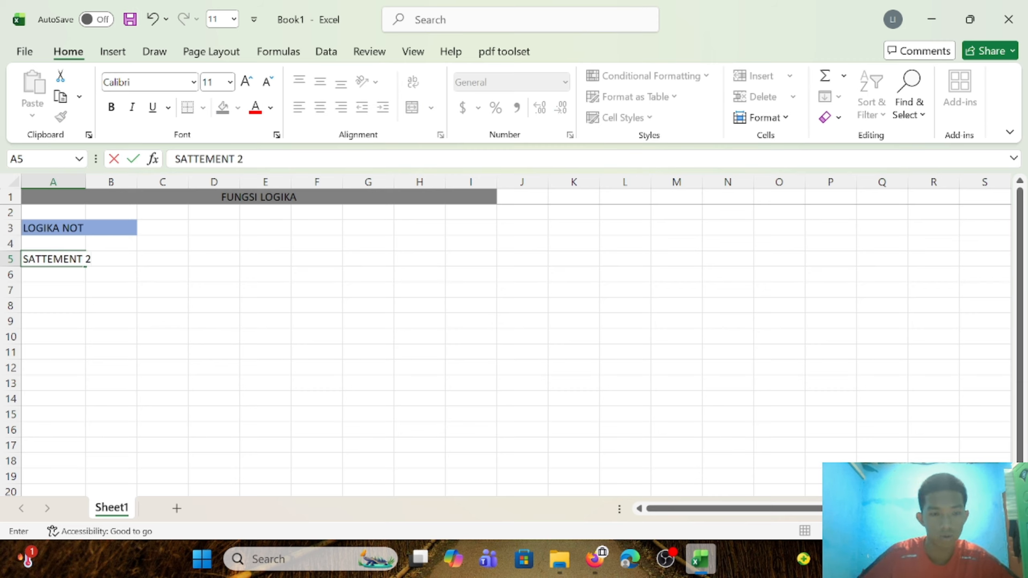
key("BackSpace")
type("1")
left_click(130, 304)
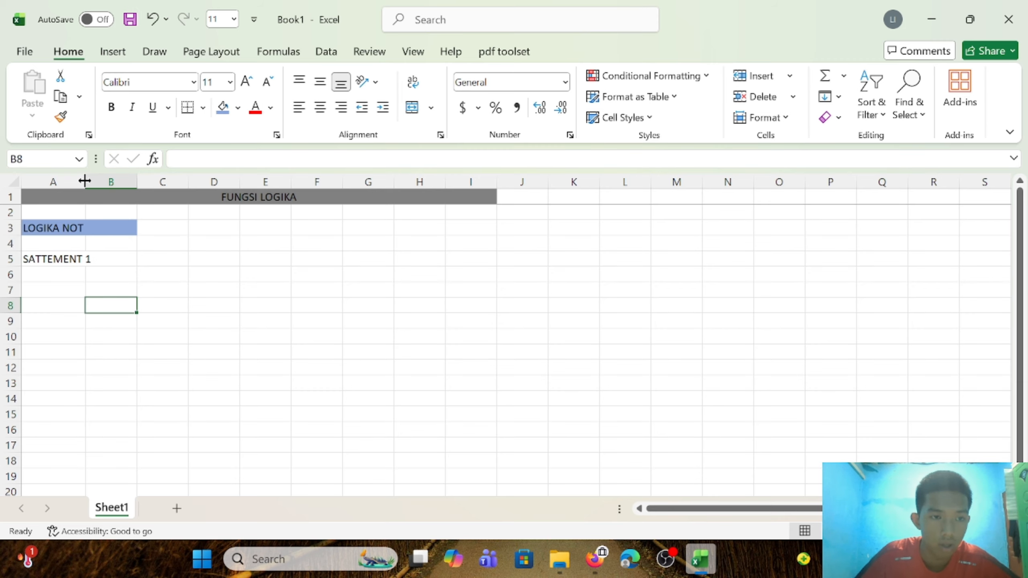
left_click_drag(86, 183, 92, 184)
left_click(114, 241)
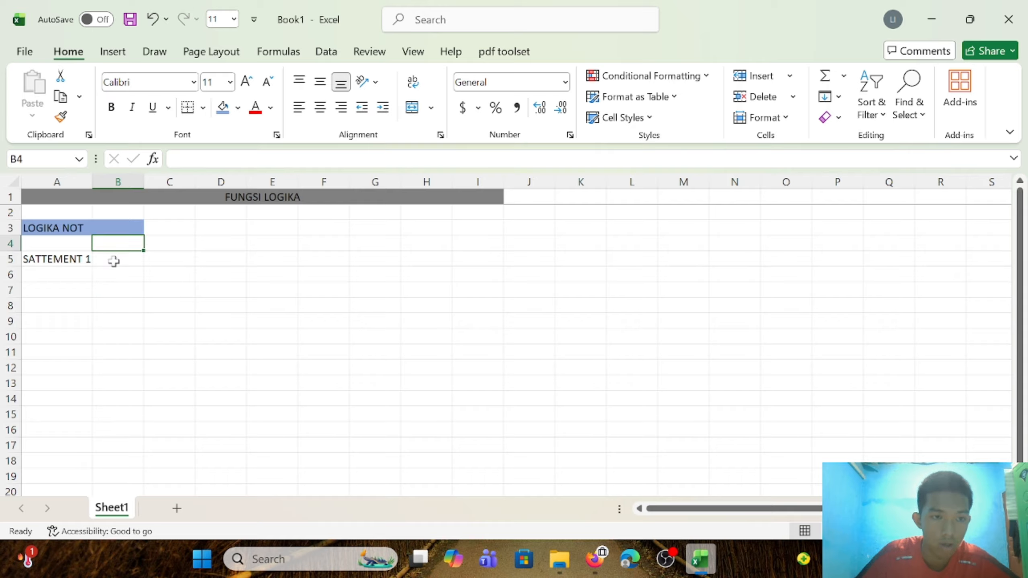
- Enter the table header NOT in cell B5, next to SATTEMENT 1
left_click(113, 260)
type("NOT")
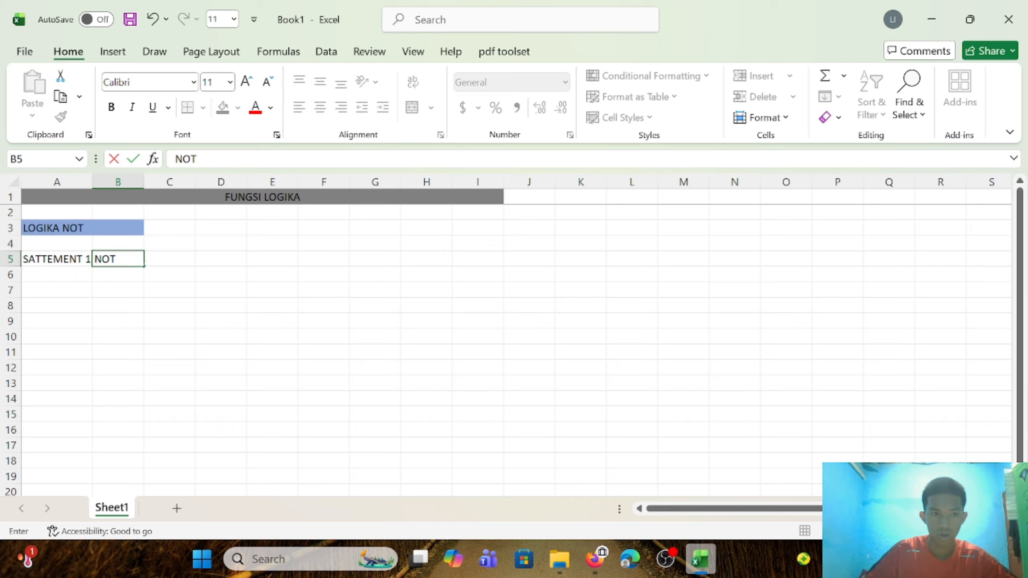
key("Return")
left_click(40, 270)
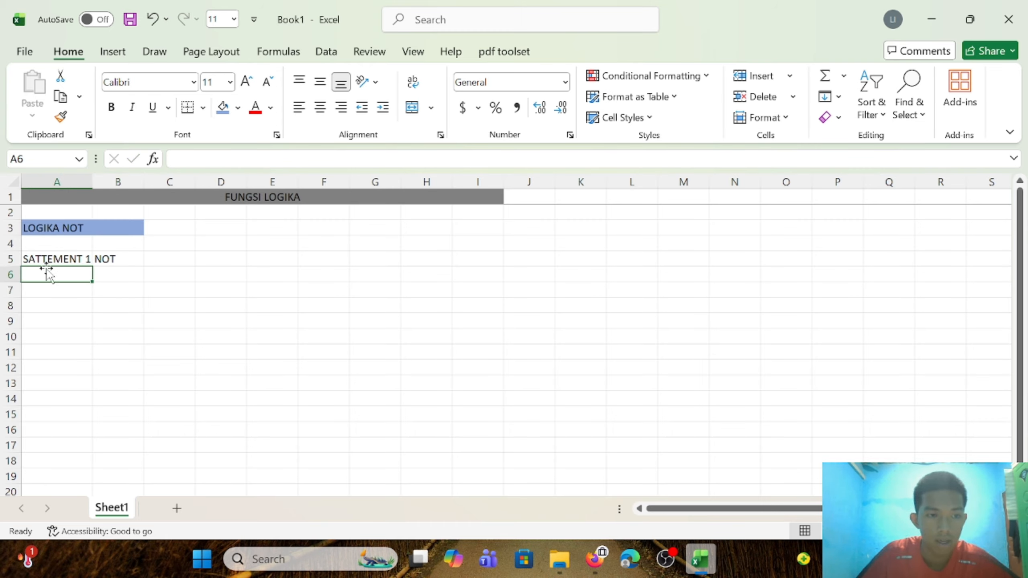
left_click(65, 259)
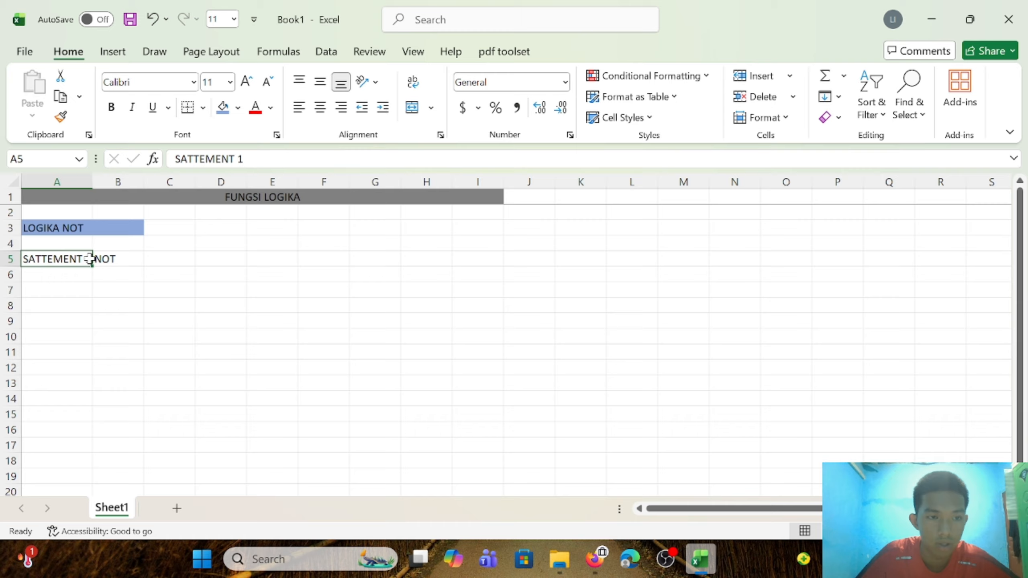
- Correct the table header in cell A5 so it reads STATEMENT 1
left_click(236, 159)
key("BackSpace")
key("BackSpace")
key("BackSpace")
key("BackSpace")
key("BackSpace")
key("BackSpace")
key("BackSpace")
key("BackSpace")
key("BackSpace")
key("BackSpace")
key("BackSpace")
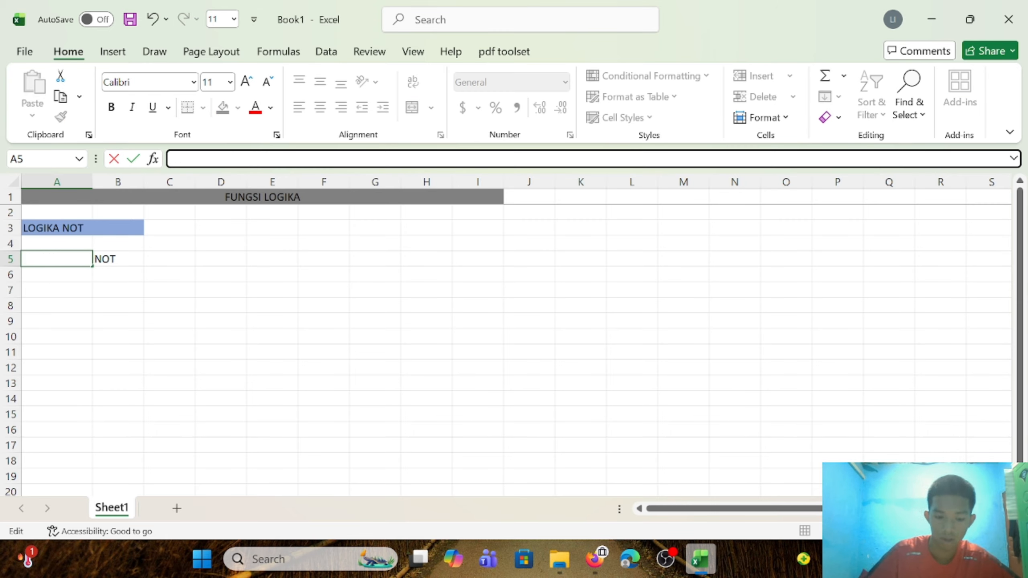
type("STATEMENT")
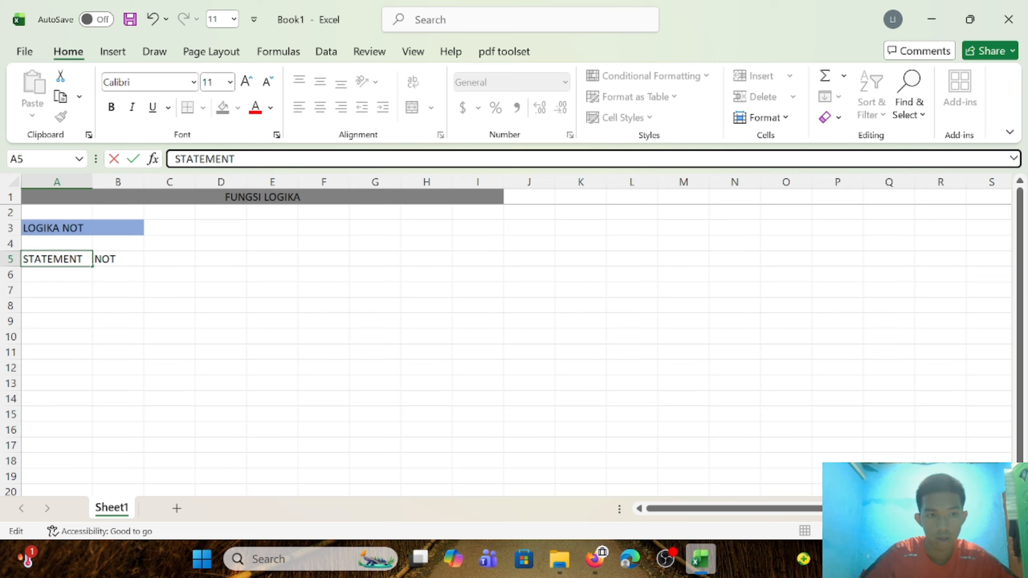
type(" 1")
key("Return")
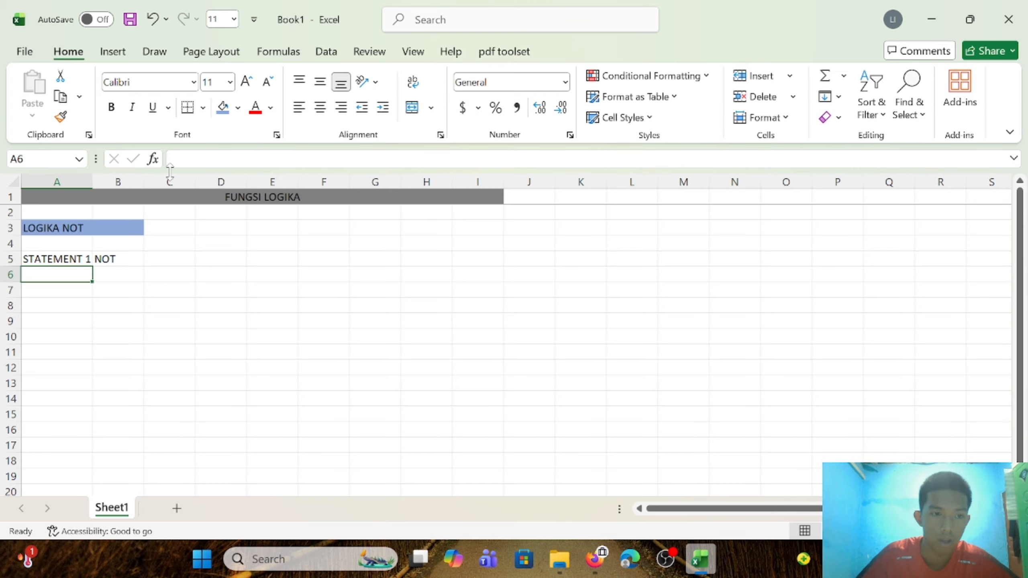
- Enter the statement values 1 in cell A6 and 0 in cell A7
type("1")
key("Return")
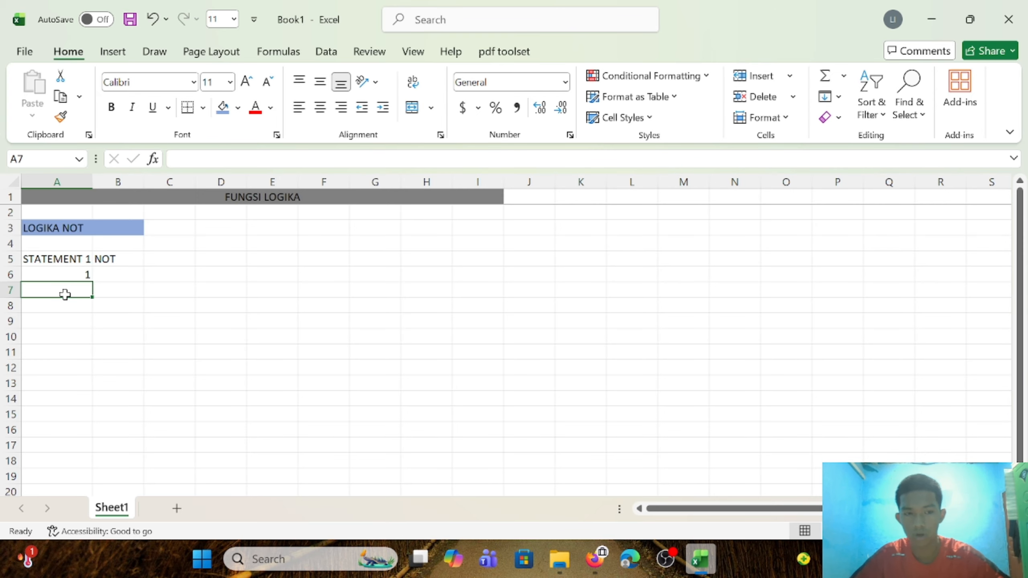
type("0")
key("Return")
- Apply all borders to the table range A5:B7
left_click_drag(51, 261, 127, 292)
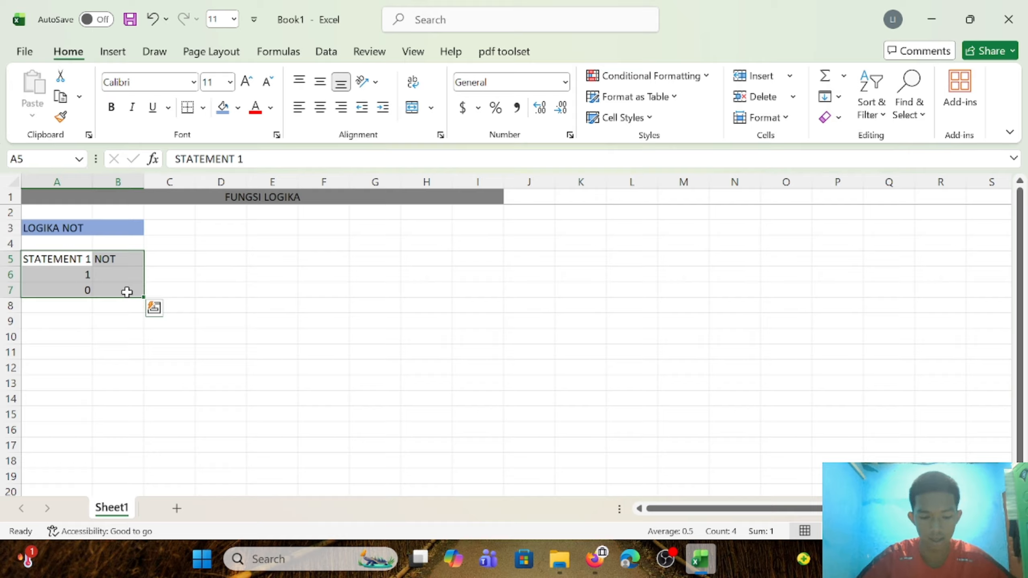
key("alt+h")
key("b")
key("a")
left_click(200, 261)
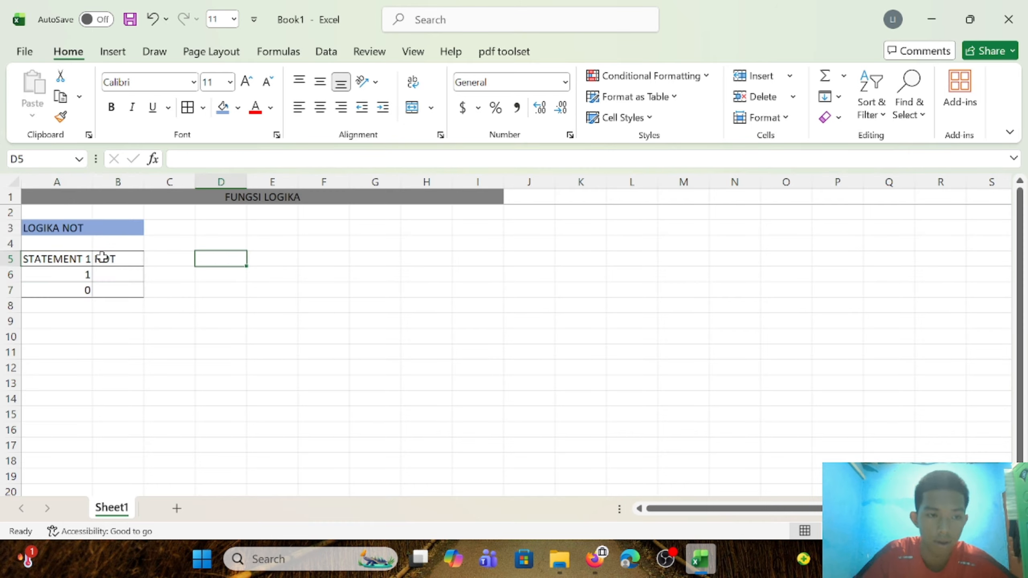
- Fill the table header cells A5:B5 with dark orange
left_click_drag(55, 261, 111, 259)
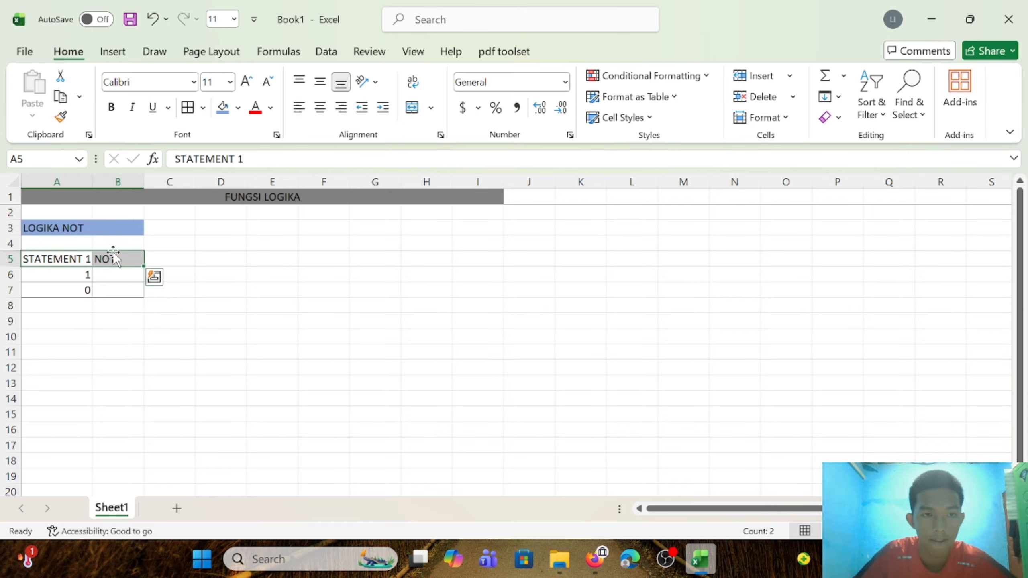
left_click(238, 107)
left_click(338, 272)
left_click(272, 290)
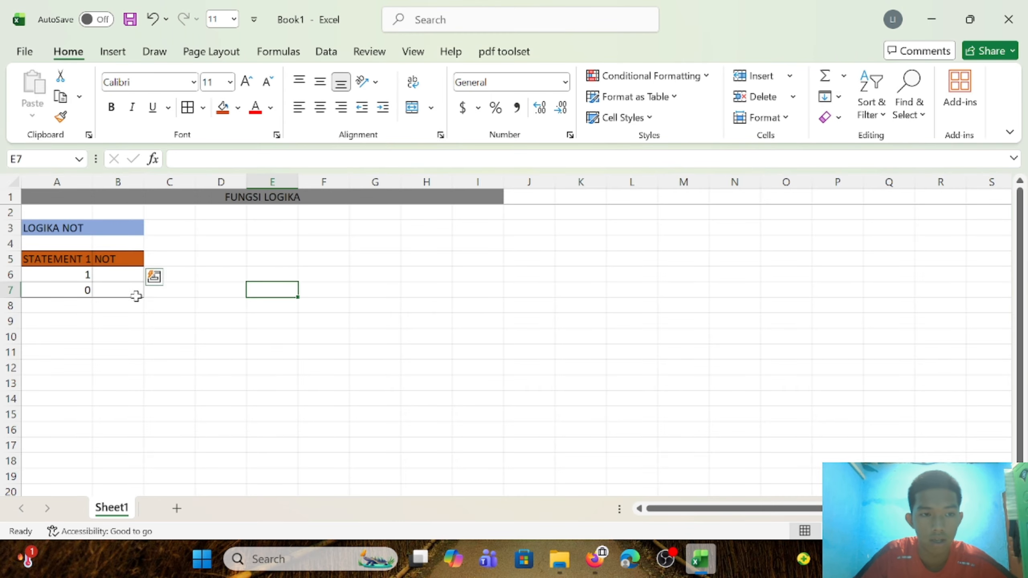
- Center the contents of the table range A5:B7 horizontally
left_click(112, 275)
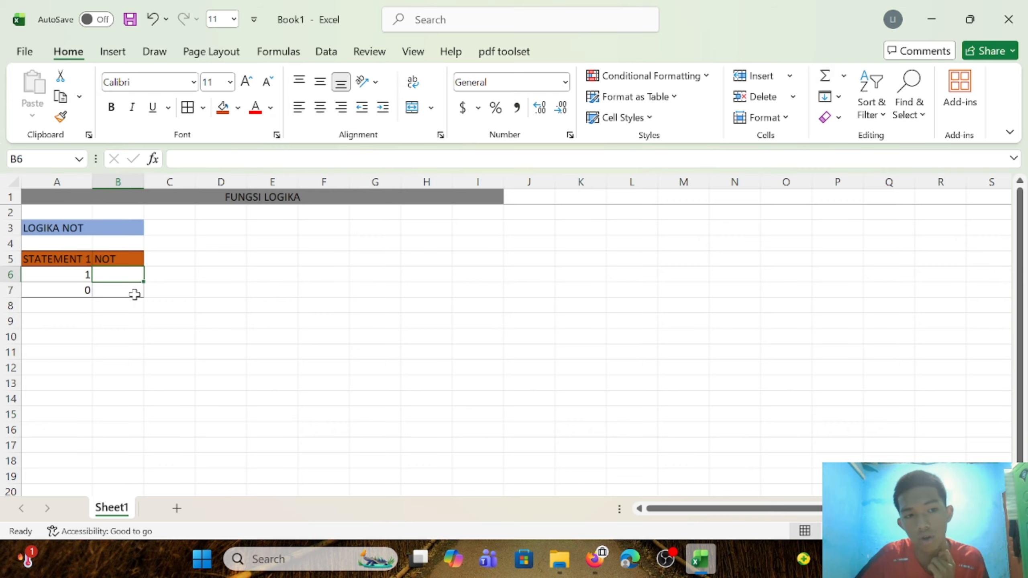
left_click(65, 305)
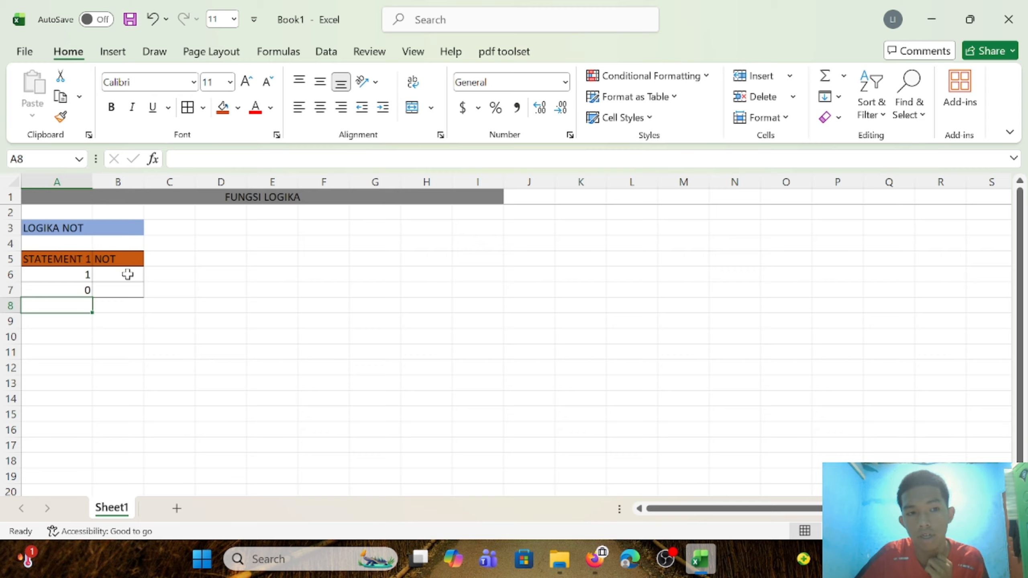
left_click_drag(73, 259, 122, 289)
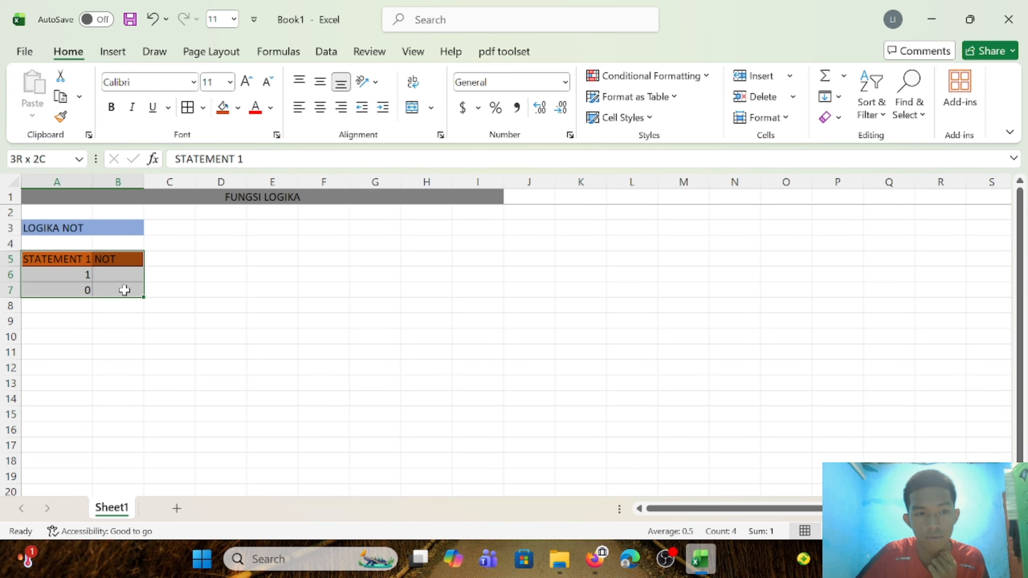
left_click(319, 107)
- Enter a NOT formula in cell B6 that negates the statement value in A6
left_click(124, 277)
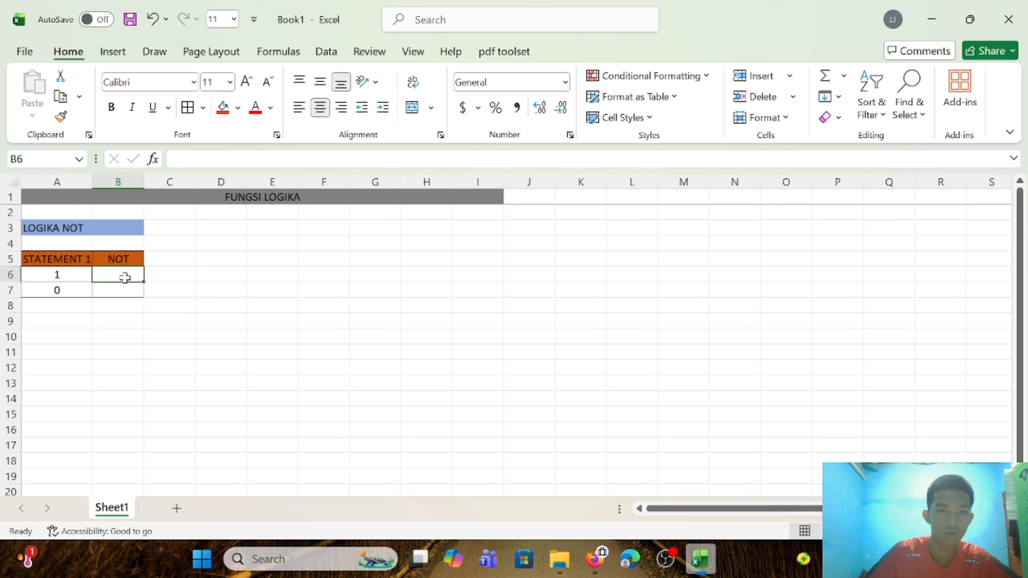
type("=NOT(")
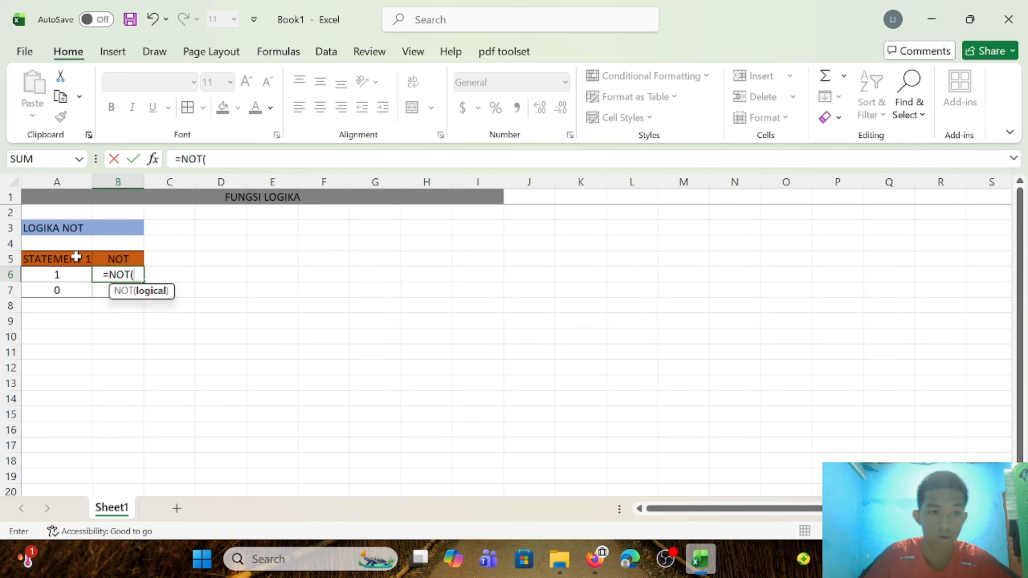
left_click(73, 275)
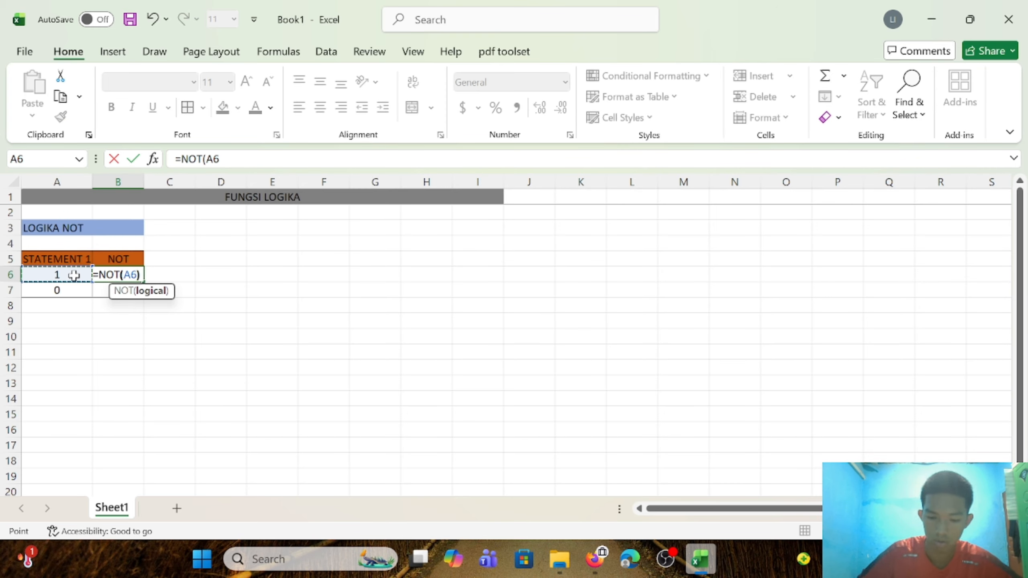
key("Return")
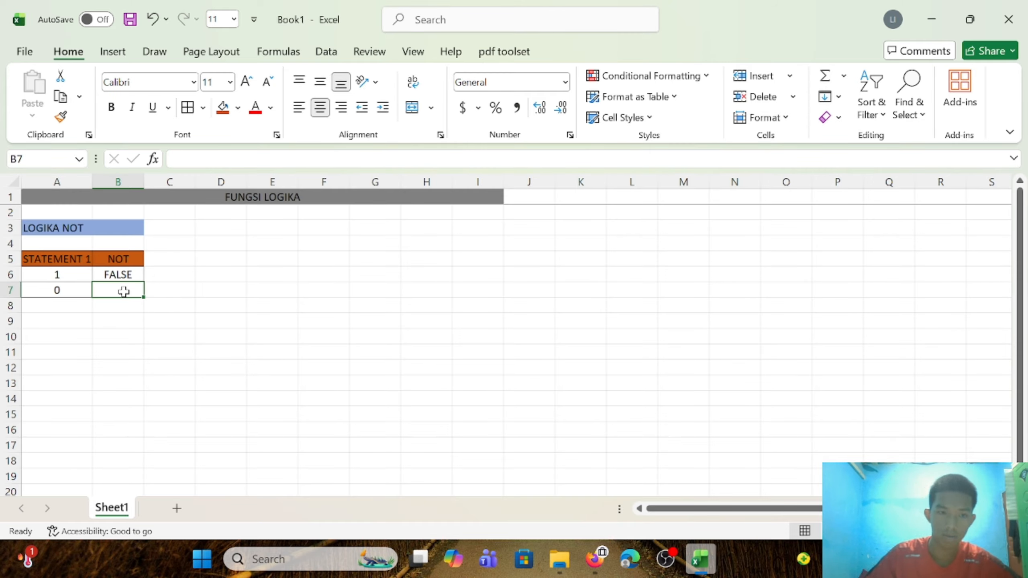
- Enter a NOT formula in cell B7 that negates the statement value in A7
type("=NOT")
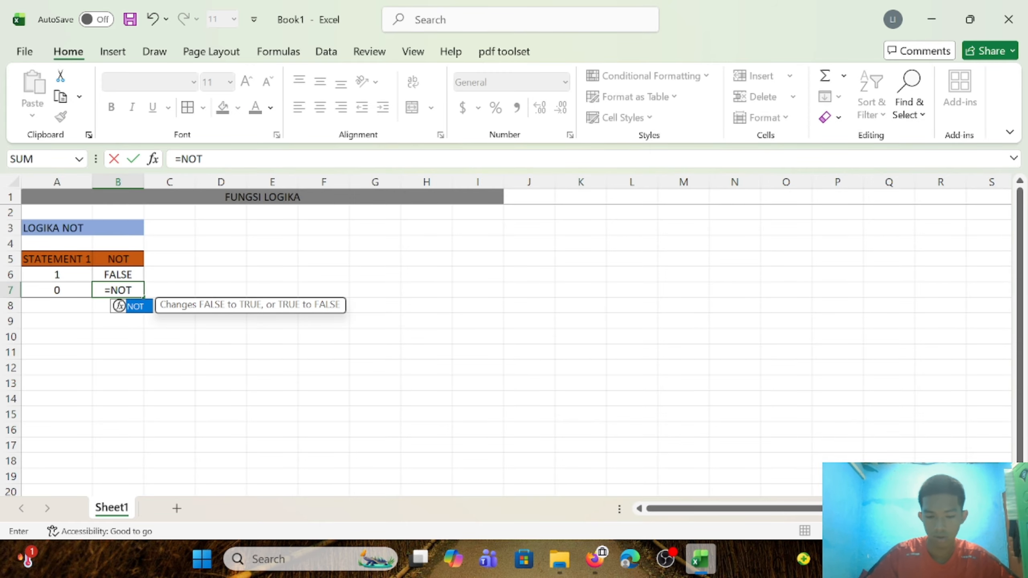
type("(")
left_click(81, 293)
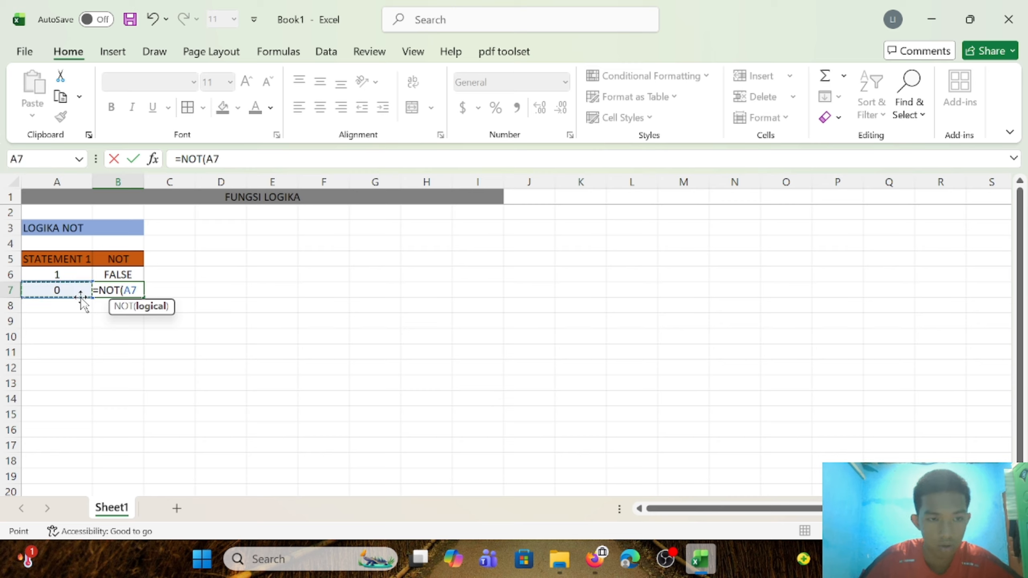
key("shift+Return")
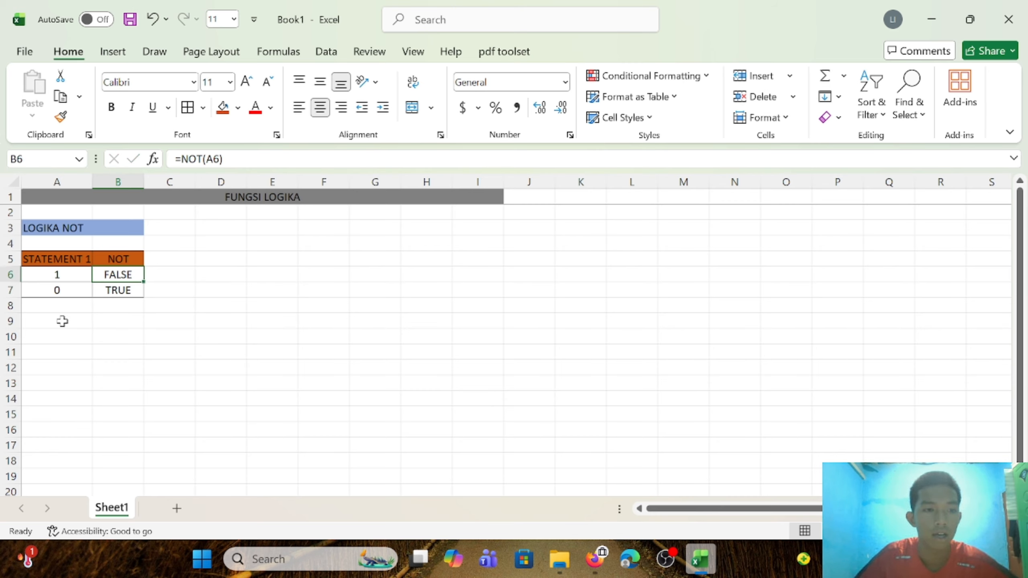
- Center the LOGIKA NOT heading cells A3:B3 horizontally
left_click_drag(58, 228, 116, 226)
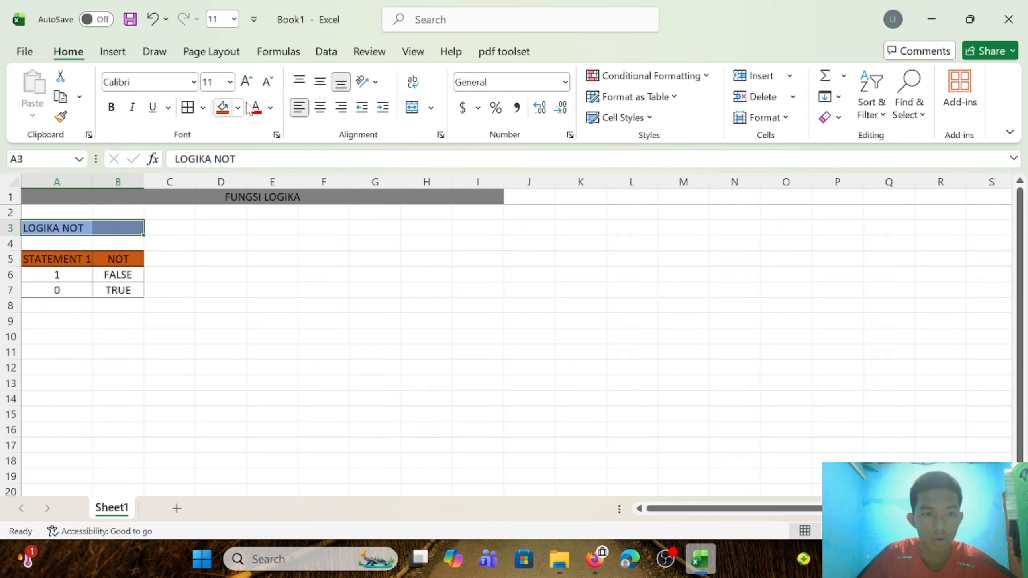
left_click(321, 107)
left_click(350, 303)
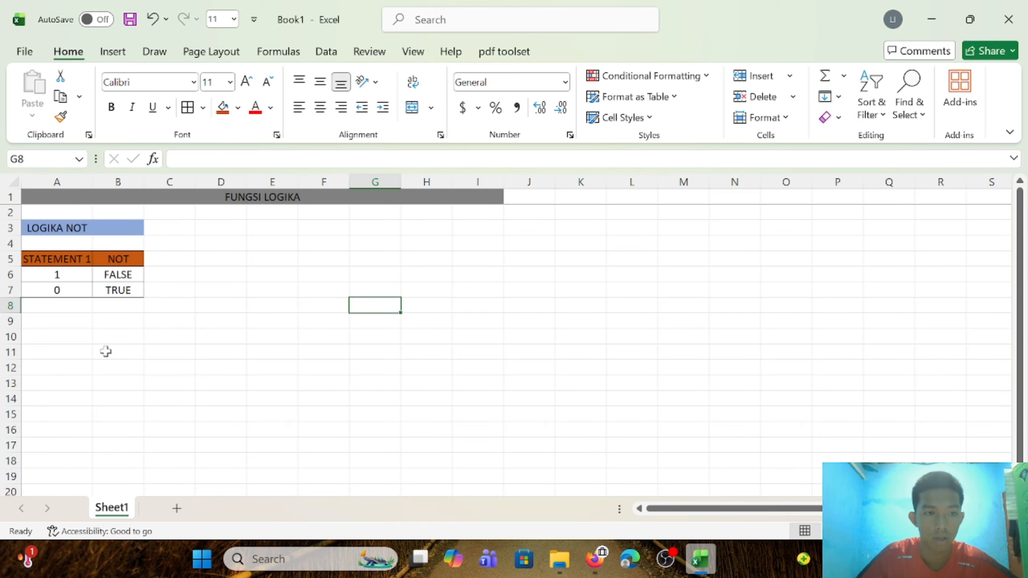
left_click(33, 363)
left_click_drag(53, 358, 47, 330)
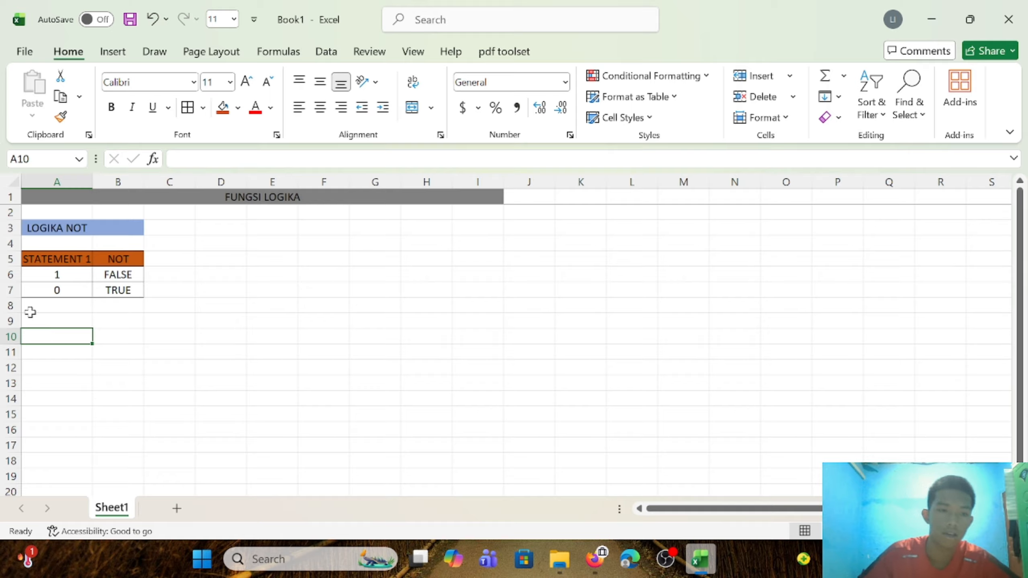
left_click(46, 320)
left_click(206, 319)
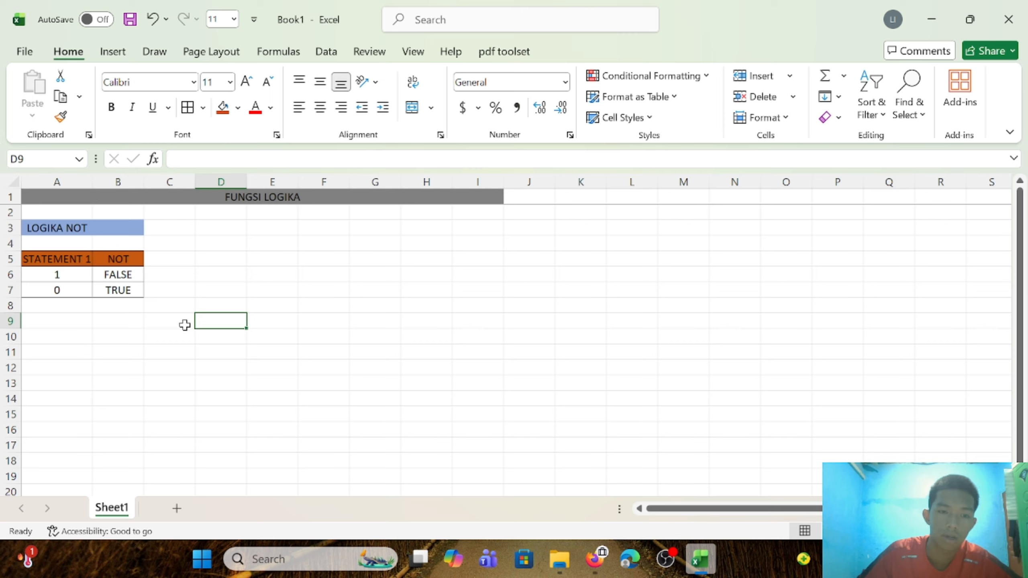
- Enter the header NAMA in cell C10 for a second table below the NOT table
left_click(176, 367)
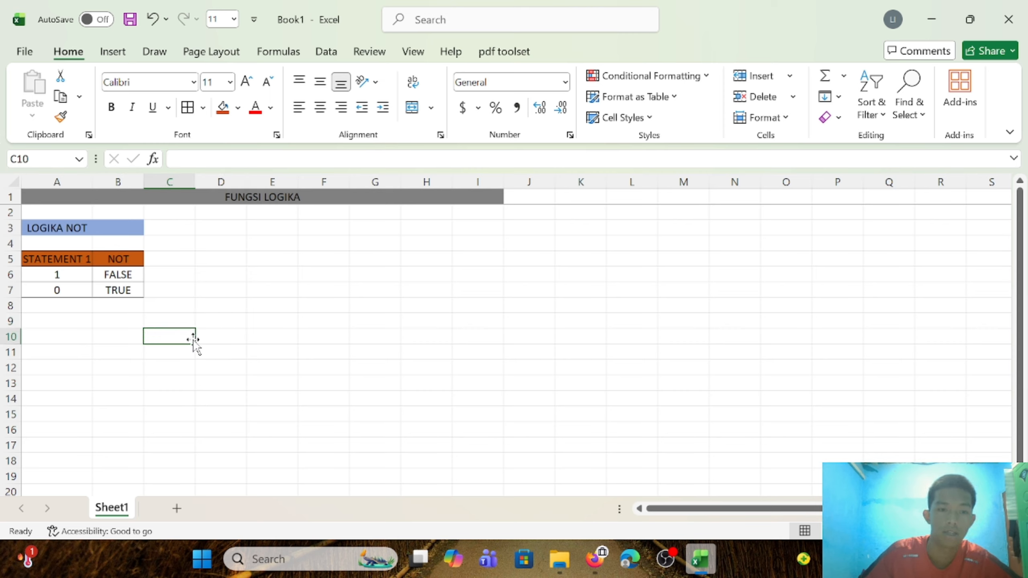
type("NAMA")
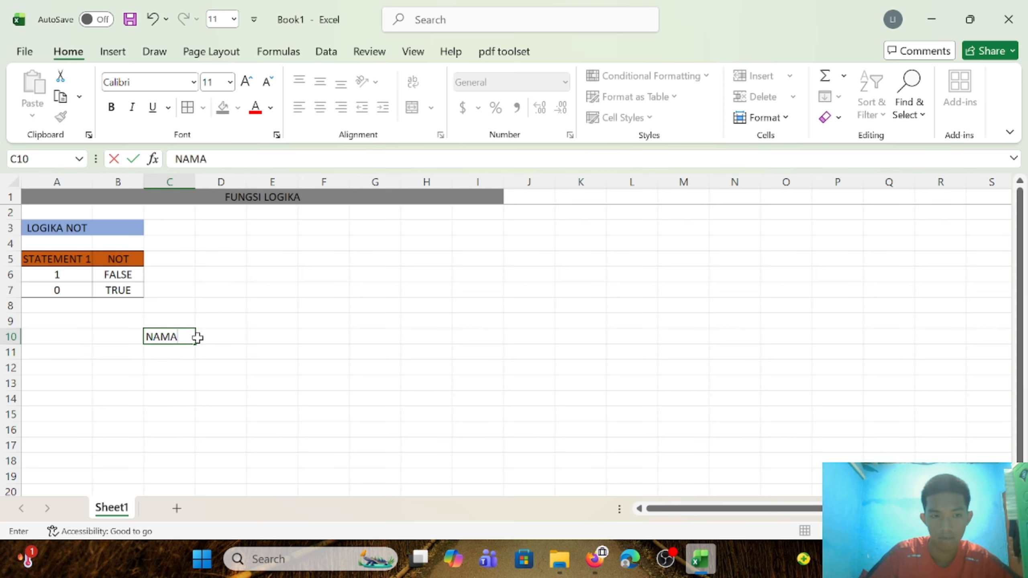
left_click(197, 337)
type("BE")
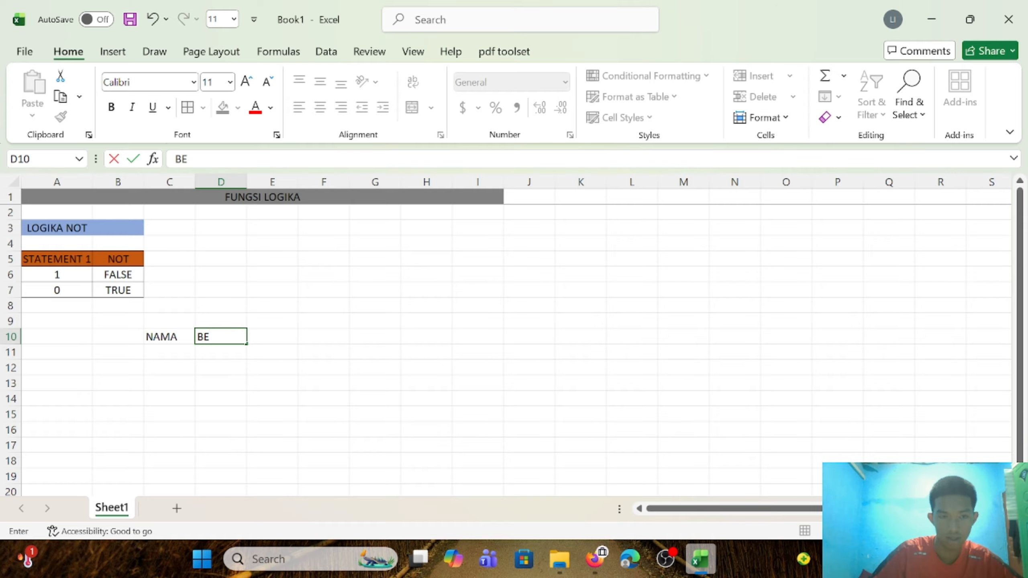
type("RAT BADAN")
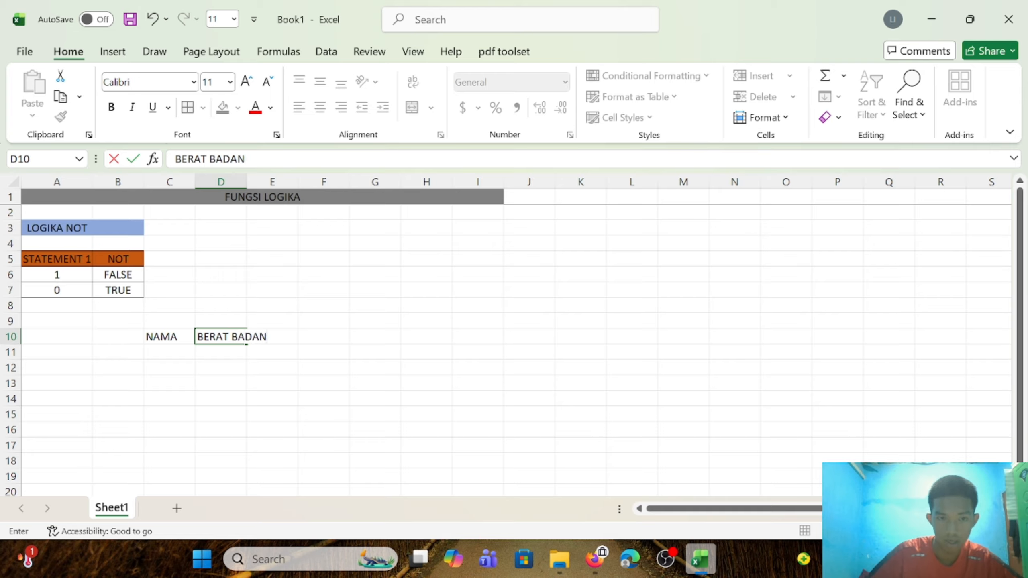
key("BackSpace")
key("BackSpace")
key("BackSpace")
key("BackSpace")
key("BackSpace")
key("BackSpace")
key("BackSpace")
key("BackSpace")
key("BackSpace")
key("BackSpace")
- Enter the header BB in cell D10, next to NAMA
type("BB")
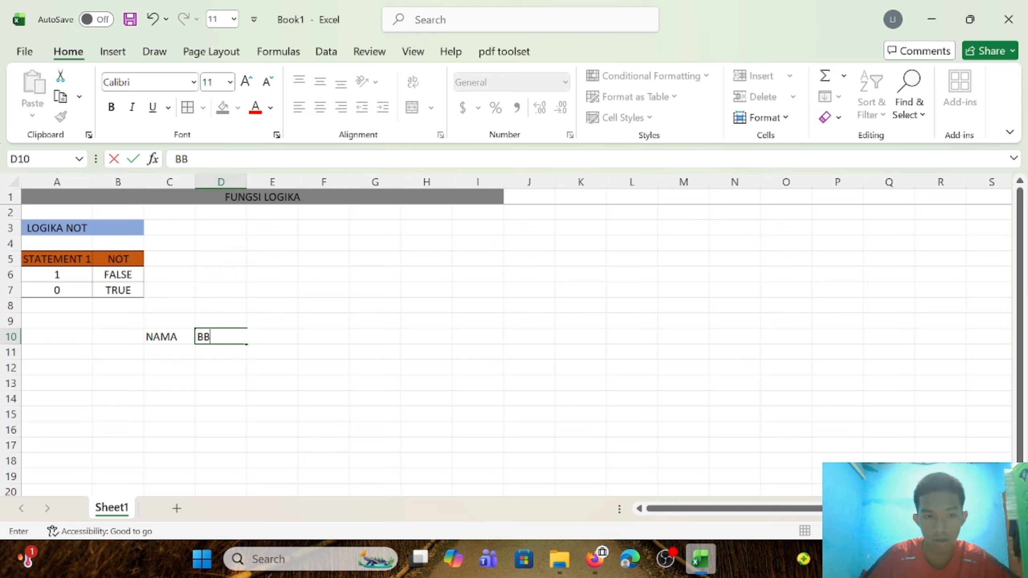
key("Return")
left_click_drag(176, 336, 229, 360)
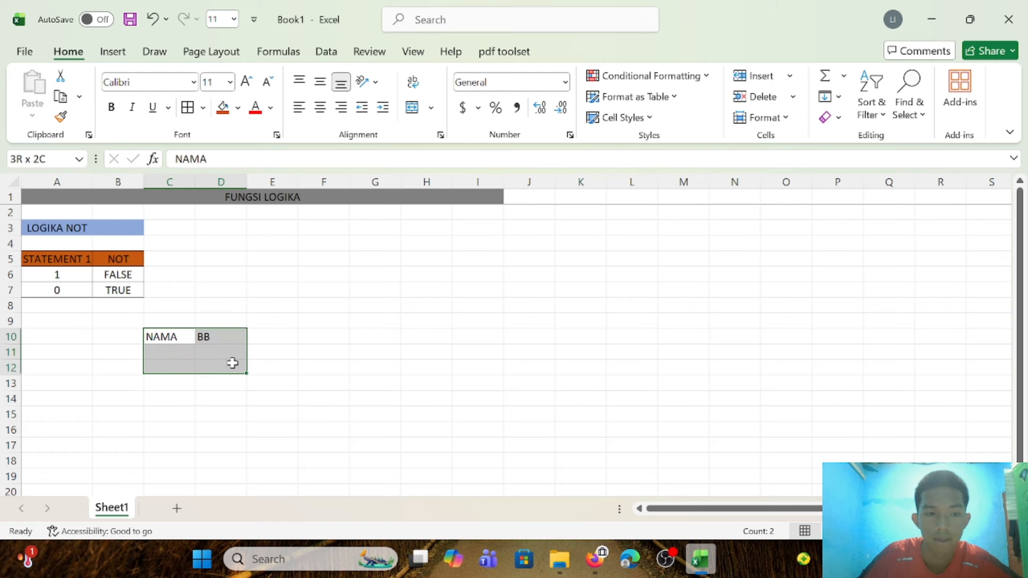
- Enter the two people's names in cells C11 and C12 under the NAMA header
left_click(162, 352)
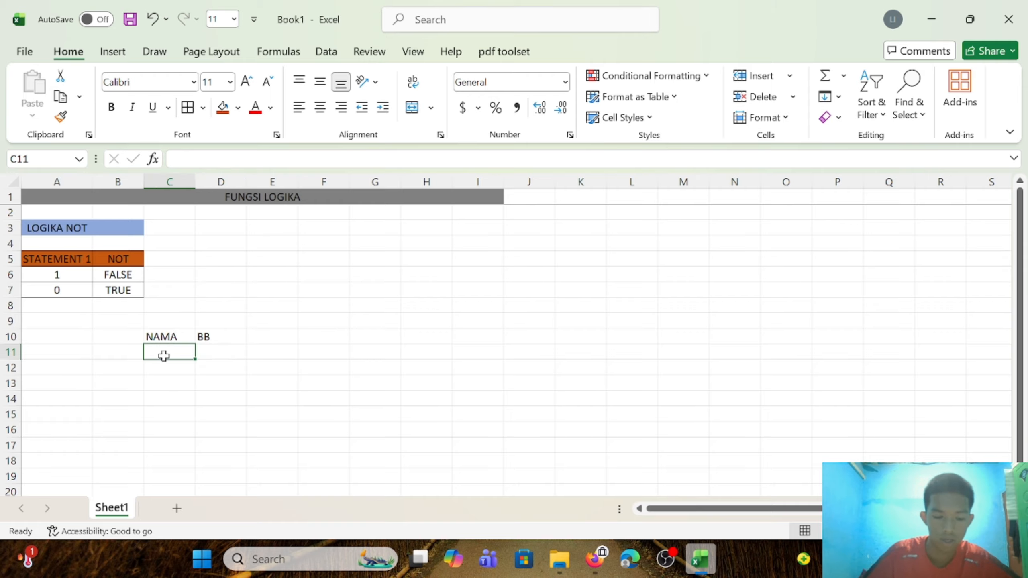
type("BONA")
key("Return")
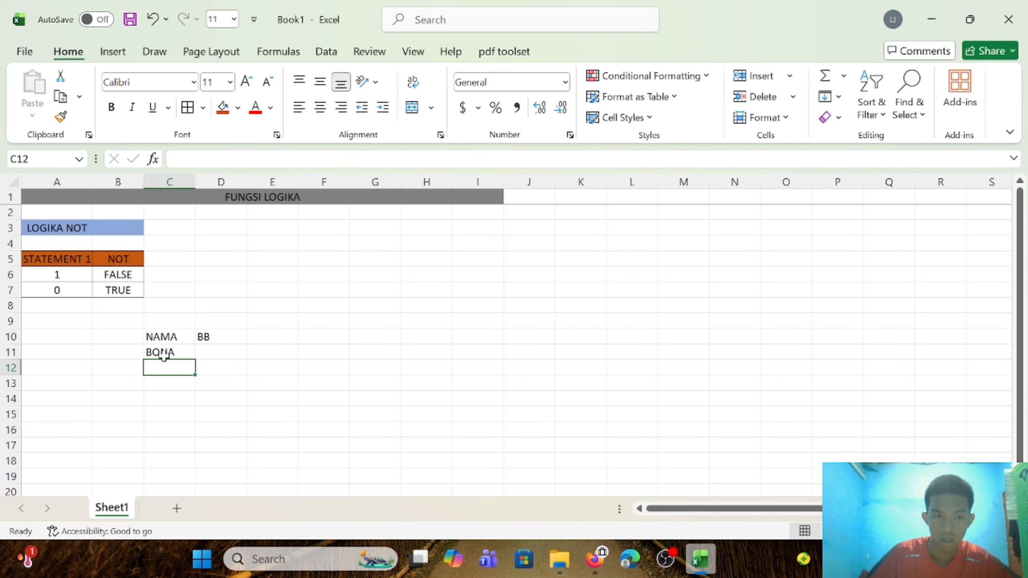
type("RAZIQ")
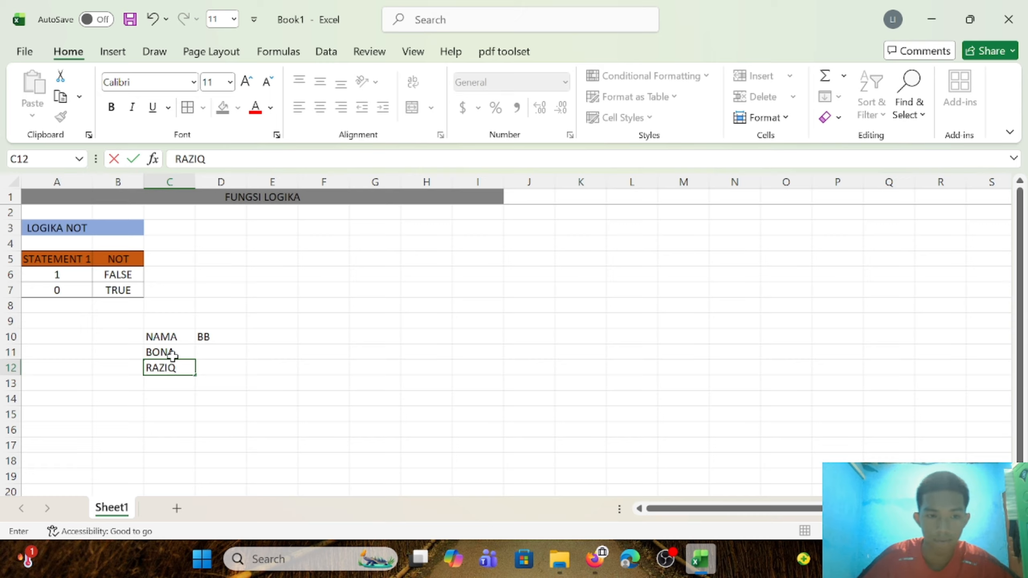
- Enter the body weights 50 in cell D11 and 80 in cell D12 under the BB header
left_click(209, 350)
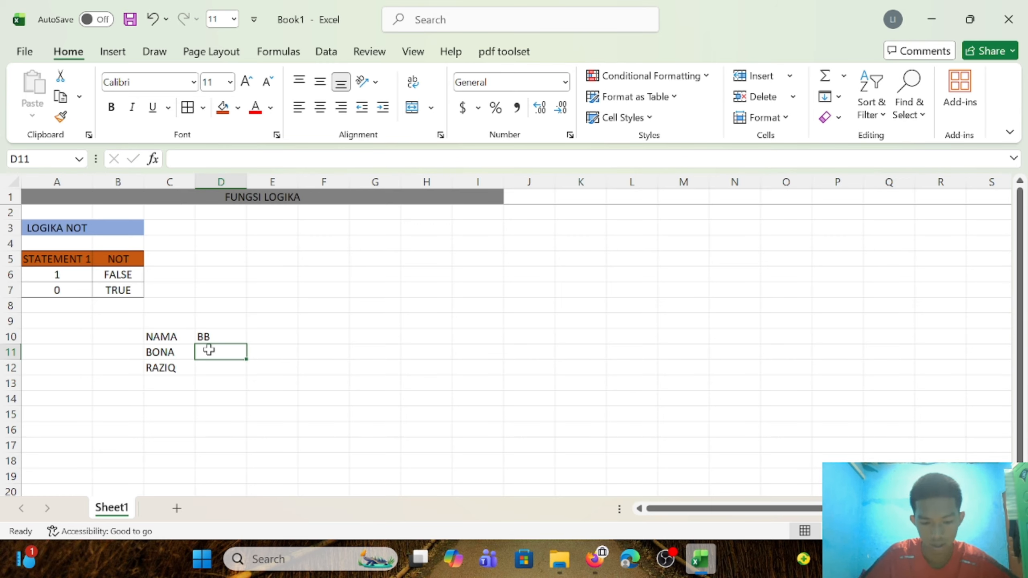
type("50")
key("Return")
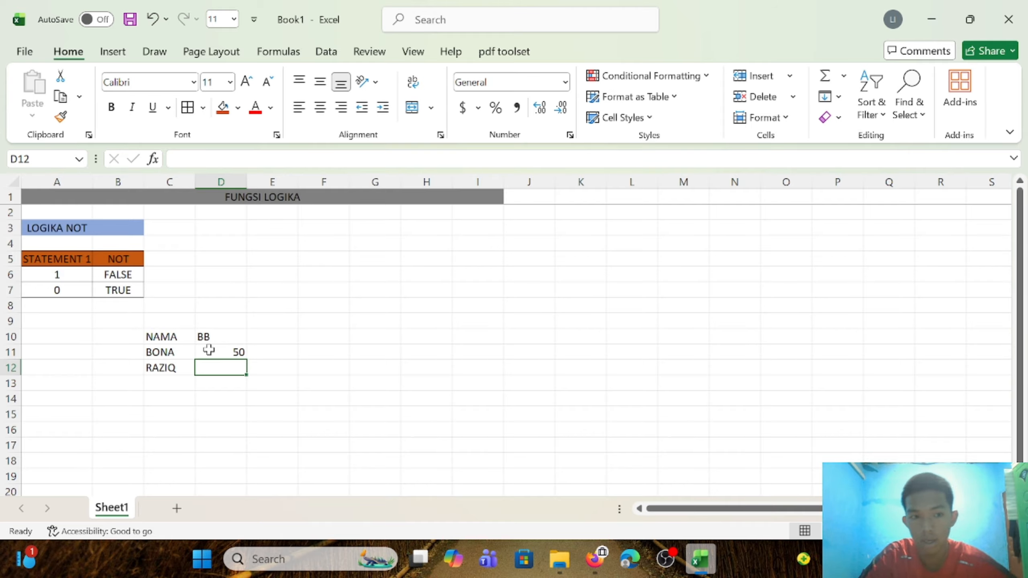
type("80")
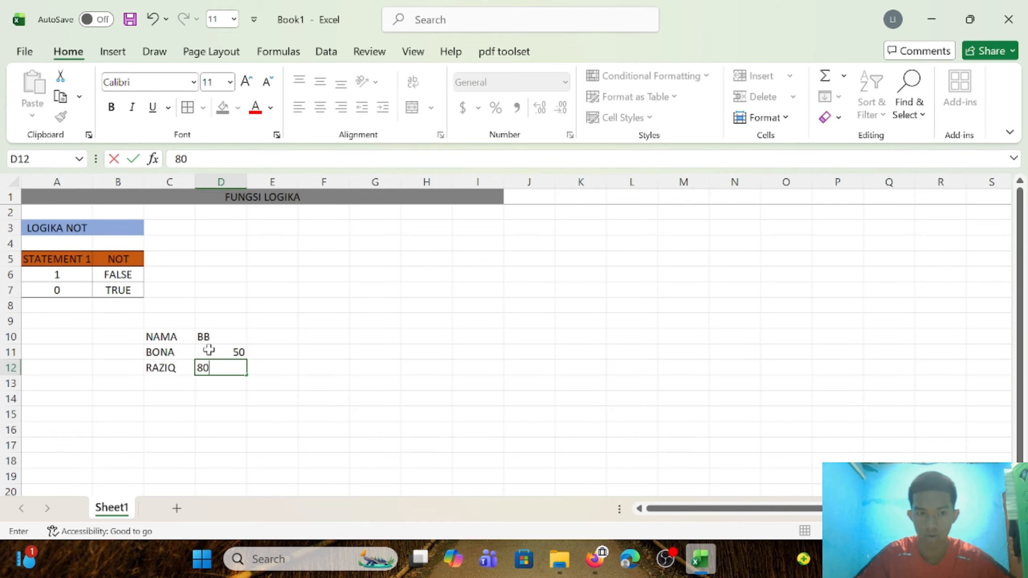
key("Return")
left_click(295, 322)
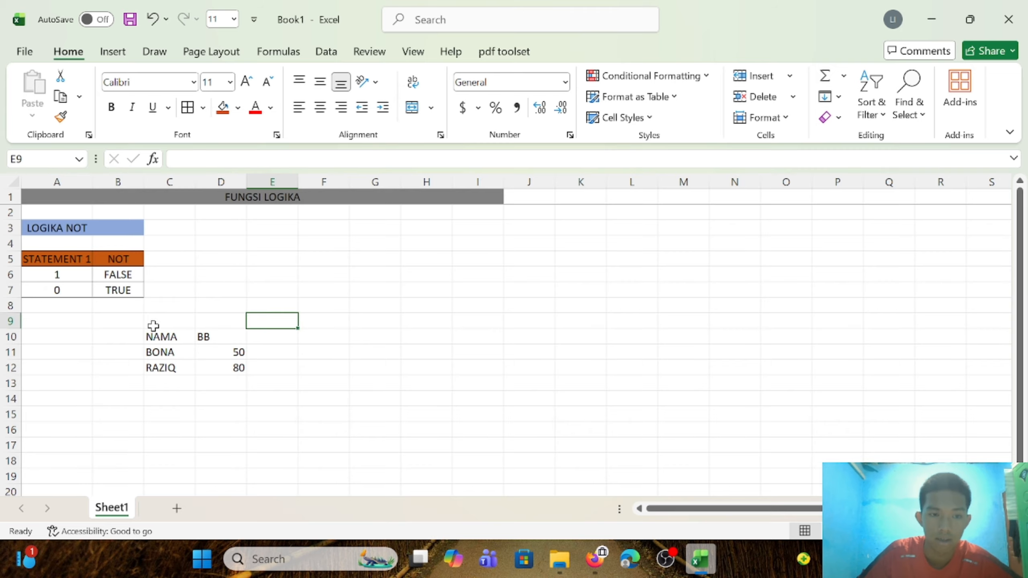
- Add all borders to the name and weight table in C10:D12 and fill its header row with dark grey
left_click_drag(153, 336, 239, 375)
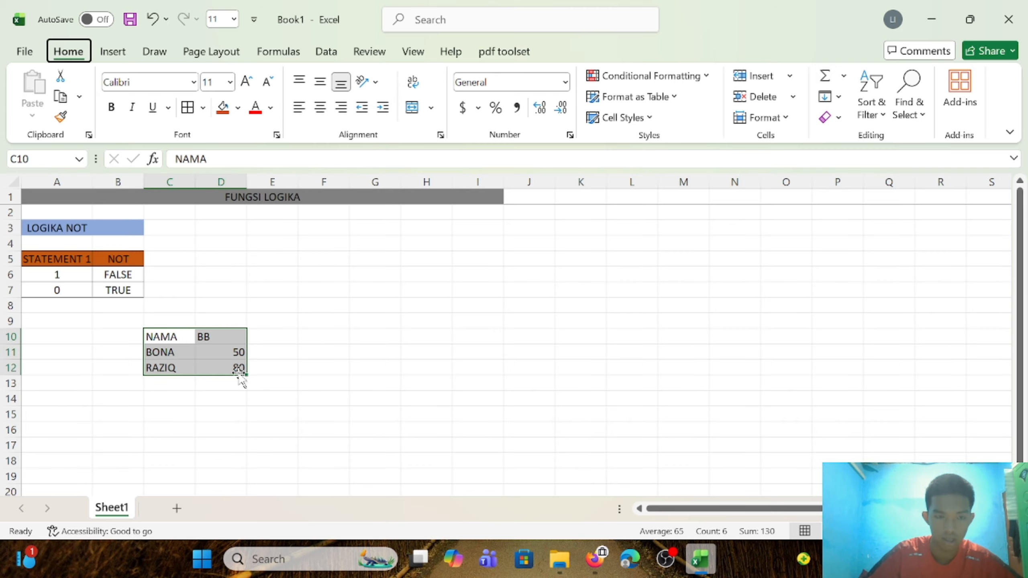
left_click(341, 340)
left_click_drag(170, 340, 225, 336)
left_click(237, 107)
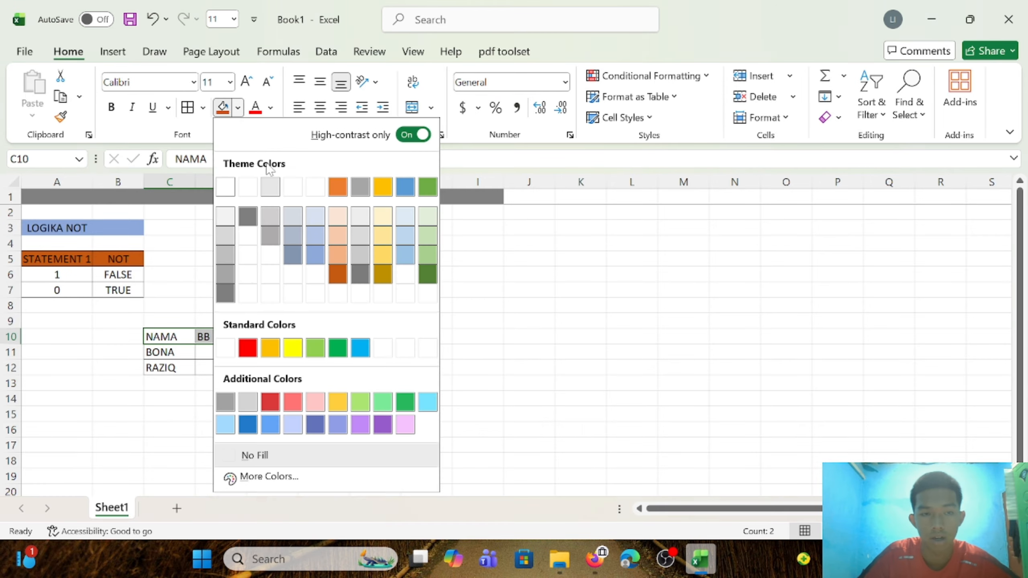
left_click(226, 275)
left_click(323, 321)
- Enter the headers STATEMENT 1 in cell A14 and STATEMENT 2 in cell B14 for a third table
left_click(67, 349)
left_click(65, 380)
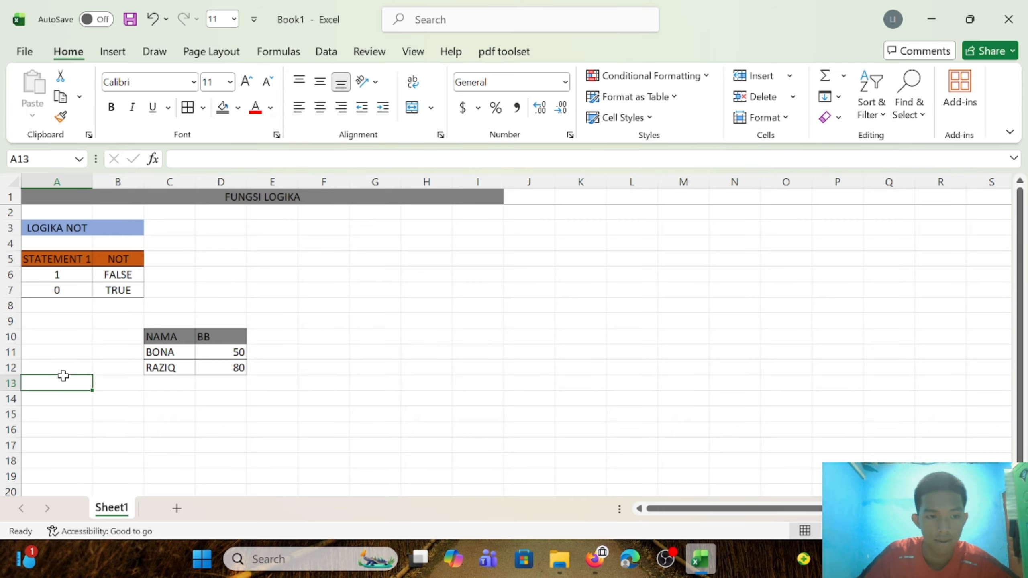
left_click(79, 340)
scroll(60, 352, "down", 1)
left_click(75, 353)
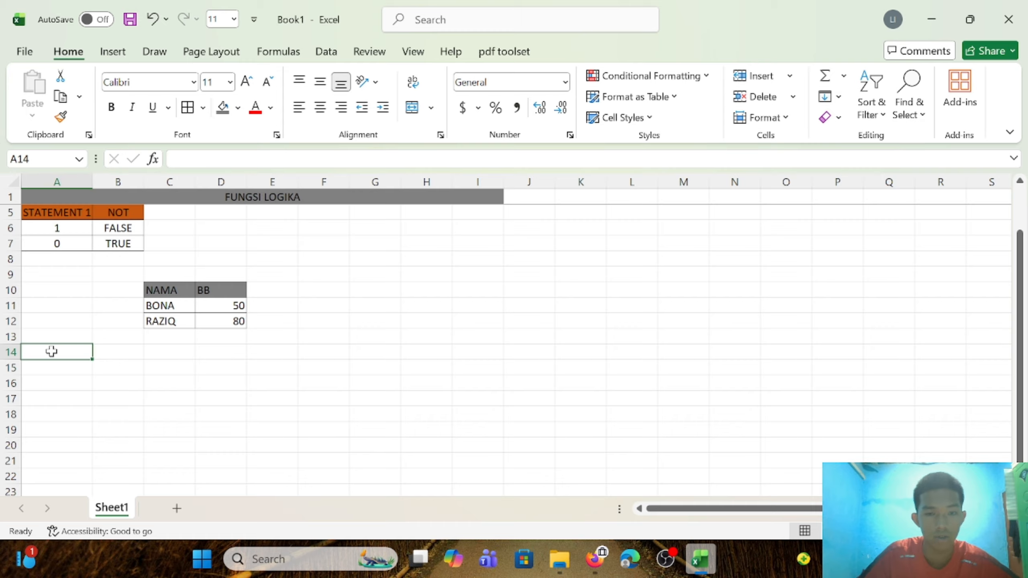
type("STATEME")
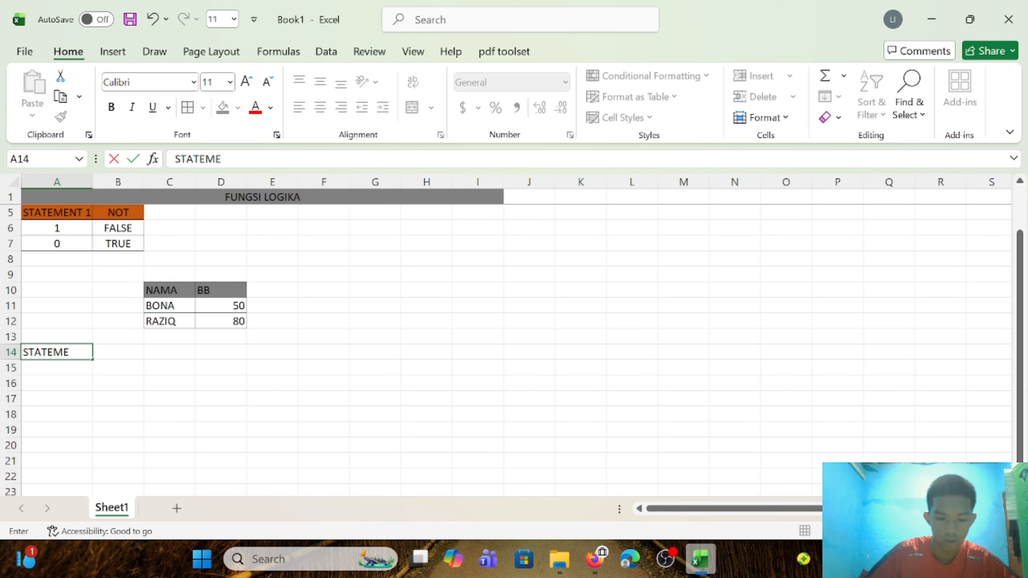
type("NT 1")
key("Tab")
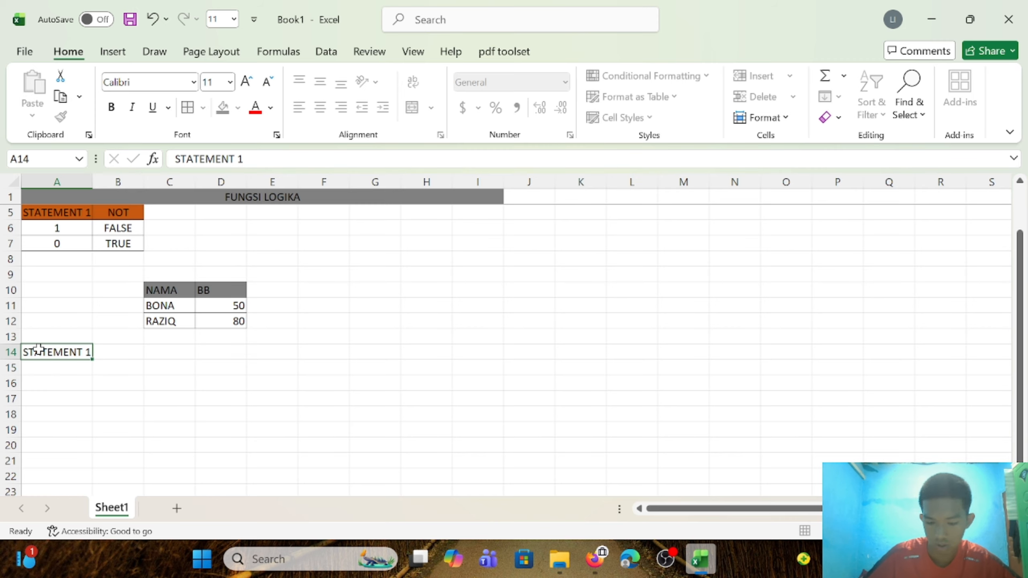
type("STATEMENT")
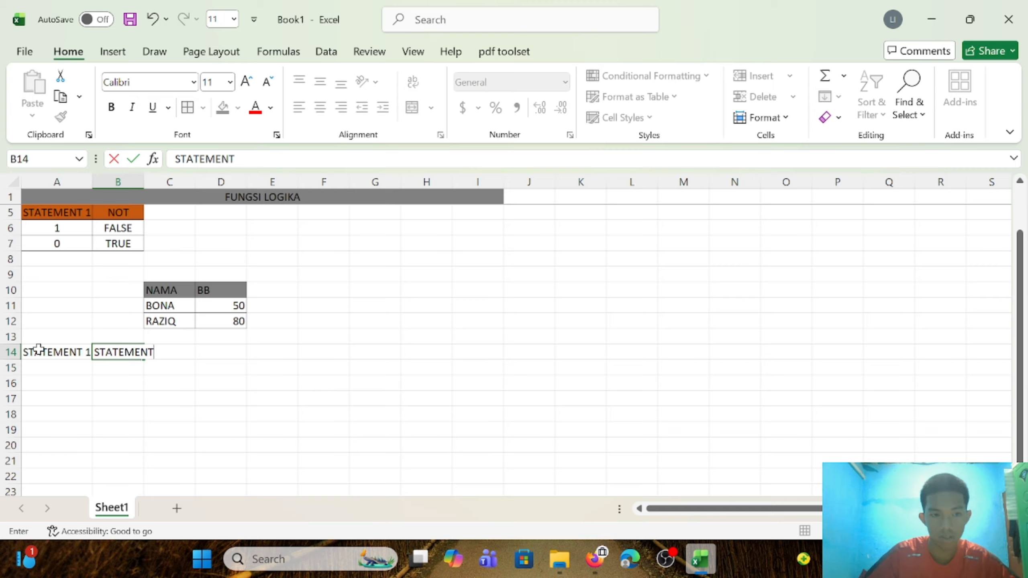
type(" 2")
- Widen column B to fit the STATEMENT 2 header and enter the header AND in cell C14
left_click_drag(353, 290, 344, 290)
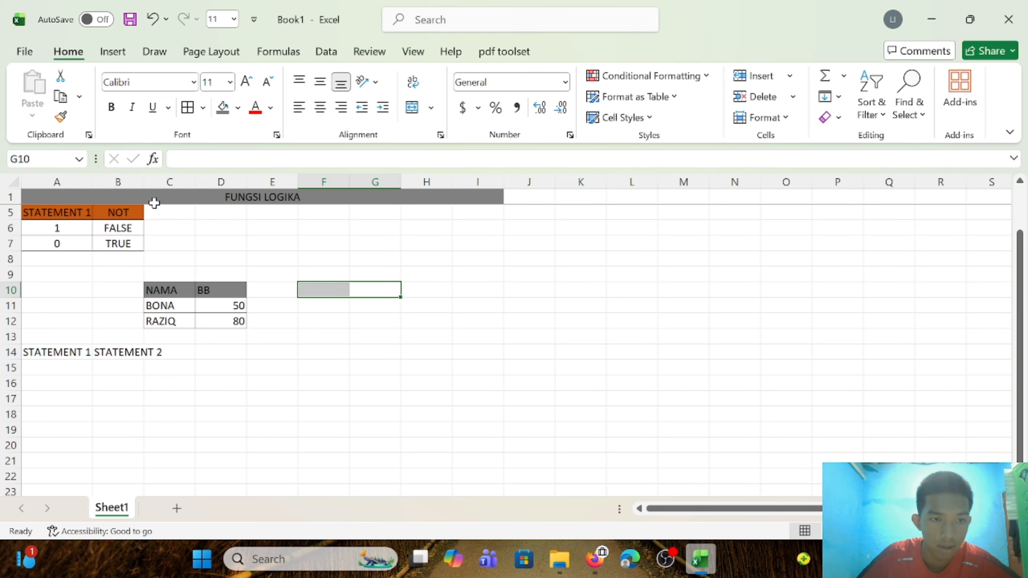
left_click_drag(142, 184, 165, 184)
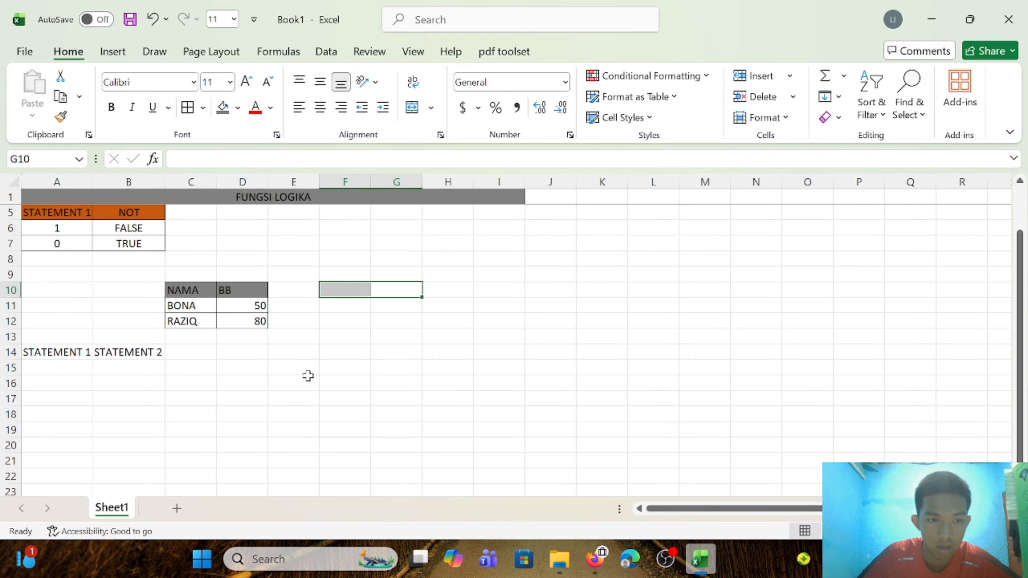
left_click(306, 379)
left_click(182, 352)
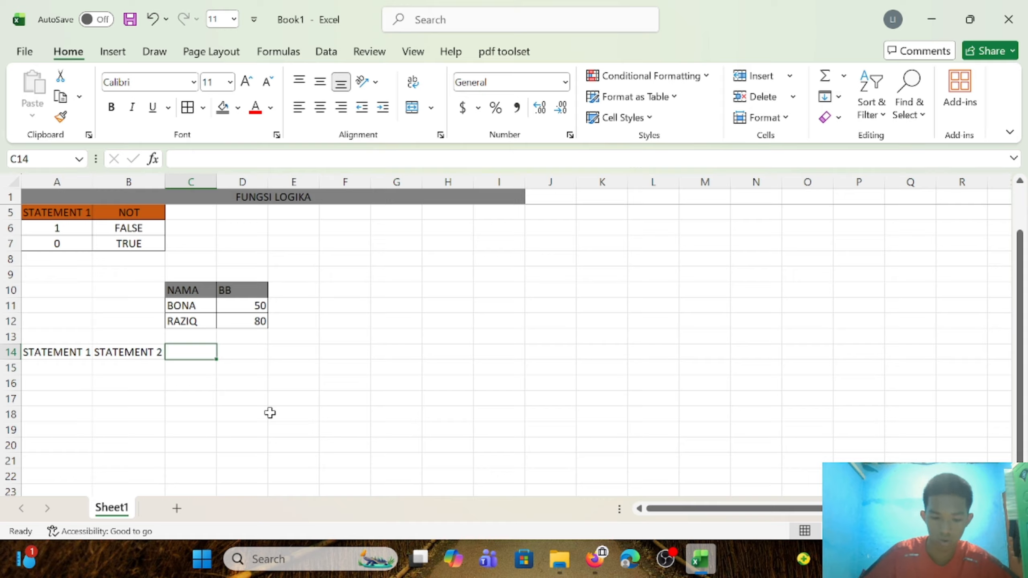
type("AND")
left_click(302, 407)
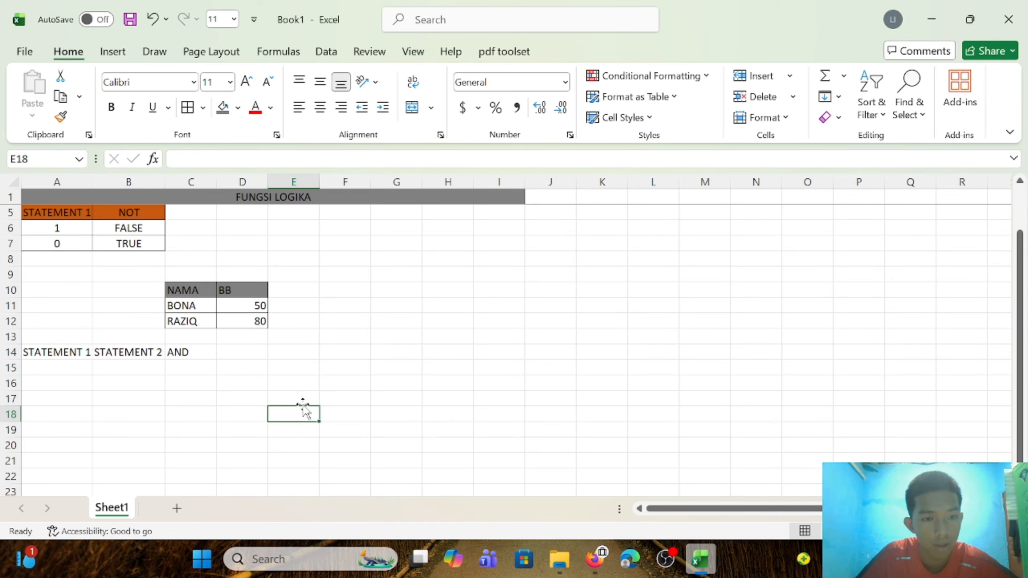
- Enter the values 1, 0, 0 and 1 in cells A15 to A18 under STATEMENT 1
left_click(67, 347)
left_click(67, 367)
scroll(227, 378, "down", 1)
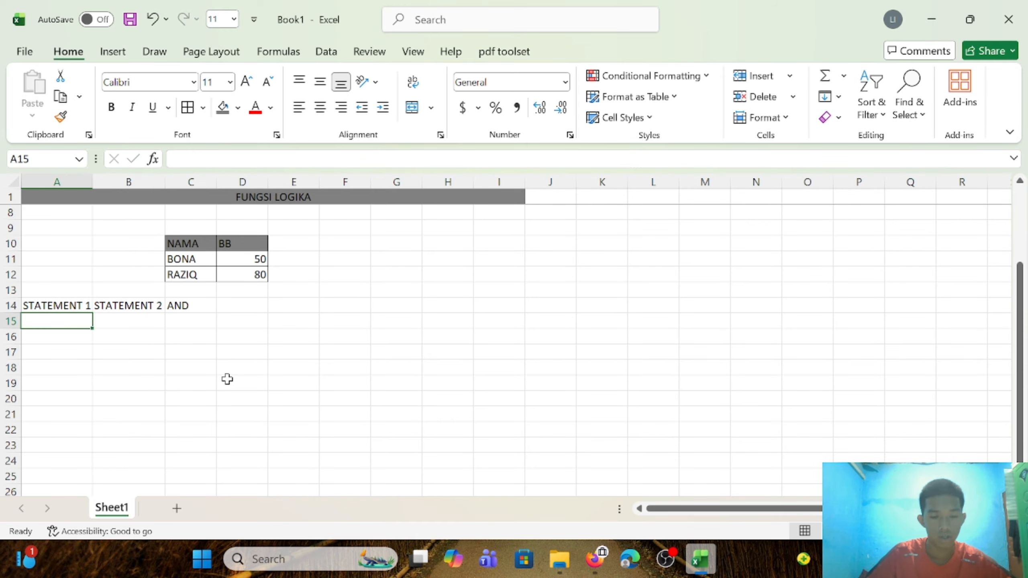
type("1")
key("Return")
type("0")
key("Return")
type("0")
key("Return")
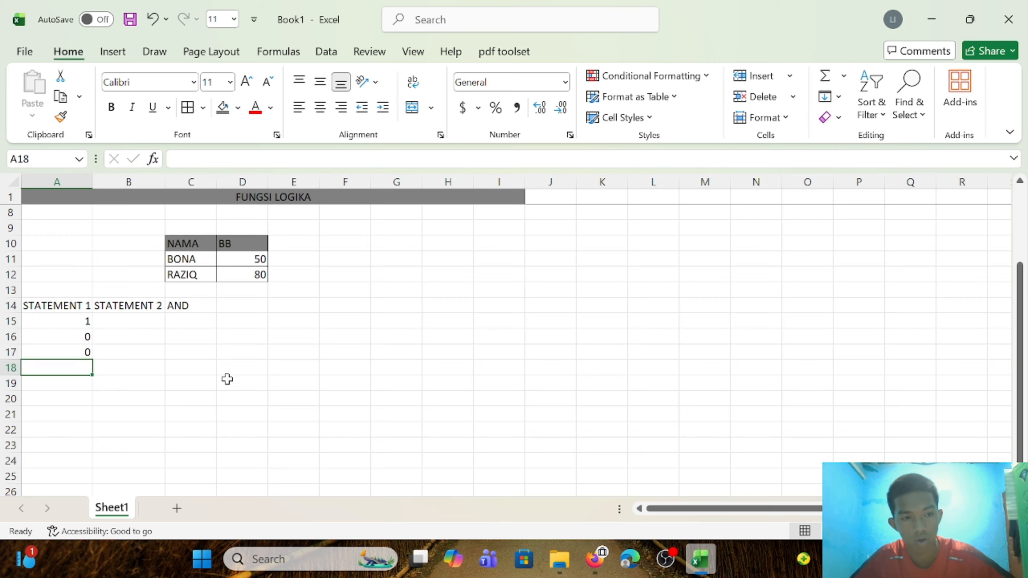
type("1")
key("Return")
- Enter the values 0, 1, 0 and 1 in cells B15 to B18 under STATEMENT 2
left_click(125, 319)
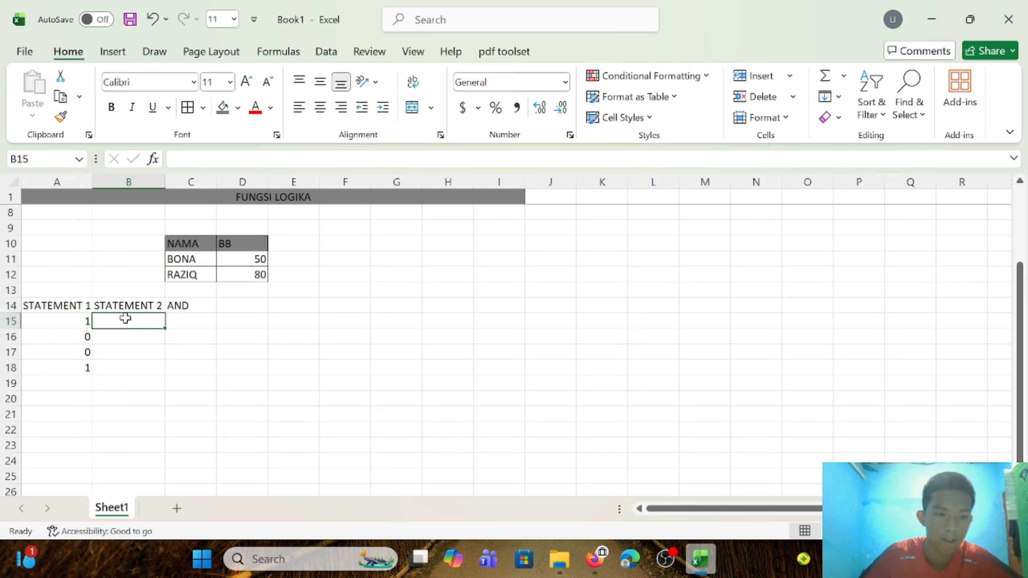
type("0")
key("Return")
type("1")
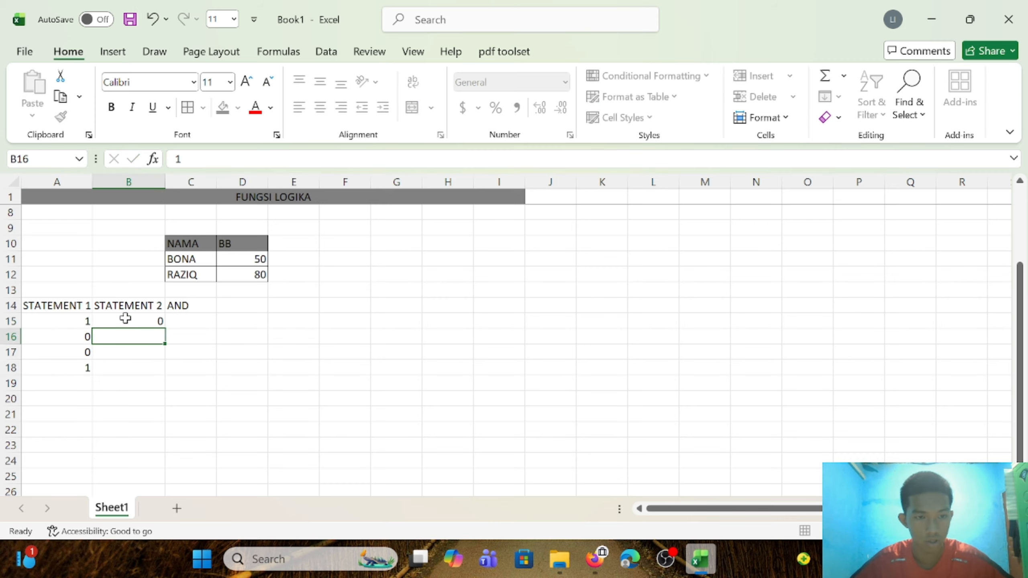
key("Return")
type("0")
key("Return")
type("1")
key("Return")
left_click_drag(324, 337, 295, 336)
- Add all borders to the AND truth table in cells A14:C18
left_click_drag(75, 303, 172, 358)
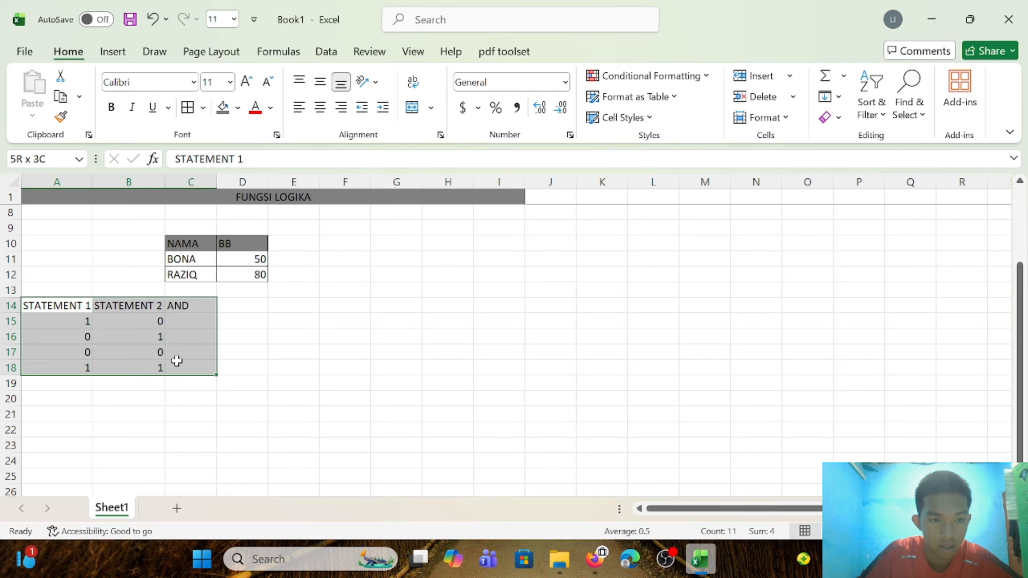
key("alt+h")
key("b")
key("a")
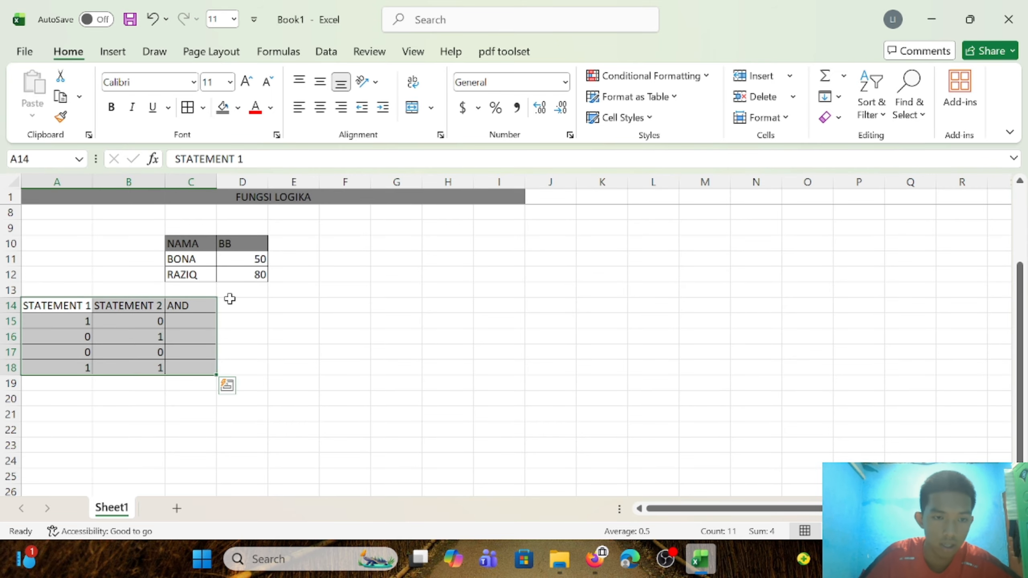
left_click(270, 306)
- Fill the AND table's header row A14:C14 with the standard green colour
left_click_drag(52, 306, 180, 305)
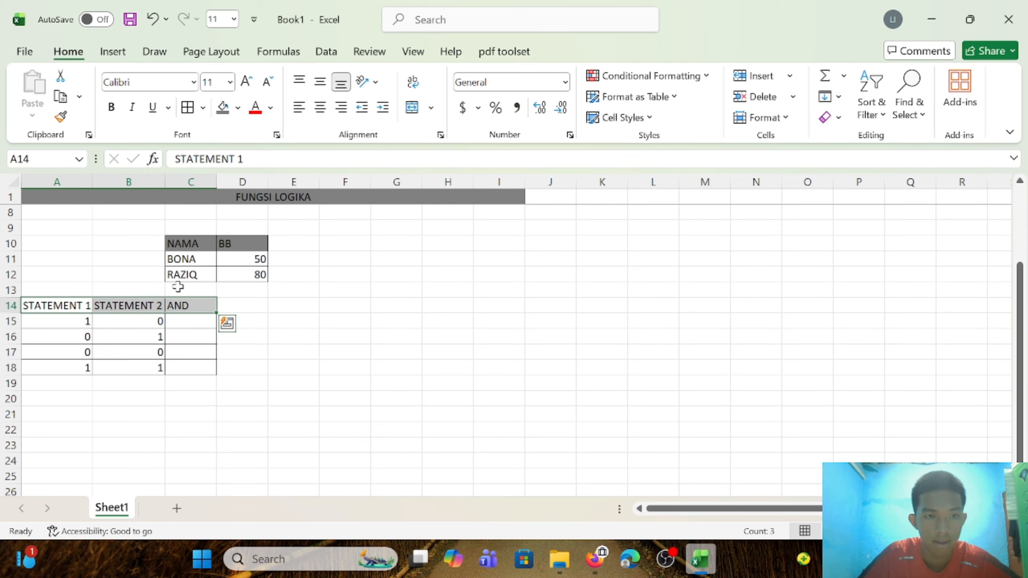
left_click(238, 107)
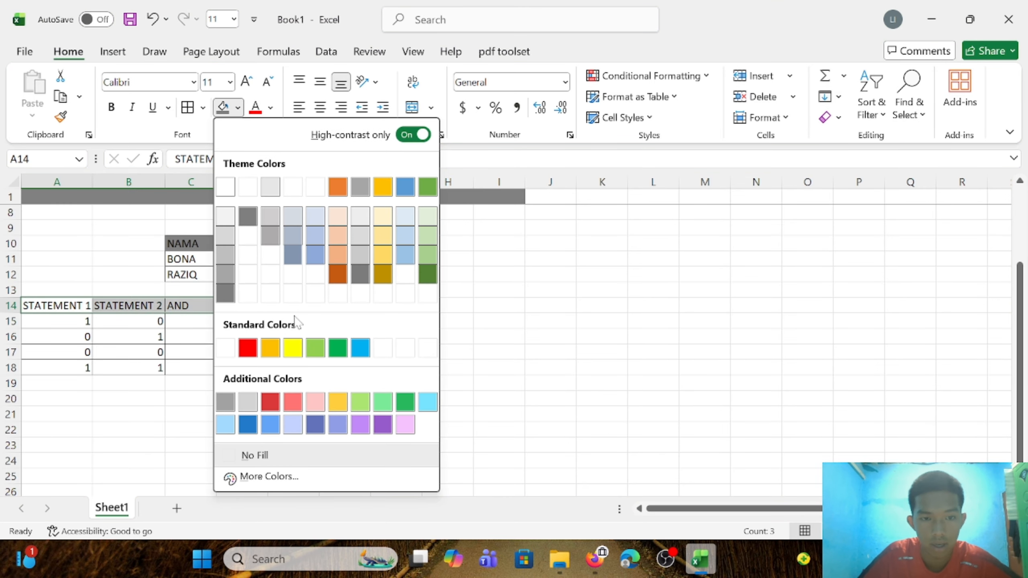
left_click(336, 348)
left_click(305, 337)
- Start an AND formula in cell C15 with D11<D12 as the first condition, comparing the two body weights
left_click(203, 336)
left_click(185, 321)
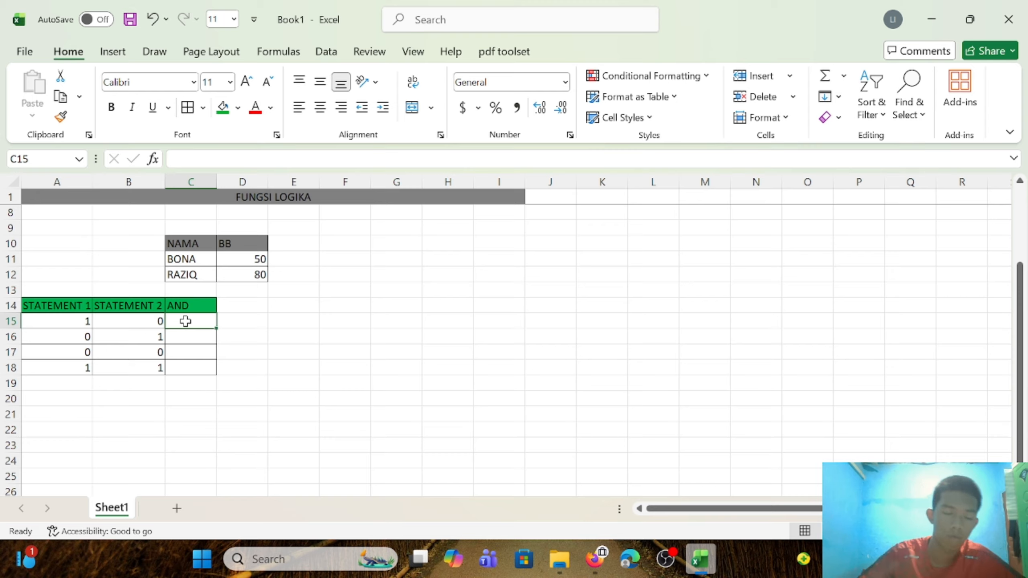
left_click(82, 322)
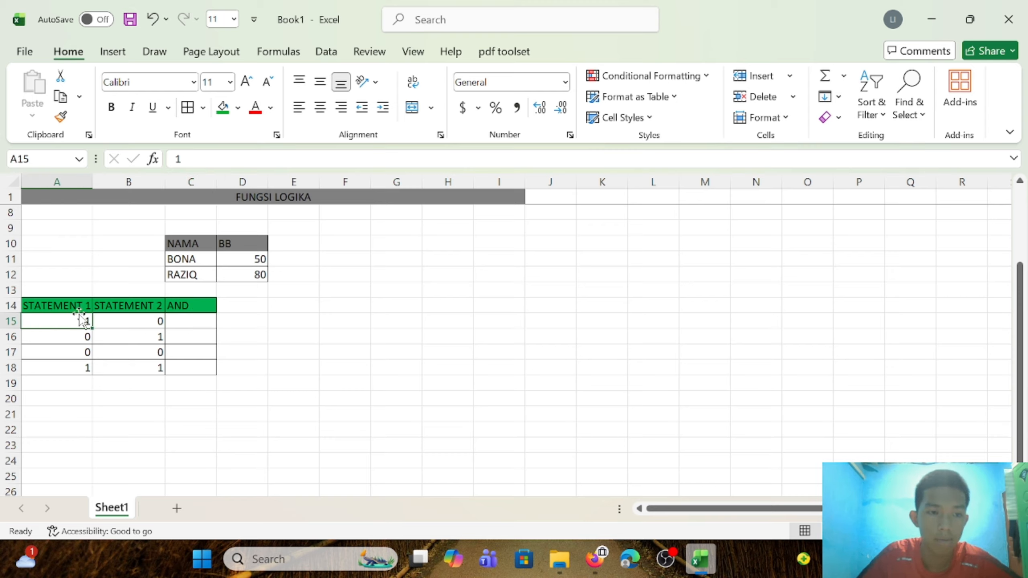
left_click(115, 323)
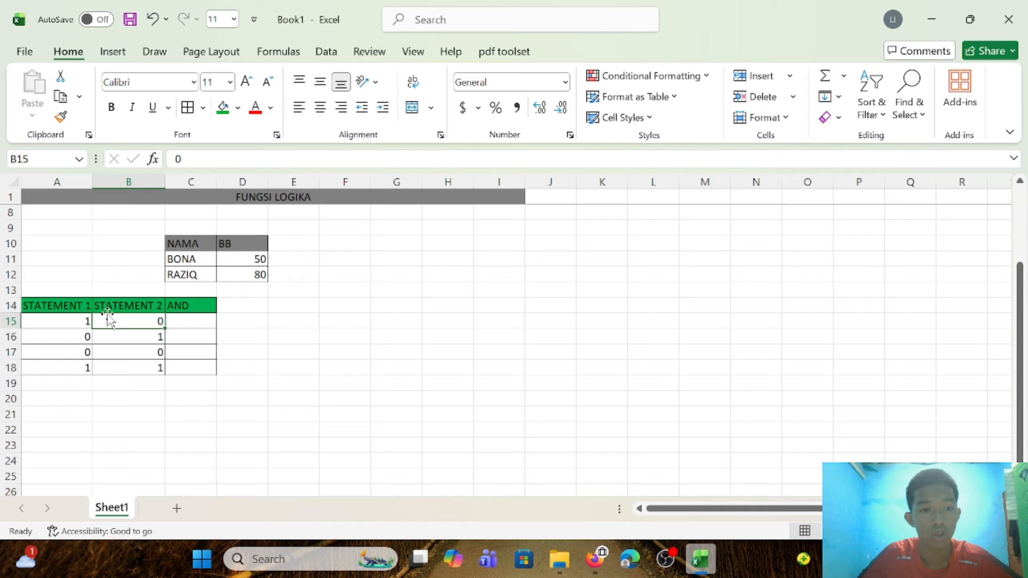
left_click(181, 322)
type("=")
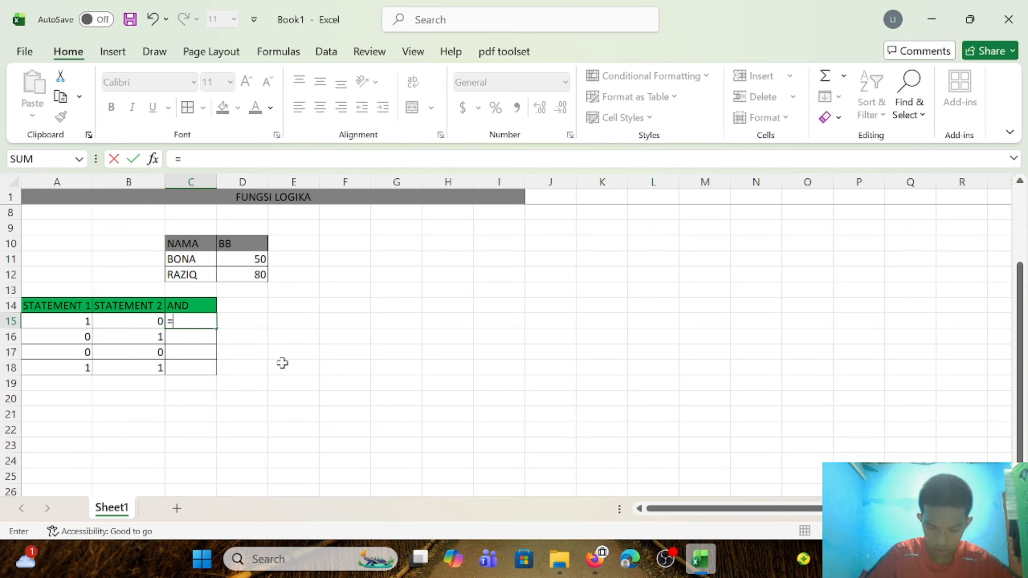
type("AND")
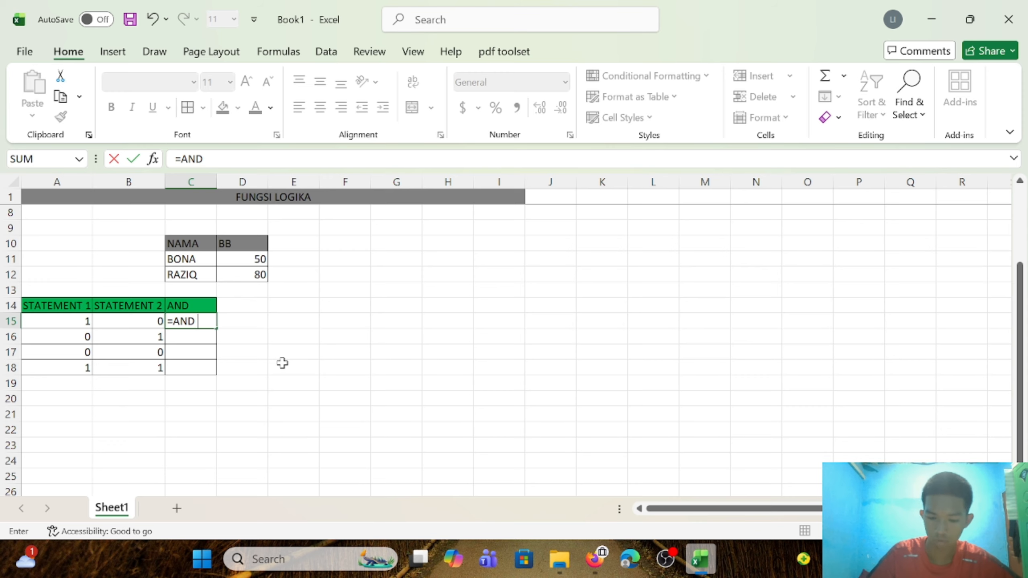
type("(")
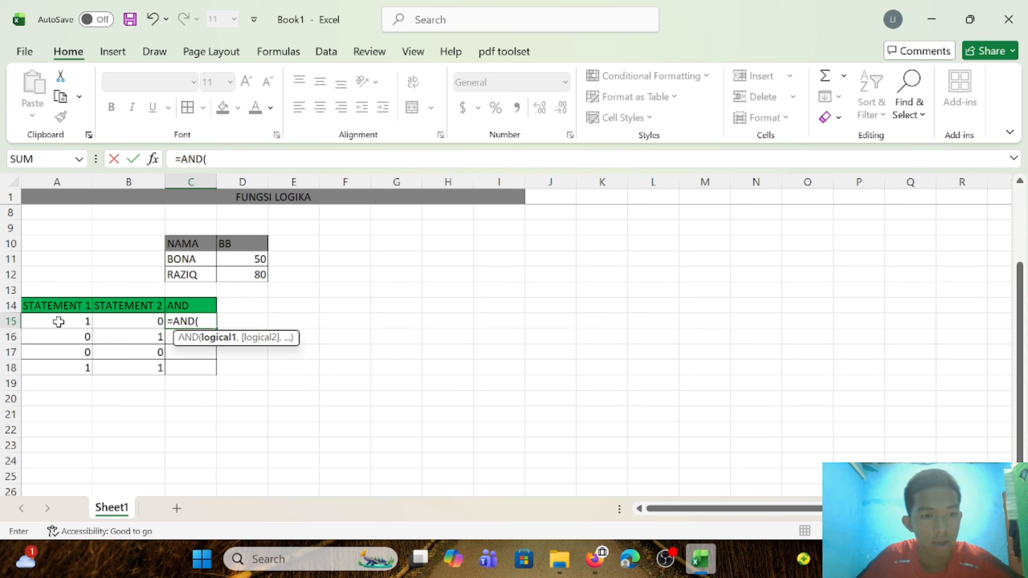
left_click(234, 257)
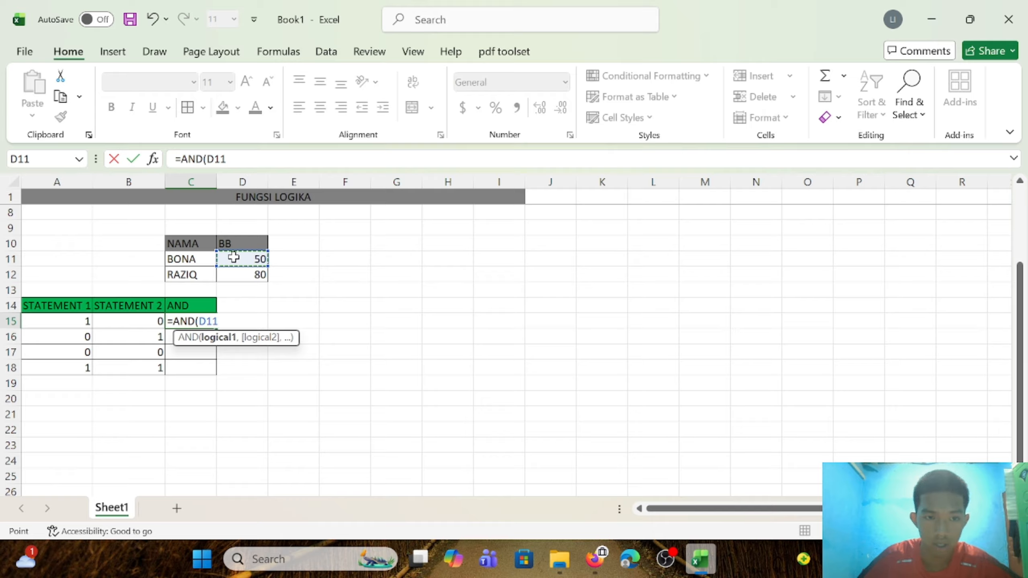
type("<")
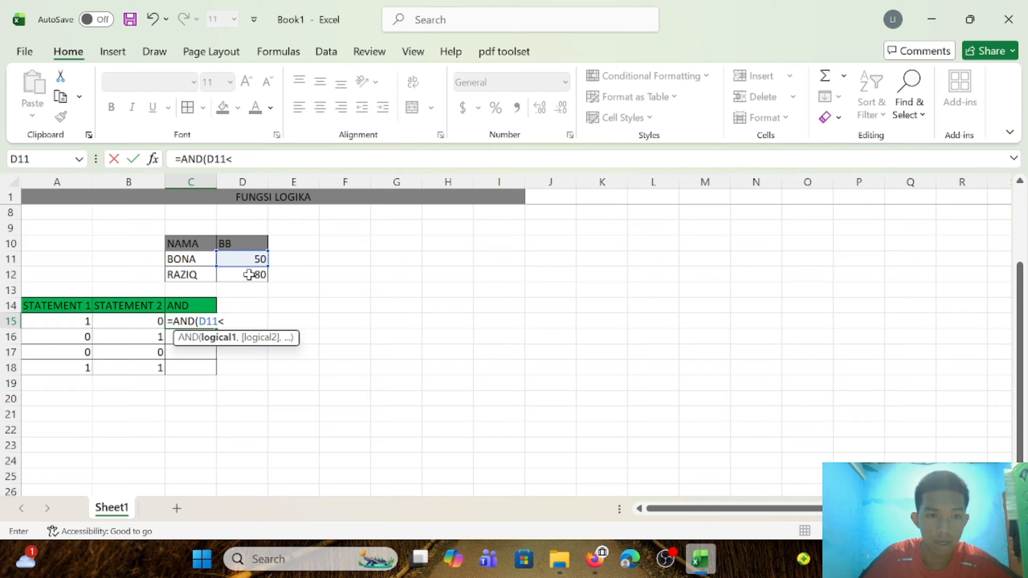
left_click(249, 275)
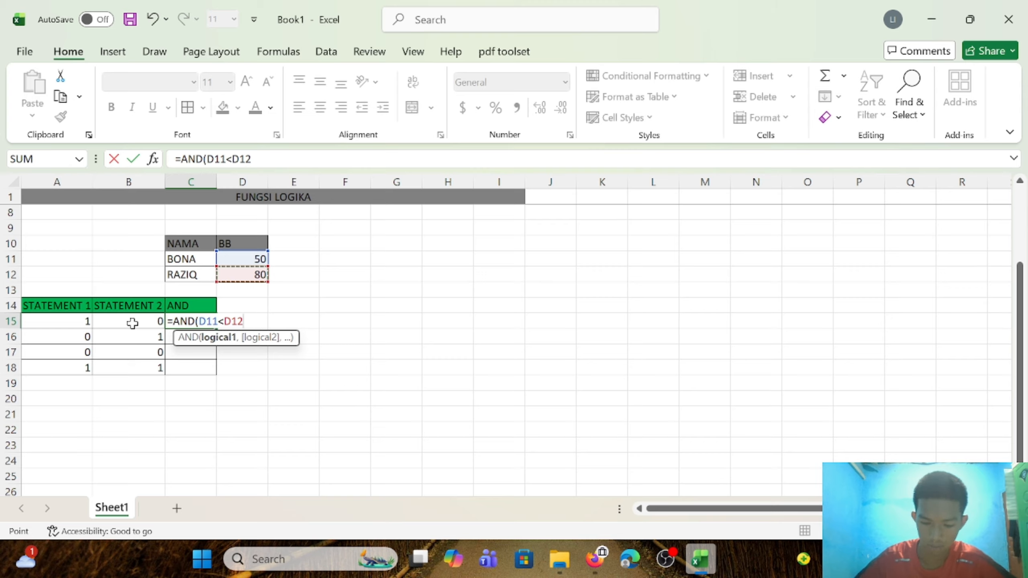
- Add D12<D11 as the second condition and complete the C15 formula as =AND(D11<D12,D12<D11)
type(",")
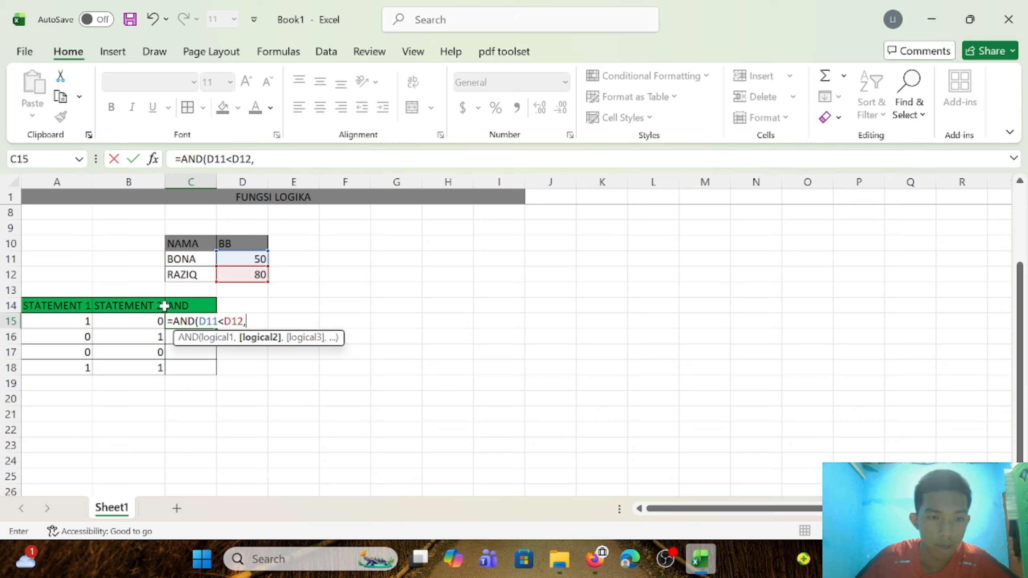
left_click(240, 277)
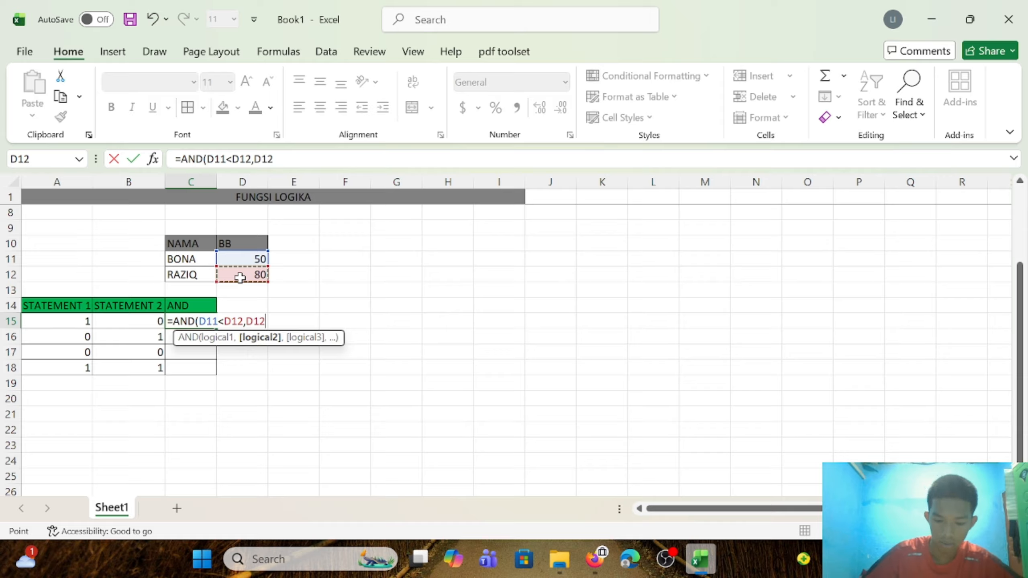
type("<")
left_click(251, 259)
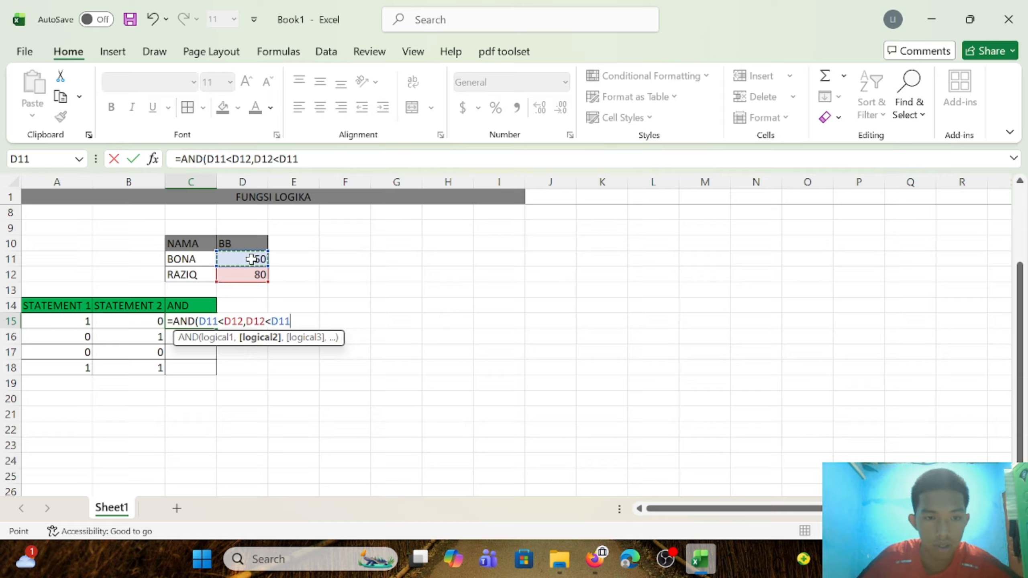
type(")")
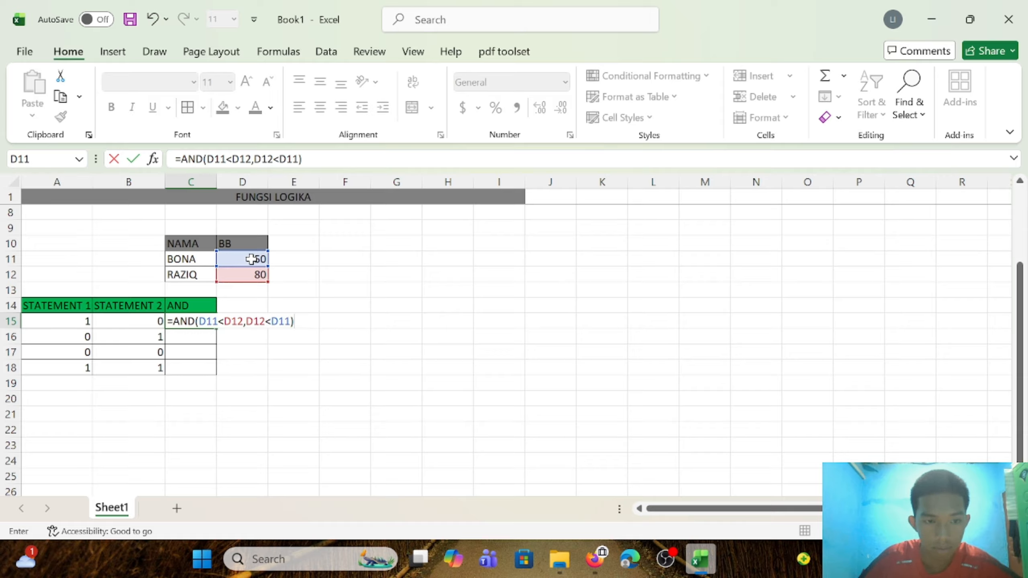
key("Return")
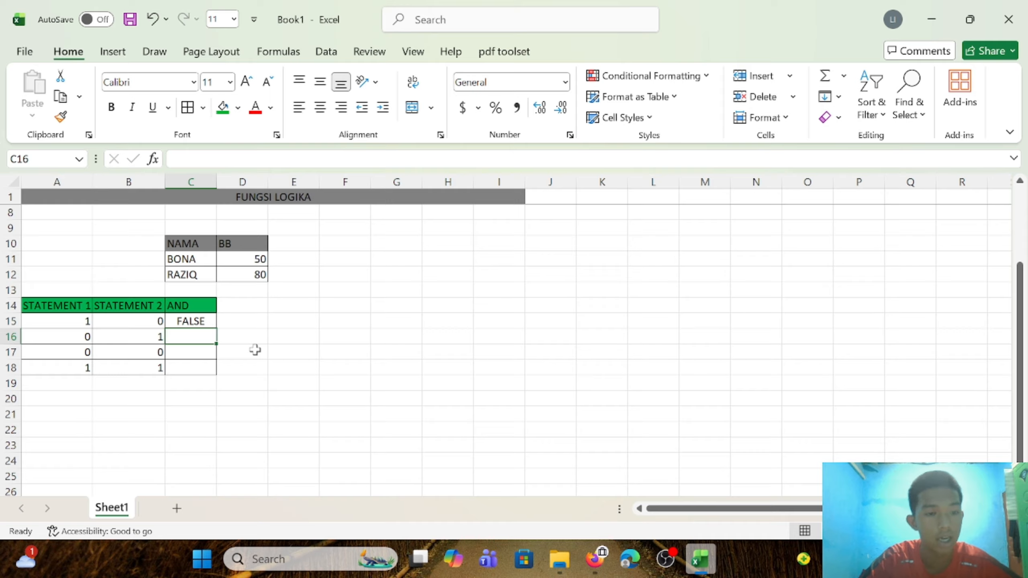
left_click(69, 324)
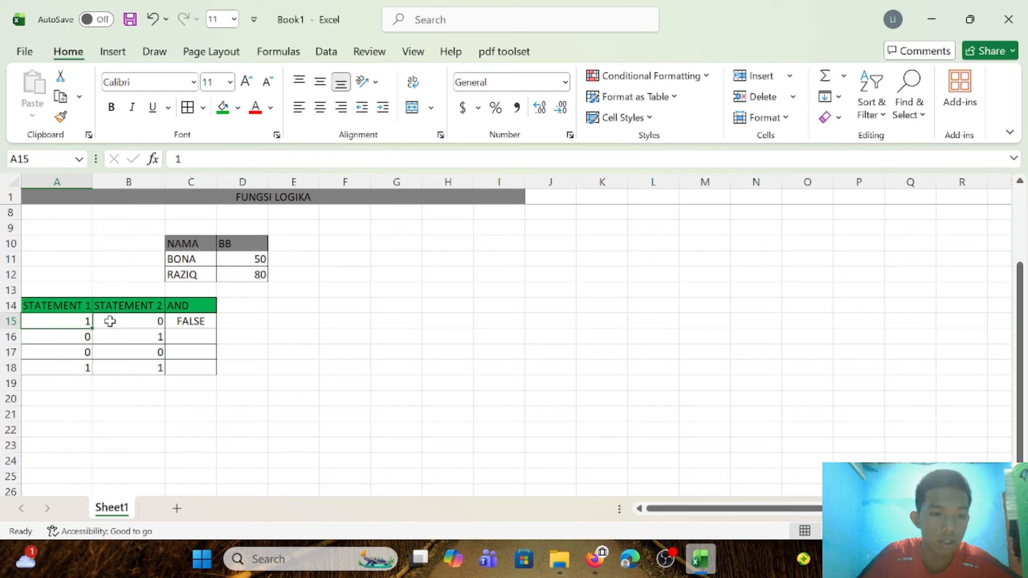
left_click(134, 327)
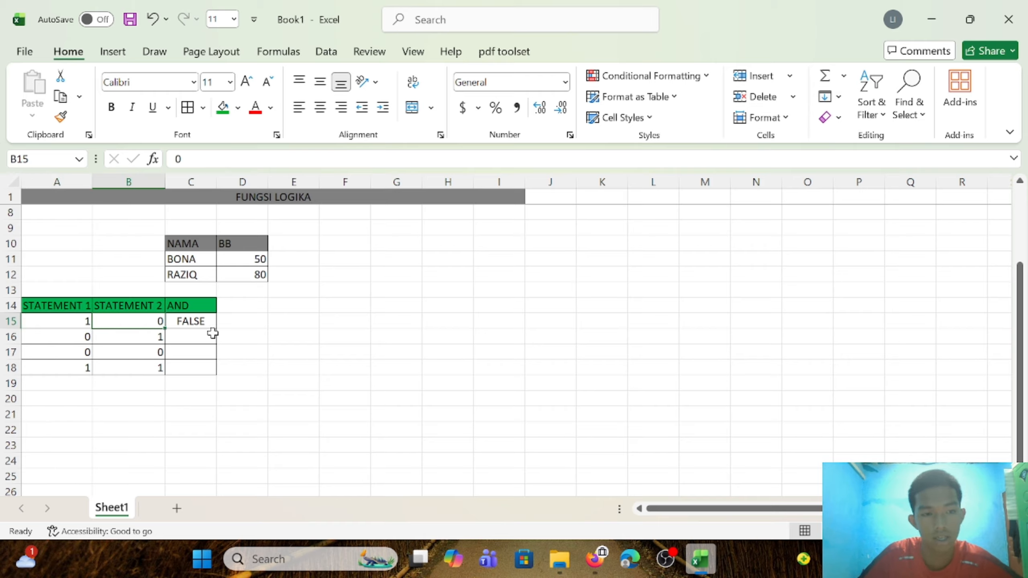
- Copy the AND formula from cell C15 down through C17 in the AND truth table
left_click(202, 322)
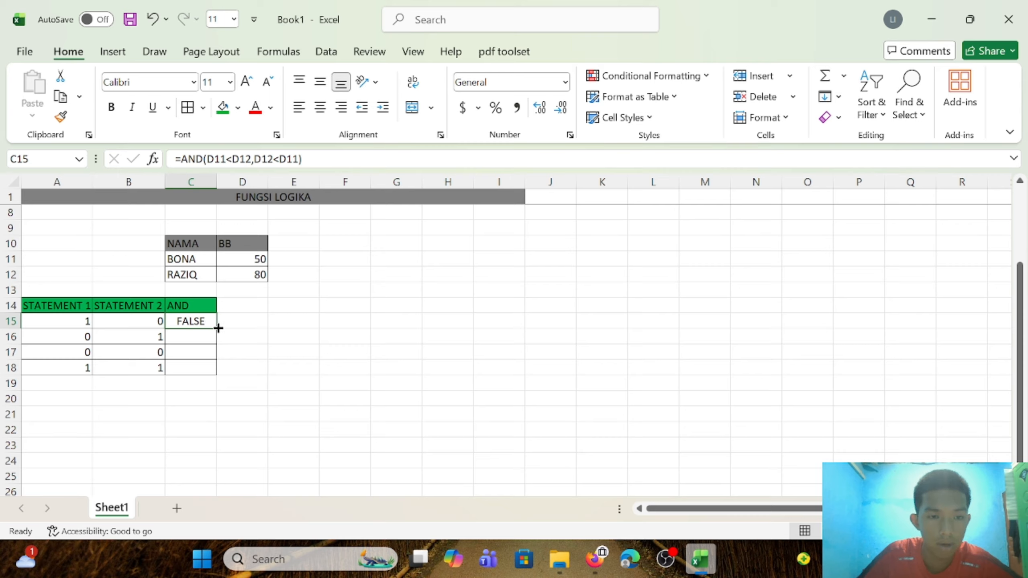
left_click_drag(218, 328, 245, 347)
left_click(243, 336)
left_click(207, 338)
left_click(245, 343)
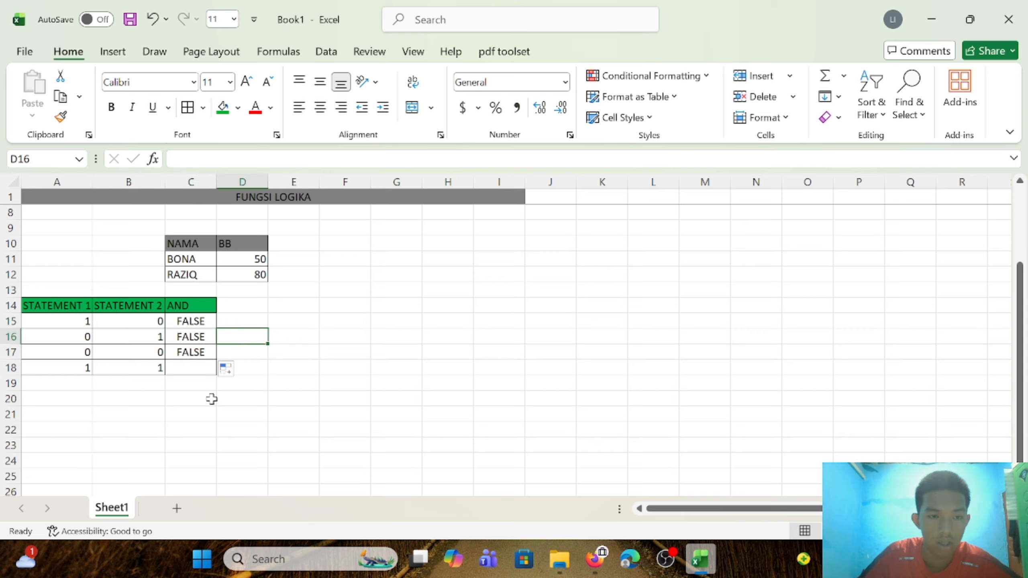
- Start an AND formula in cell C18 with D12>D11 as the first condition, comparing the two body weights
left_click(196, 368)
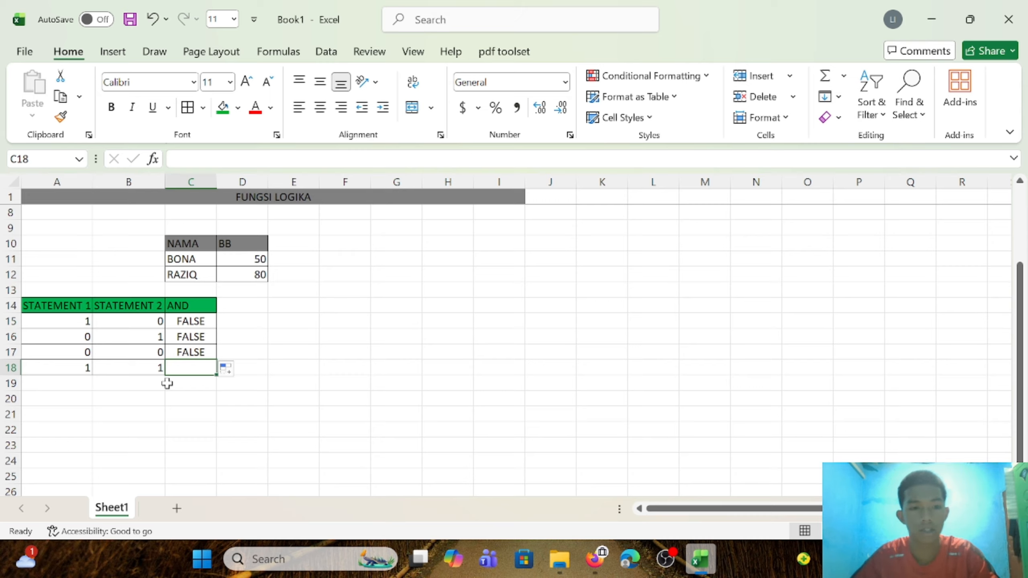
left_click(45, 372)
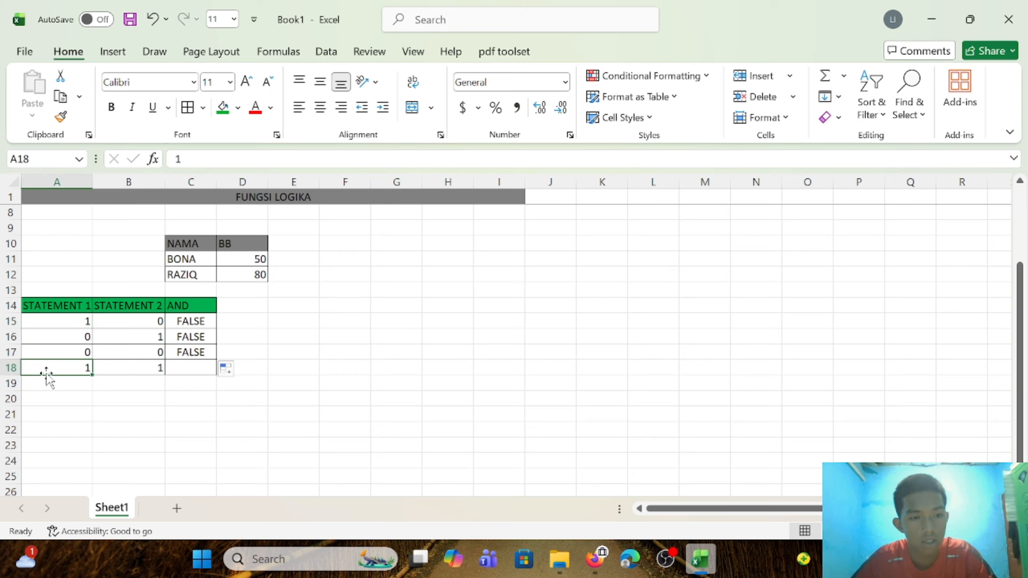
left_click(122, 369)
left_click(161, 353)
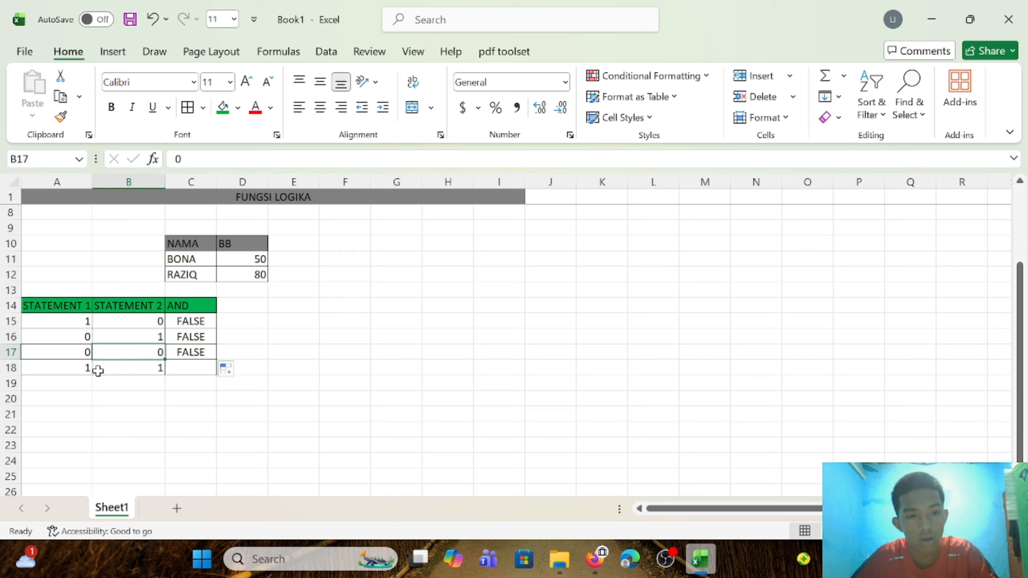
left_click(180, 369)
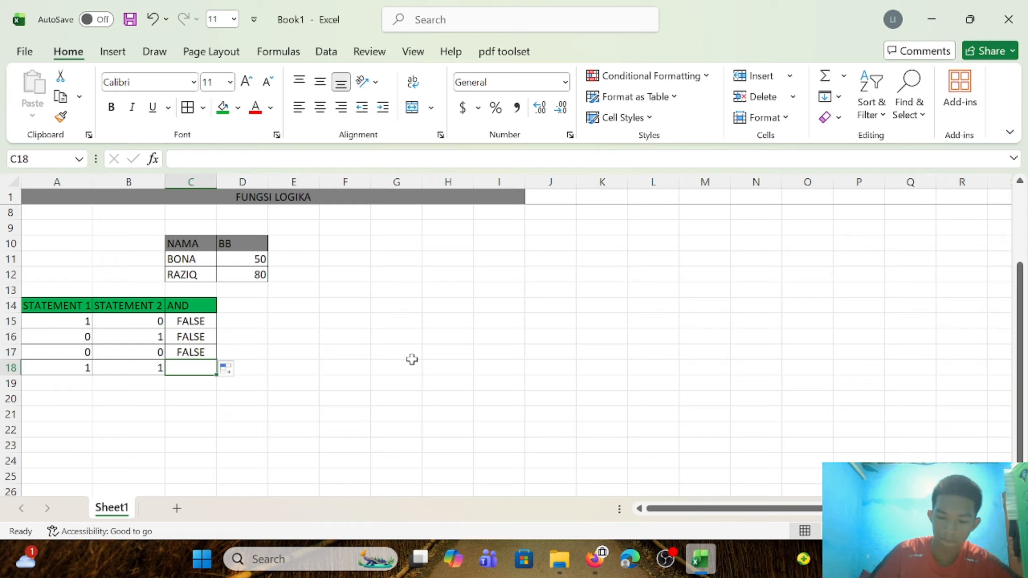
type("=")
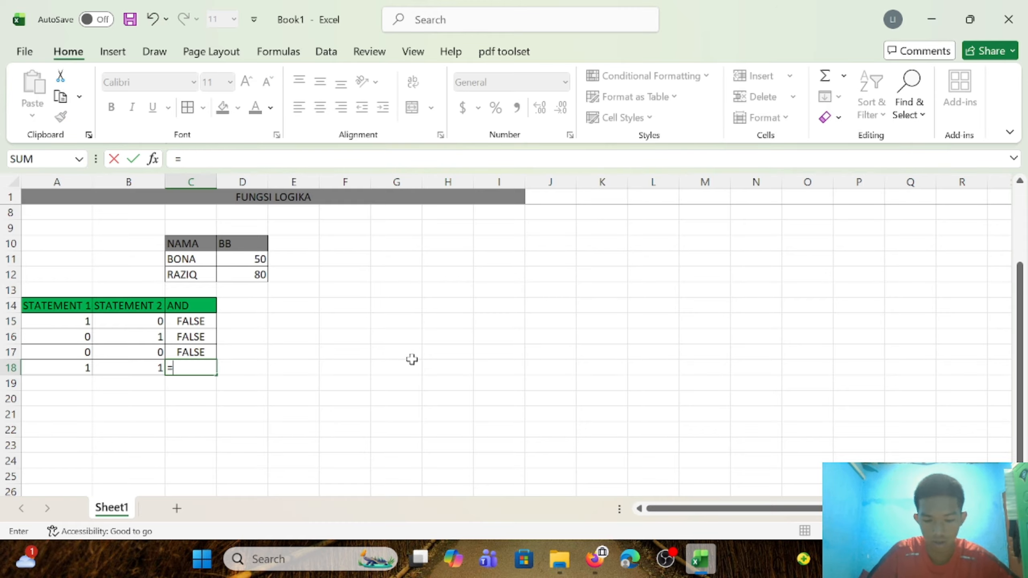
type("AND(")
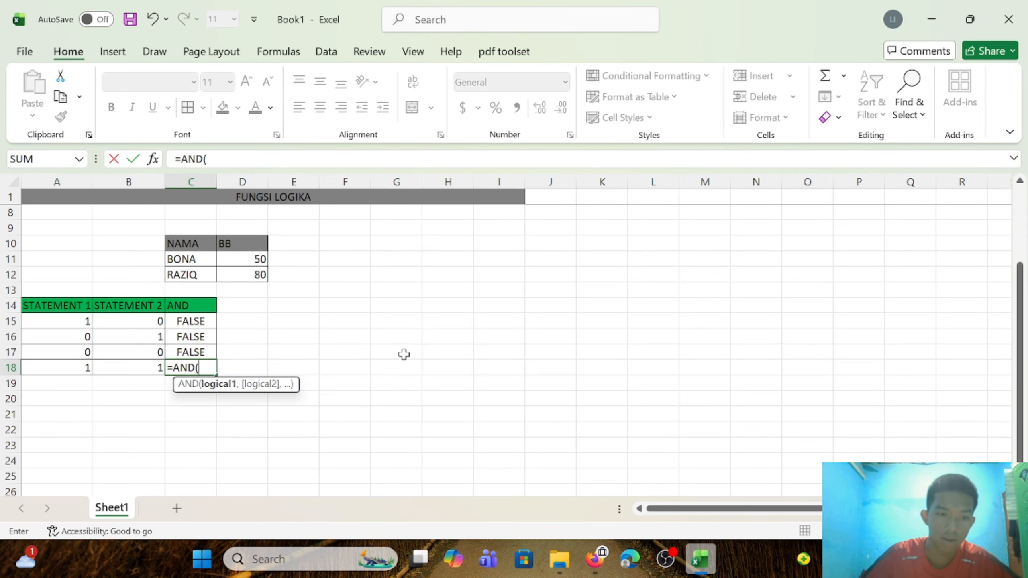
left_click(255, 275)
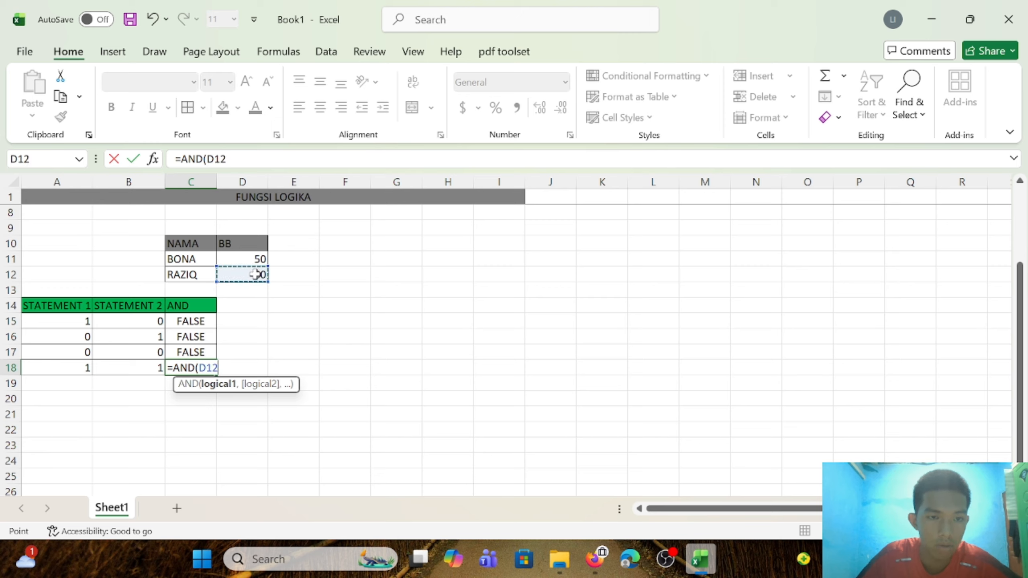
type(">")
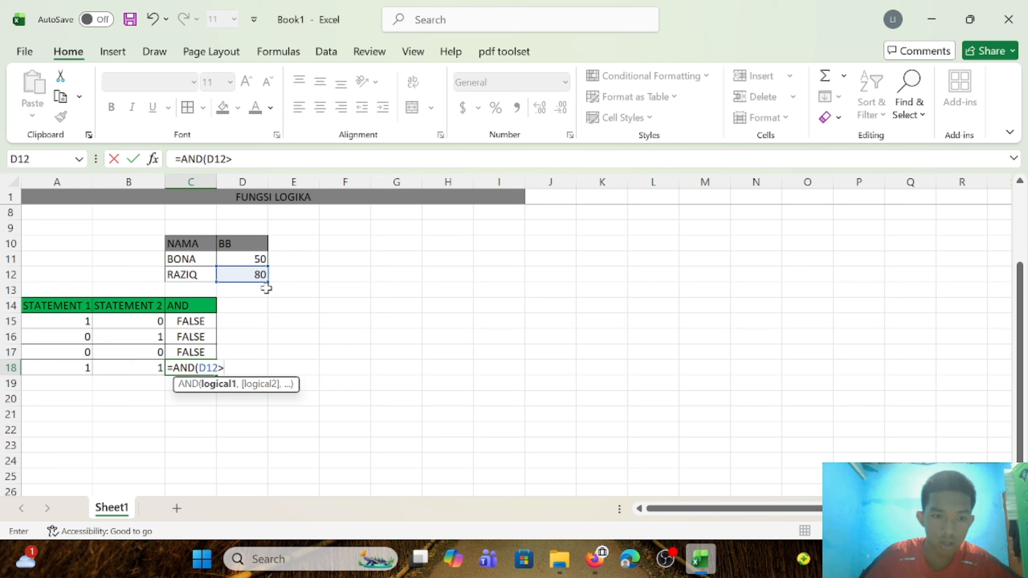
left_click(258, 259)
type(",")
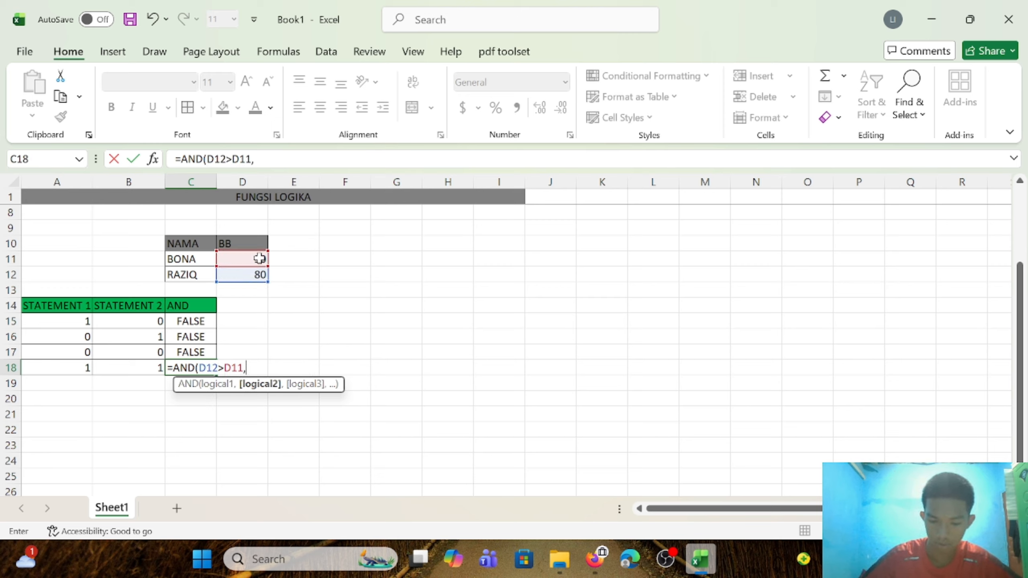
- Add D11<D12 as the second condition and complete the C18 formula as =AND(D12>D11,D11<D12)
left_click(258, 258)
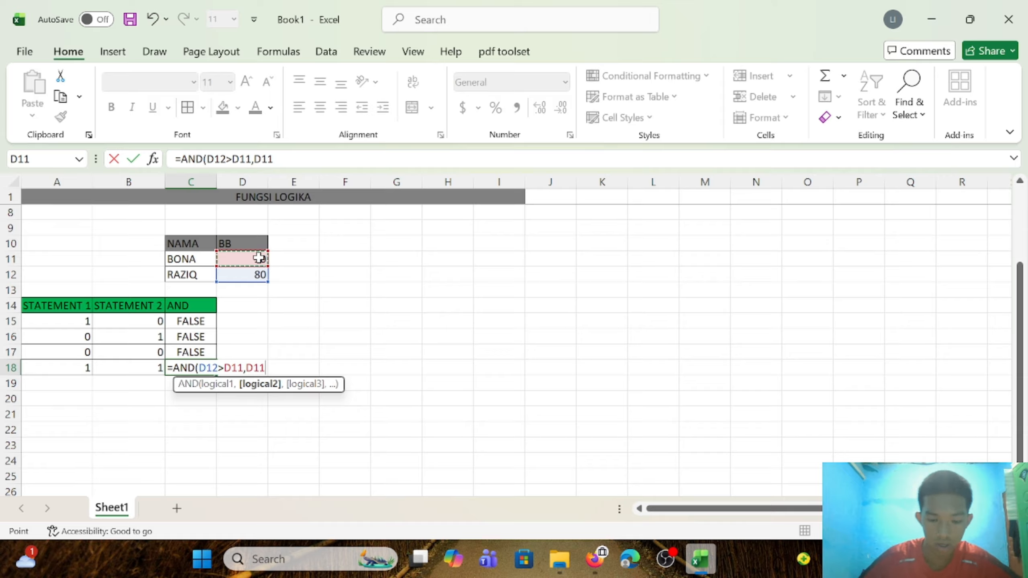
type("<")
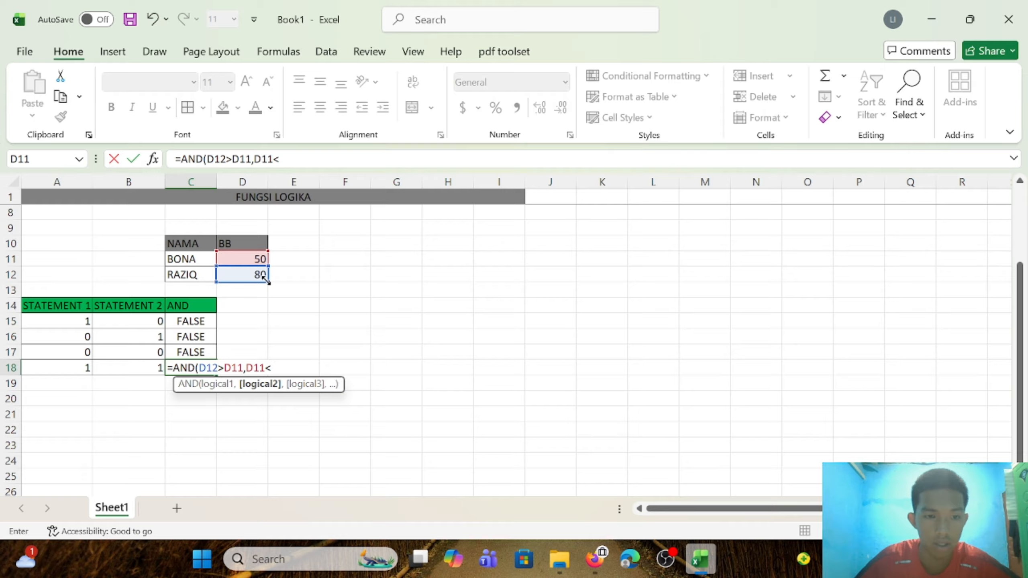
left_click(261, 277)
type(")")
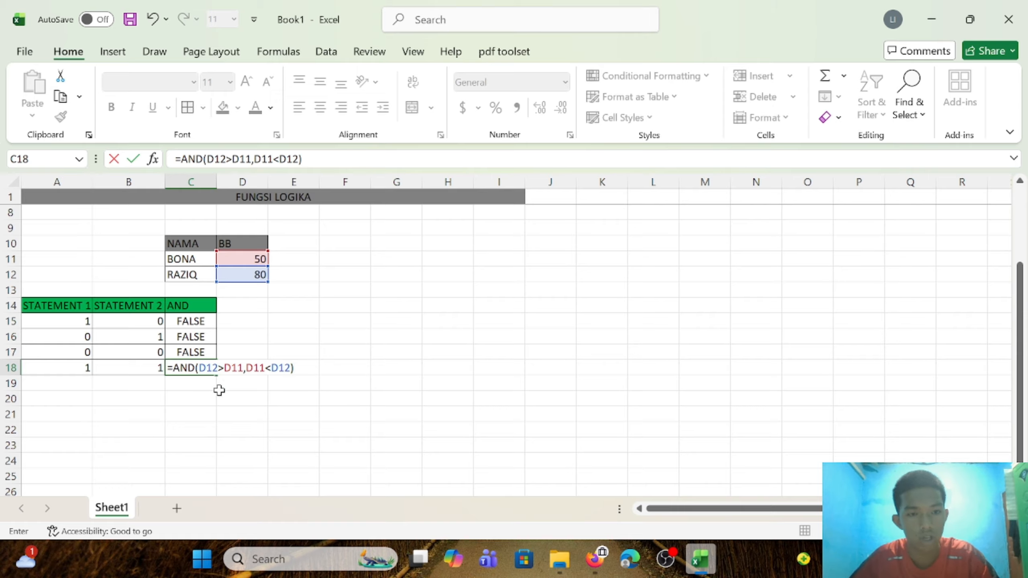
key("Return")
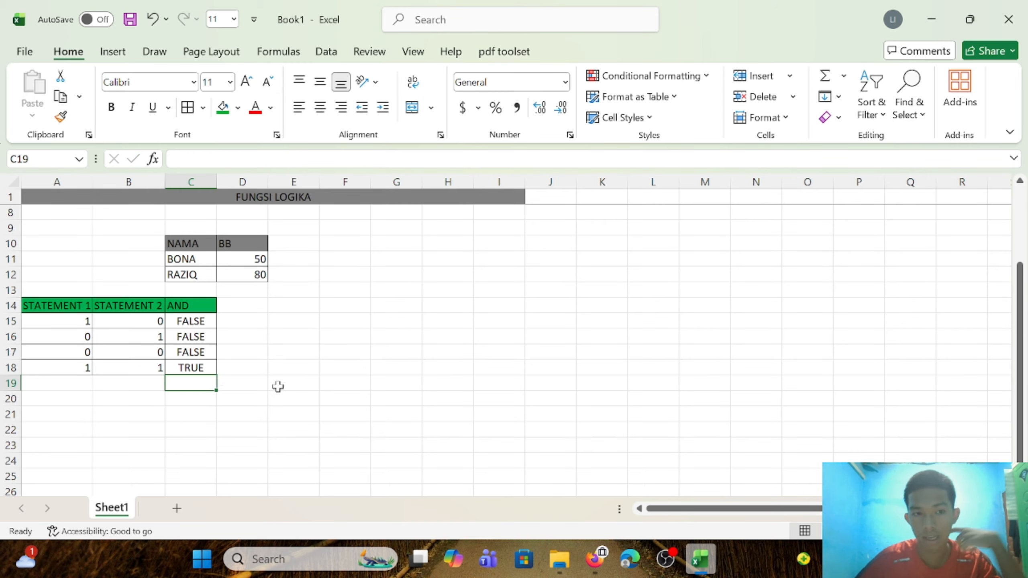
- Enter the section heading LOGIKA AND in cell A9 above the AND example tables
scroll(324, 358, "up", 1)
scroll(284, 370, "down", 4)
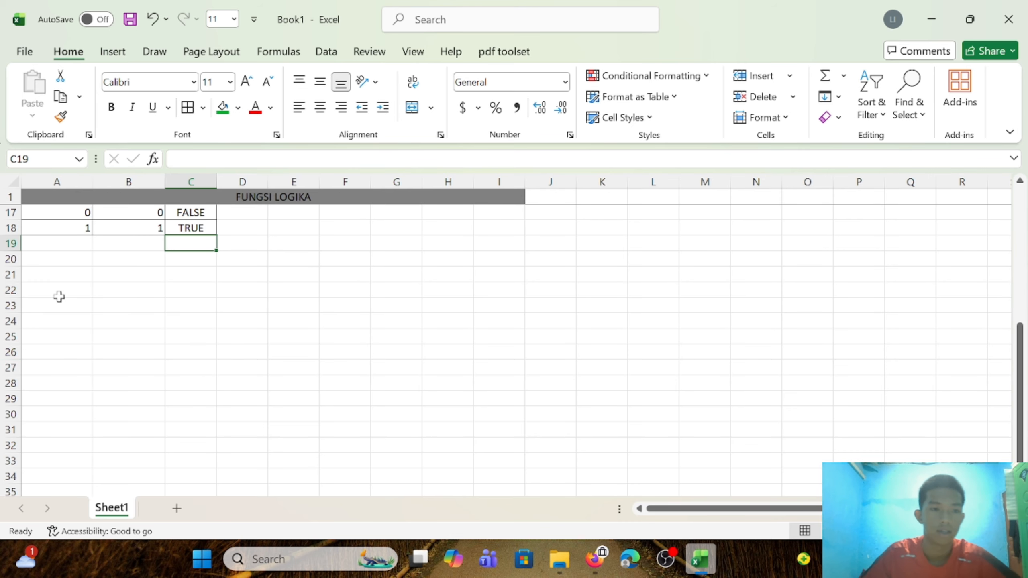
scroll(97, 312, "up", 5)
left_click(50, 340)
left_click(46, 318)
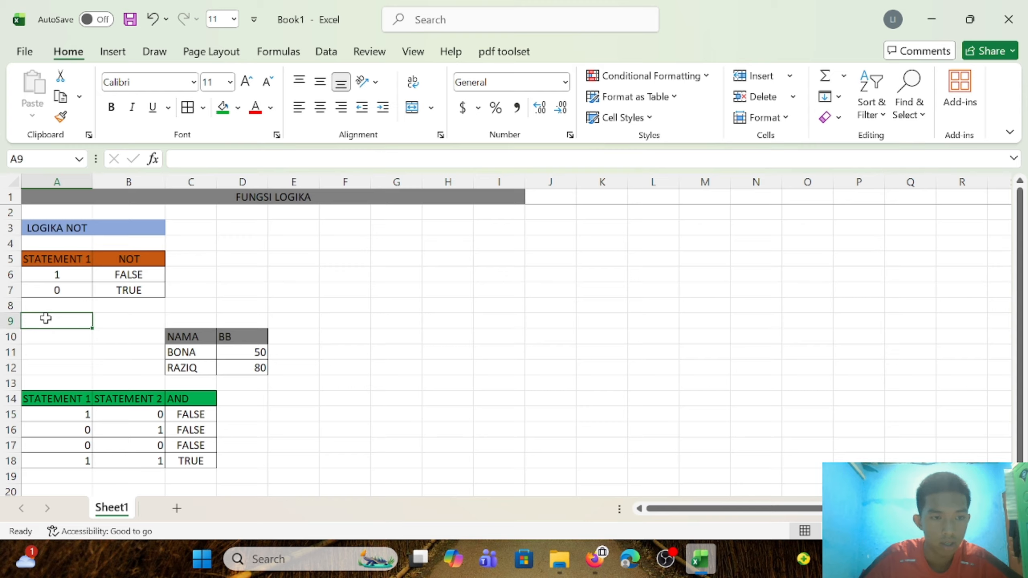
type("LOGIKA AND")
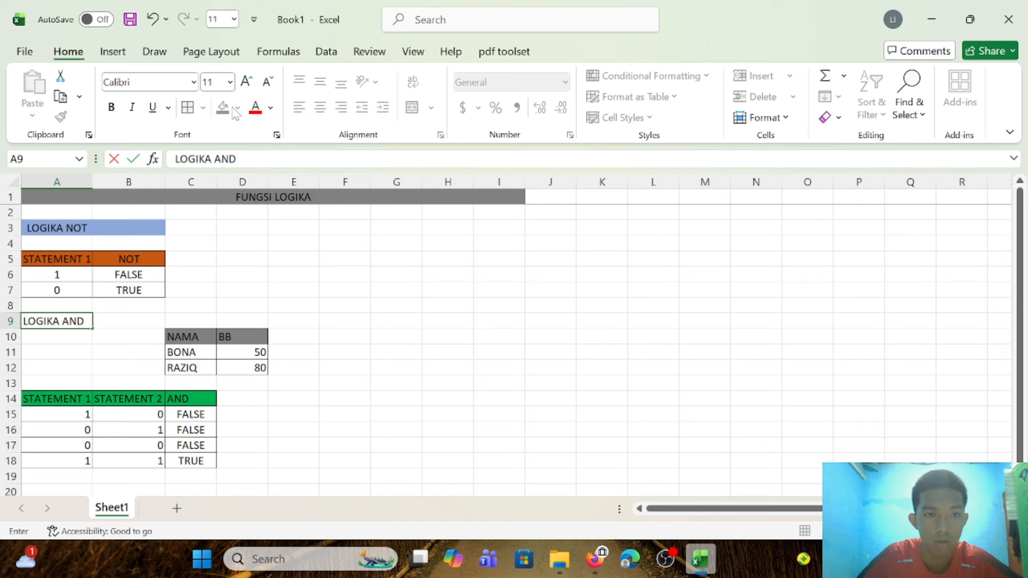
key("Return")
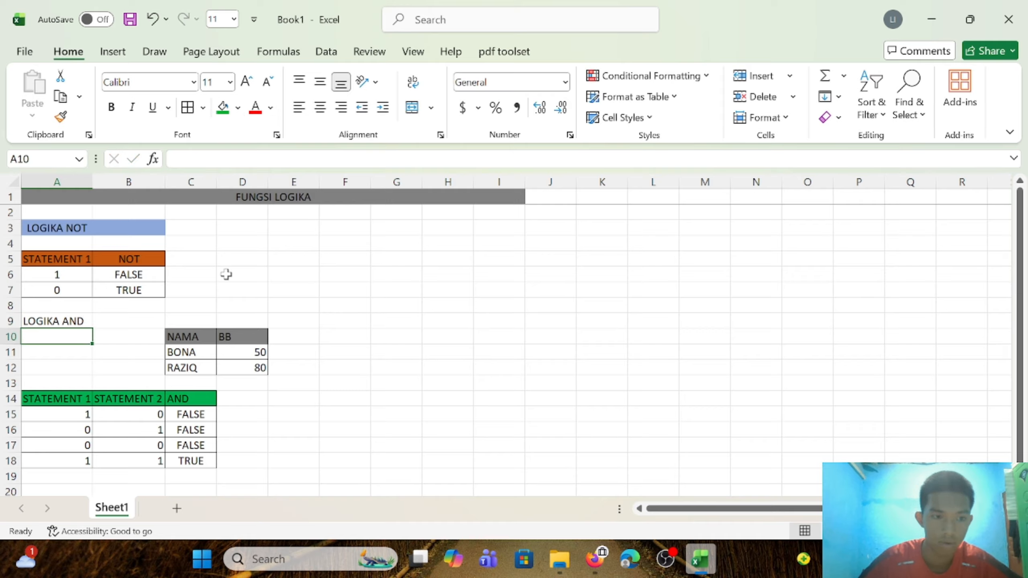
- Fill the LOGIKA AND heading cell A9 with a light blue colour
left_click(60, 324)
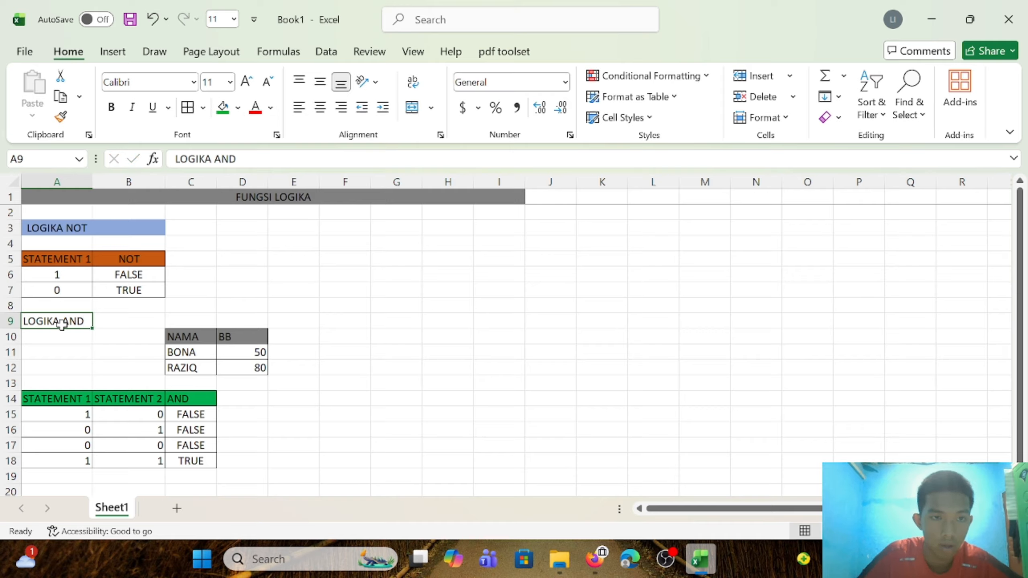
left_click(239, 108)
left_click(406, 255)
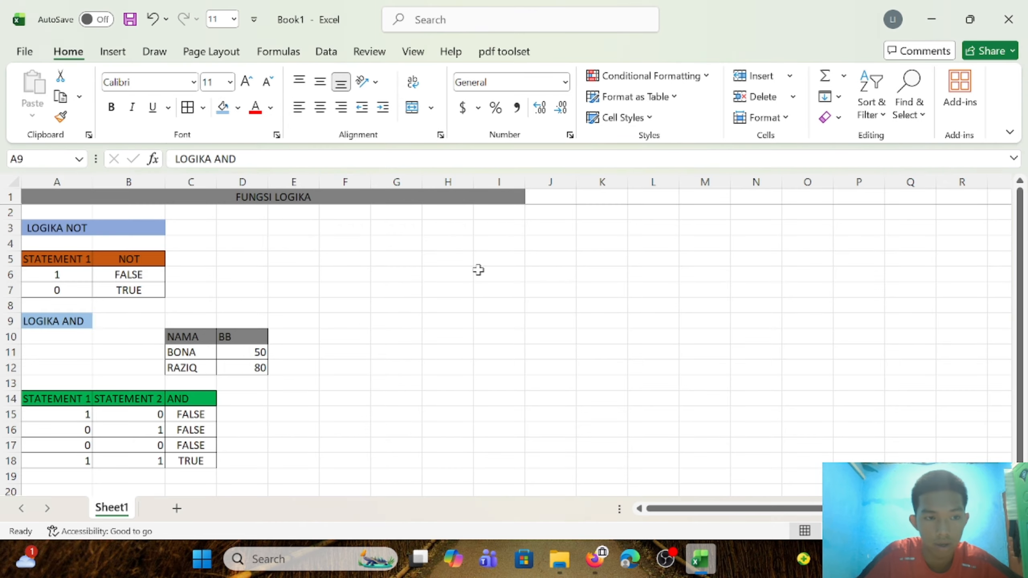
- Enter the section heading LOGIKA OR in cell A21 below the AND truth table
scroll(192, 311, "down", 4)
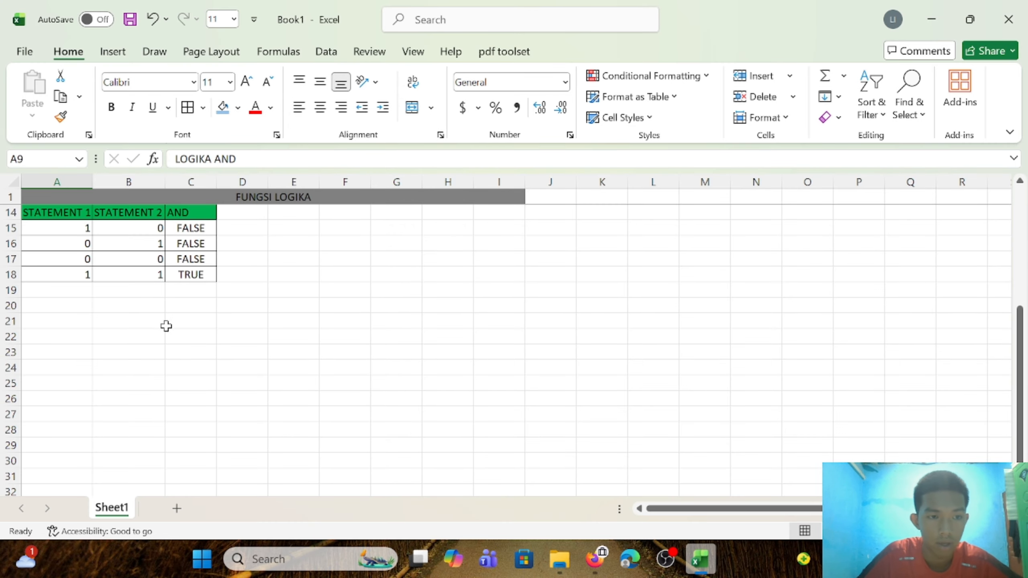
left_click(60, 337)
left_click(61, 321)
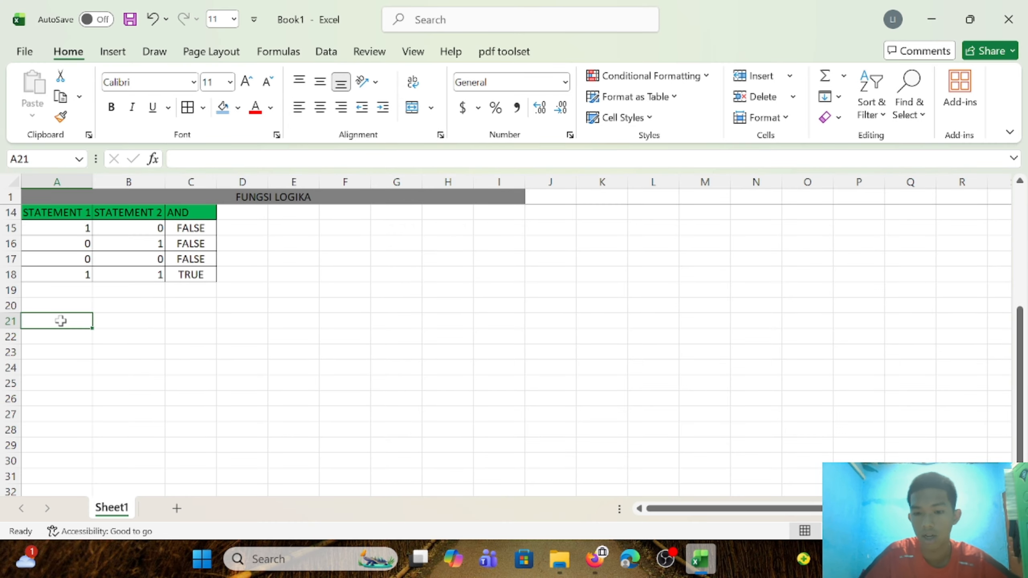
type("LOGI")
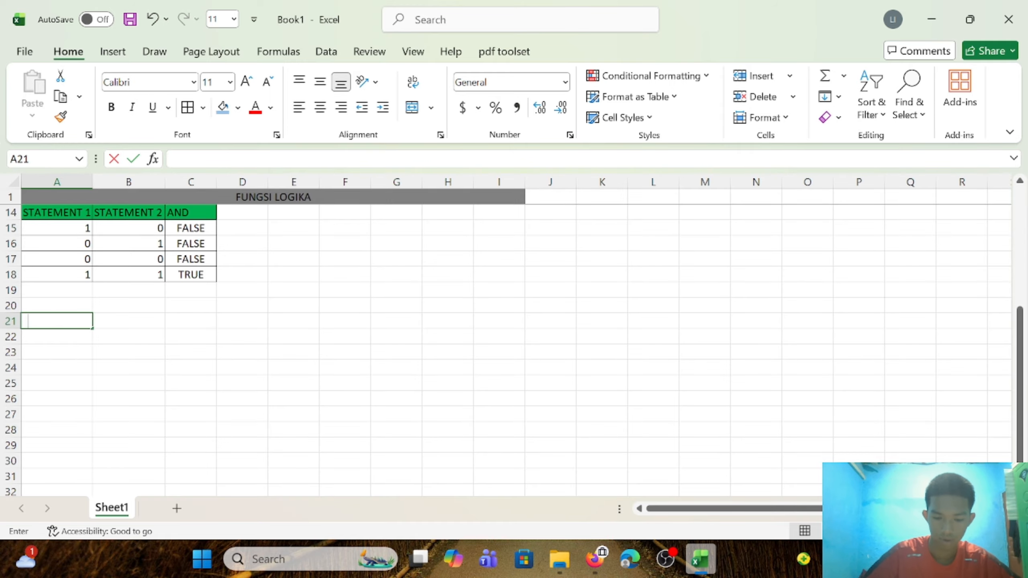
type("KA OR")
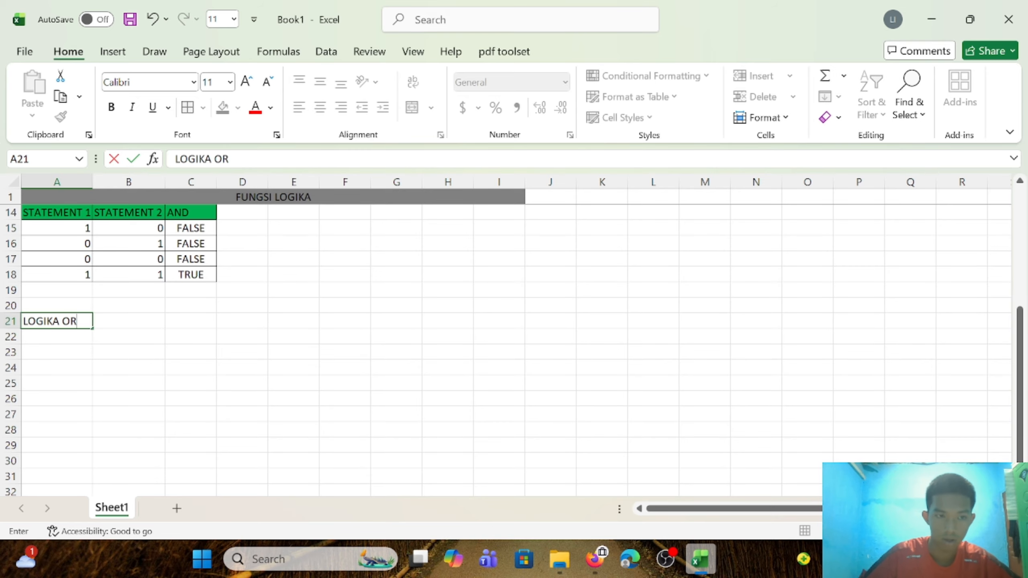
left_click(155, 349)
left_click(76, 351)
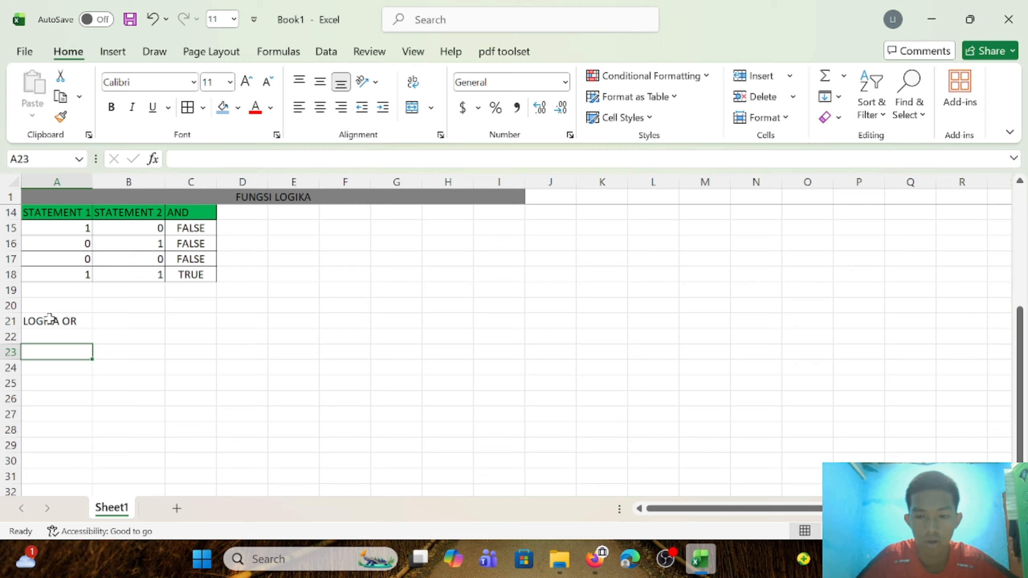
- Review the AND section's body weight example and truth table, including the statements and result in row 15
scroll(195, 284, "up", 3)
scroll(198, 347, "down", 3)
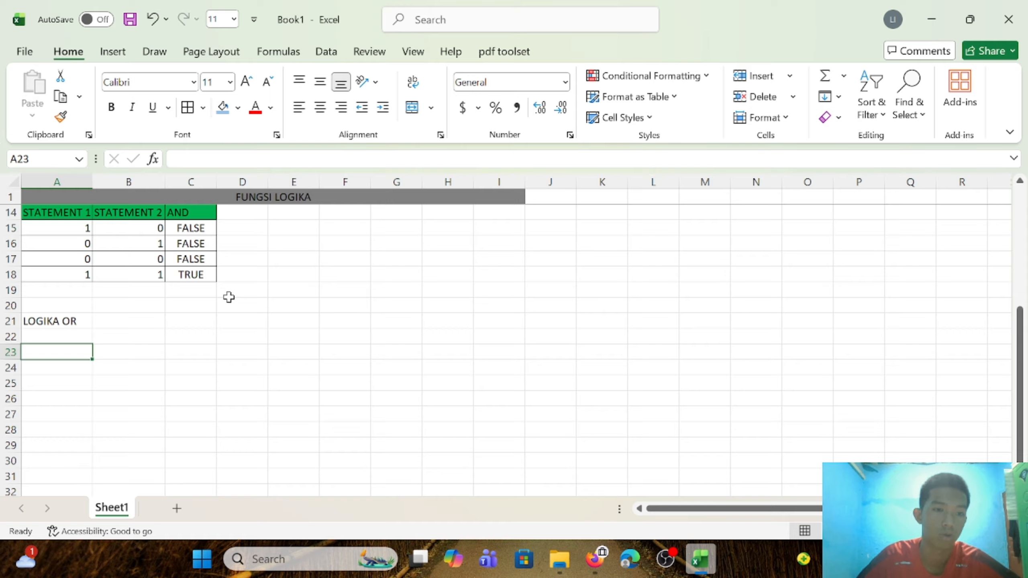
scroll(109, 276, "up", 3)
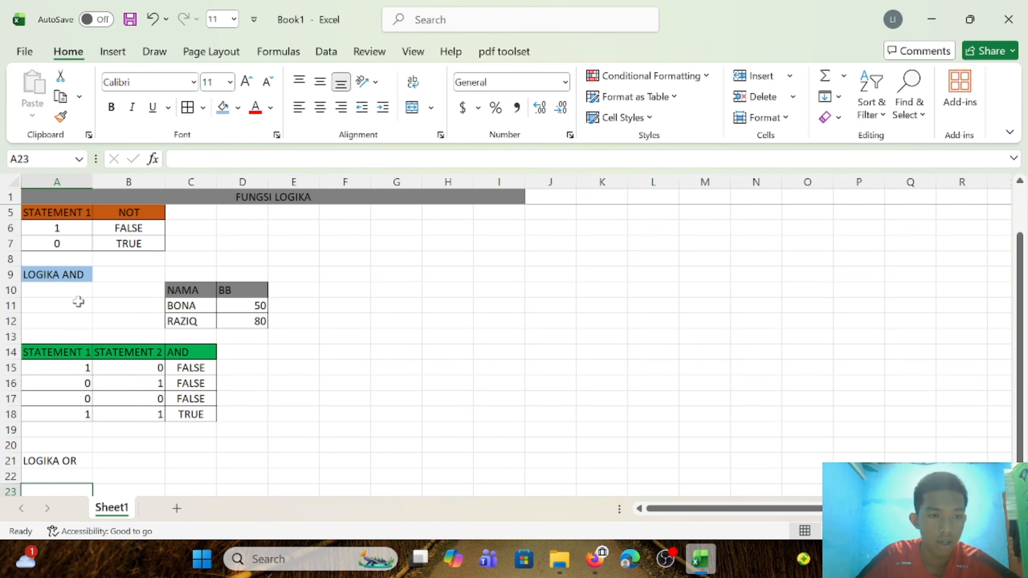
scroll(79, 301, "down", 2)
left_click(52, 276)
left_click(150, 278)
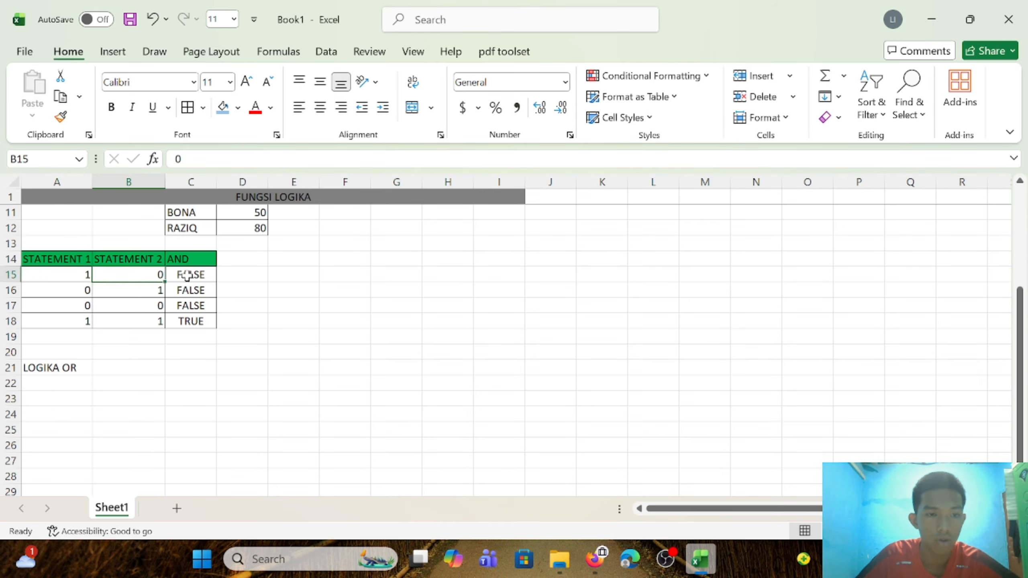
left_click(187, 276)
left_click(67, 394)
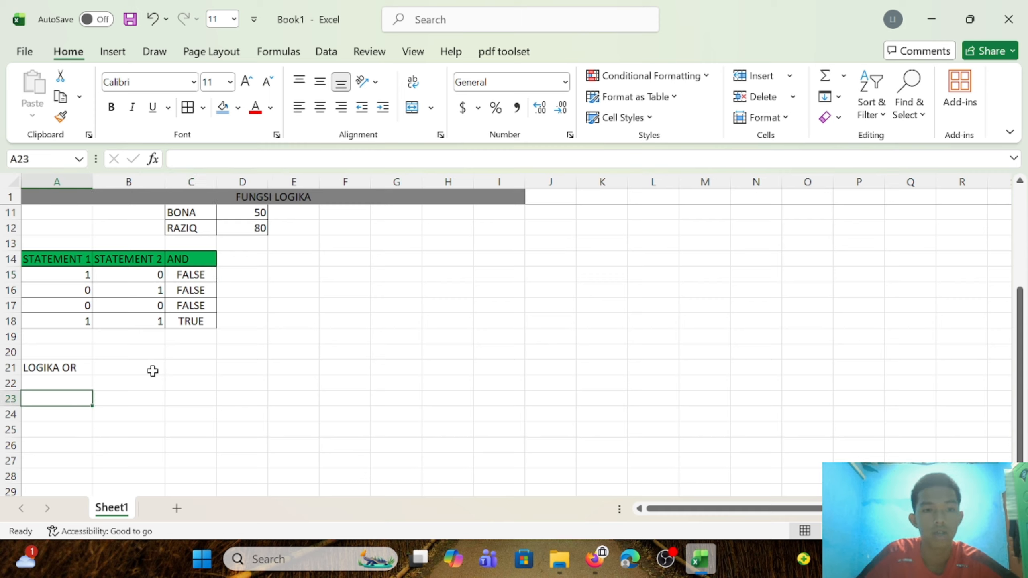
scroll(96, 337, "up", 2)
scroll(170, 316, "down", 1)
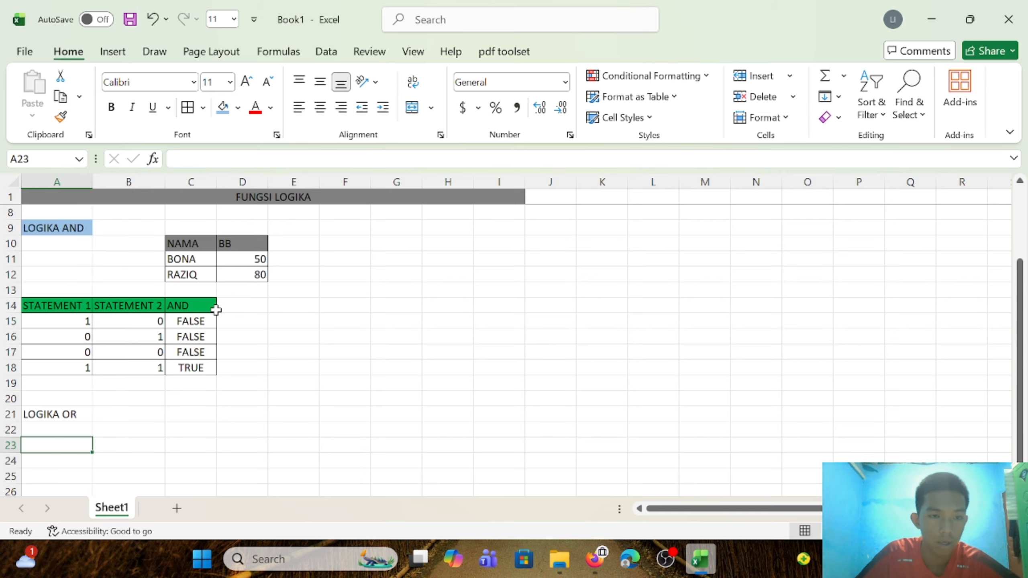
- Copy the AND truth table A14:C18 and paste it at cell A23 under the LOGIKA OR heading
scroll(217, 309, "down", 1)
left_click_drag(39, 259, 216, 322)
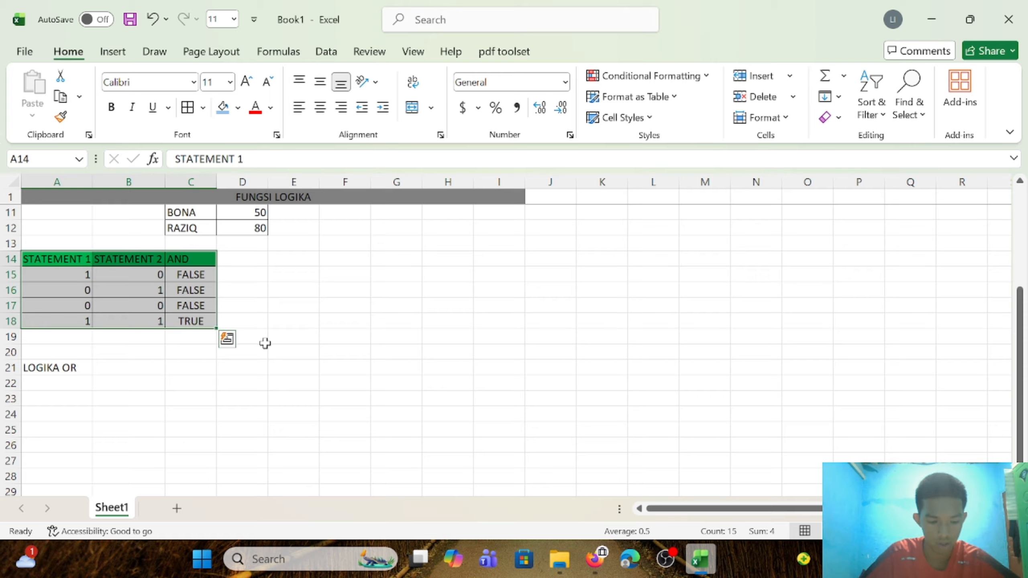
key("ctrl+c")
scroll(192, 370, "down", 2)
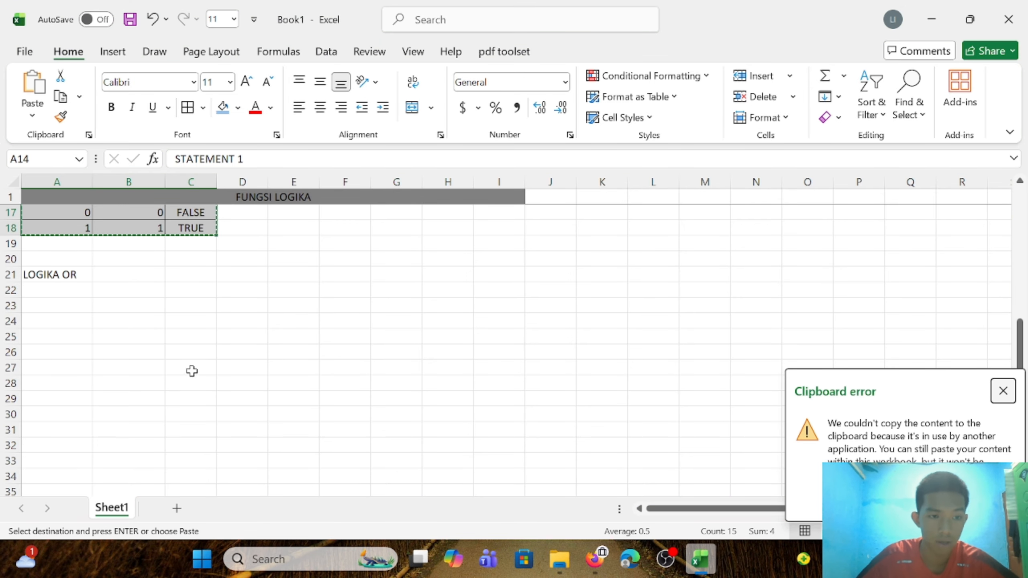
left_click(46, 299)
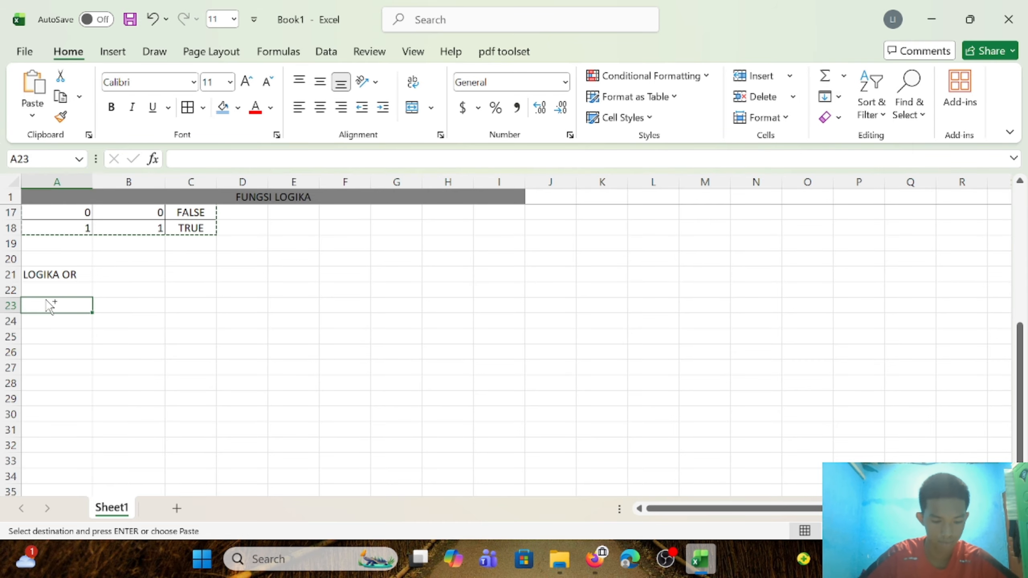
key("ctrl+v")
left_click(202, 321)
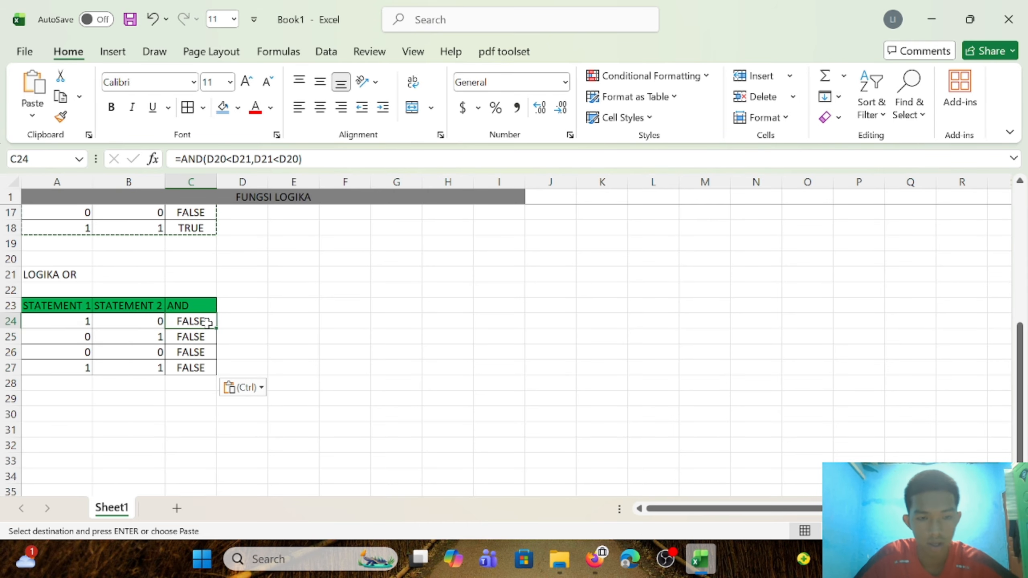
- Clear the copied AND results from cells C24 to C27 in the table under LOGIKA OR
key("BackSpace")
left_click(209, 337)
key("BackSpace")
left_click(209, 352)
key("BackSpace")
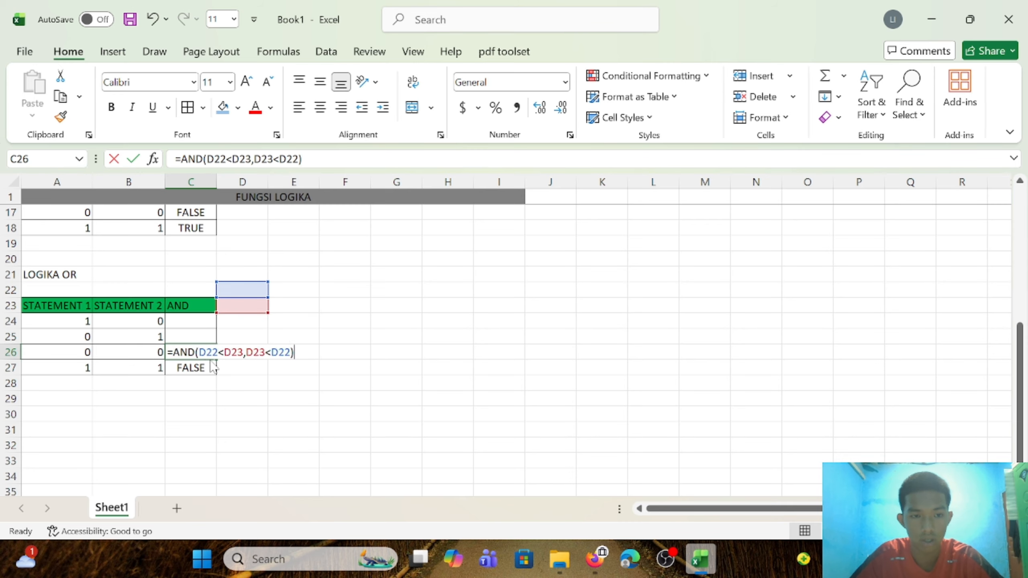
left_click(208, 368)
key("BackSpace")
- Change the result column header in cell C23 from AND to OR
left_click(203, 304)
key("BackSpace")
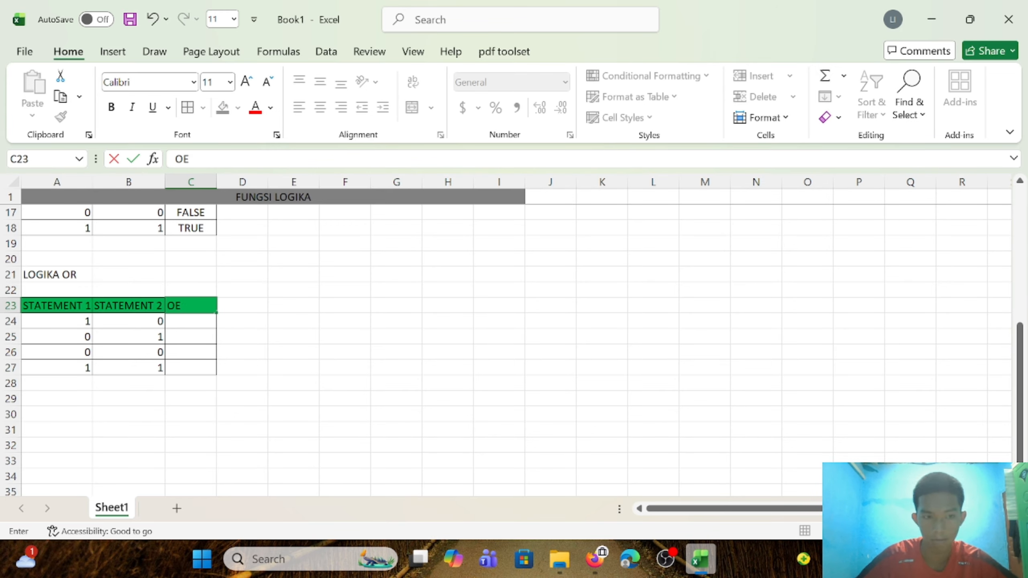
left_click(296, 278)
- Copy the NAMA and BB table C10:D12 from the AND section and paste it at cell D21 beside the LOGIKA OR heading
scroll(211, 271, "up", 2)
scroll(227, 257, "down", 1)
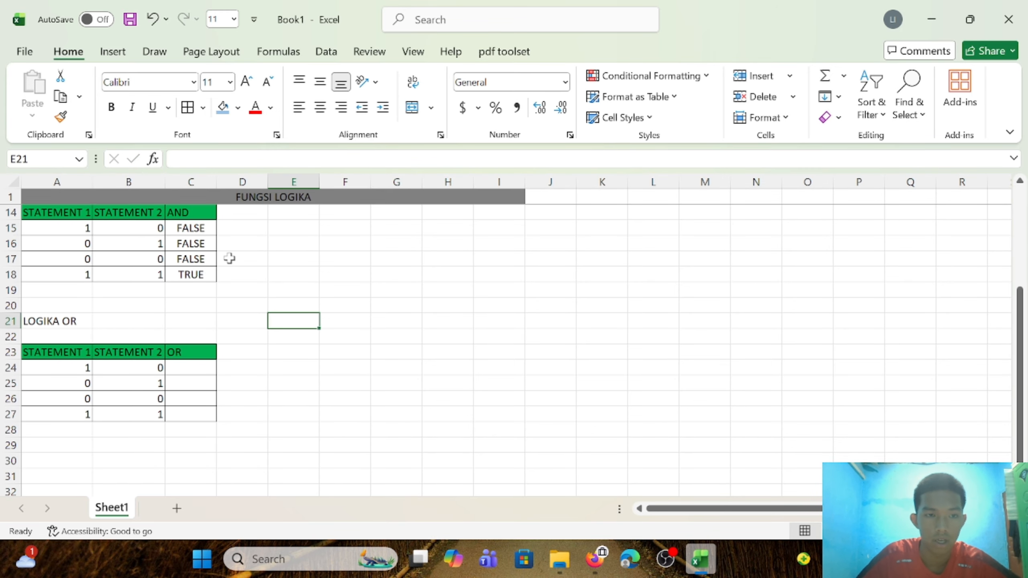
scroll(204, 261, "up", 2)
left_click_drag(188, 242, 253, 274)
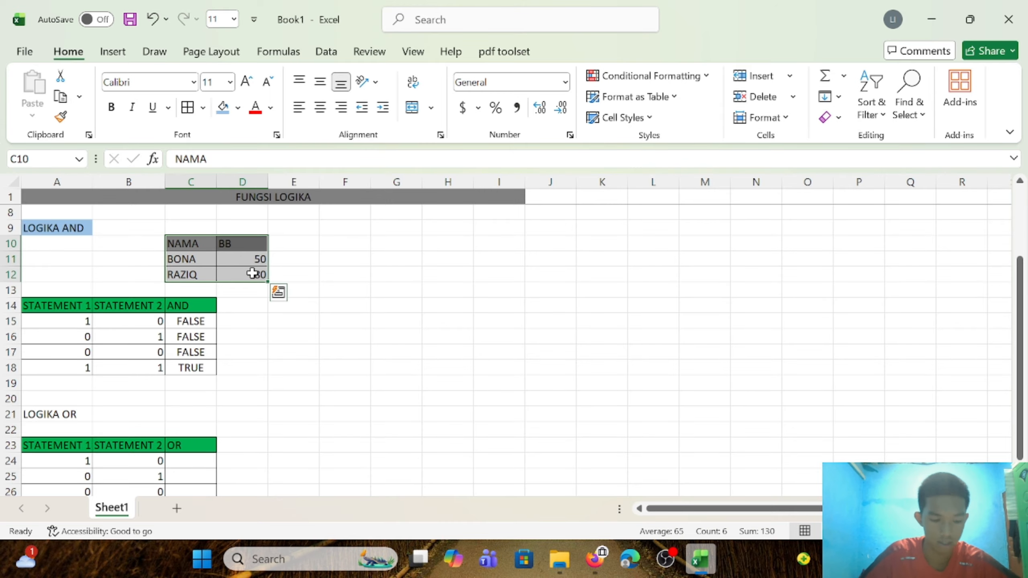
key("ctrl+c")
scroll(252, 274, "down", 2)
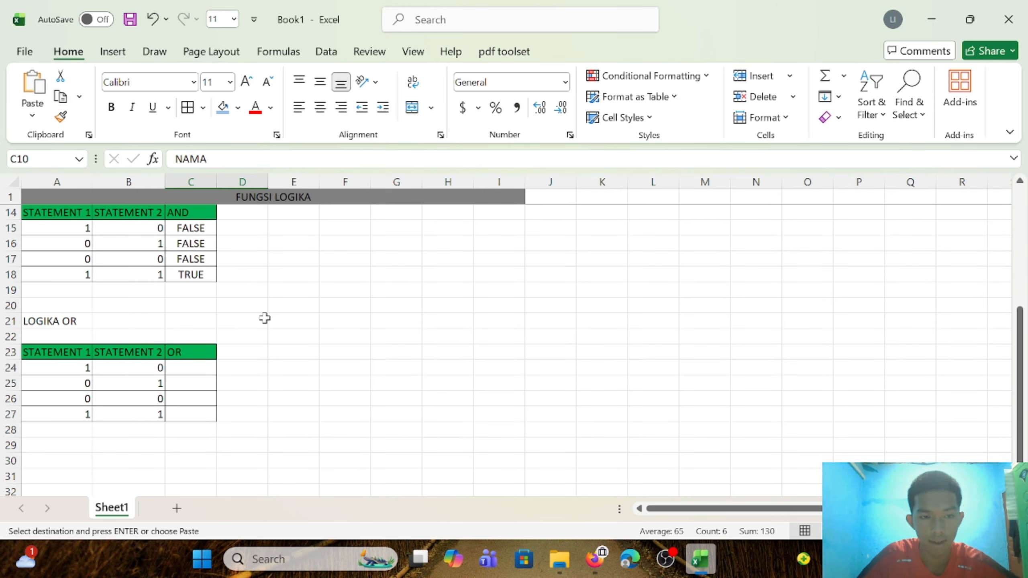
left_click(264, 320)
key("ctrl+v")
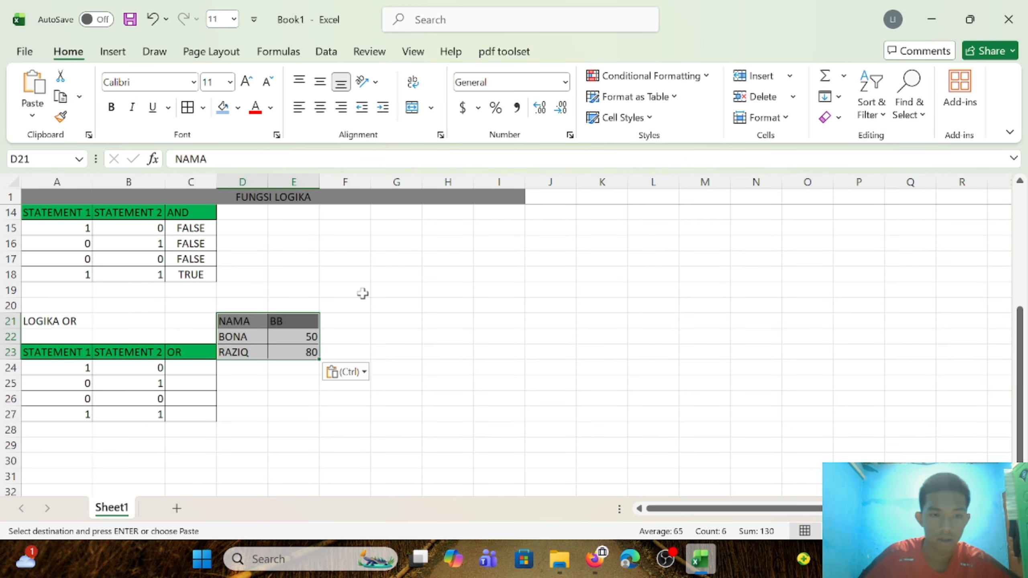
left_click(381, 290)
- Try entering the formula =OR(E22<E23,E23<E22) in cell B24 of the OR table, and undo that entry
scroll(303, 334, "down", 1)
left_click(192, 322)
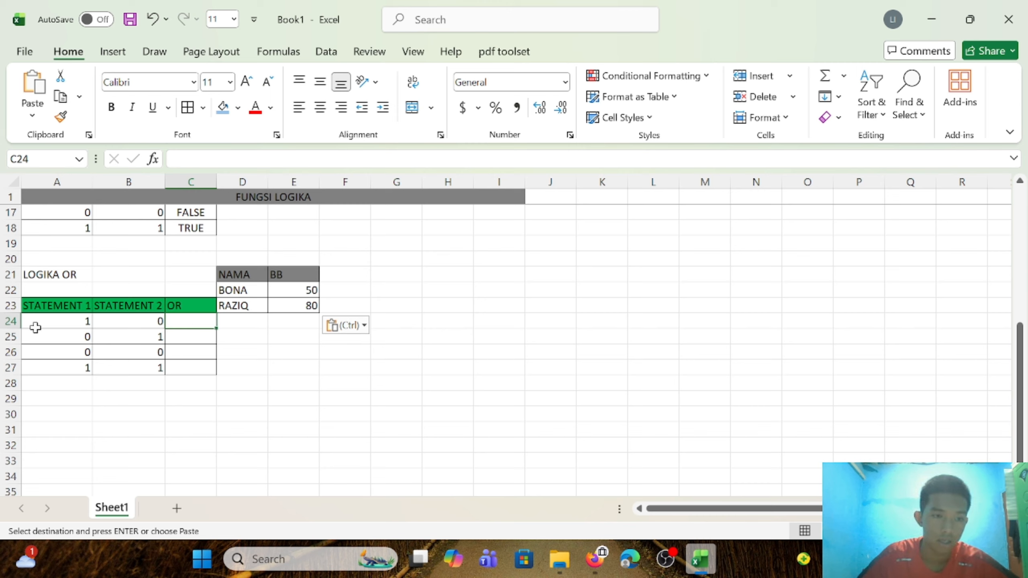
left_click(74, 323)
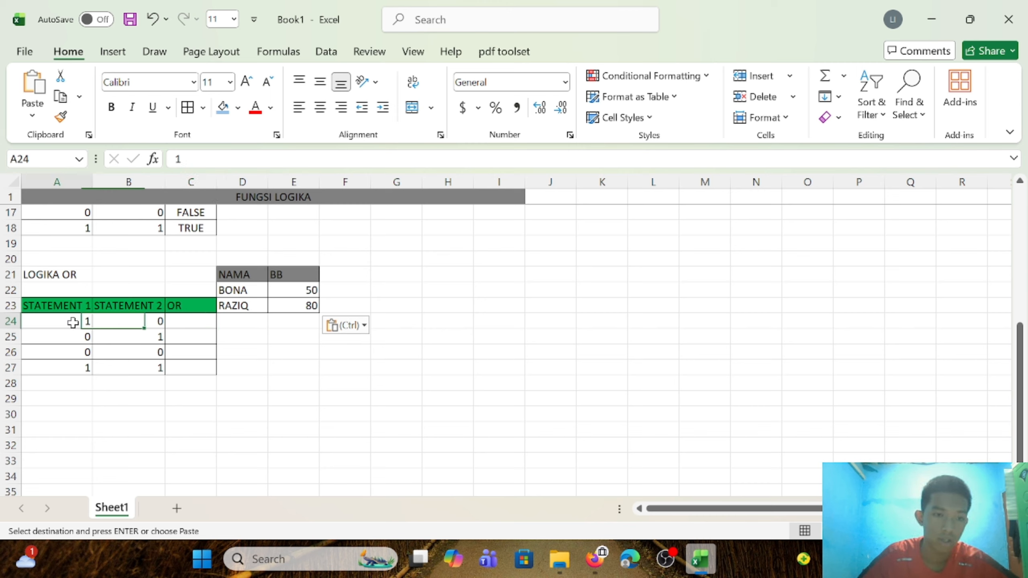
left_click(141, 323)
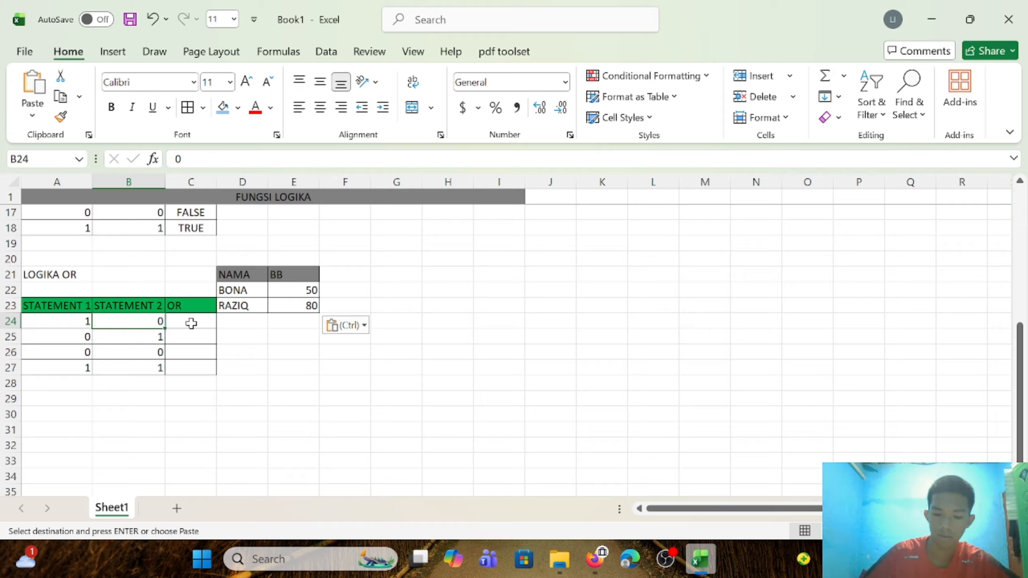
key("Escape")
type("=OR")
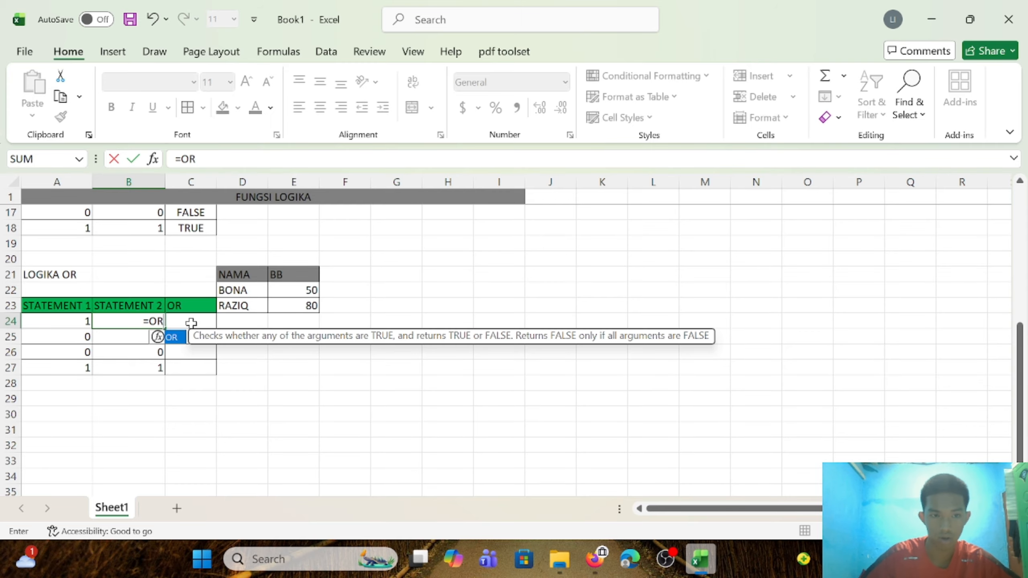
type("(")
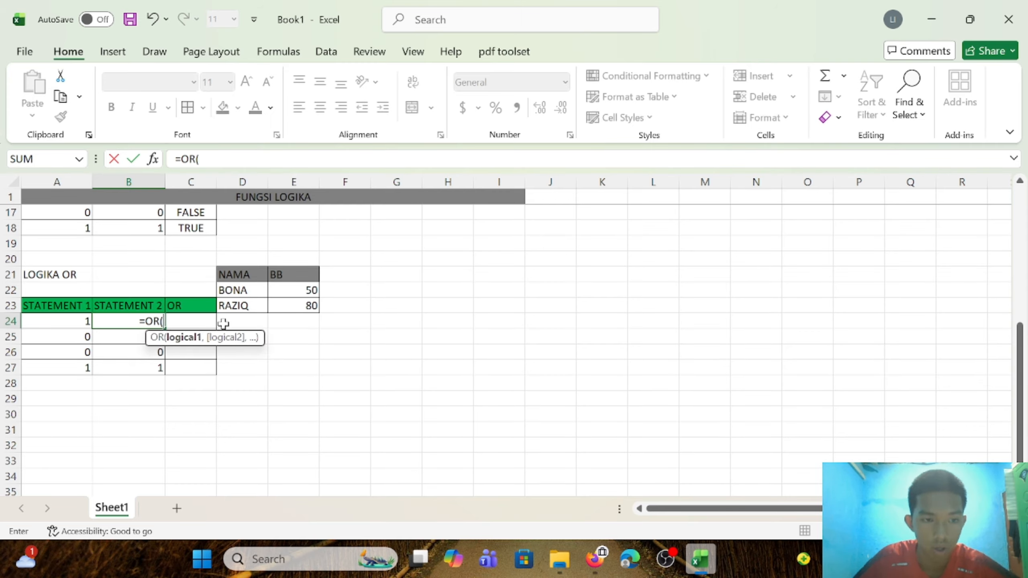
left_click(207, 321)
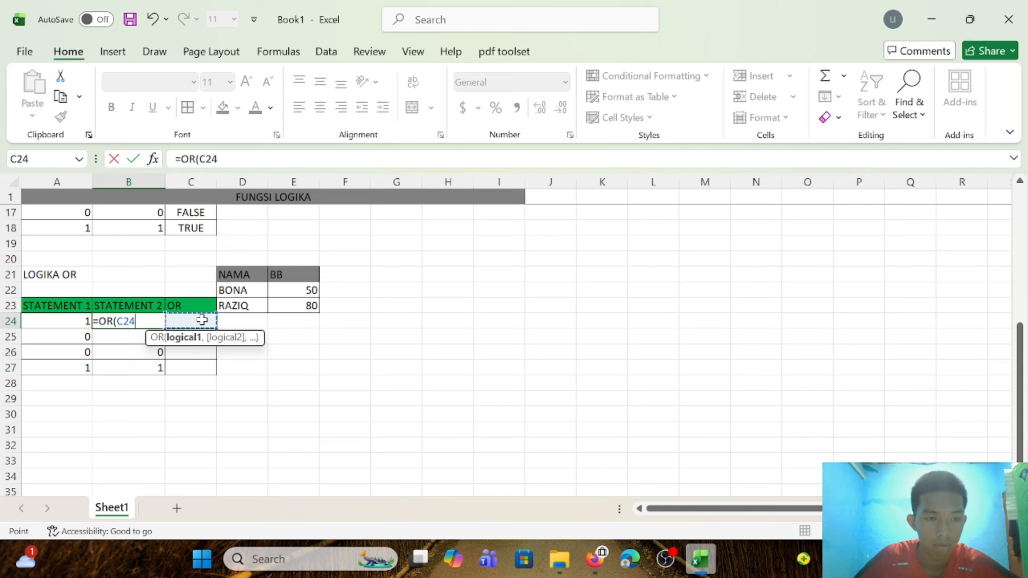
key("BackSpace")
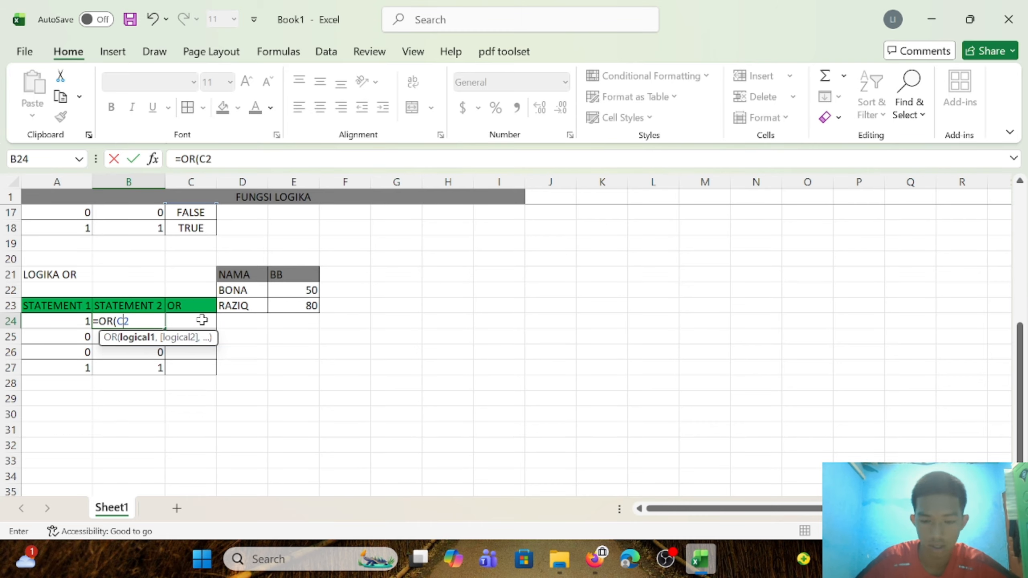
key("BackSpace")
key("BackSpace")
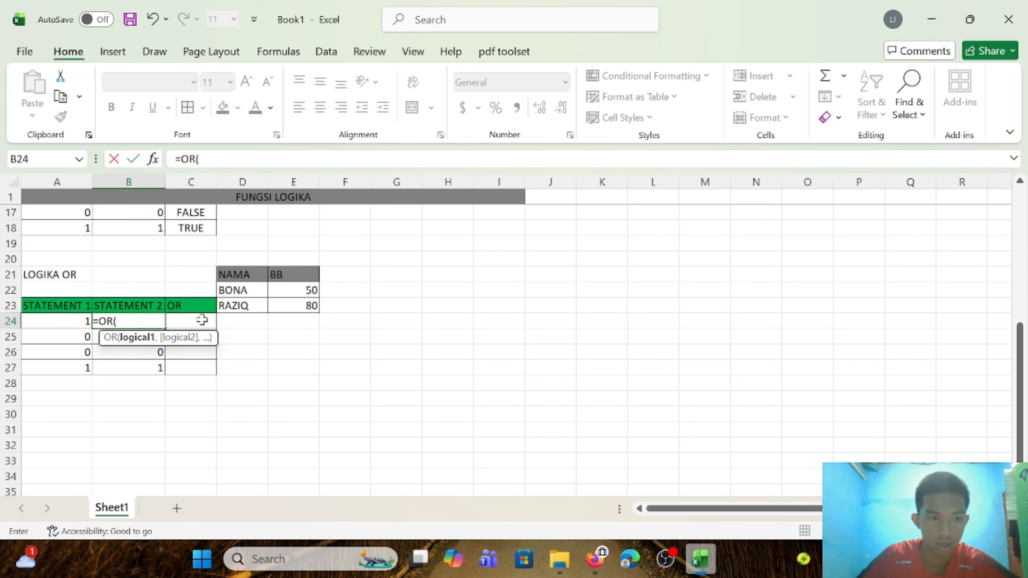
left_click(299, 290)
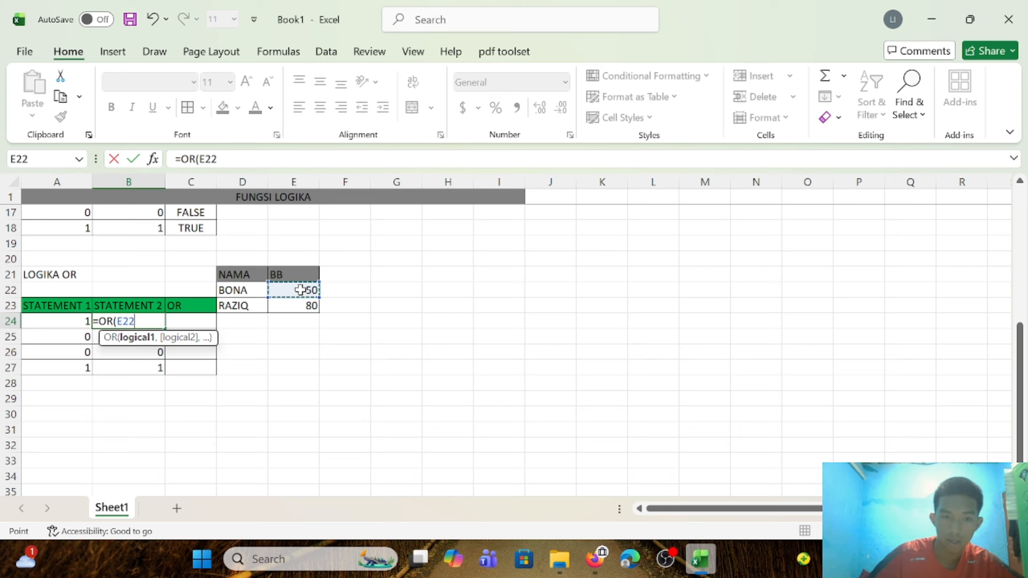
type("<")
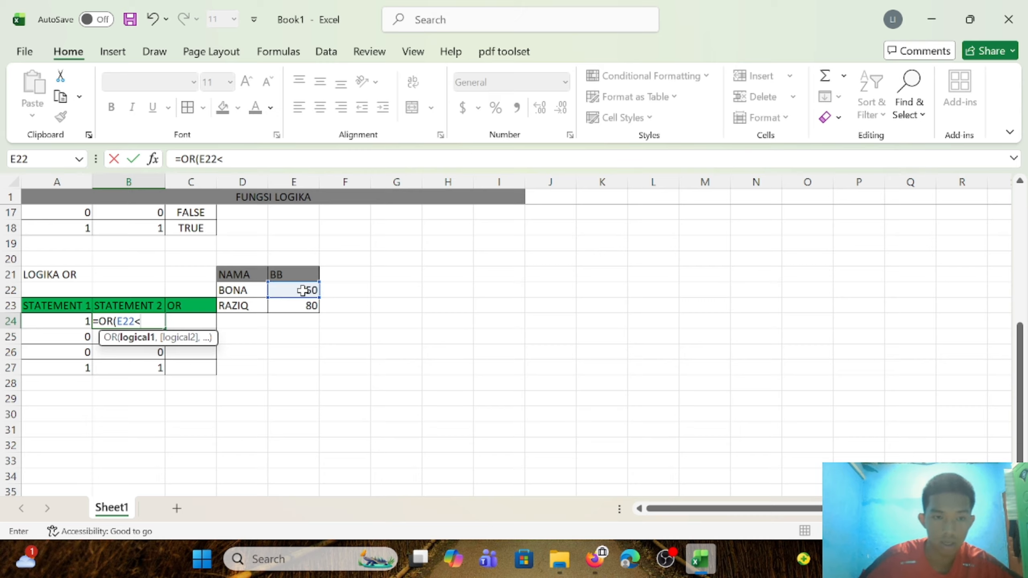
left_click(307, 307)
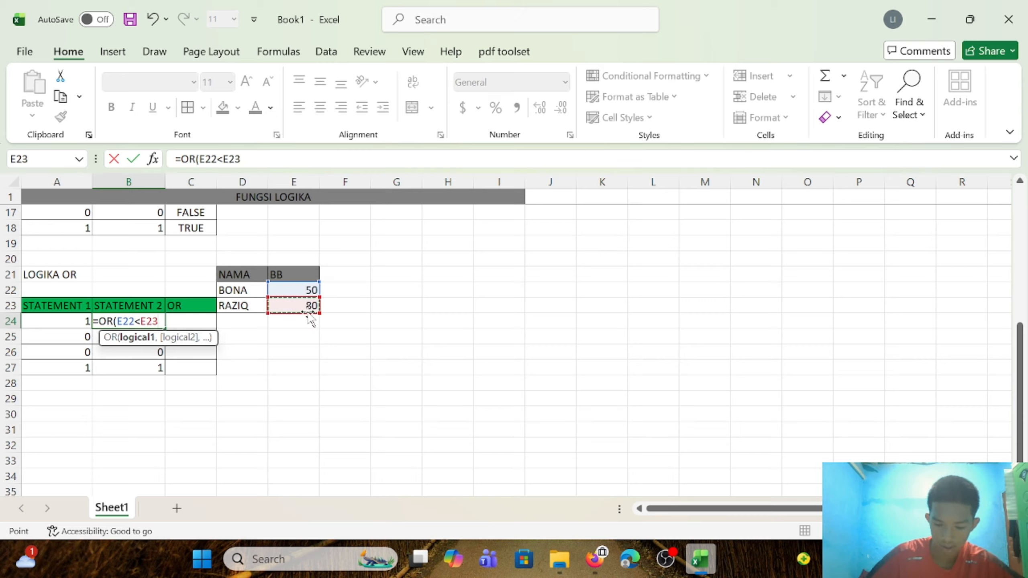
type(",")
left_click(307, 303)
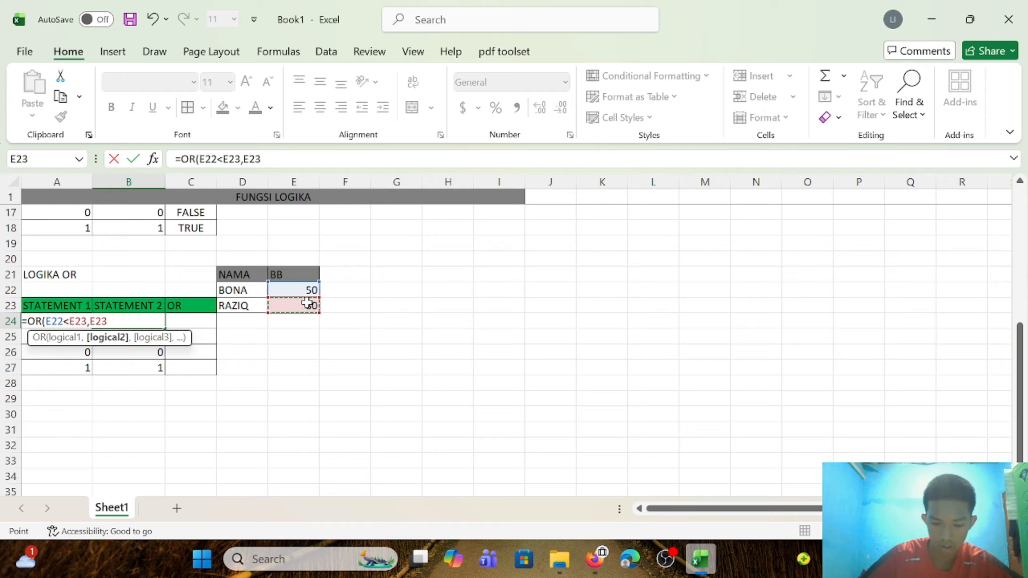
type("<")
left_click(308, 291)
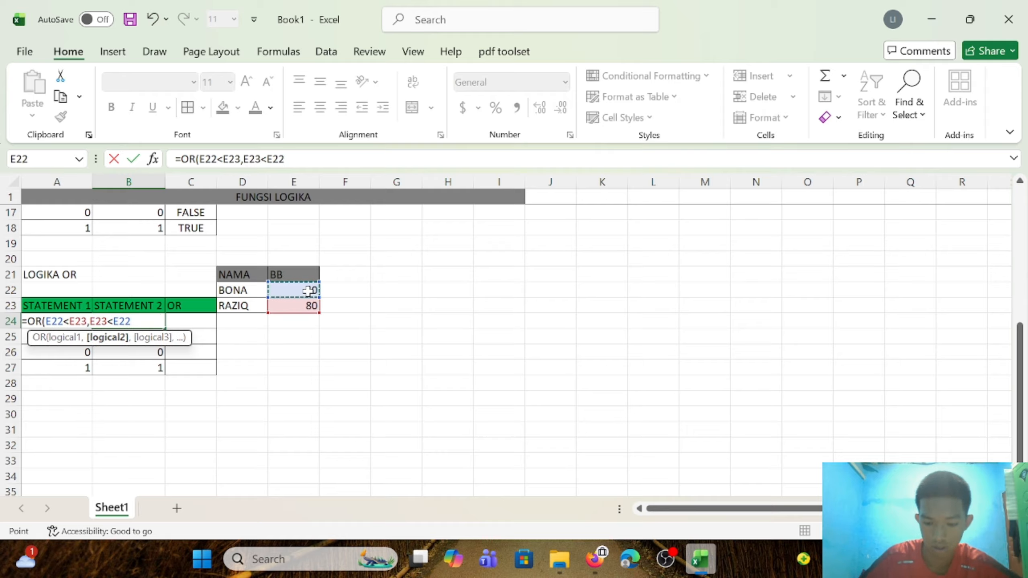
type(")")
key("Return")
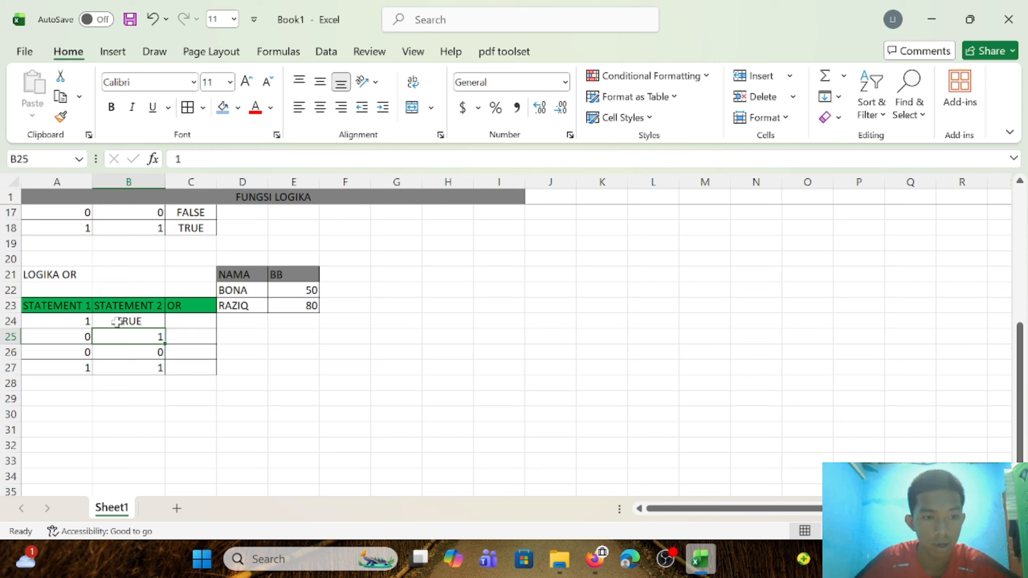
left_click(152, 19)
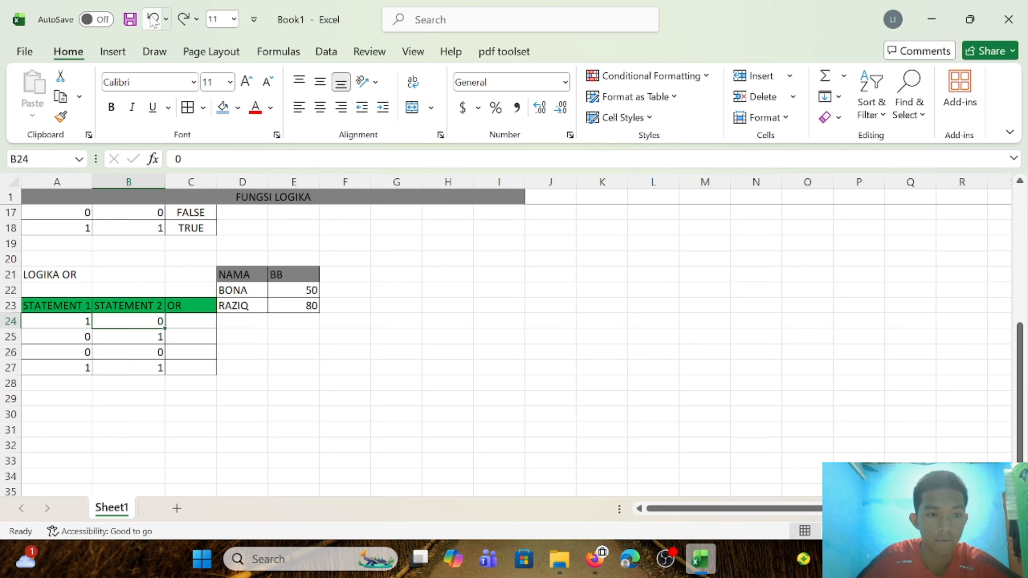
- Enter the formula =OR(E22<E23,E23<E22) in cell C24 of the OR table
left_click(195, 320)
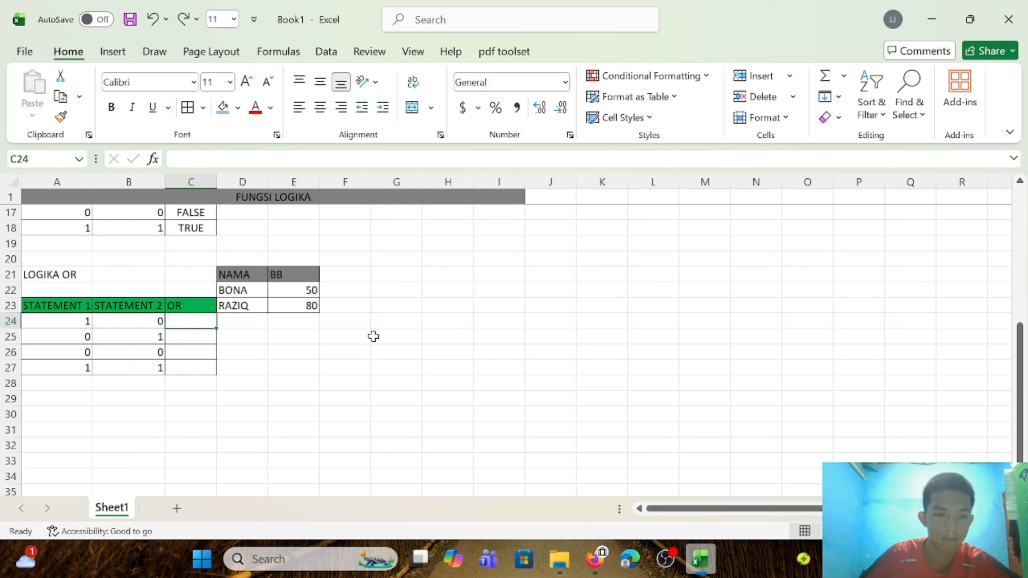
type("=OR(")
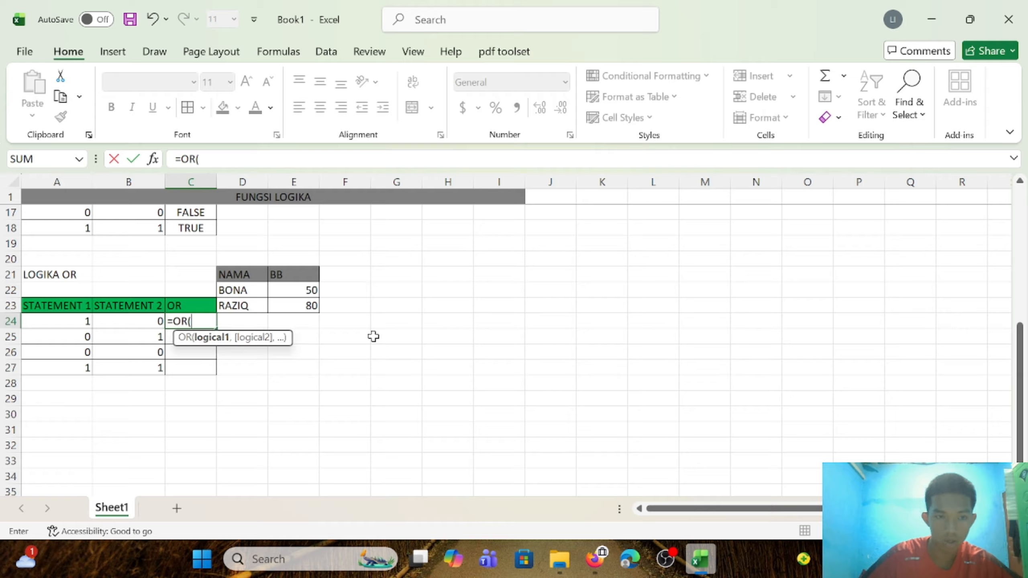
left_click(292, 290)
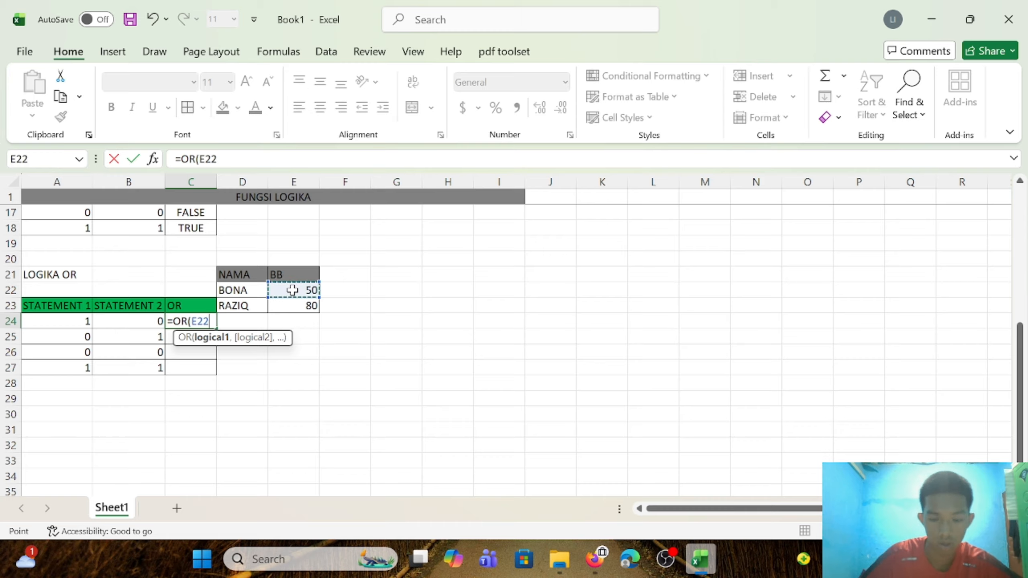
type("<")
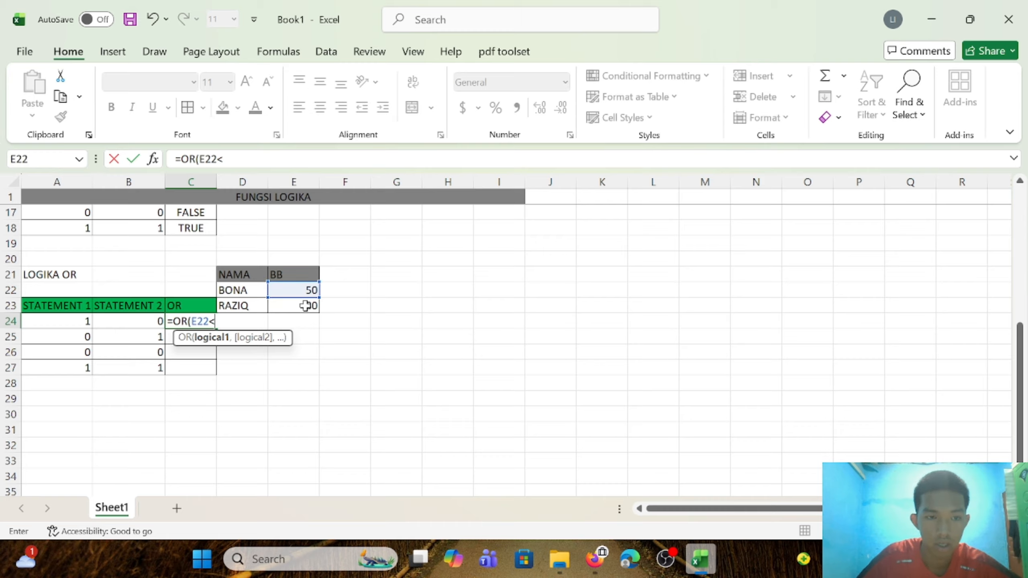
left_click(305, 305)
type(",")
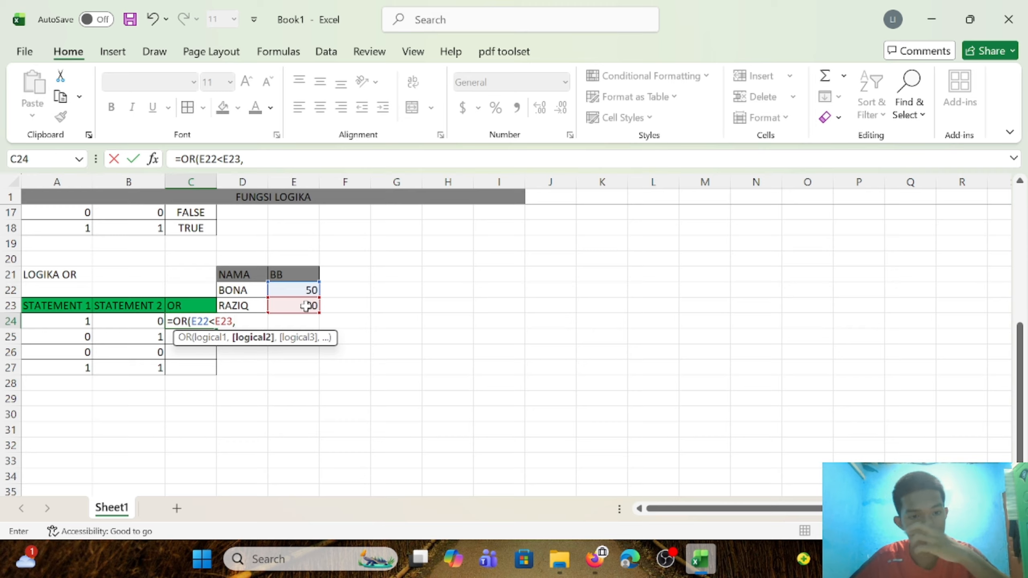
left_click(305, 306)
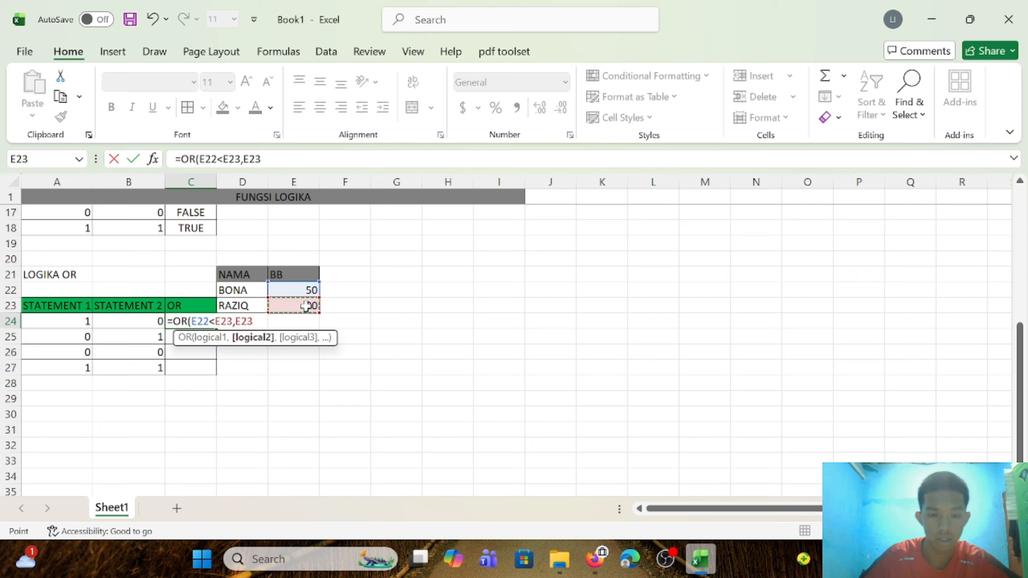
left_click(298, 290)
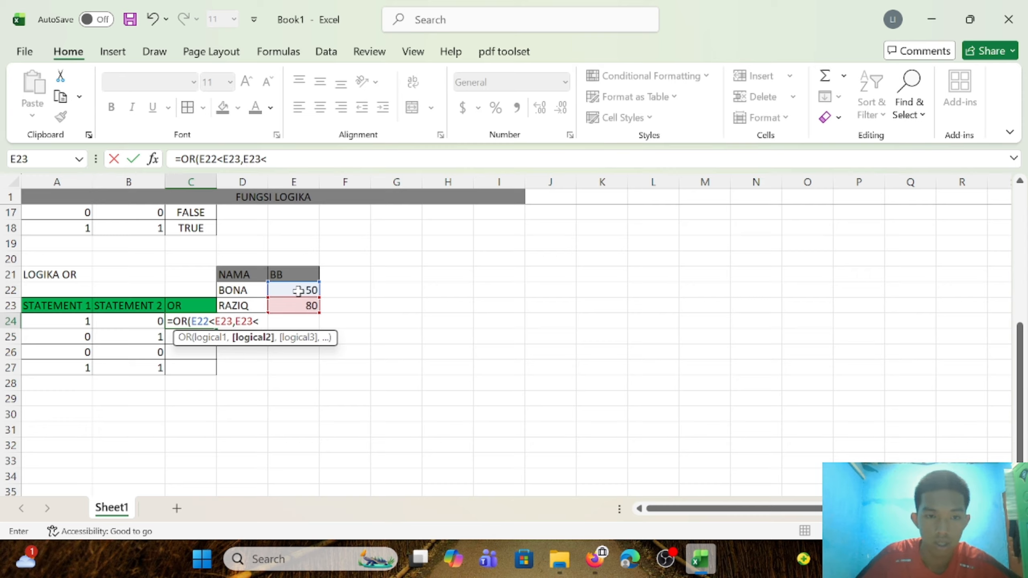
type(")")
key("Return")
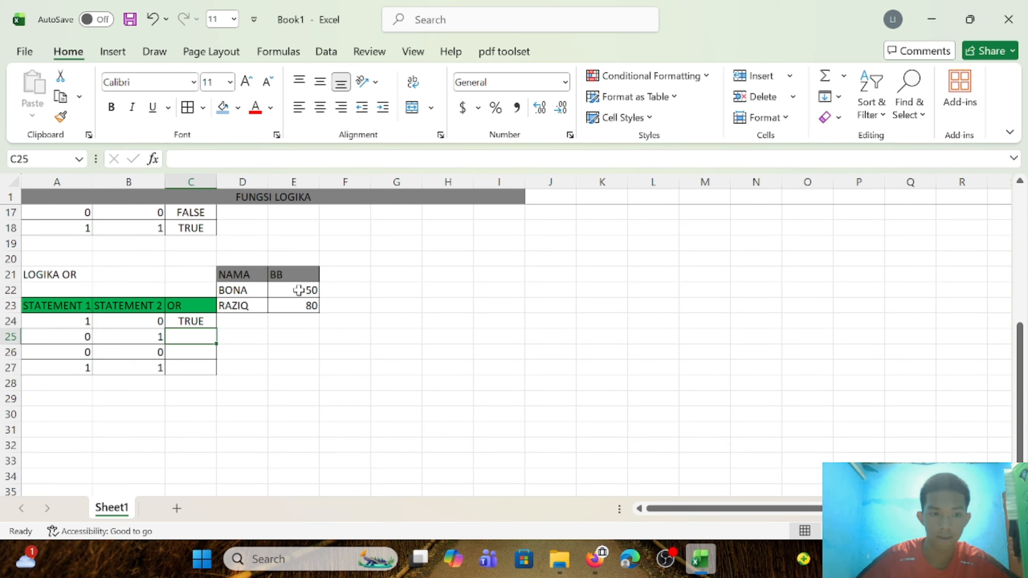
- Fill the OR formula from cell C24 down into C25 for the 0 and 1 statement row
left_click(71, 340)
left_click(118, 340)
left_click(204, 321)
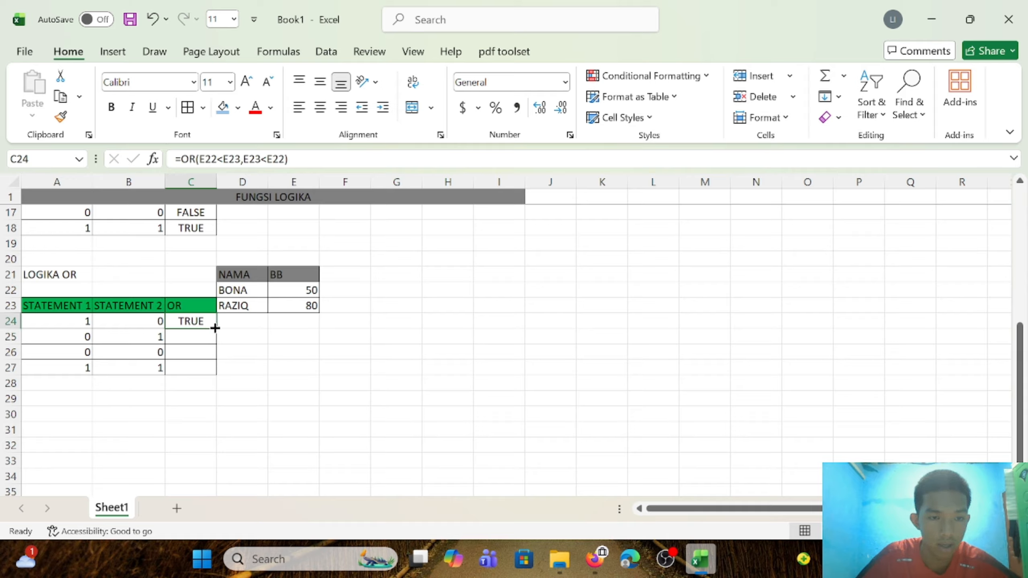
left_click_drag(215, 328, 214, 343)
left_click(190, 352)
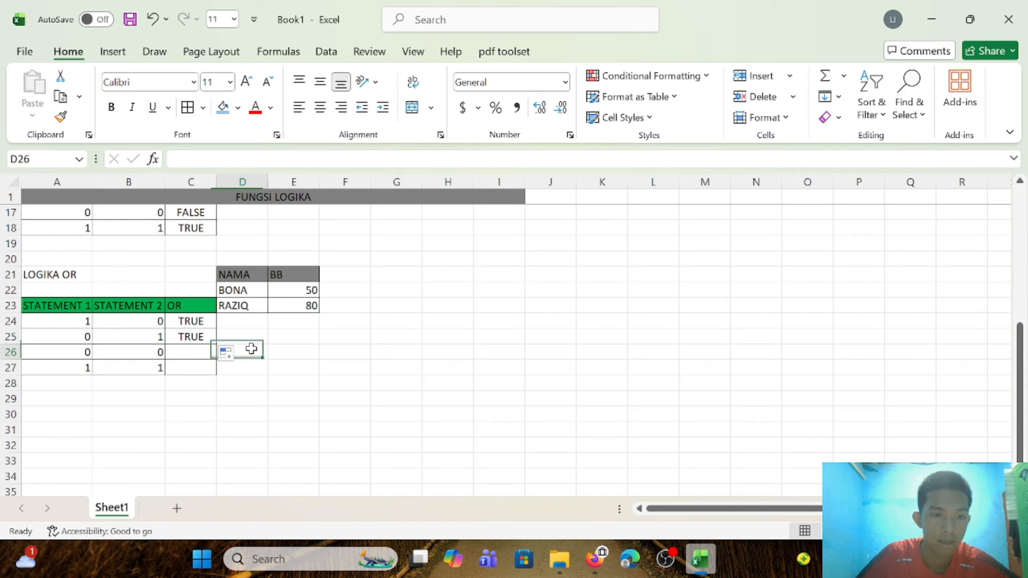
- Enter the formula =OR(E22>E23,E23<E22) in cell C26 for the 0 and 0 row of the OR table
left_click(76, 351)
left_click(134, 355)
left_click(81, 353)
left_click(119, 356)
left_click(180, 356)
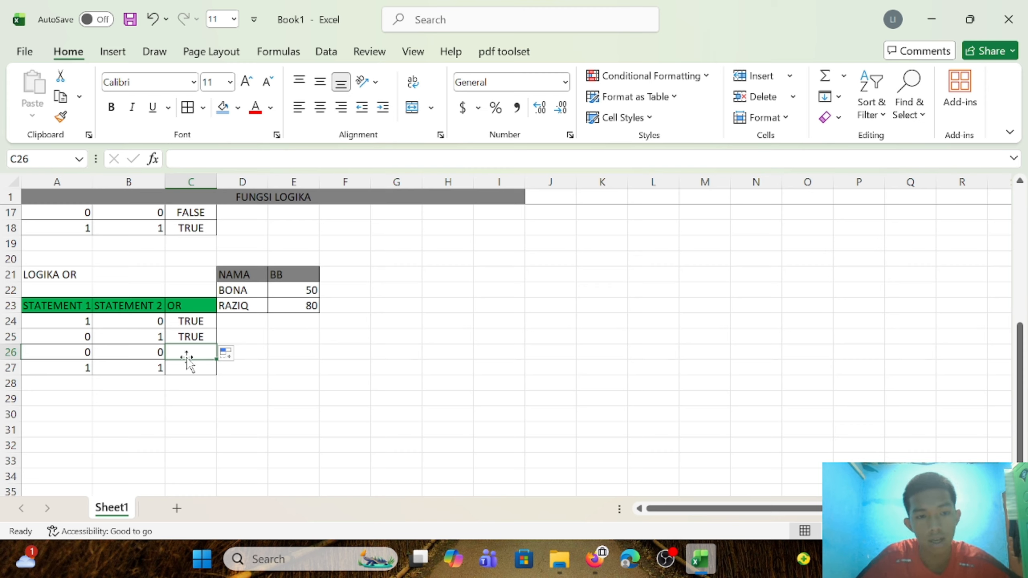
scroll(336, 341, "down", 2)
scroll(337, 341, "up", 2)
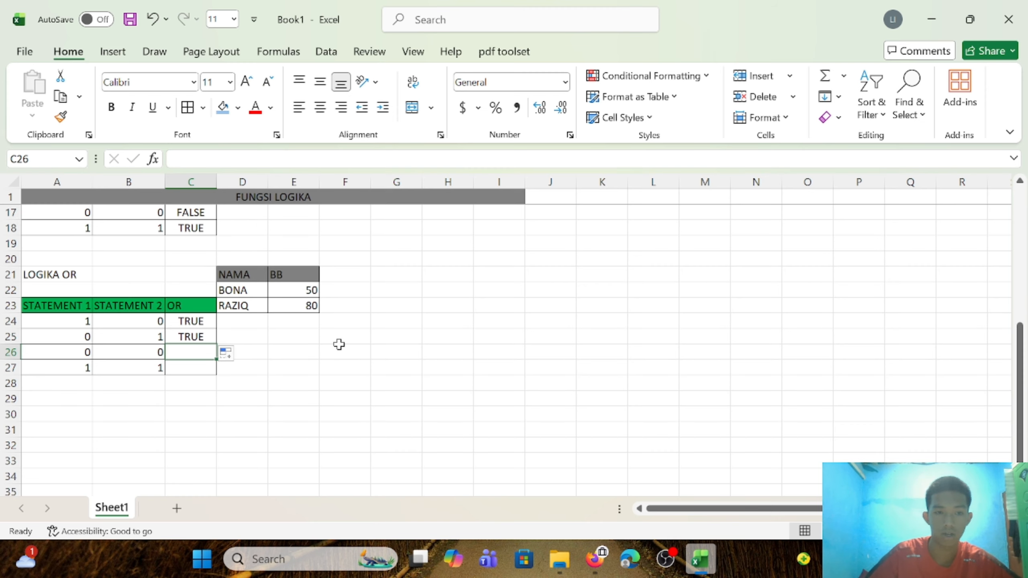
type("=OR(")
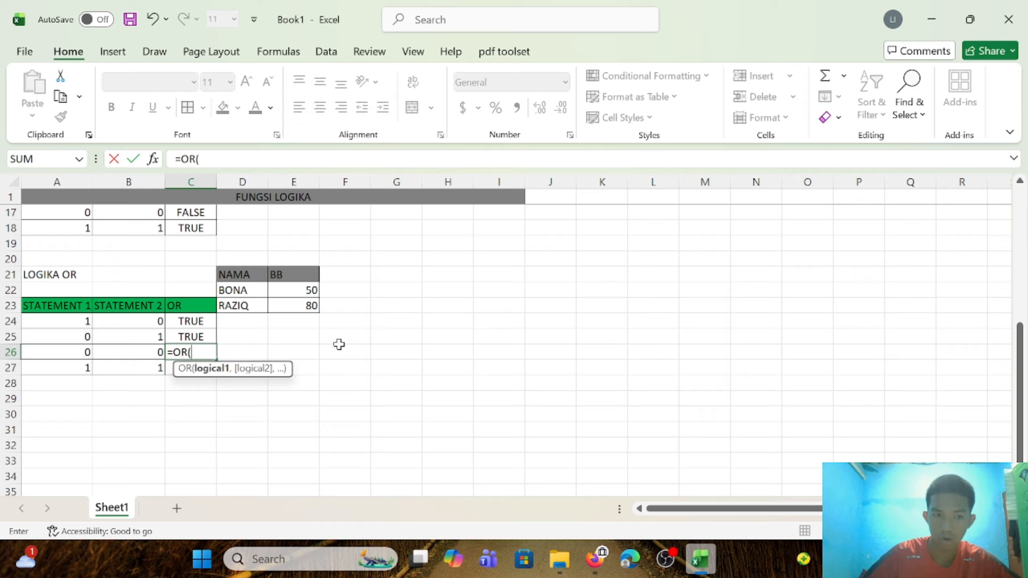
left_click(306, 290)
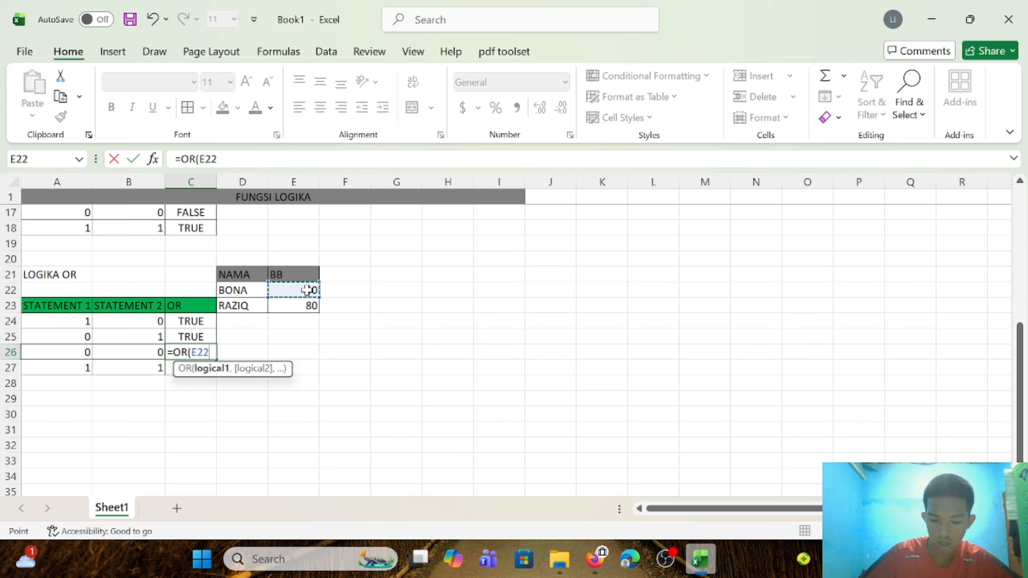
type(">")
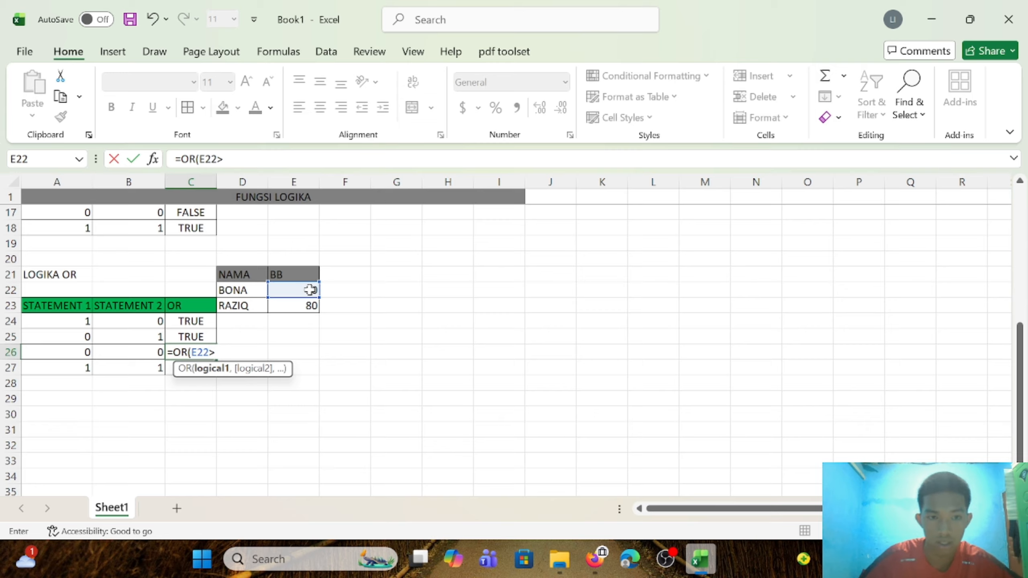
left_click(304, 306)
type(",")
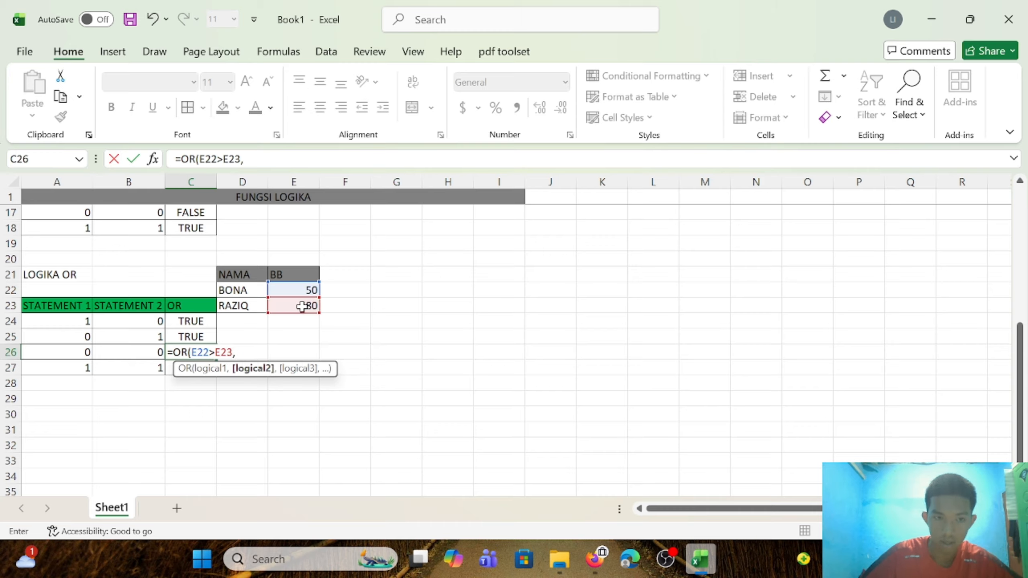
left_click(302, 306)
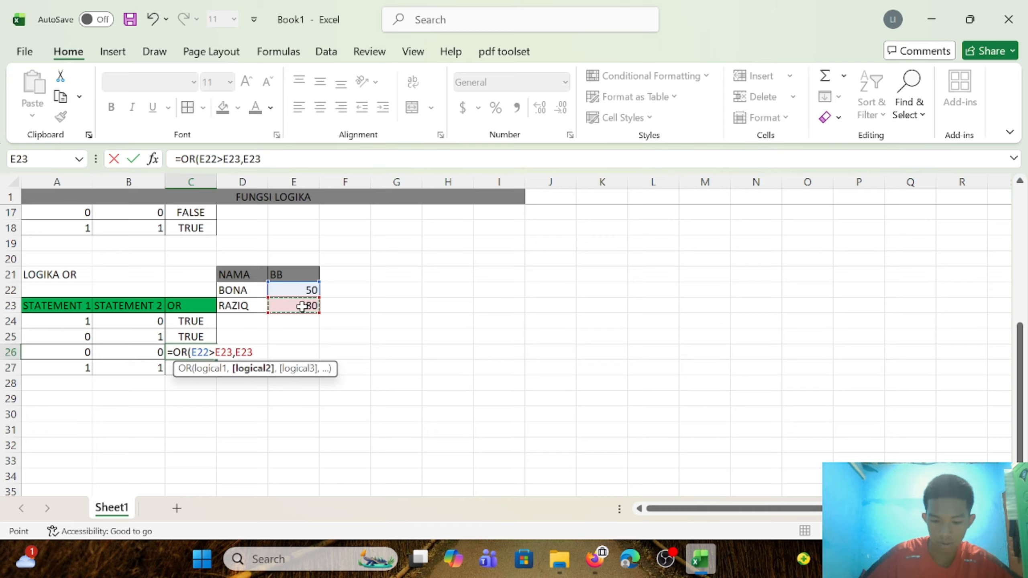
type("<")
left_click(305, 288)
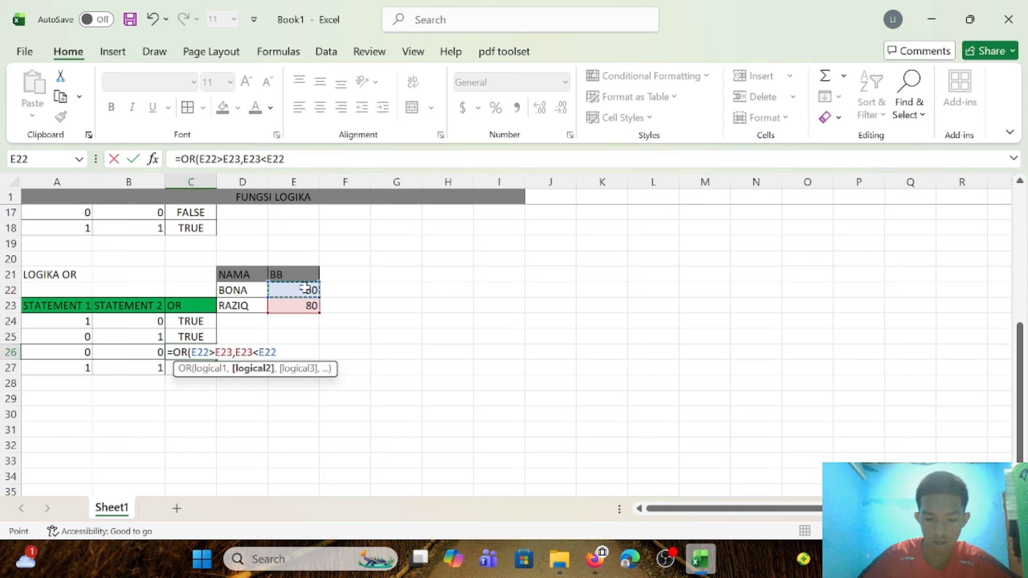
key("Return")
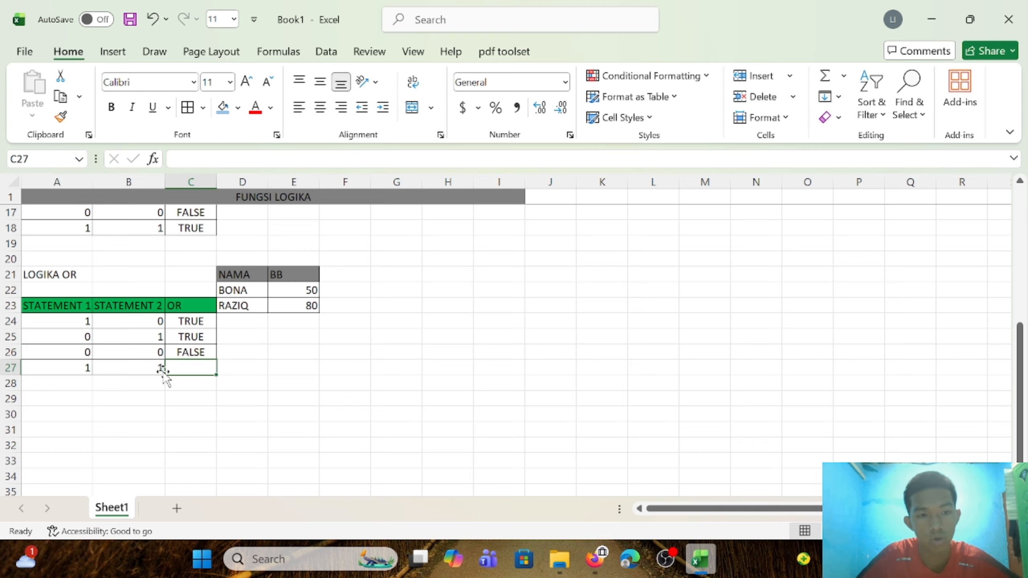
- Compare the 1 and 1 statement row of the OR table with the matching row of the AND table
left_click(70, 371)
left_click(126, 367)
scroll(122, 284, "up", 2)
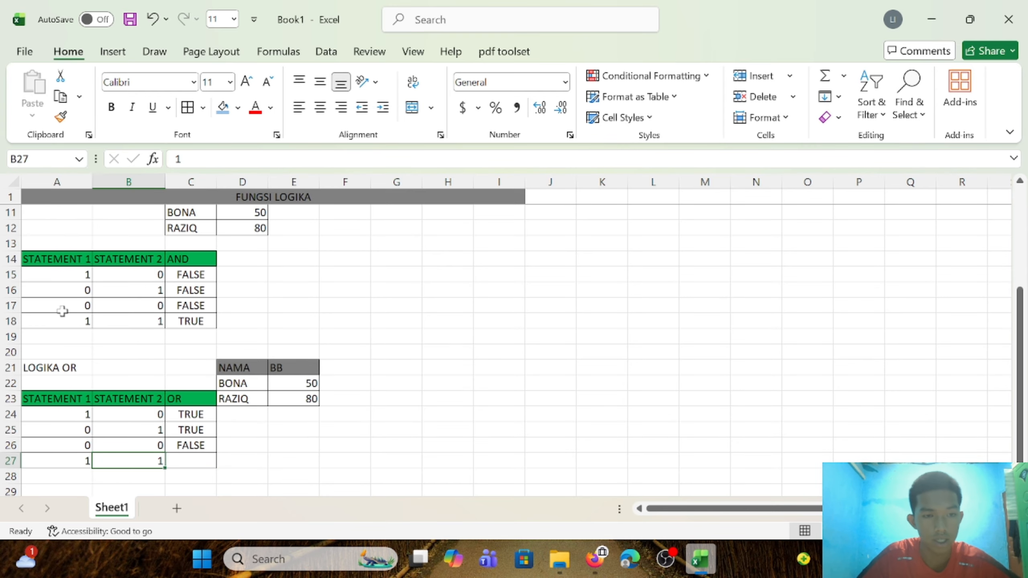
scroll(81, 263, "down", 1)
left_click(83, 280)
left_click(137, 273)
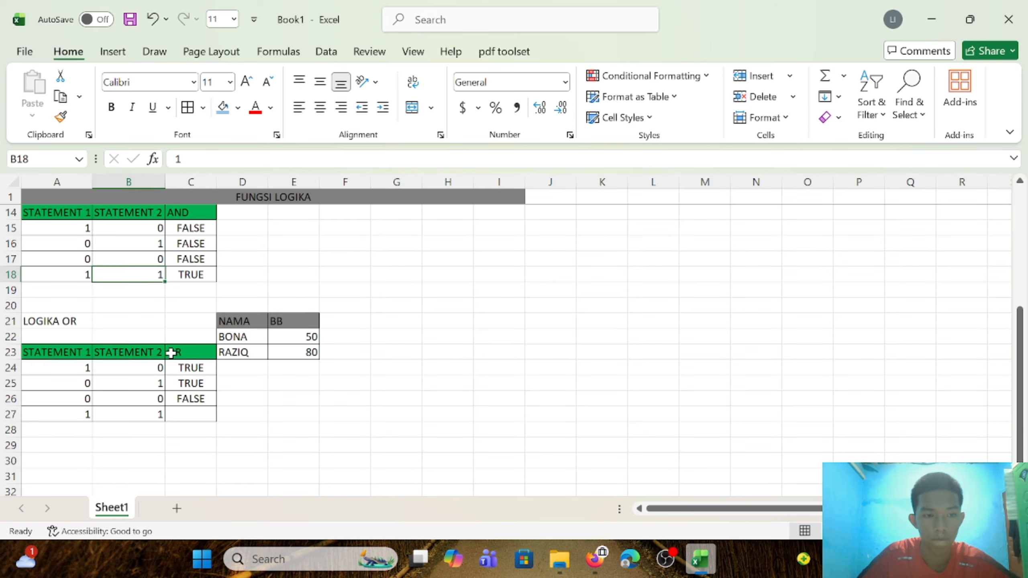
scroll(167, 351, "down", 1)
scroll(103, 336, "up", 1)
scroll(183, 371, "up", 2)
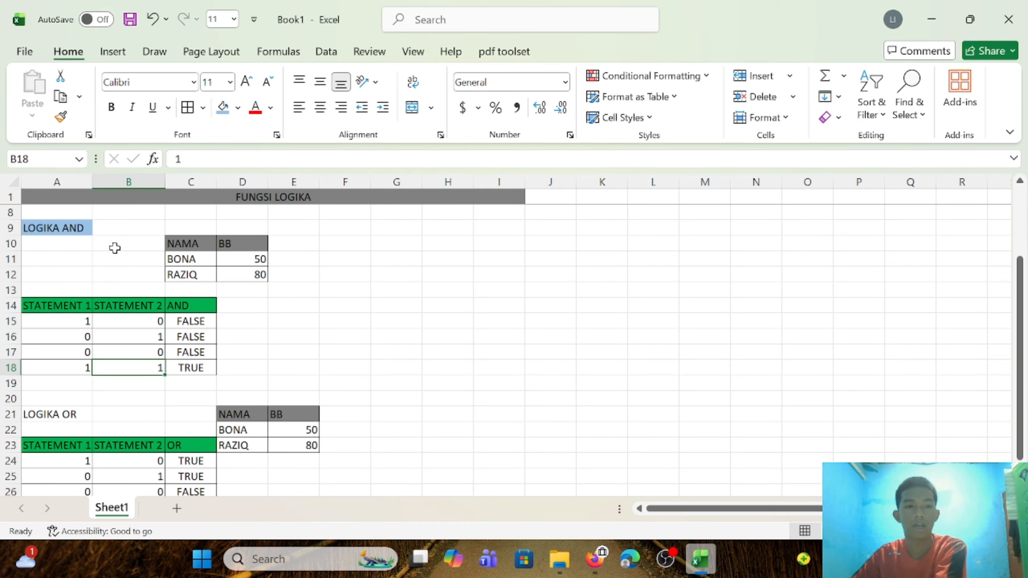
- Fill the LOGIKA OR heading in cell A21 with the standard green color
scroll(114, 248, "down", 2)
left_click(42, 323)
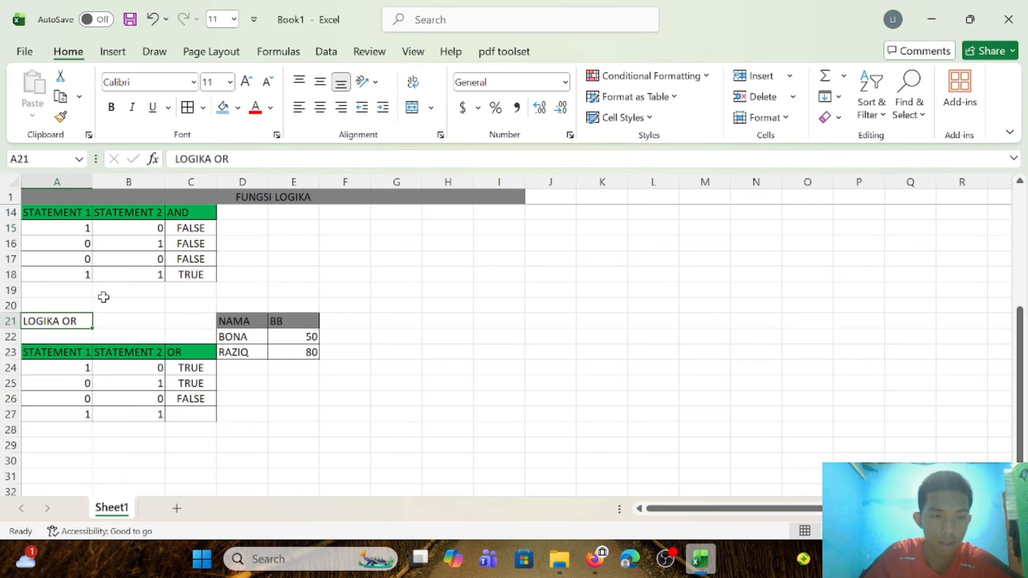
left_click(238, 108)
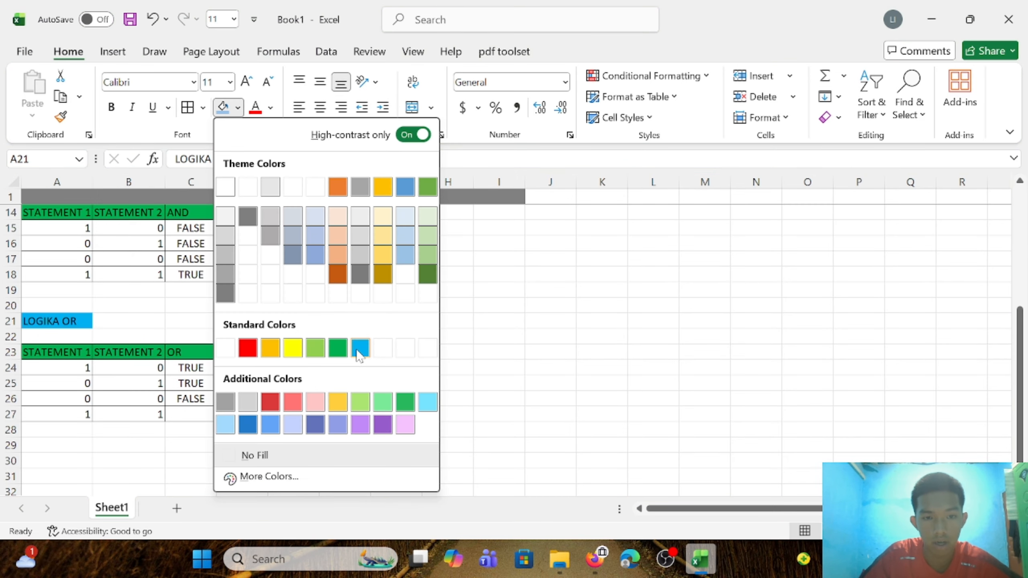
left_click(338, 349)
- Enter the formula =OR(E22<E23,E23>E22) in cell C27 for the 1 and 1 row of the OR table
scroll(320, 393, "down", 2)
left_click(194, 322)
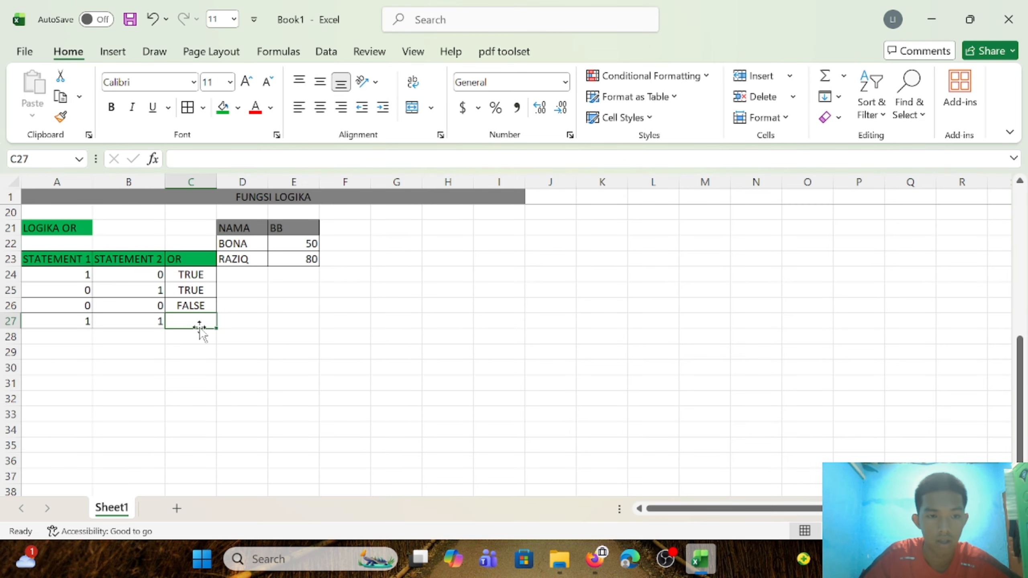
type("=OR(")
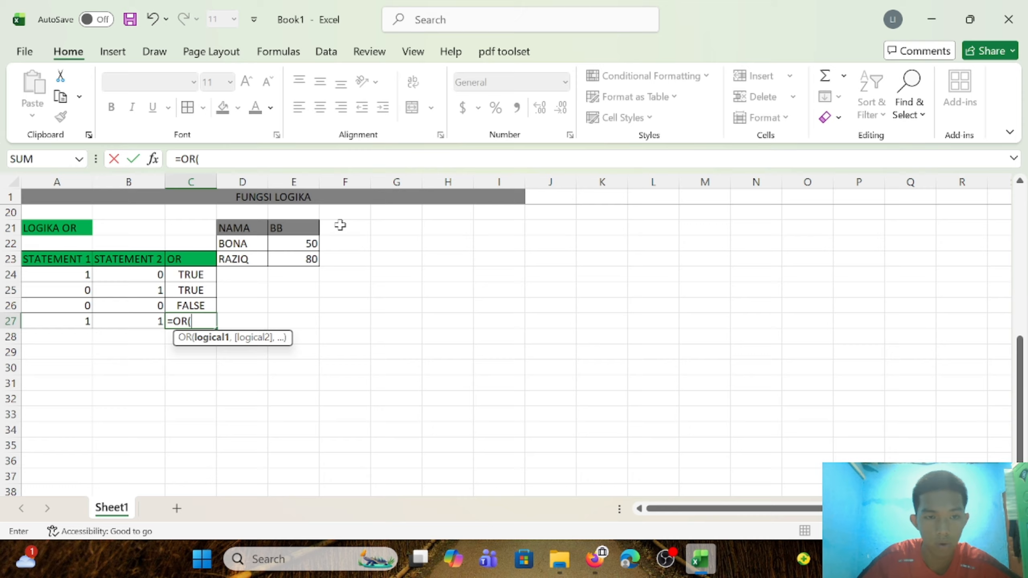
left_click(304, 246)
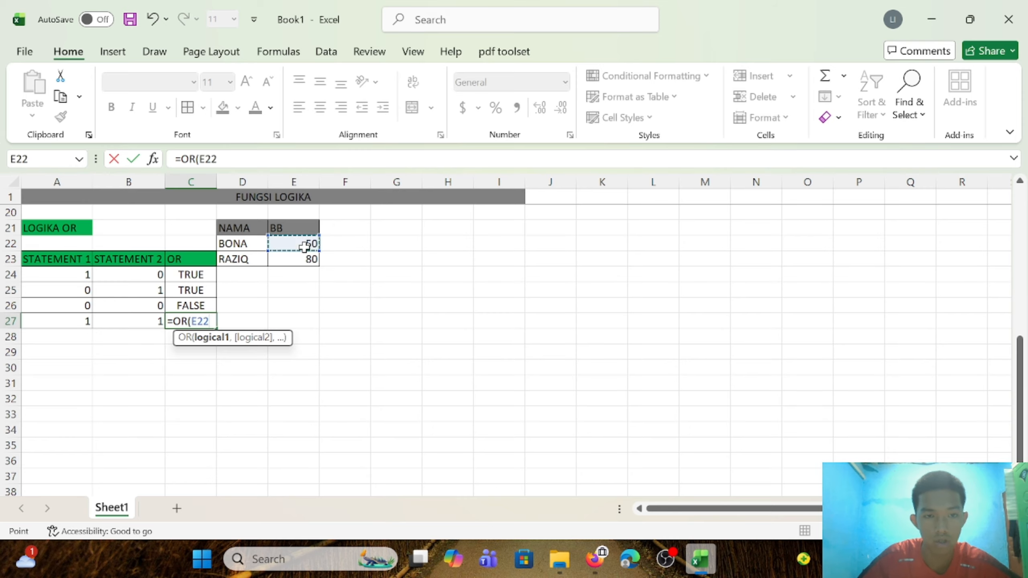
type("<")
left_click(306, 256)
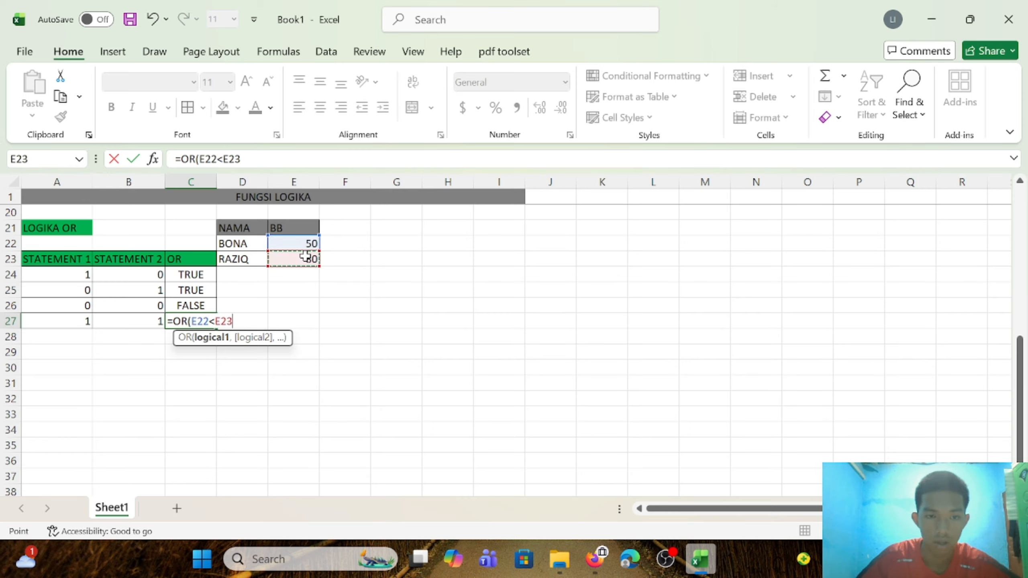
type(",")
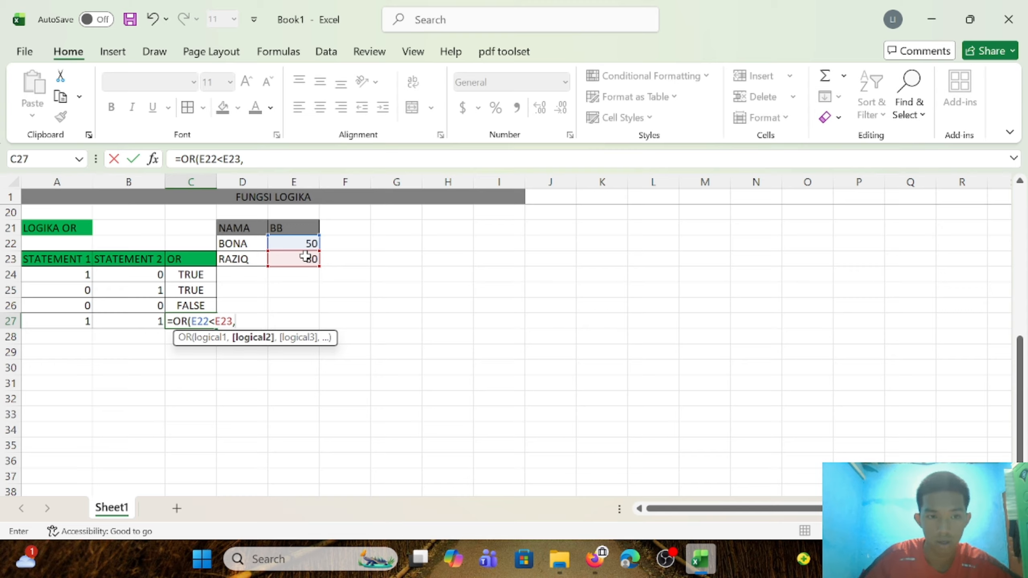
left_click(306, 257)
type(">")
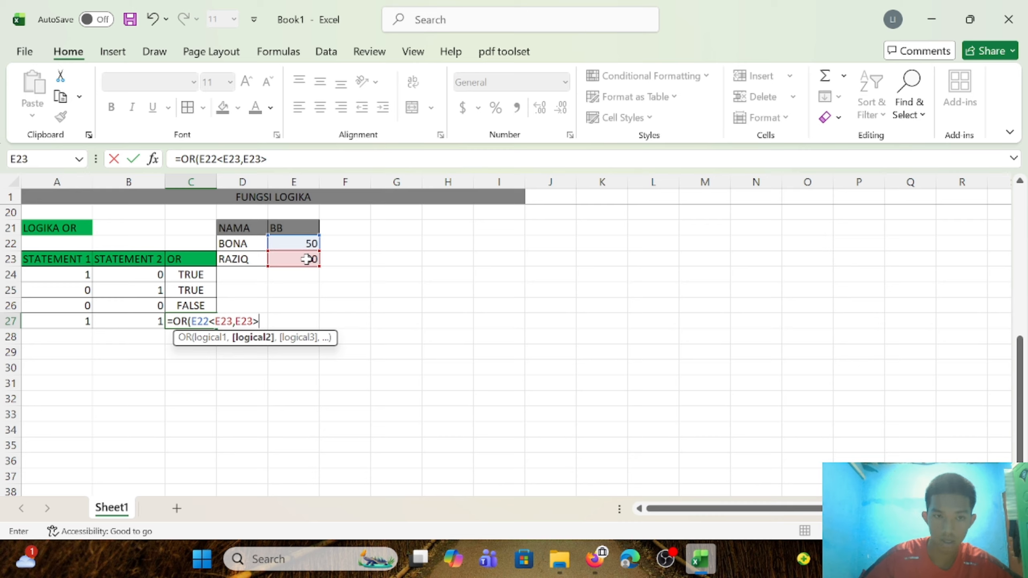
left_click(306, 243)
type(")")
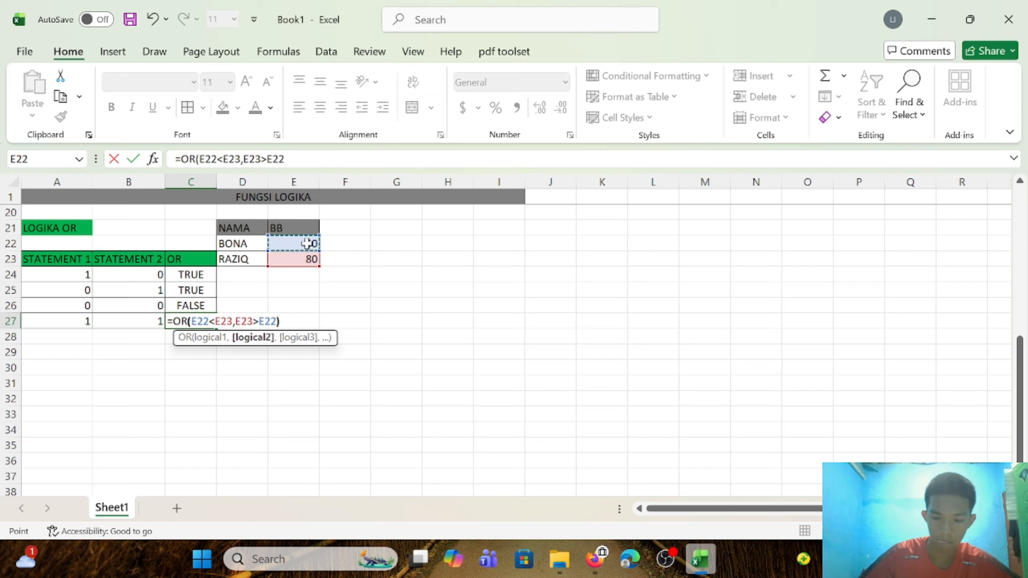
key("Return")
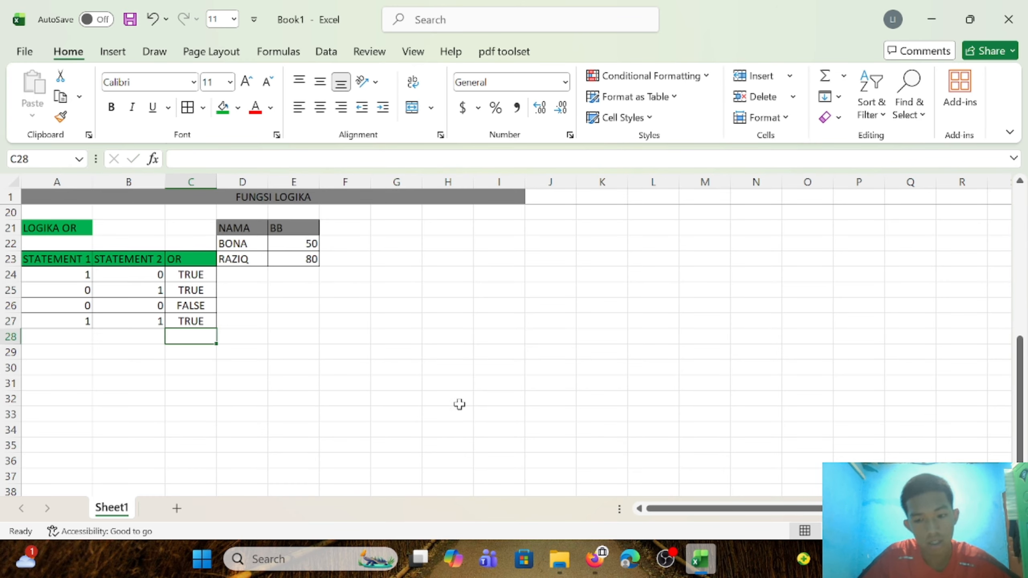
- Add the heading LOGIKA IF in cell A30 below the OR table and fill it with red
scroll(258, 352, "down", 1)
left_click(61, 335)
left_click(61, 322)
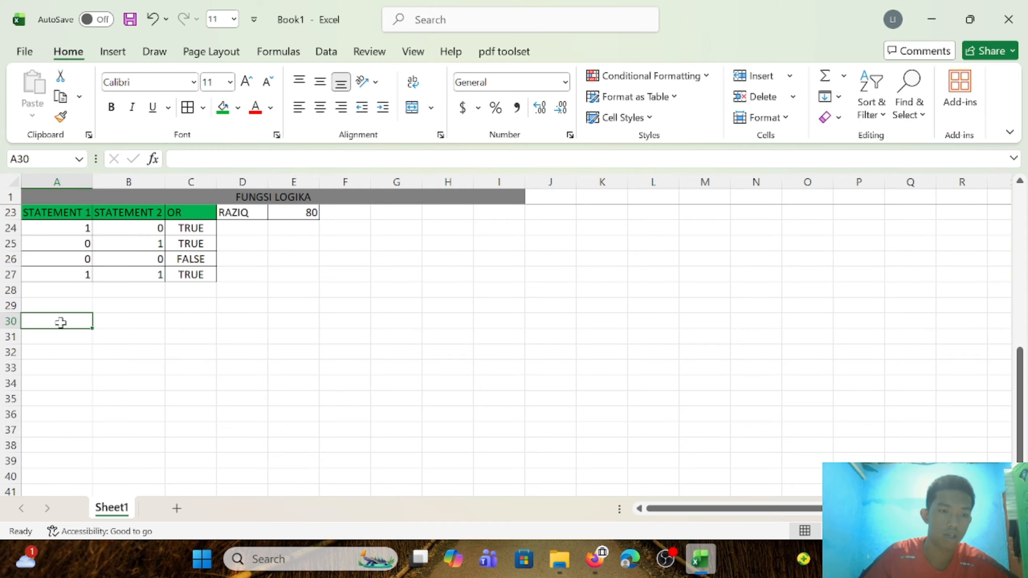
type("LOGIKA IF")
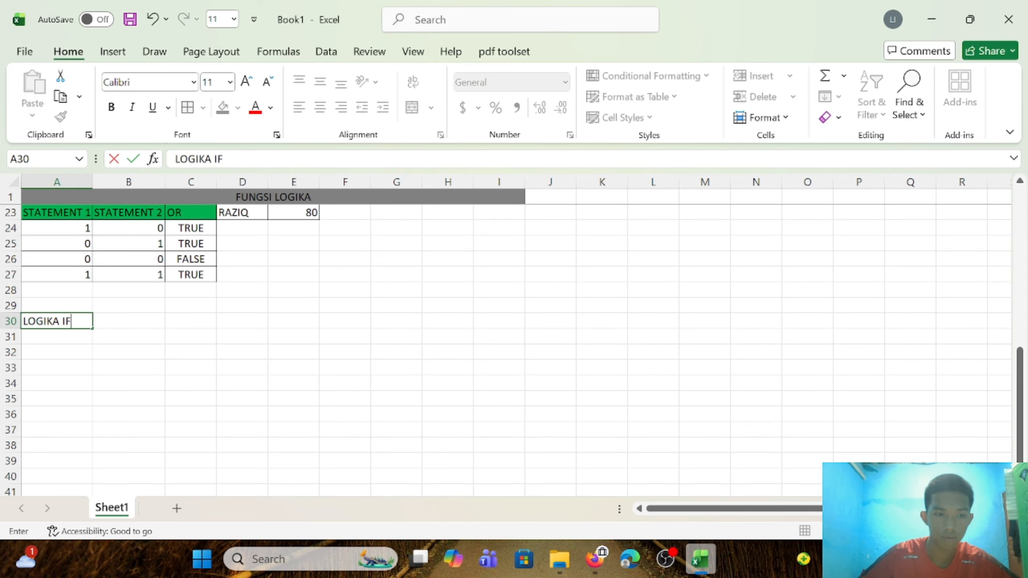
left_click(171, 332)
left_click(67, 321)
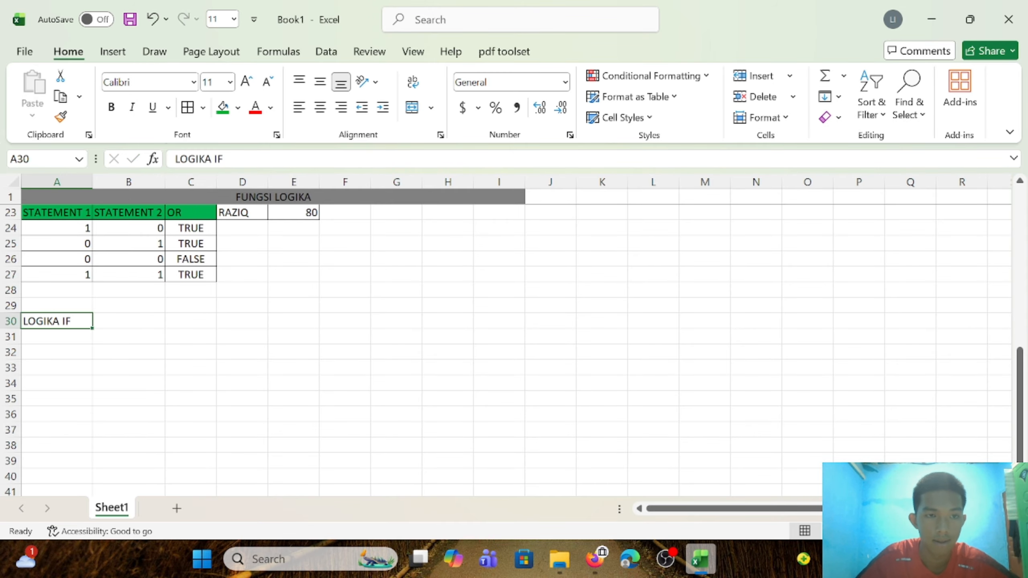
left_click(238, 108)
left_click(268, 399)
left_click(330, 368)
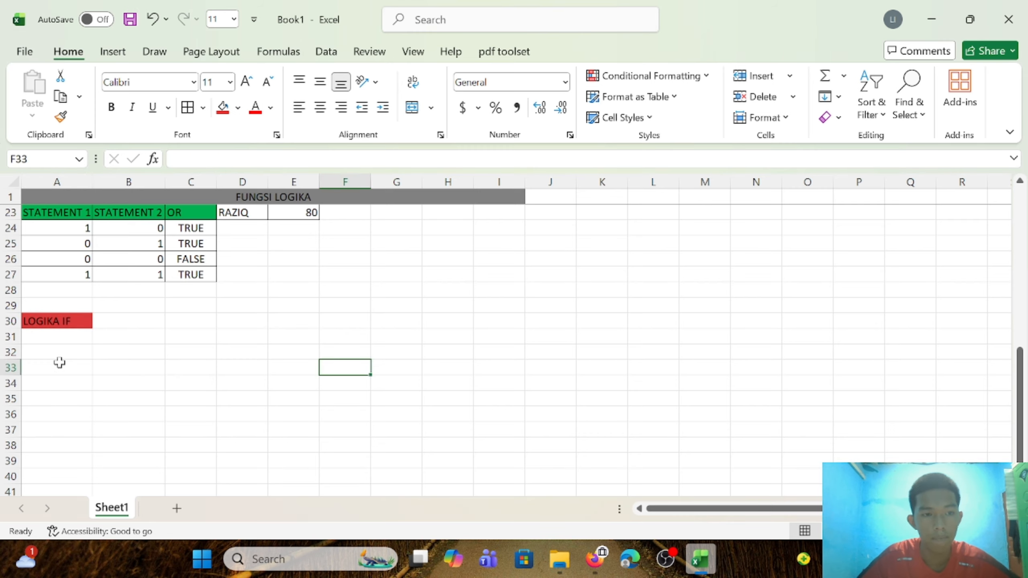
- Enter the column headers NOMOR, NAMA, NILAI and STATUS in cells A32 to D32 under the LOGIKA IF heading
left_click(59, 363)
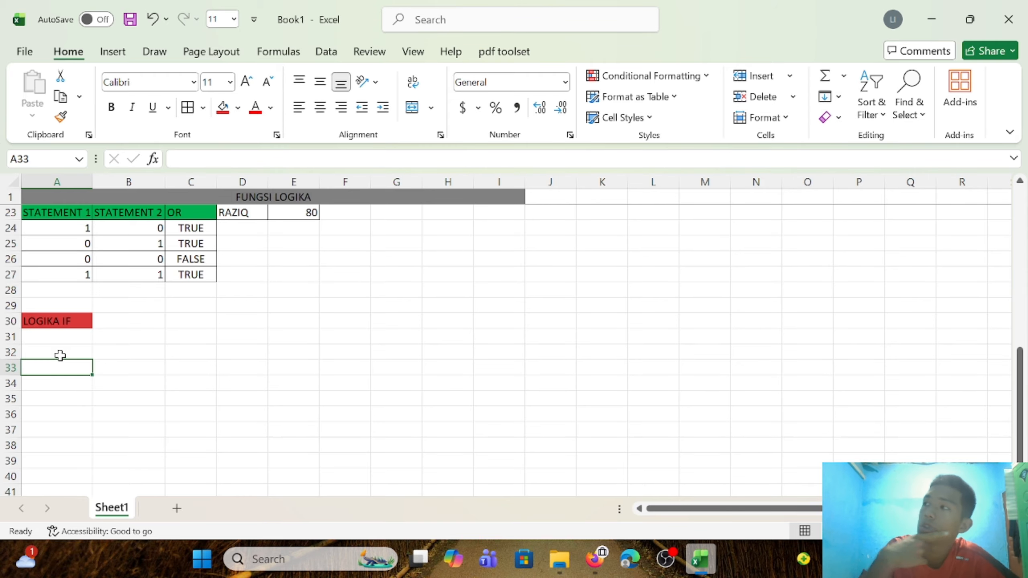
left_click(60, 354)
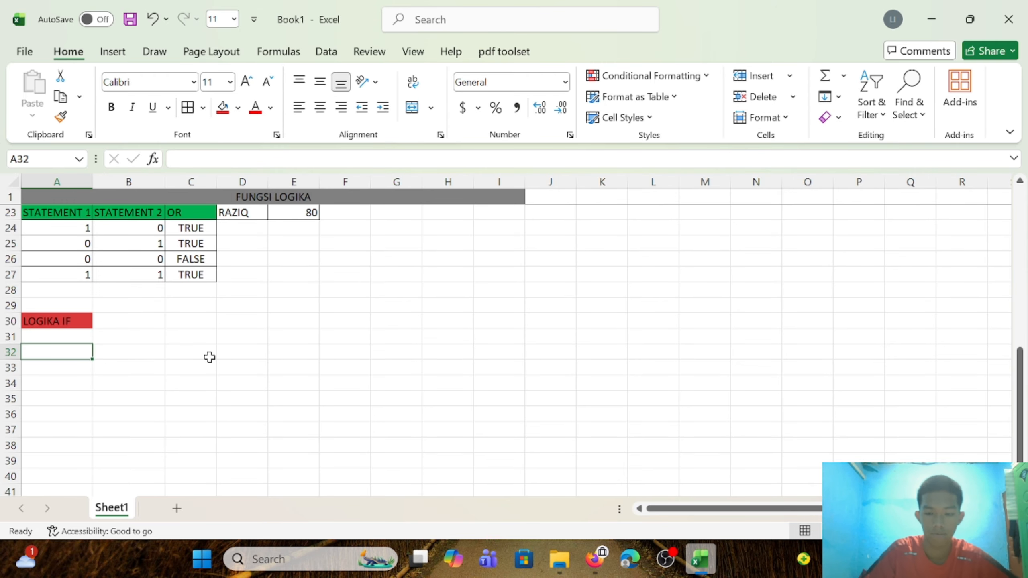
type("NOMOER")
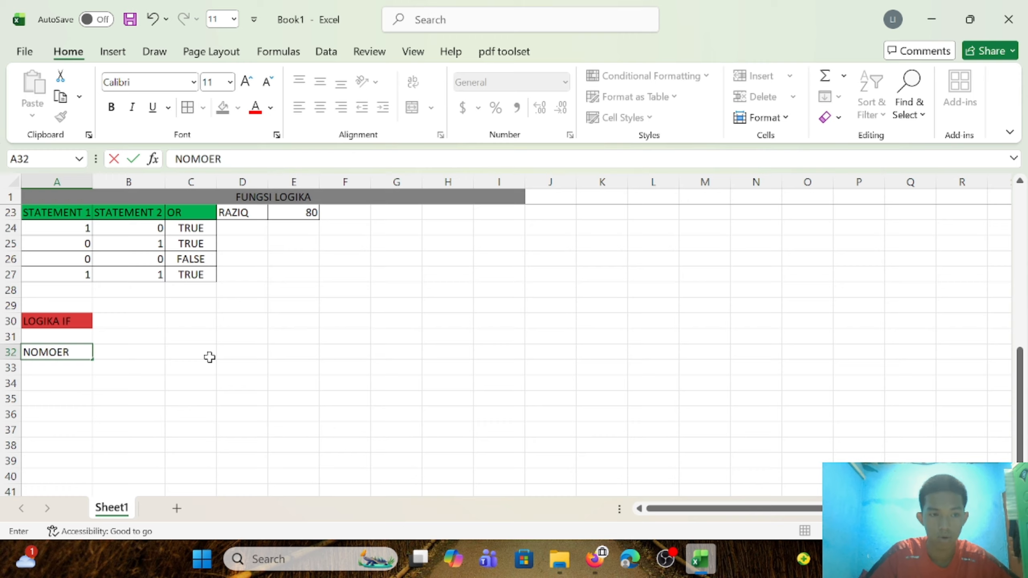
key("BackSpace")
key("BackSpace")
type("R")
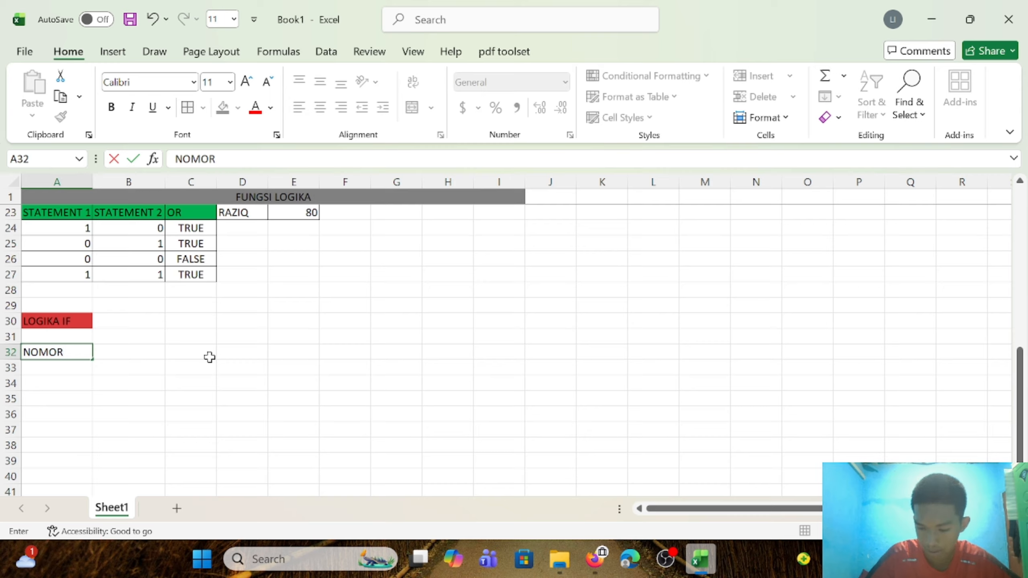
key("Tab")
type("NAMA")
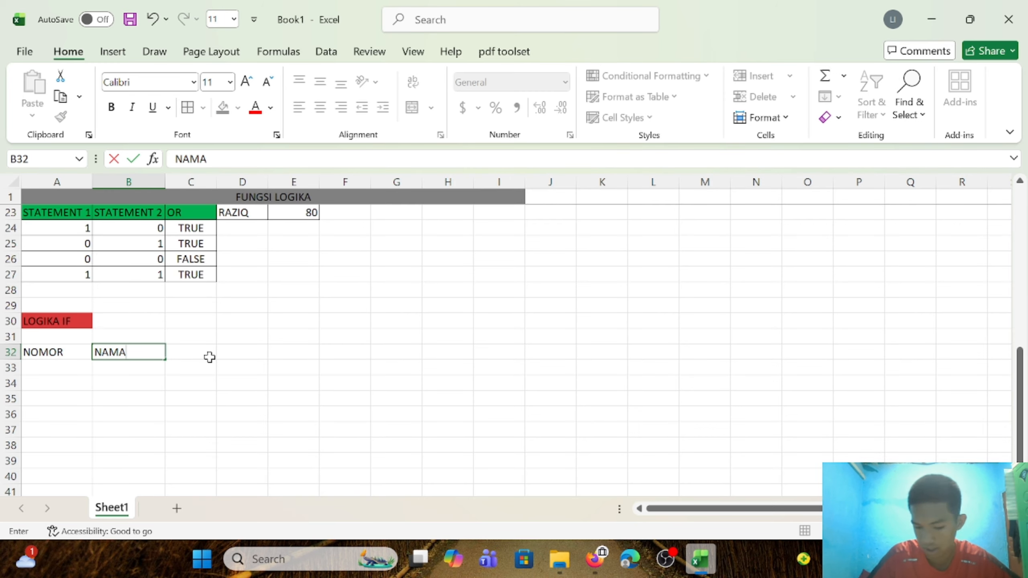
key("Tab")
type("NILAI")
key("Tab")
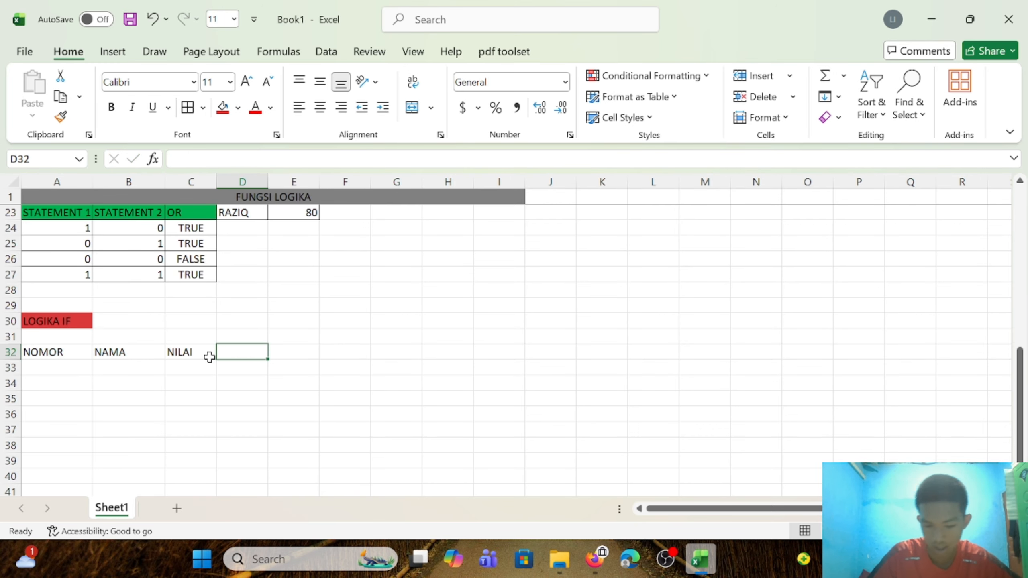
type("STATUS")
left_click(236, 367)
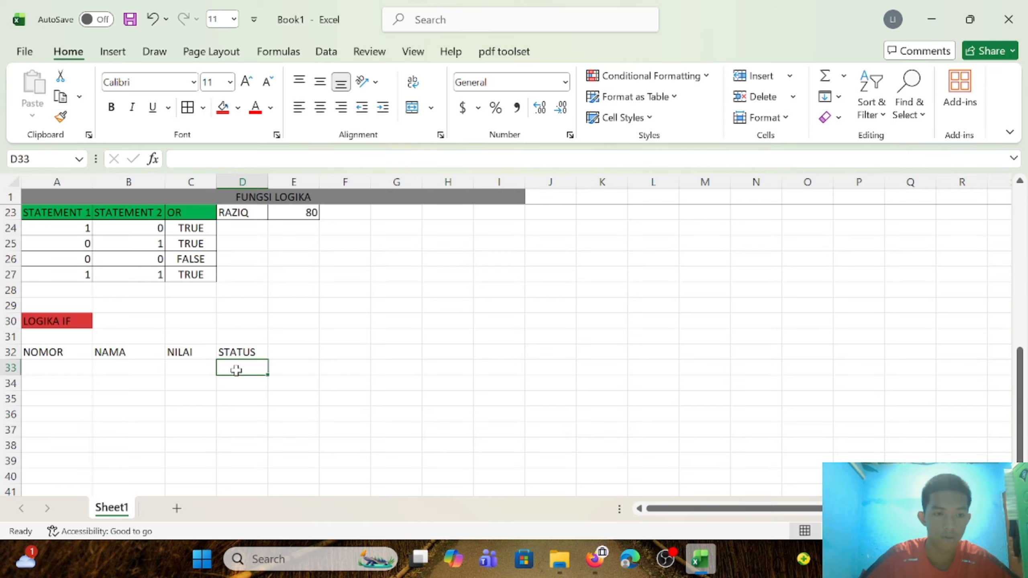
- Enter the numbers 1 to 6 in cells A33 to A38 under the NOMOR header
scroll(61, 381, "down", 1)
left_click(51, 321)
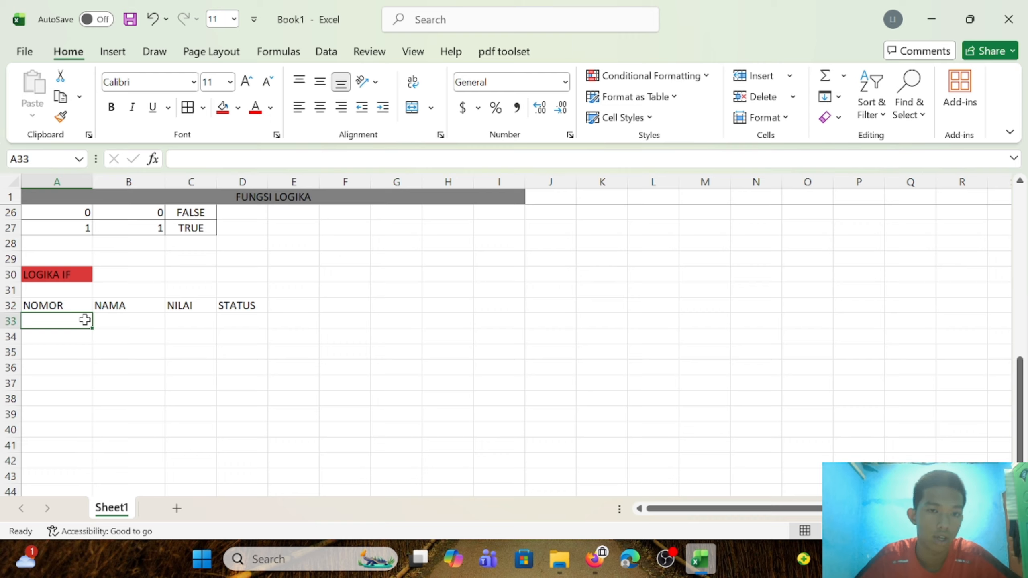
left_click(65, 367)
left_click(62, 317)
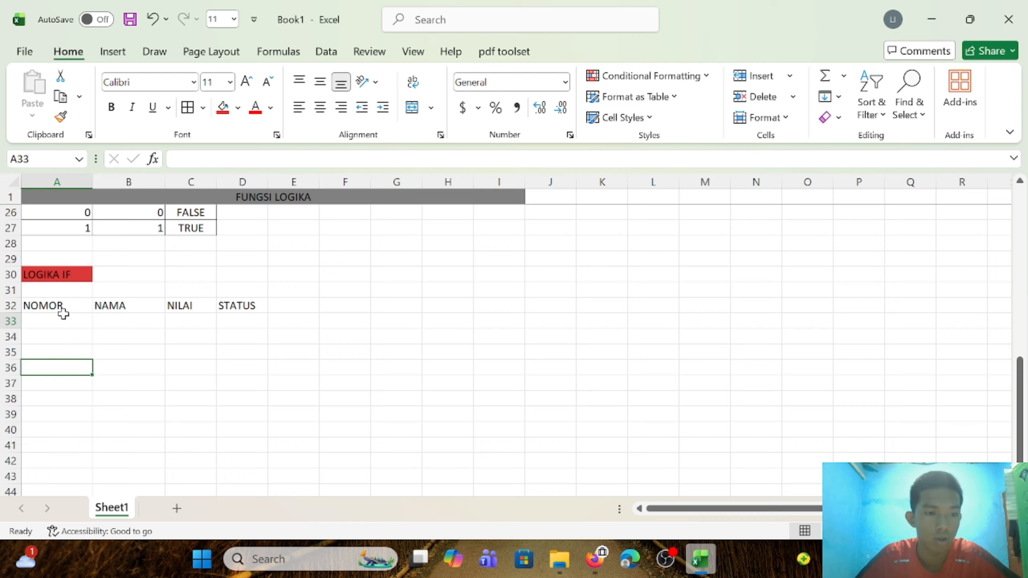
type("1 2")
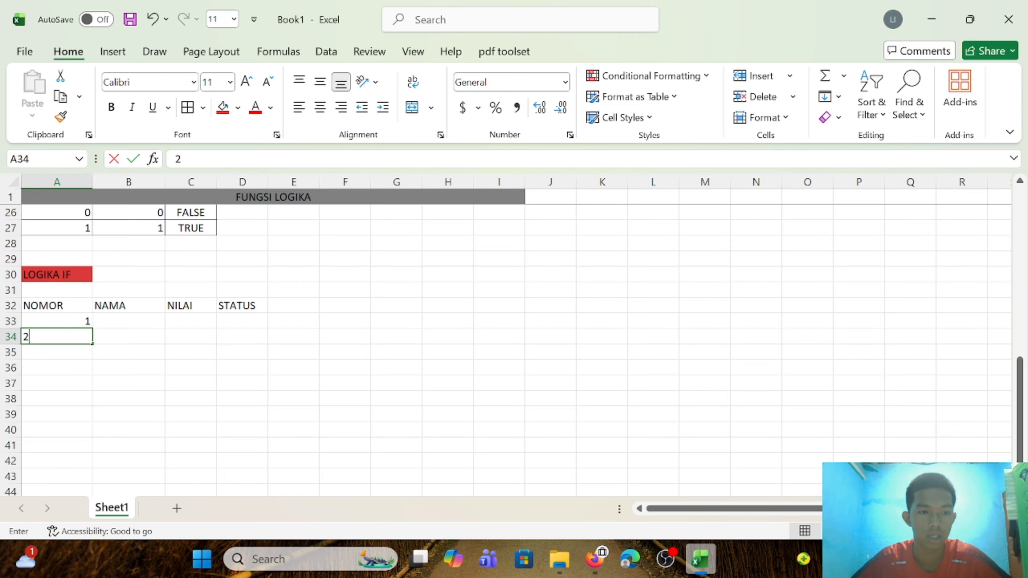
type(" 3 4 5 6")
key("Return")
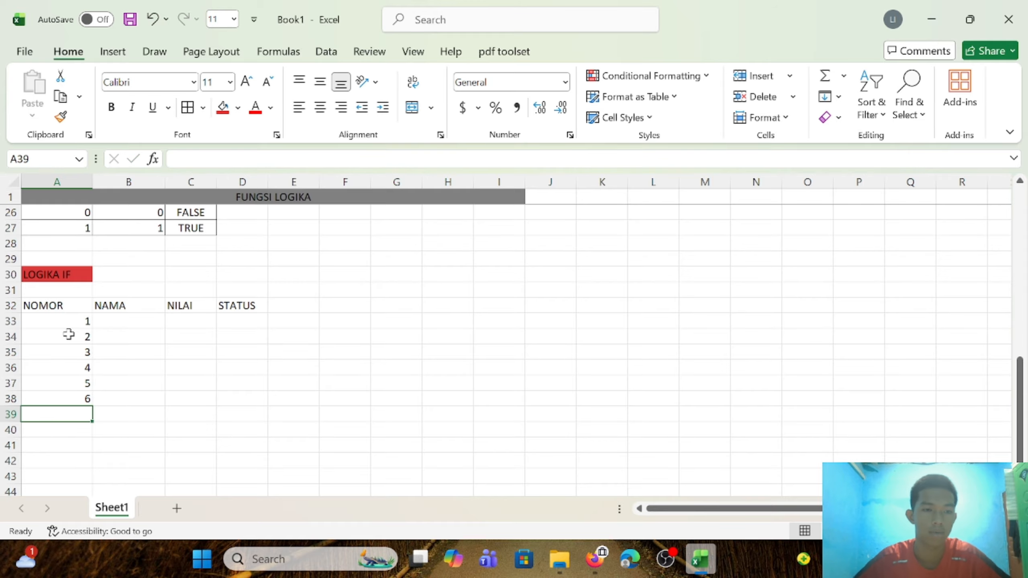
- Clear the manually entered numbers from cells A33 to A38
left_click(87, 397)
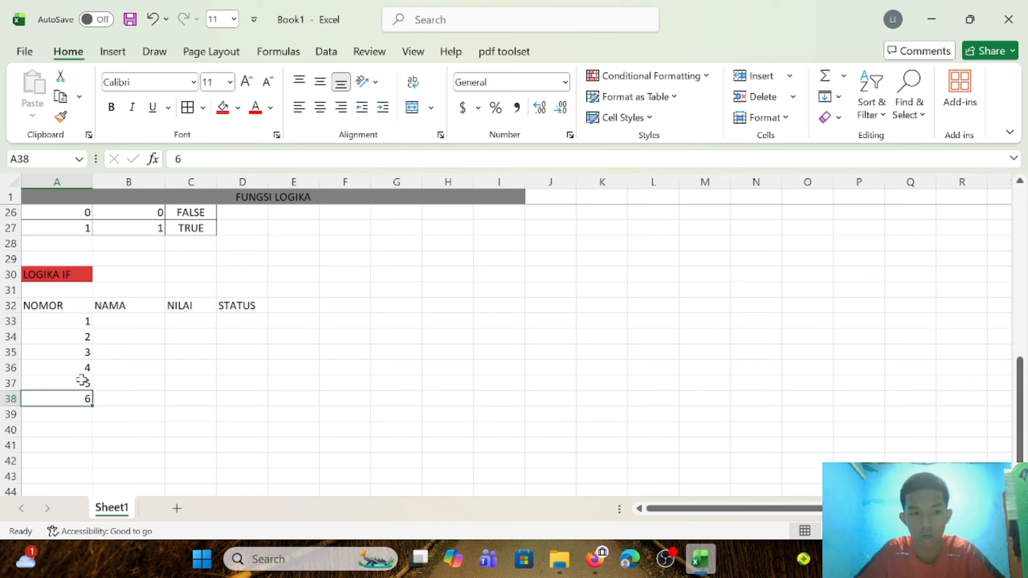
key("BackSpace")
left_click(81, 385)
key("BackSpace")
left_click(87, 354)
left_click(85, 371)
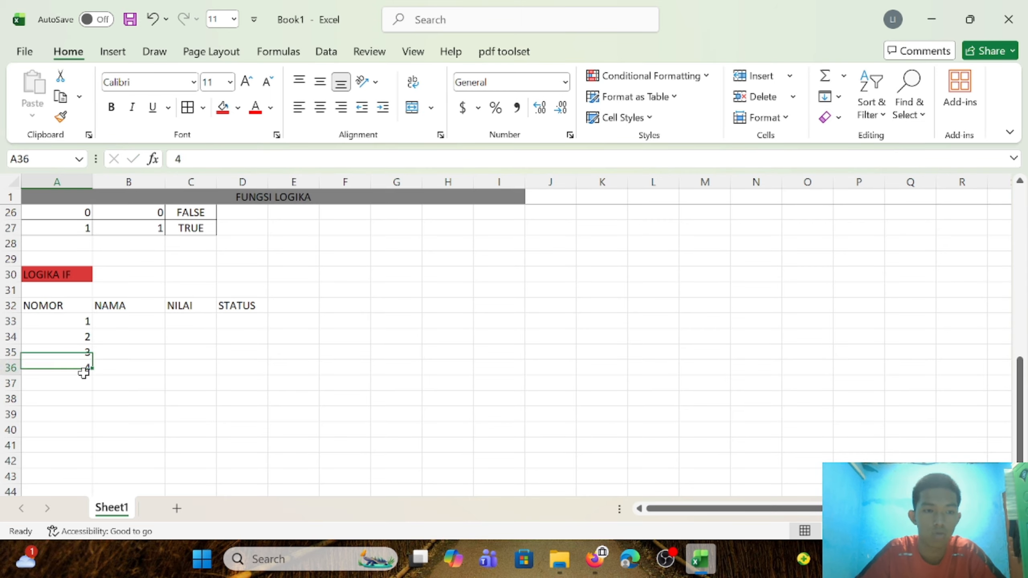
key("BackSpace")
left_click(86, 354)
left_click(84, 339)
left_click(83, 322)
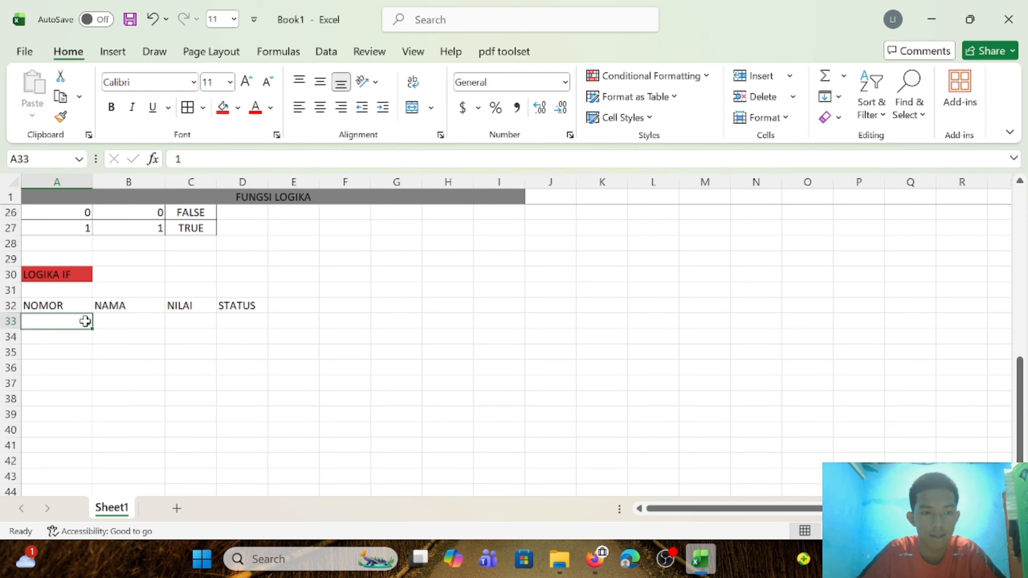
key("BackSpace")
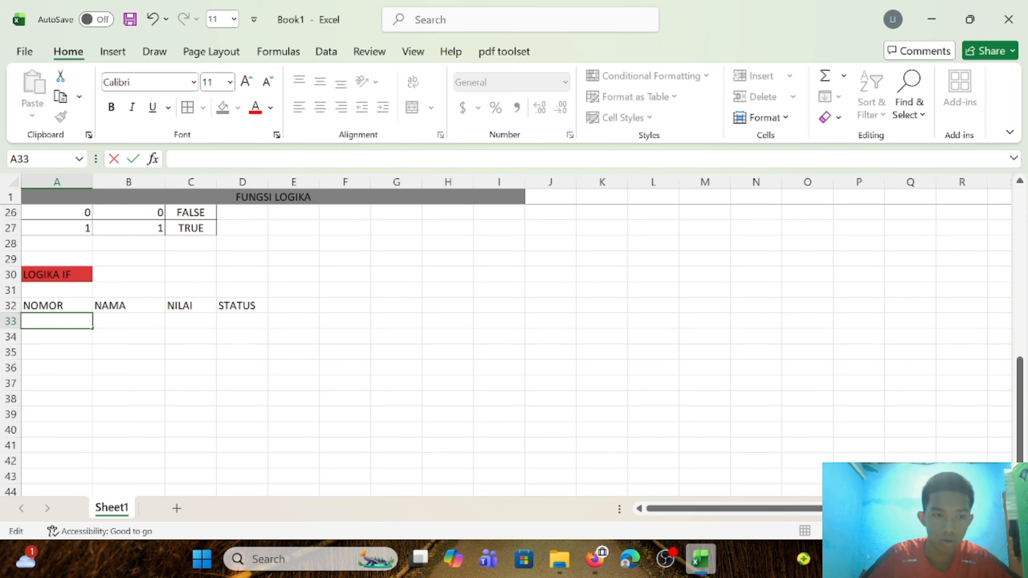
- Enter the numbering formula =ROW()-ROW(A$32) in cell A33 under the NOMOR header
type("=RI")
key("BackSpace")
type("O")
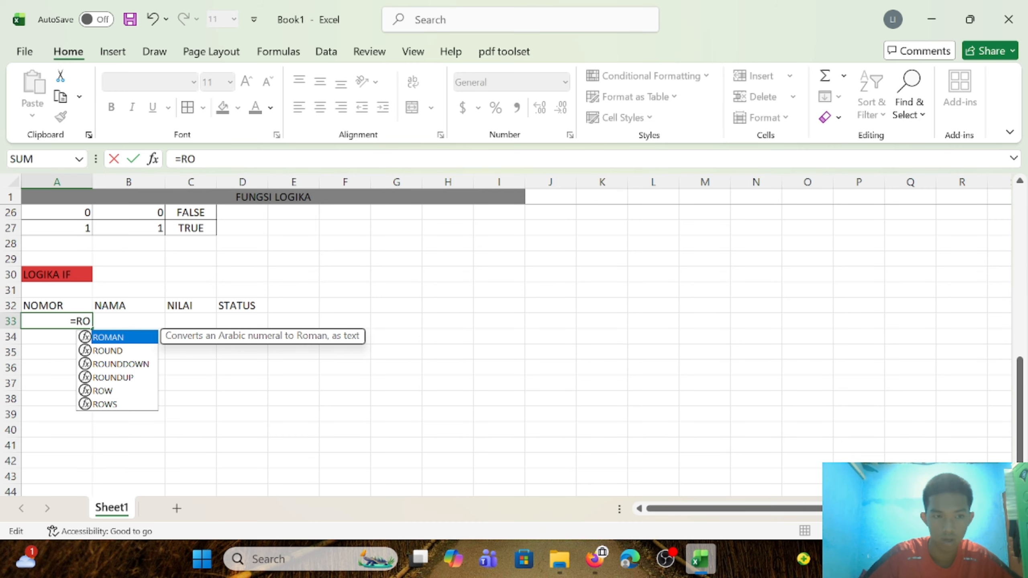
type("W")
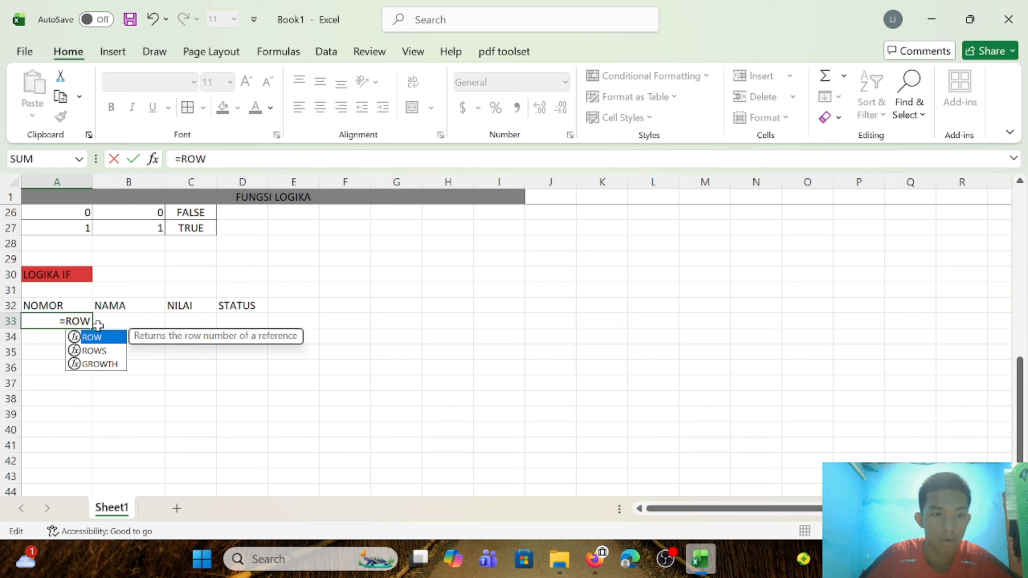
type("(")
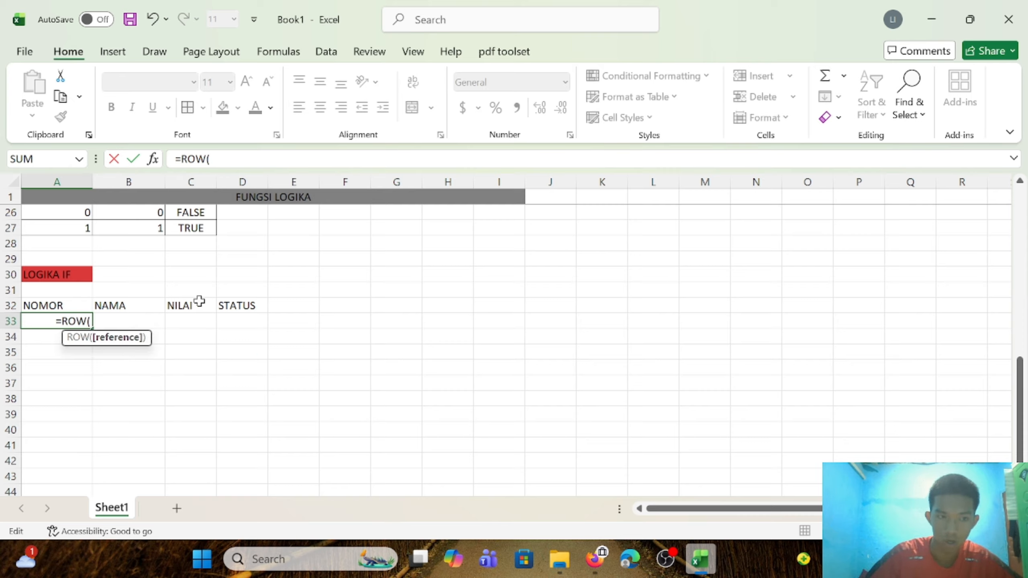
type(")-")
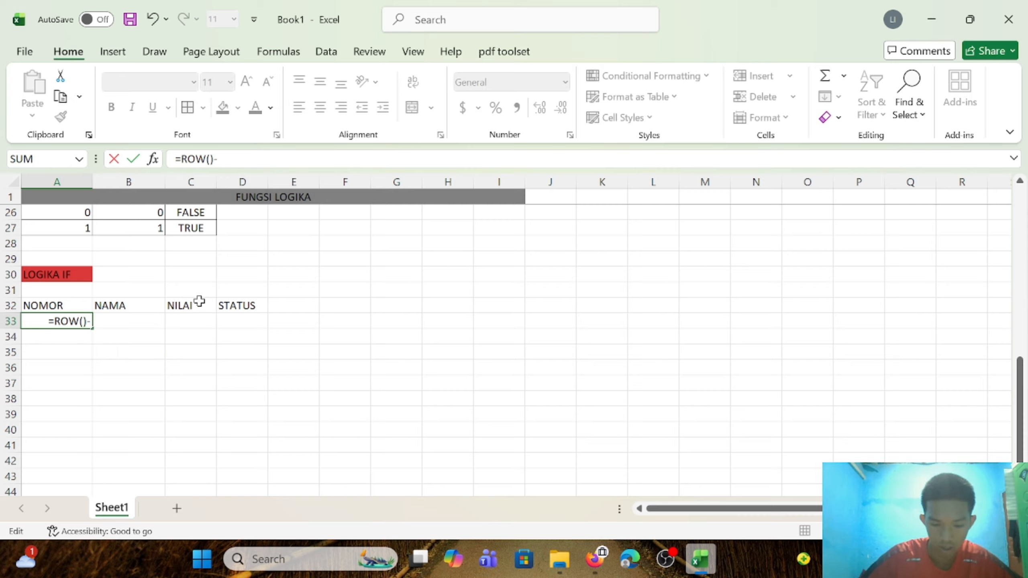
type("ROW(")
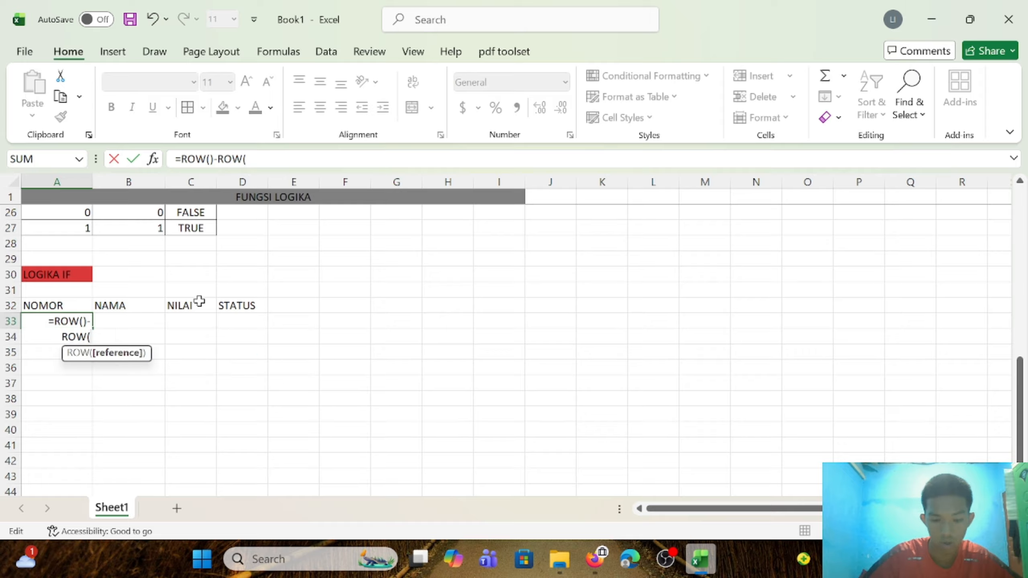
left_click(58, 305)
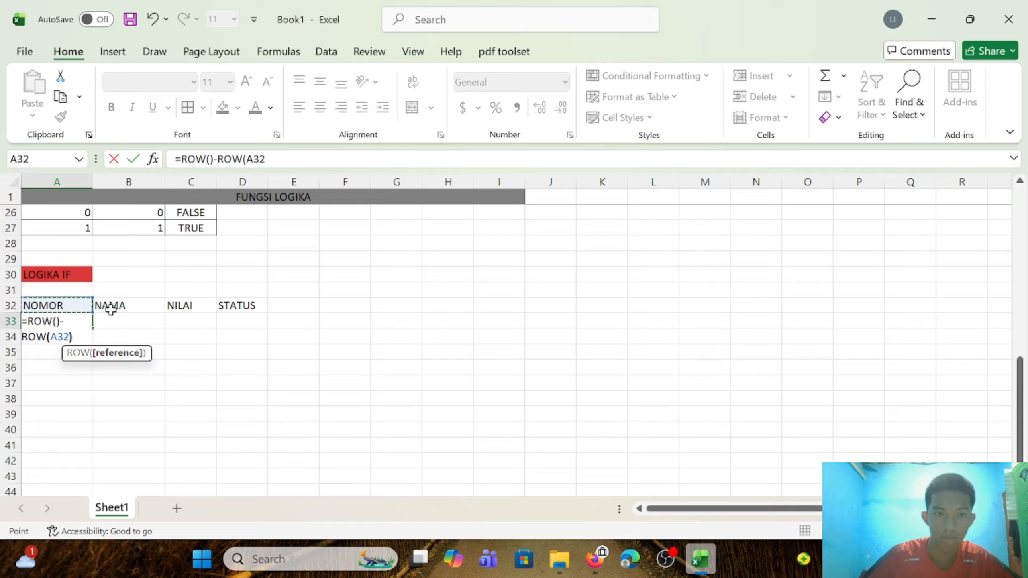
type(")")
key("BackSpace")
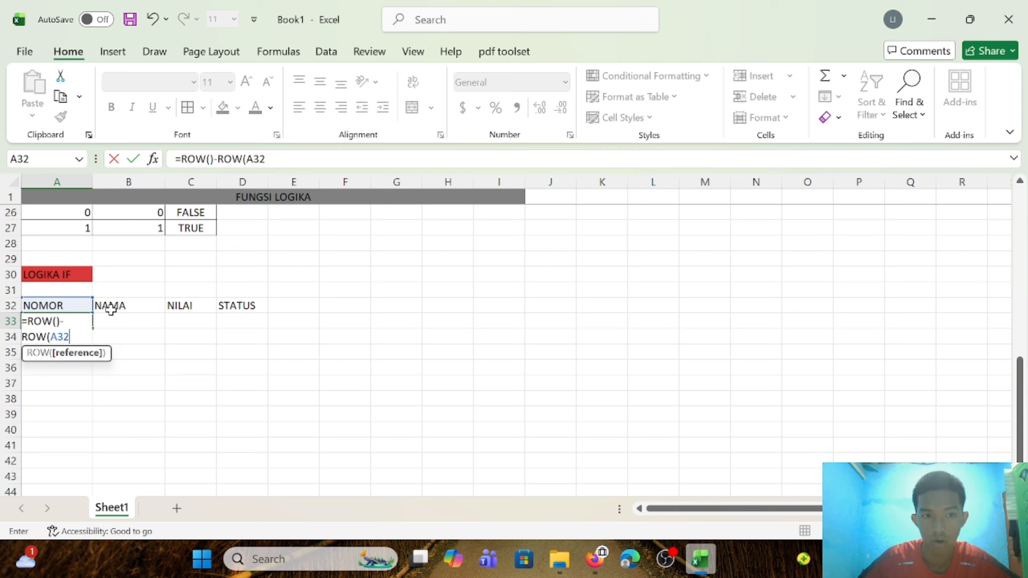
key("F4")
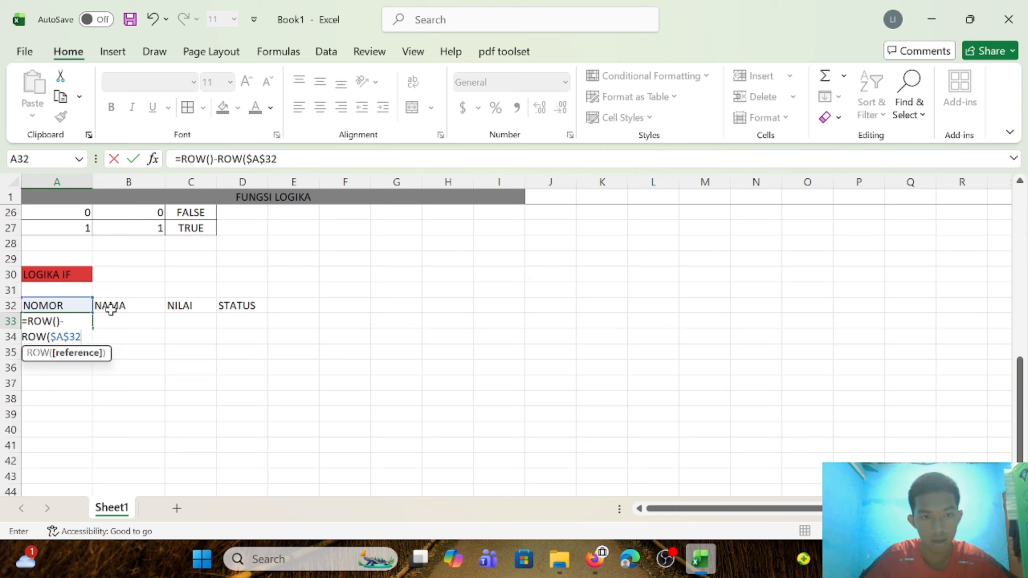
type(")")
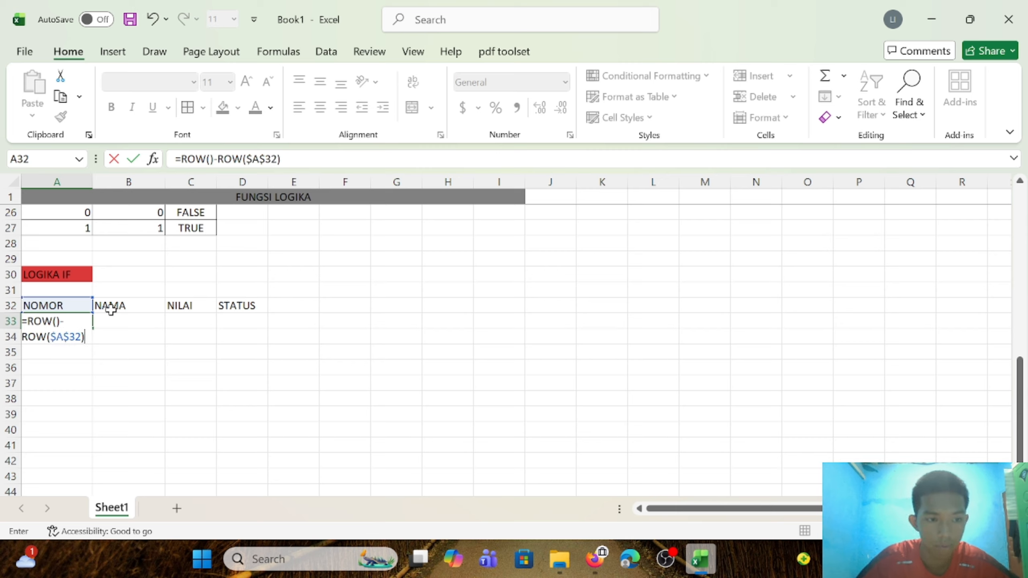
key("F2")
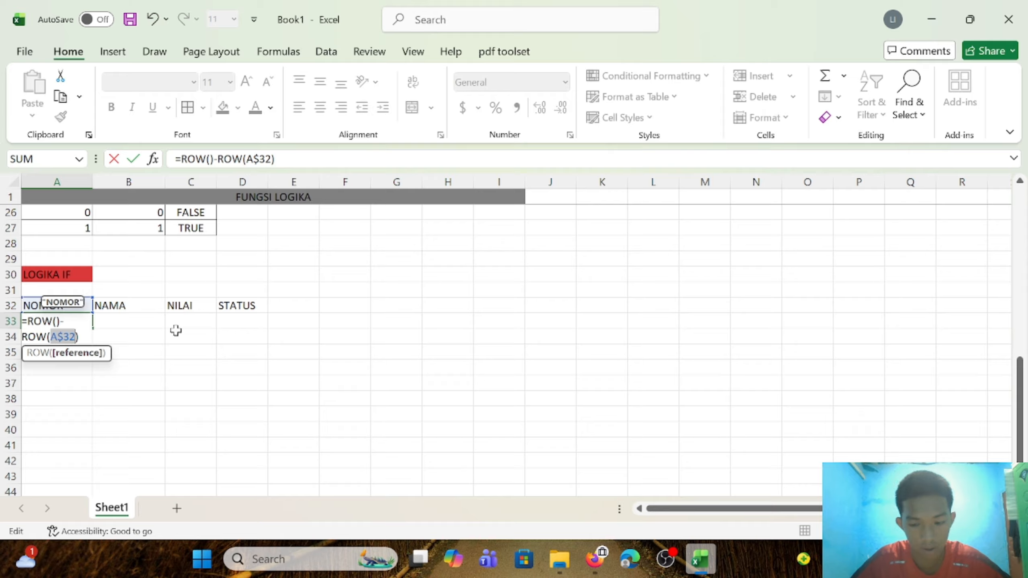
key("Return")
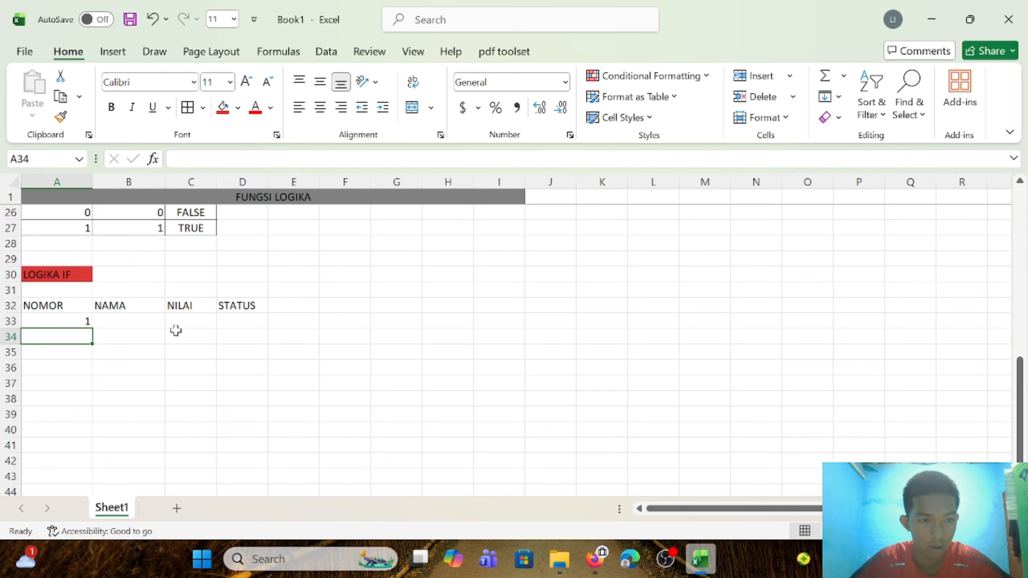
- Fill the numbering formula from cell A33 down to A40, numbering the rows 1 to 8
left_click(74, 324)
left_click_drag(93, 333, 93, 437)
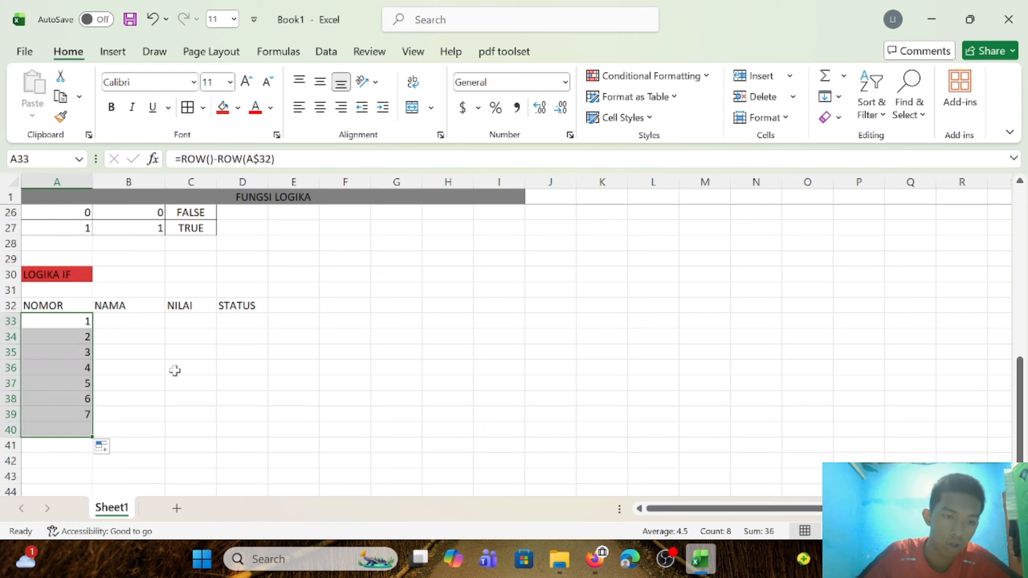
scroll(115, 384, "down", 1)
left_click_drag(93, 396, 94, 415)
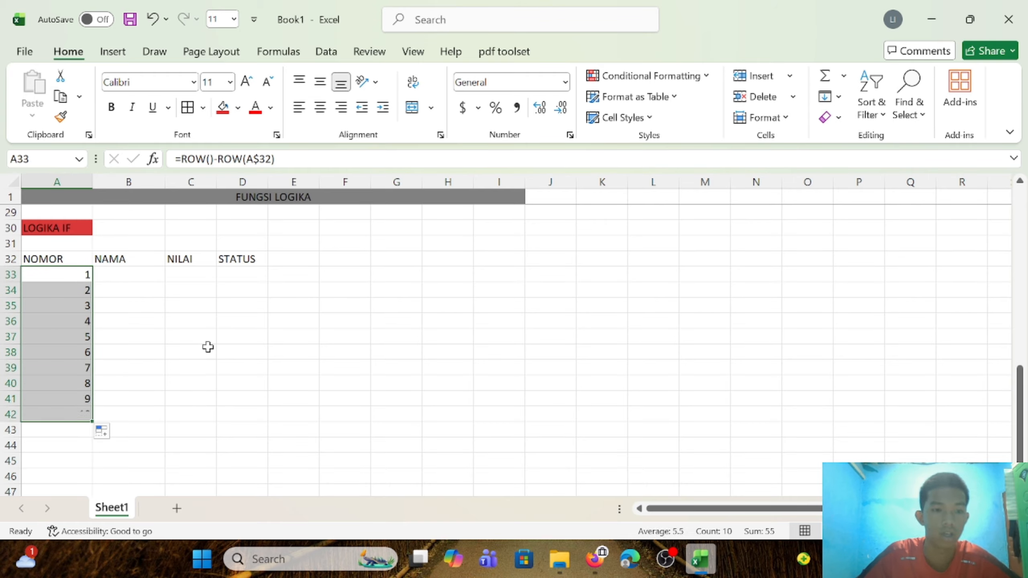
scroll(121, 375, "down", 1)
left_click_drag(90, 376, 93, 330)
scroll(198, 332, "up", 2)
left_click_drag(93, 423, 92, 431)
scroll(216, 385, "down", 1)
left_click(247, 378)
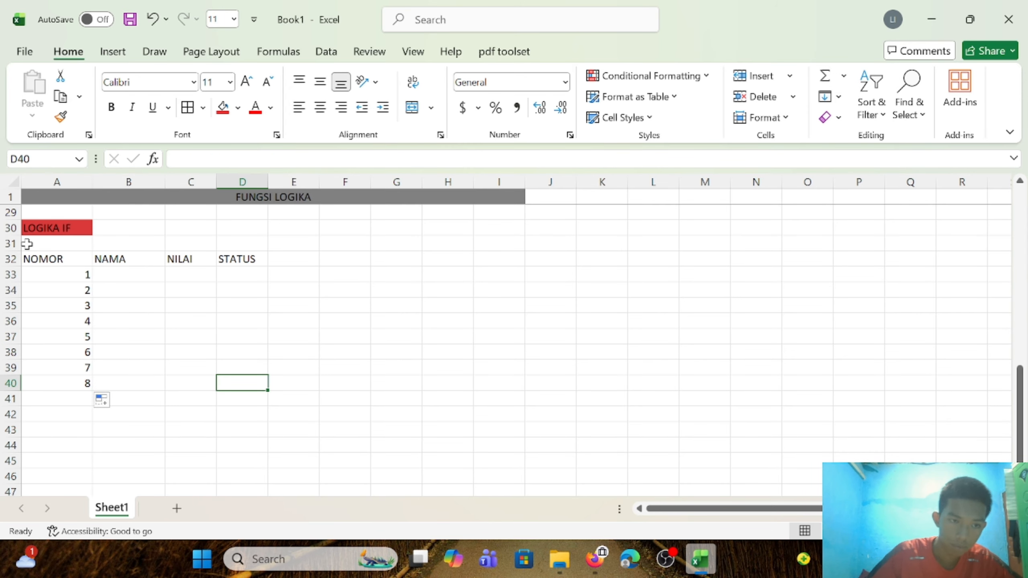
- Apply all borders to the LOGIKA IF table range A32:D40
left_click_drag(46, 259, 242, 390)
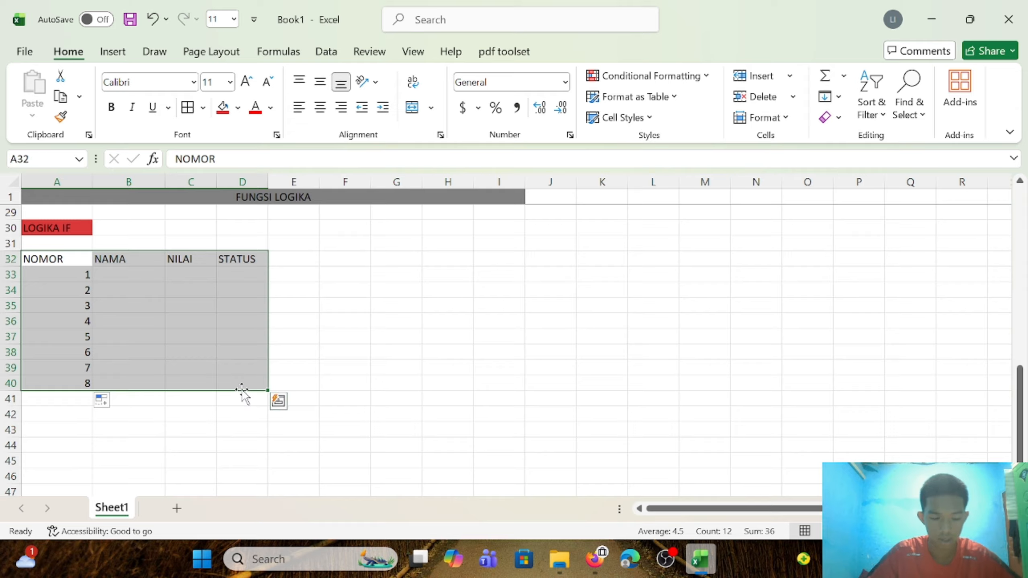
key("alt+h")
key("b")
key("a")
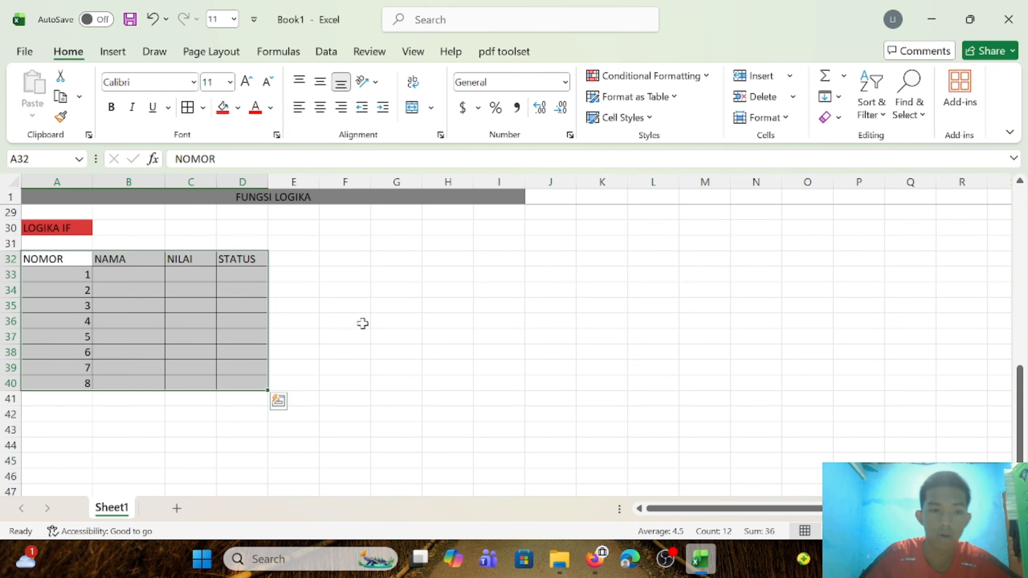
left_click(363, 321)
- Fill the header cells A32 to D32 with the dark gold theme color
left_click_drag(27, 258, 243, 259)
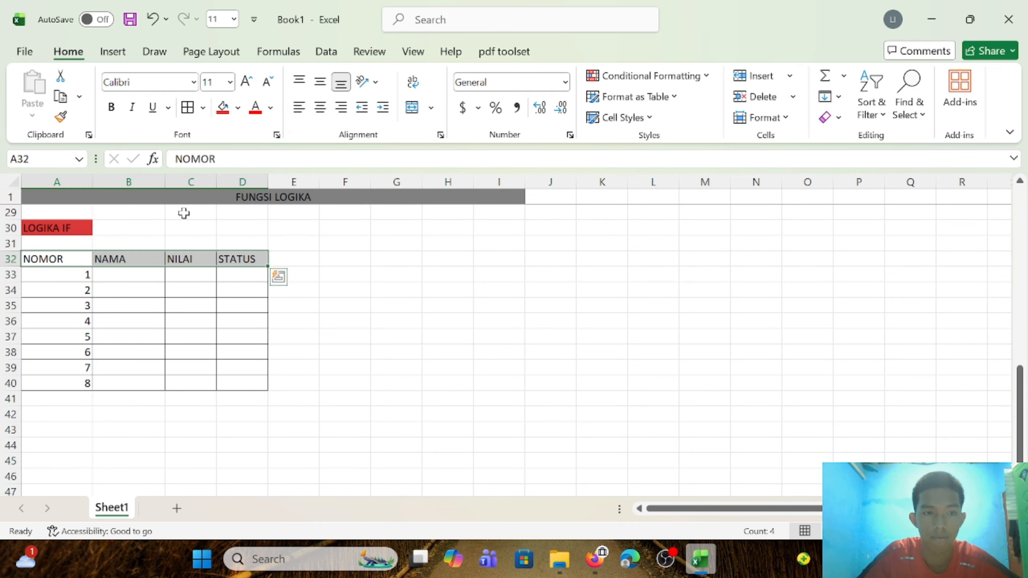
left_click(238, 107)
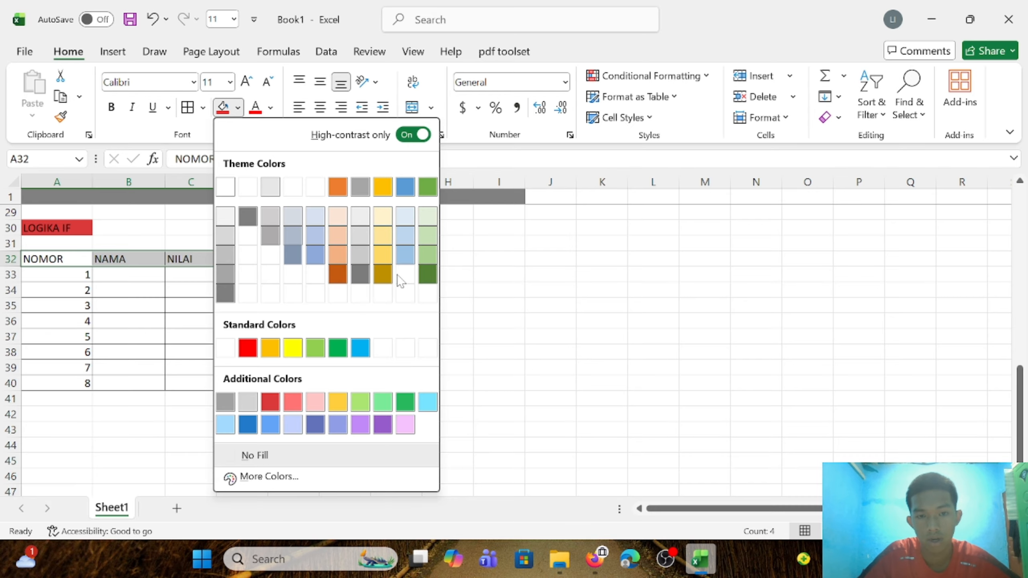
left_click(401, 275)
left_click(378, 275)
- Enter the first four students' names in cells B33 to B36 under the NAMA header
left_click(150, 277)
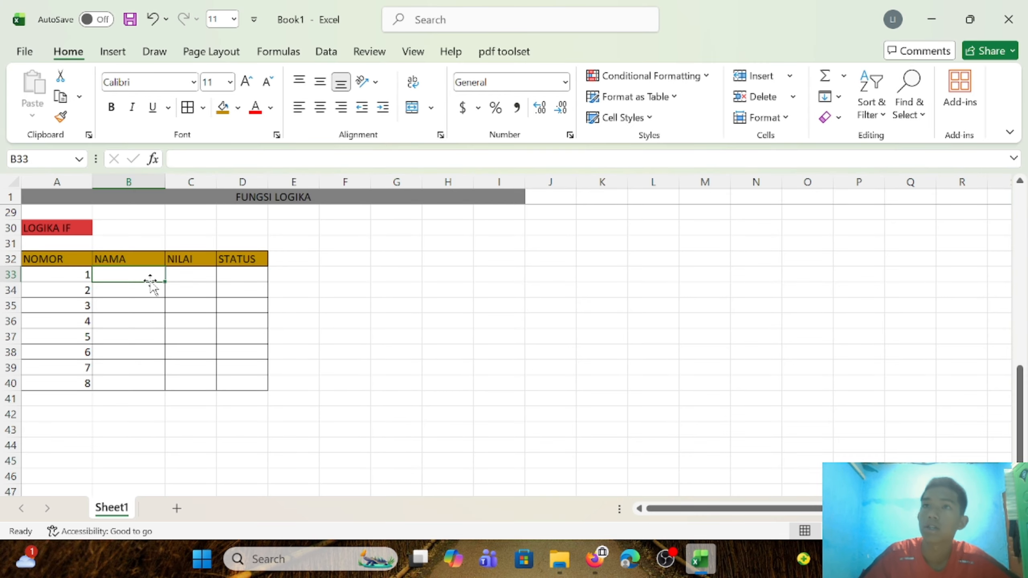
type("BI=")
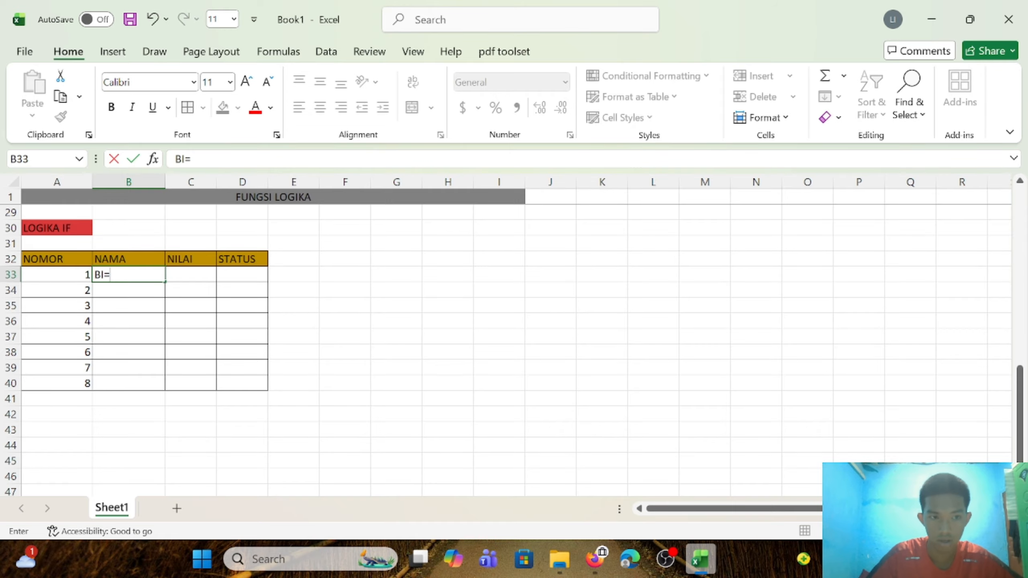
key("BackSpace")
key("BackSpace")
type("ONA")
key("Return")
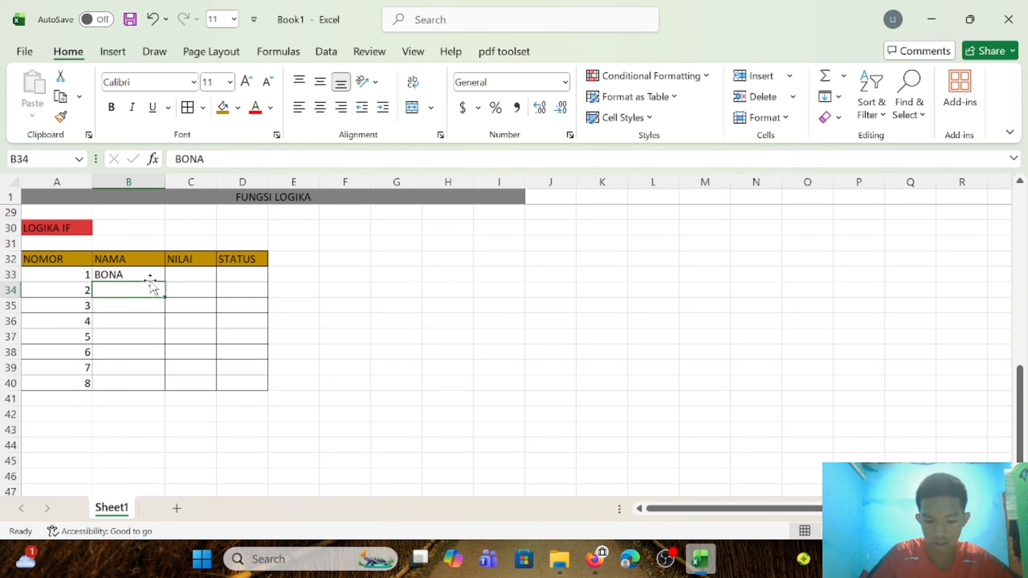
type("RAPA")
key("Return")
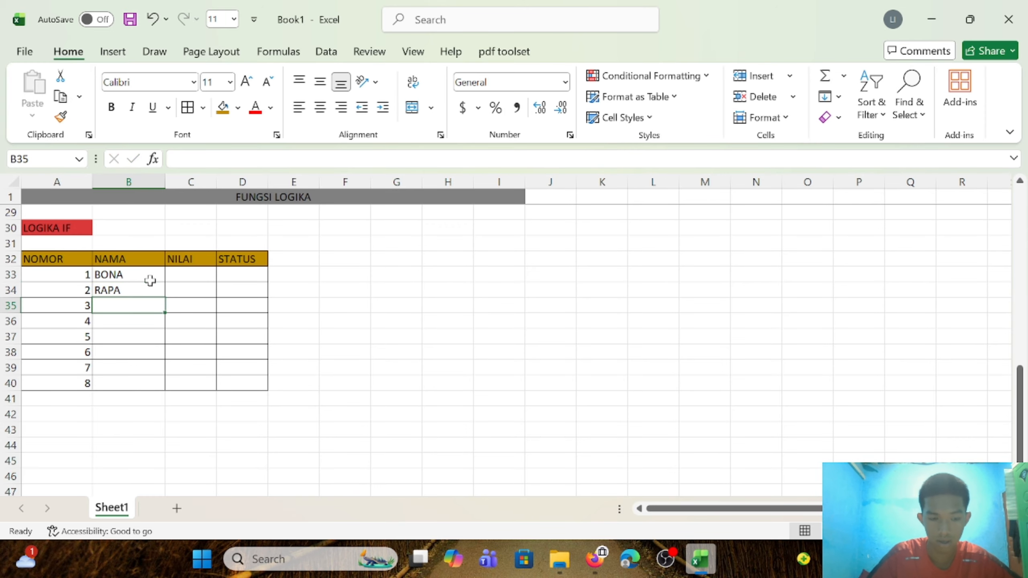
type("FAHRI")
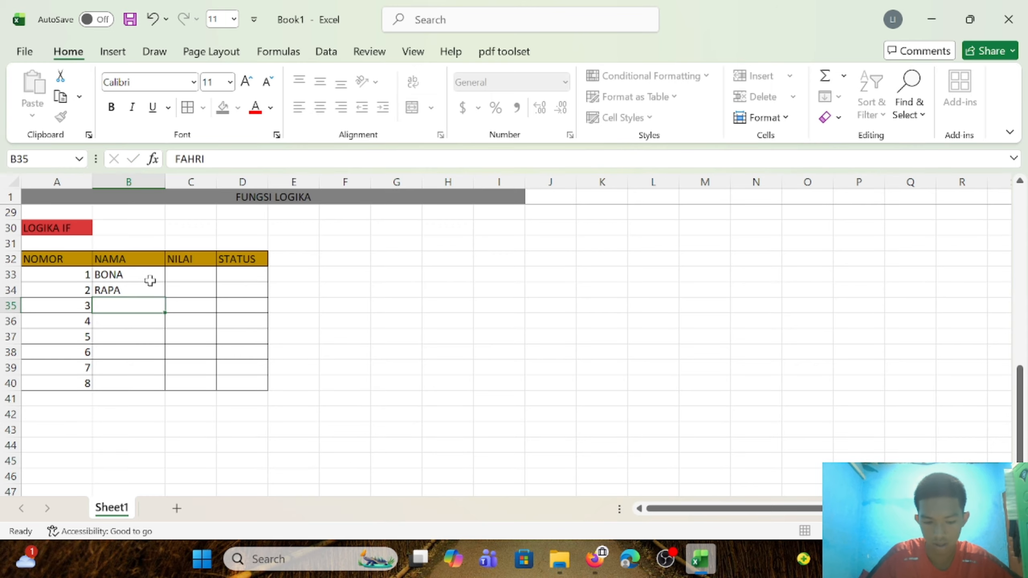
key("Return")
type("SIGIT")
key("Return")
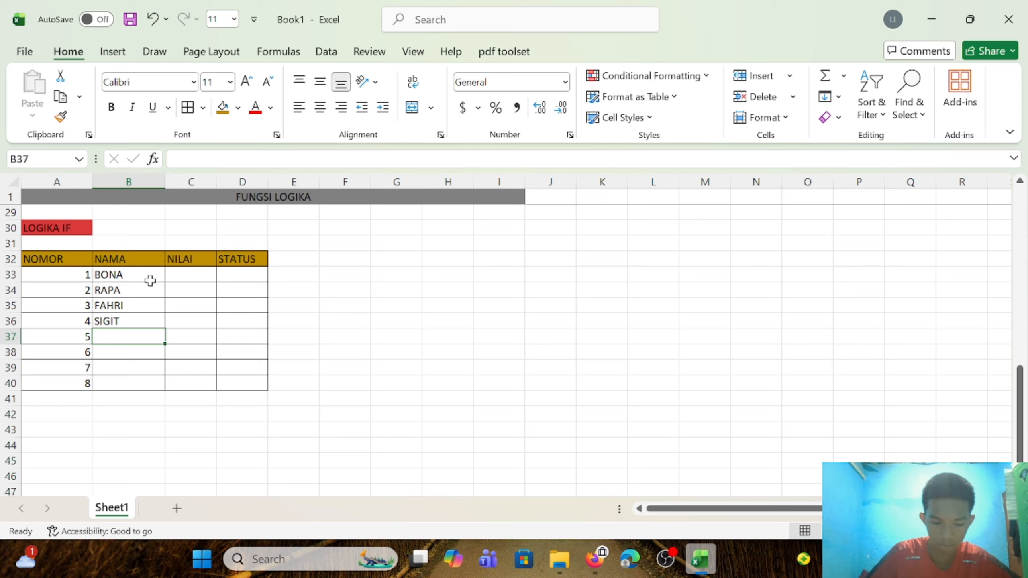
- Enter the remaining four students' names in cells B37 to B40 of the NAMA column
type("RISKI")
key("Return")
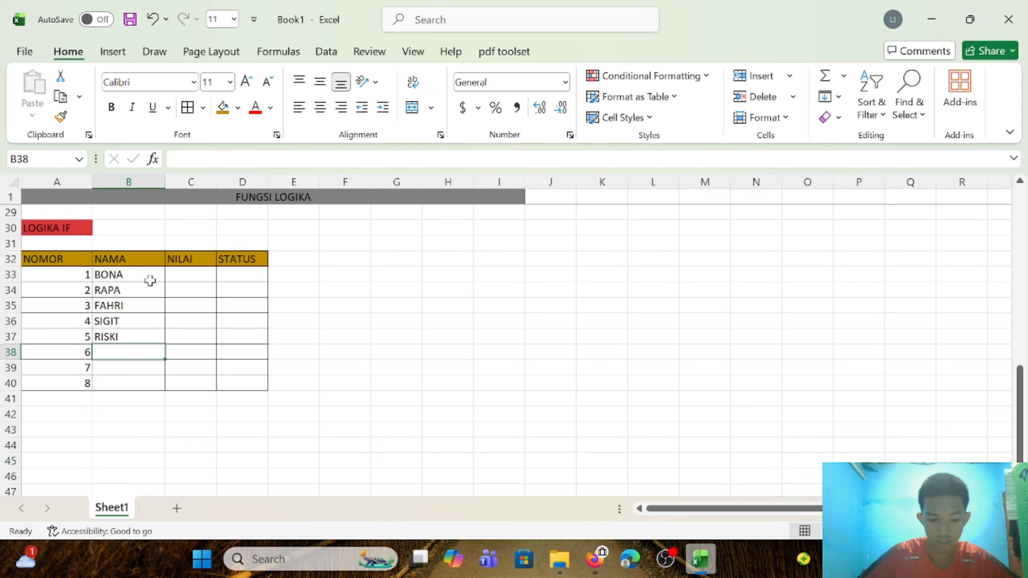
type("GLEN")
key("Return")
type("BIN")
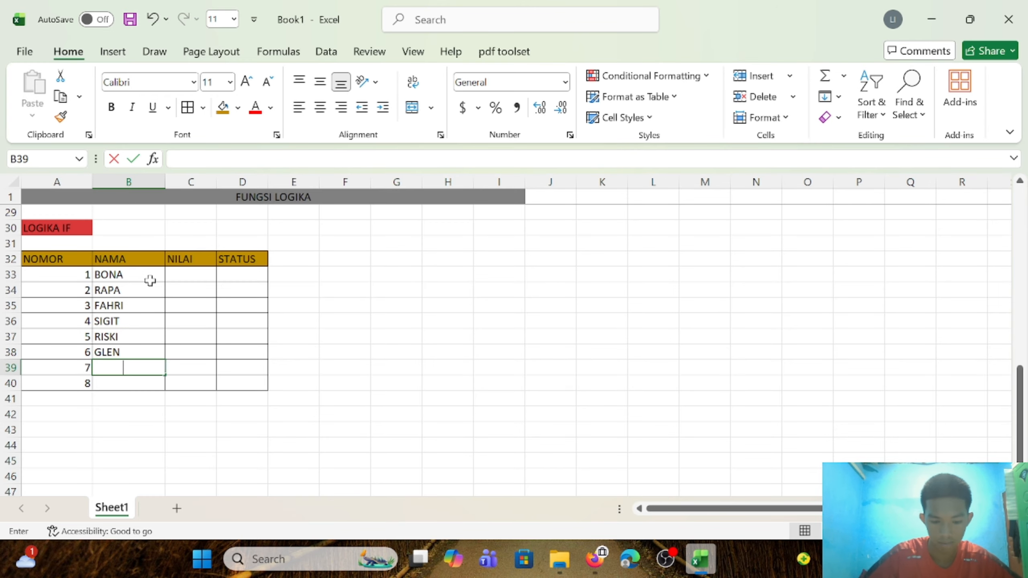
type("TANG")
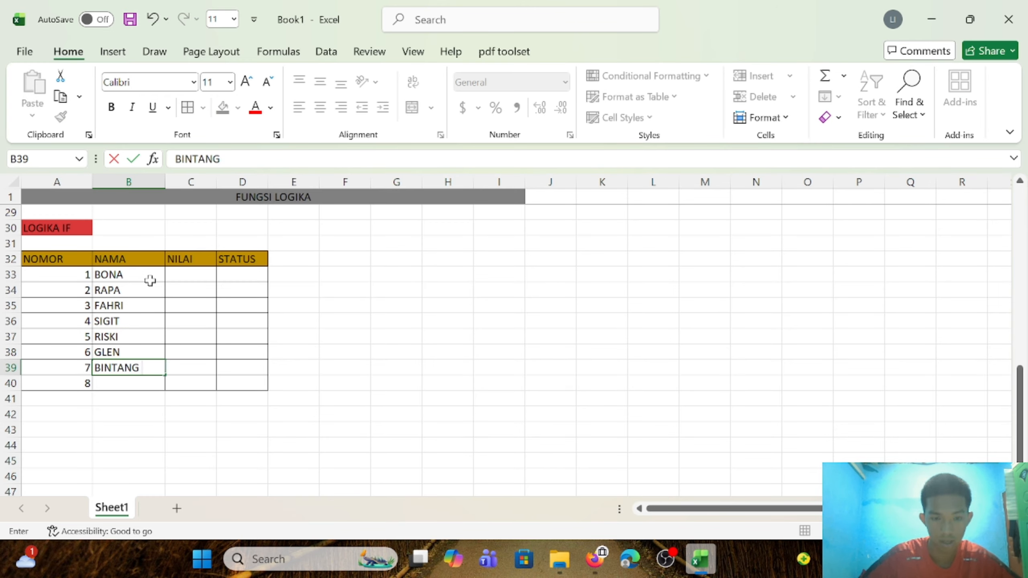
key("Return")
type("PETRUS")
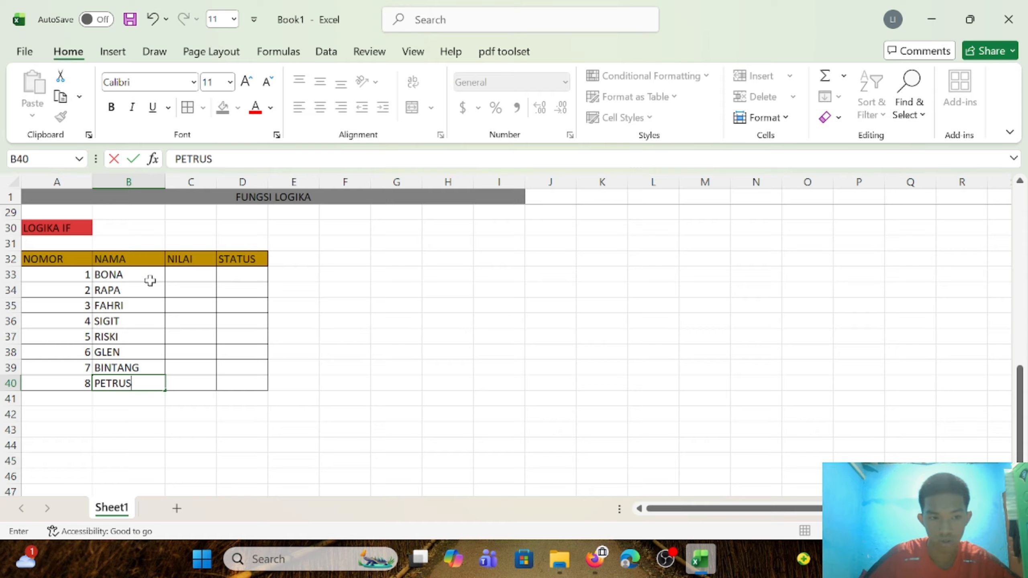
key("Return")
- Enter the scores 90 and 60 in cells C33 and C34 under the NILAI header
left_click(180, 277)
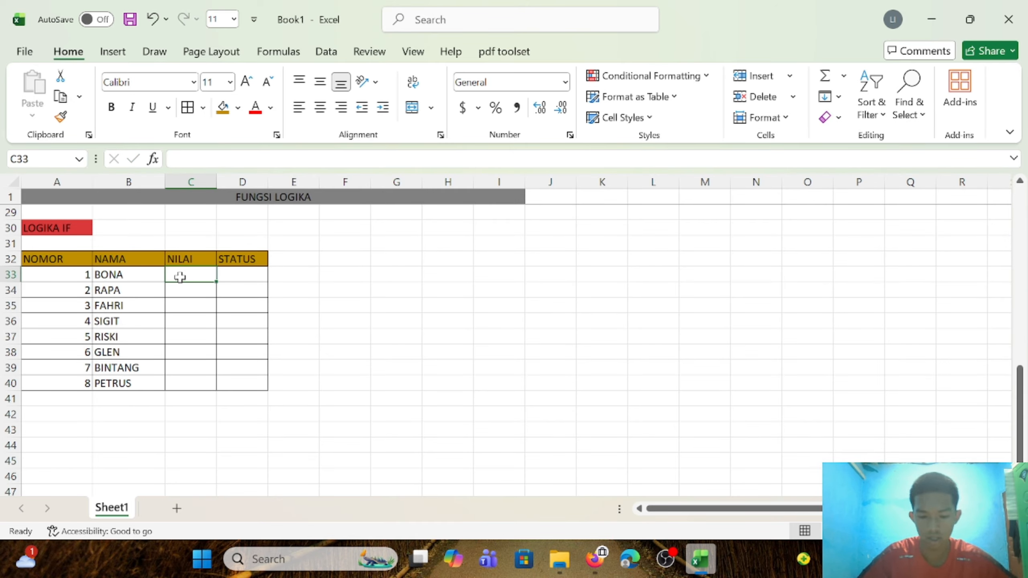
type("90")
key("Return")
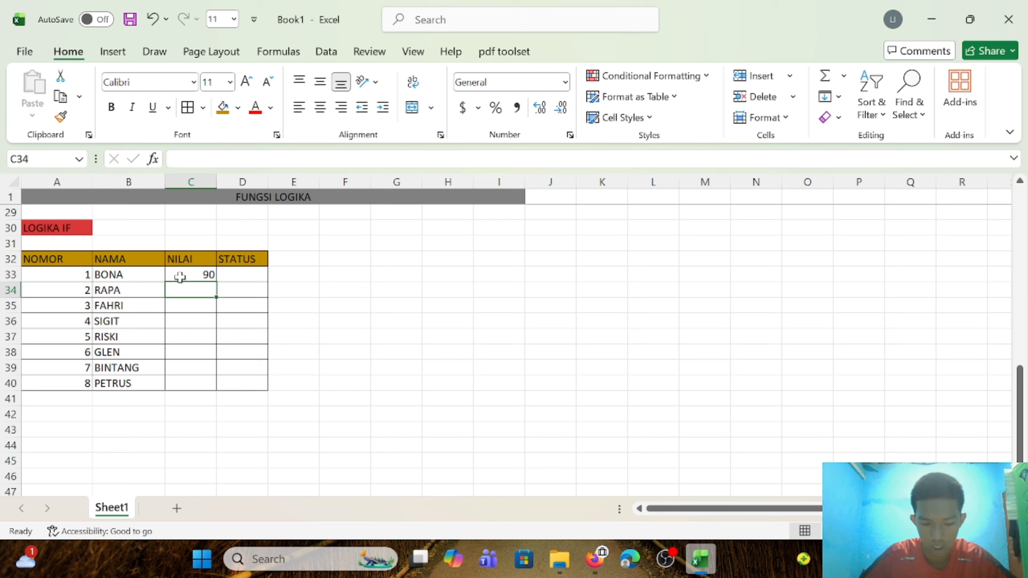
type("60")
key("Return")
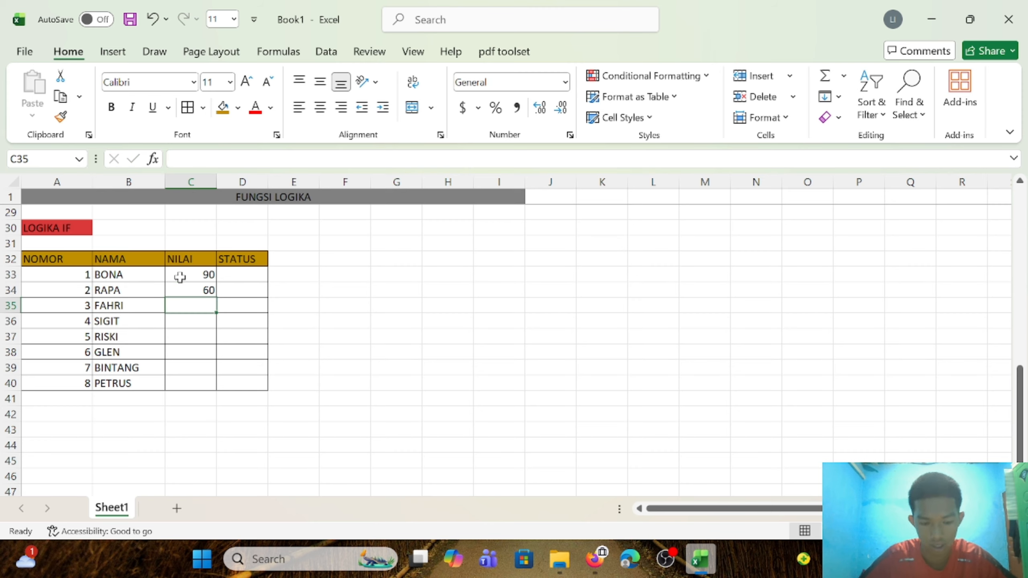
- Enter the scores 0 and 47 in cells C35 and C36 of the NILAI column
type("5-")
key("Return")
key("BackSpace")
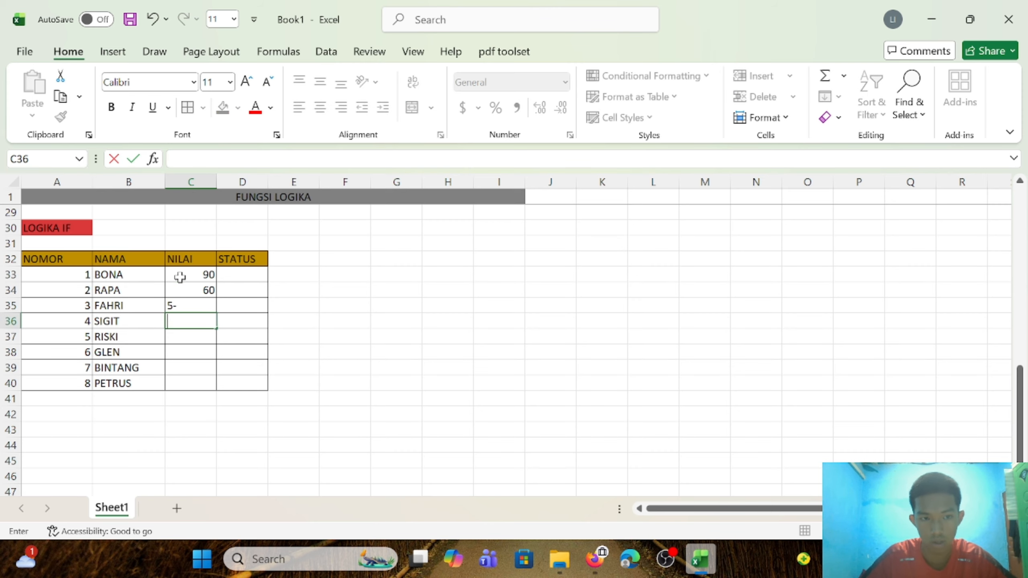
left_click(197, 305)
key("BackSpace")
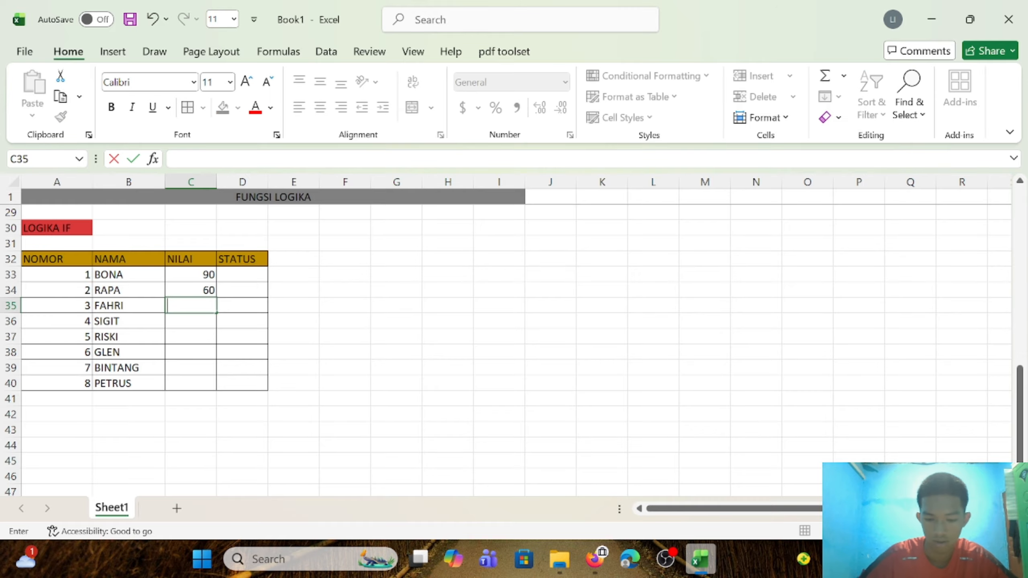
type("0")
key("Return")
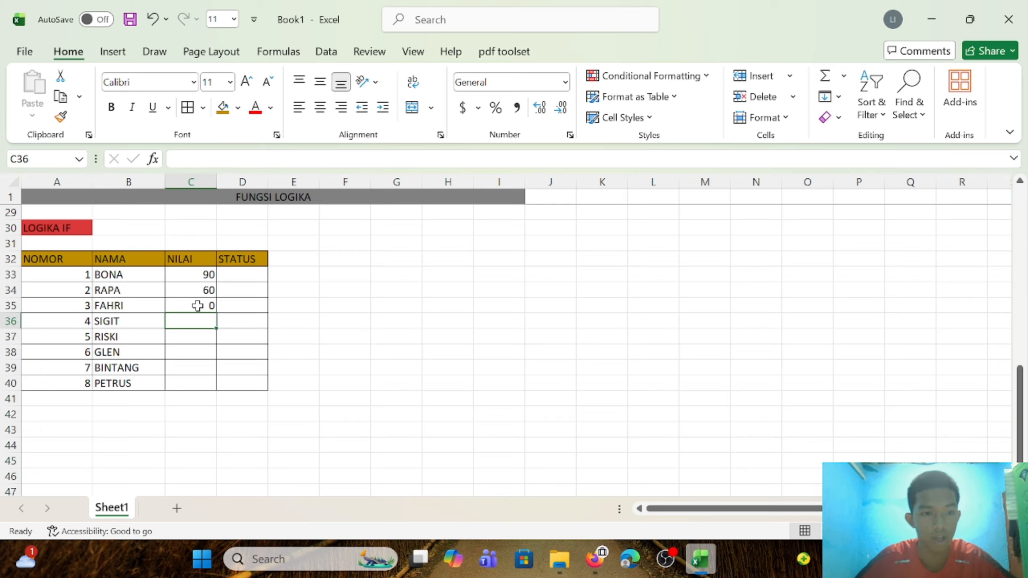
type("47")
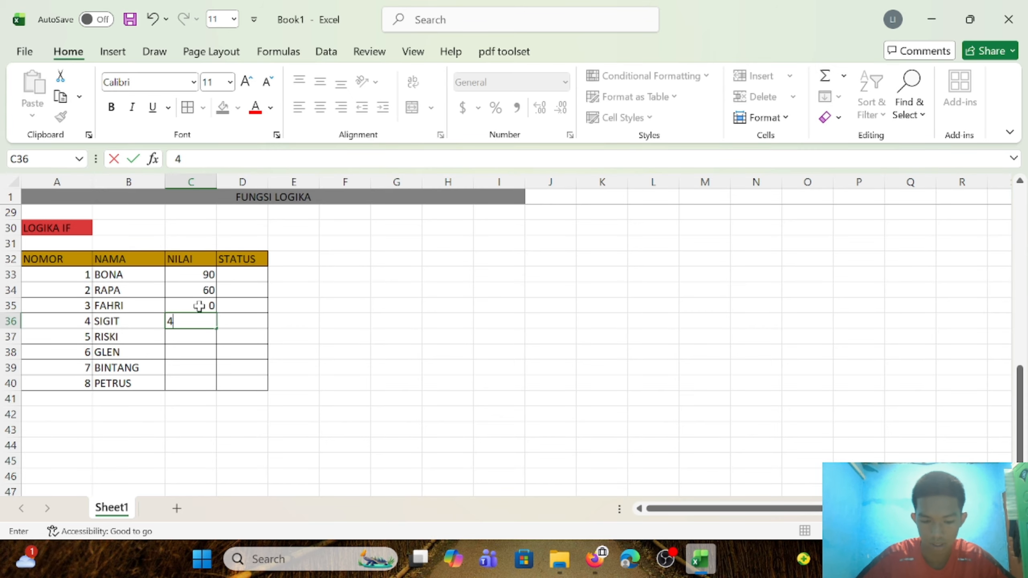
key("Return")
- Enter the scores 70, 49, 90 and 80 in cells C37 to C40 of the NILAI column
type("70")
key("Return")
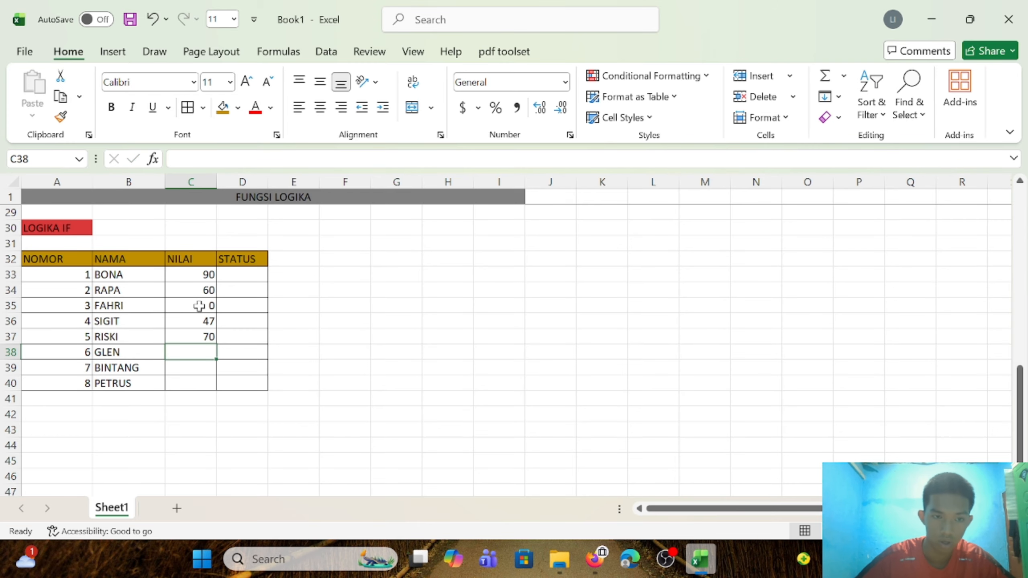
type("490")
key("Return")
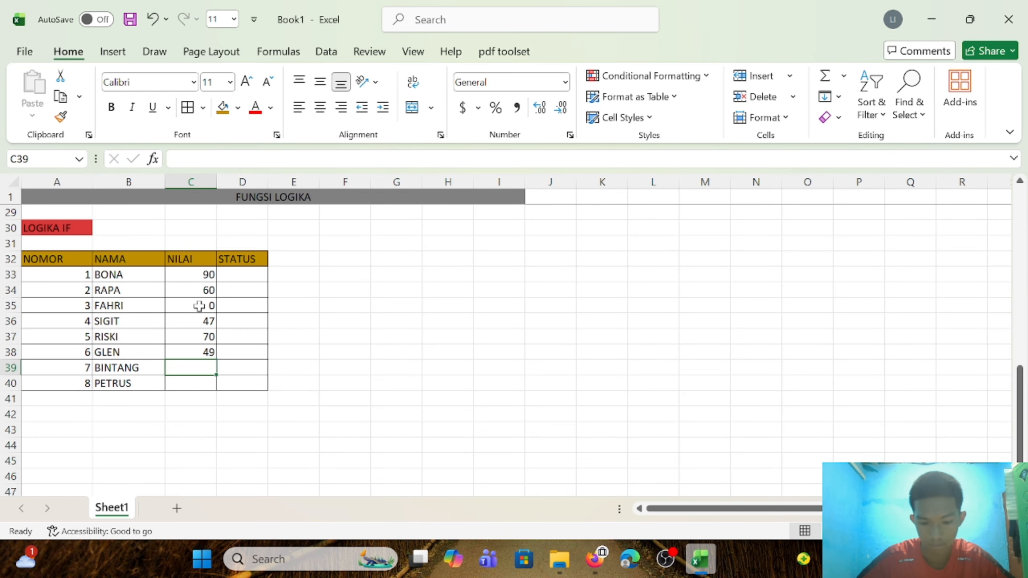
type("90")
key("Return")
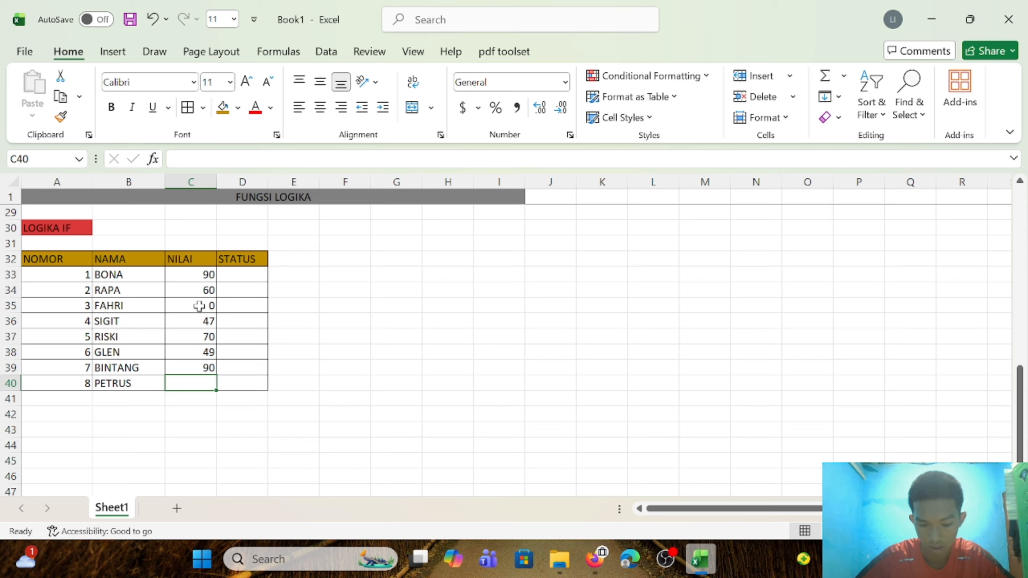
type("80")
key("Return")
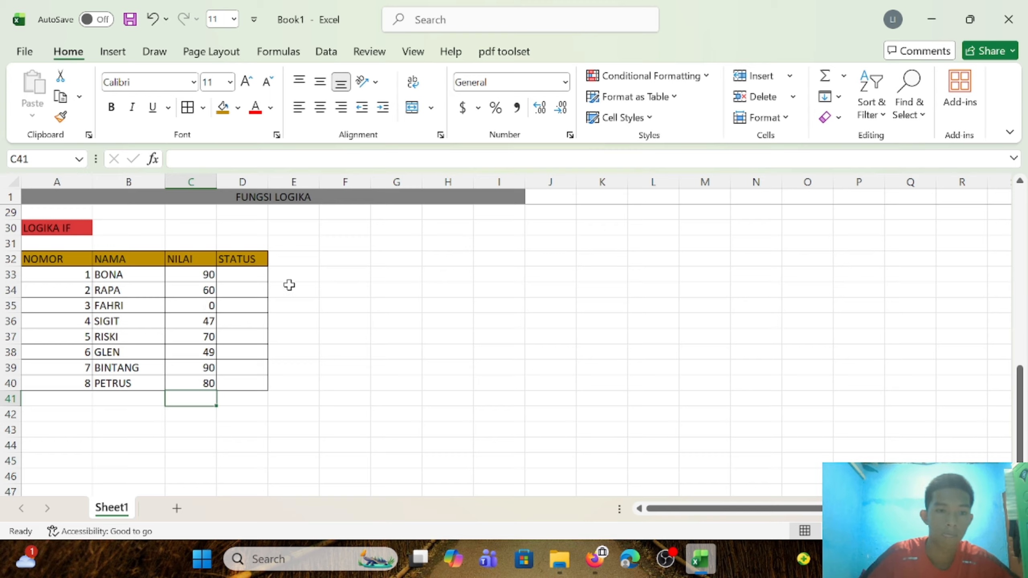
- Center the contents of the LOGIKA IF table range A32:D40 horizontally
left_click(324, 275)
left_click_drag(77, 259, 255, 380)
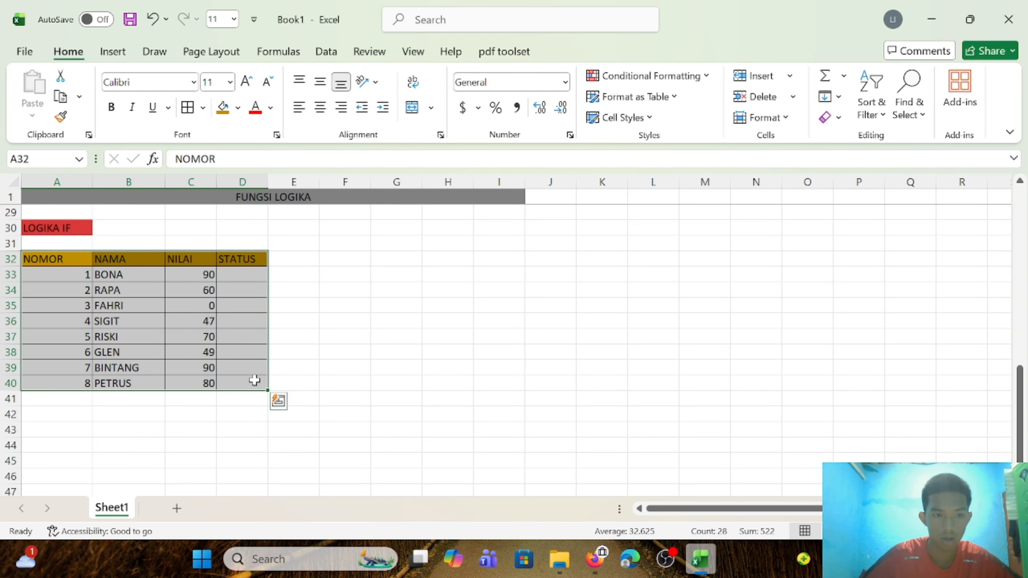
left_click(320, 107)
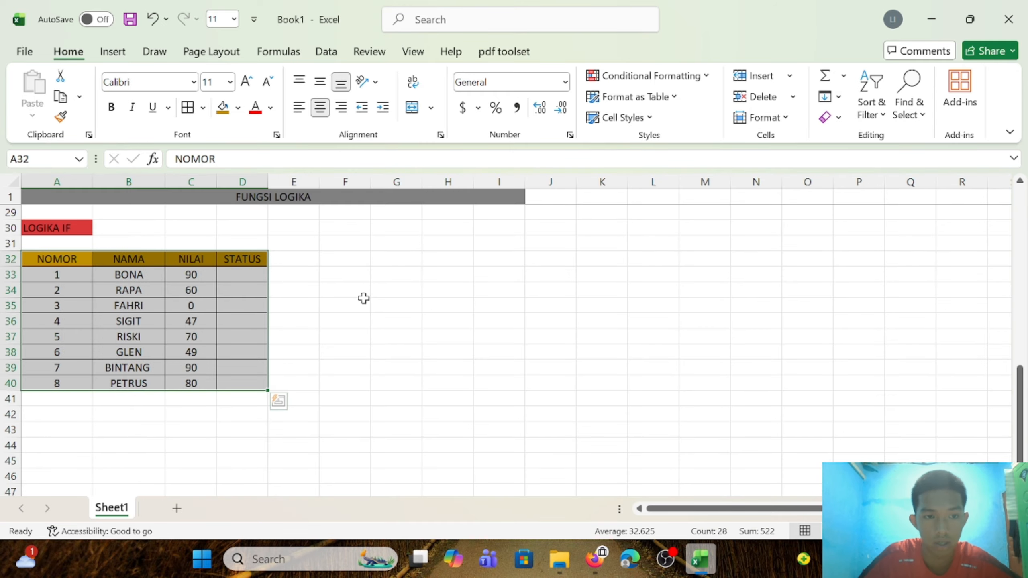
- Enter the criteria table headers NILAI in cell F30 and STATUS in cell G30, beside the LOGIKA IF table
left_click(362, 300)
key("Up")
key("Up")
key("Up")
scroll(221, 360, "up", 1)
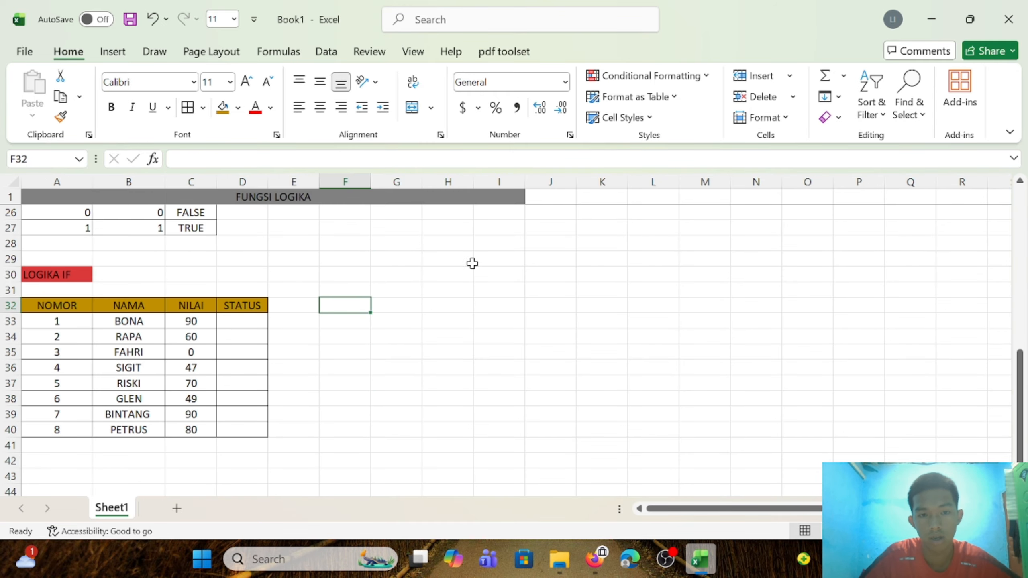
left_click(401, 294)
left_click(365, 290)
left_click(365, 279)
left_click(363, 290)
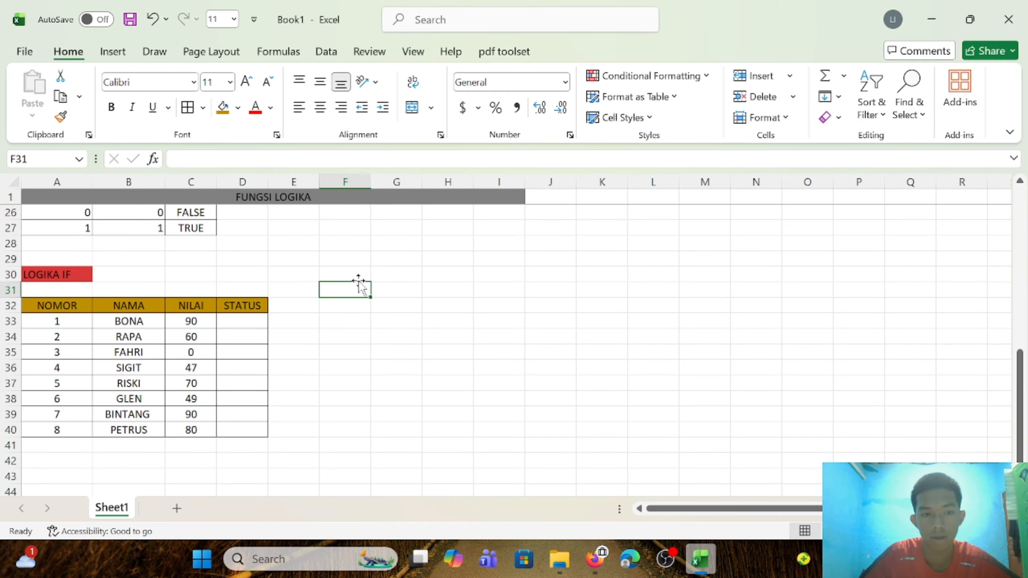
left_click(361, 278)
type("NILAI")
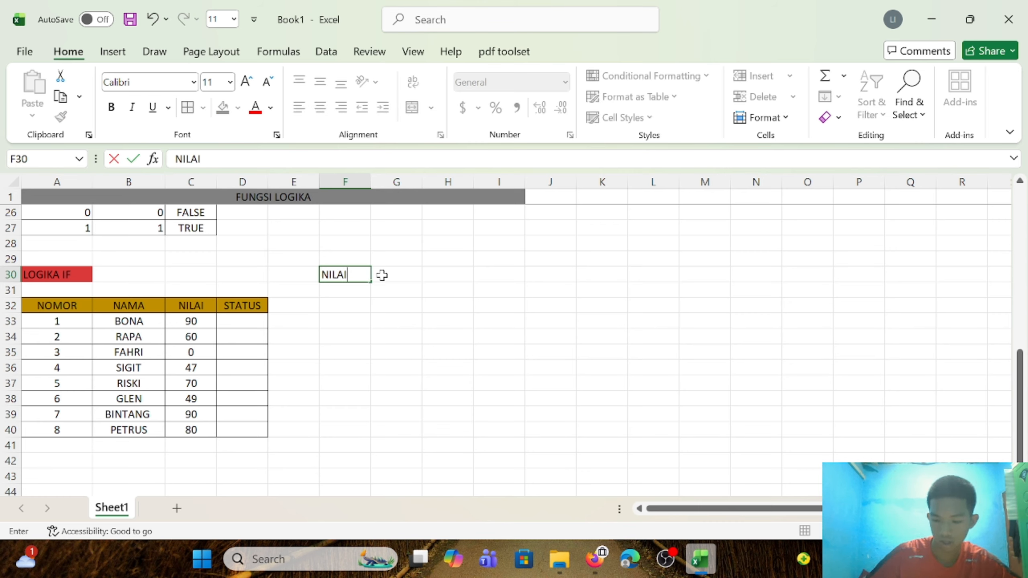
left_click(382, 275)
type("STATUS")
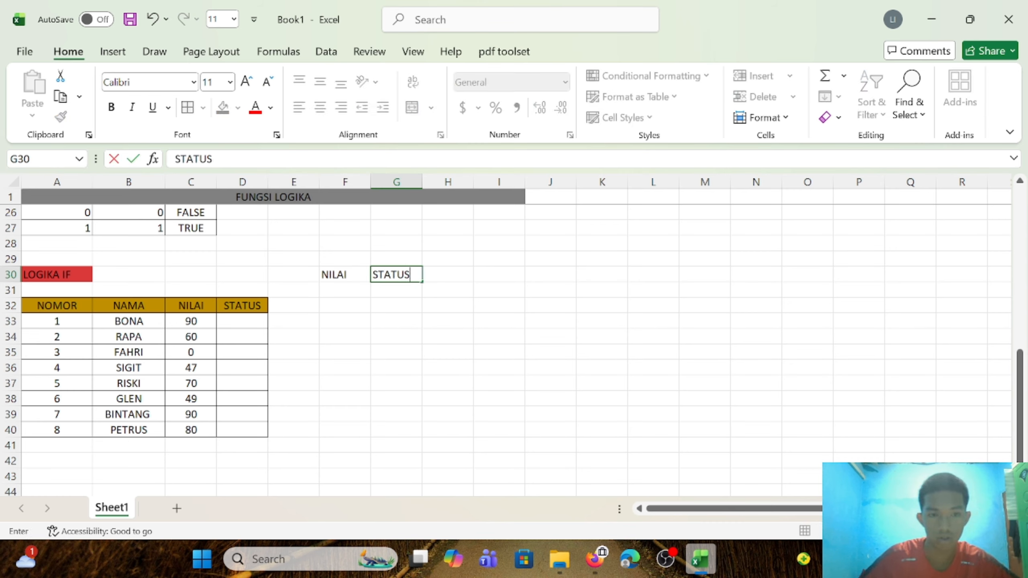
- Enter the criterion >75 in cell F31 and its status TUNTAS in cell G31
left_click(344, 292)
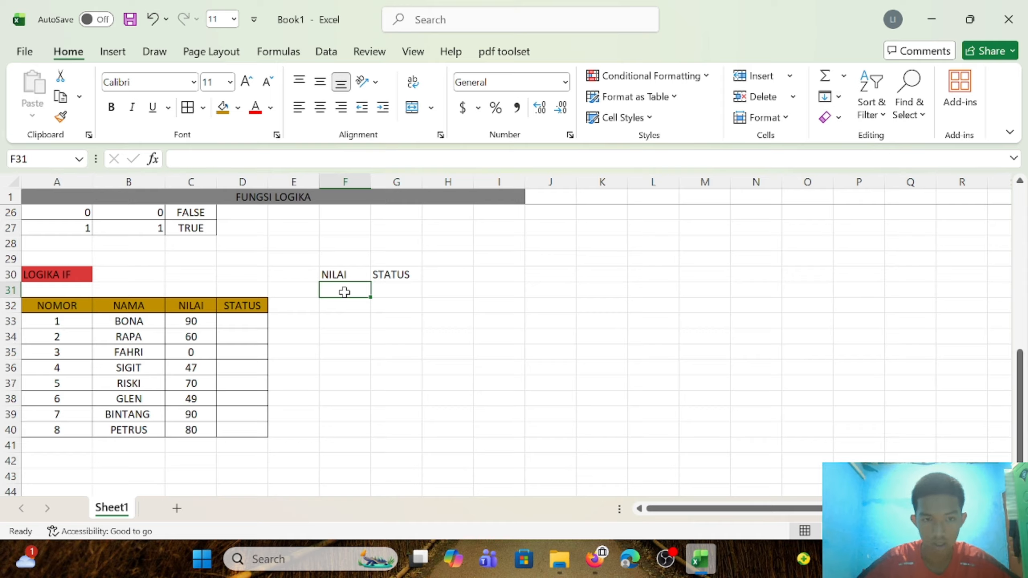
type(">=>")
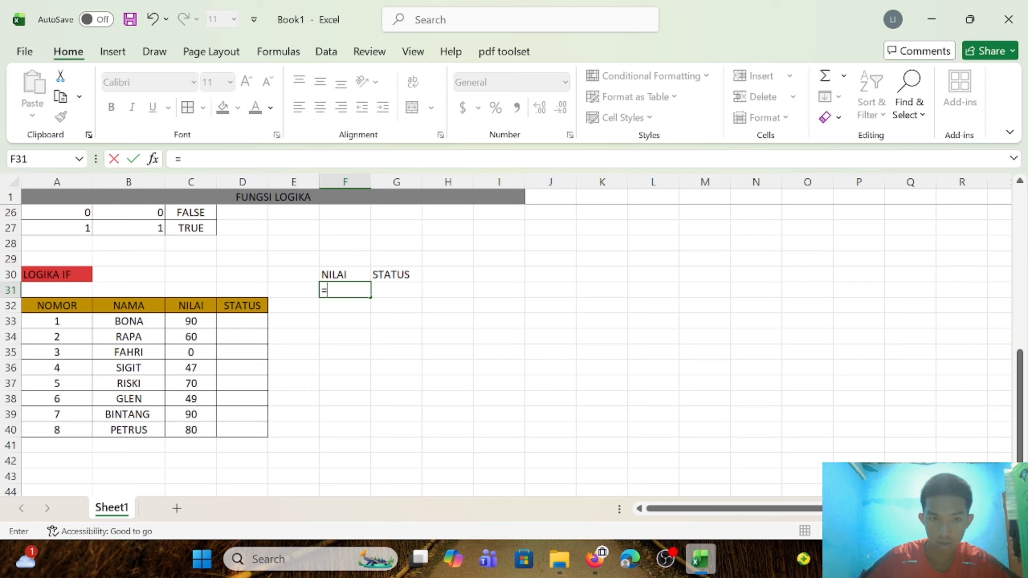
key("BackSpace")
key("BackSpace")
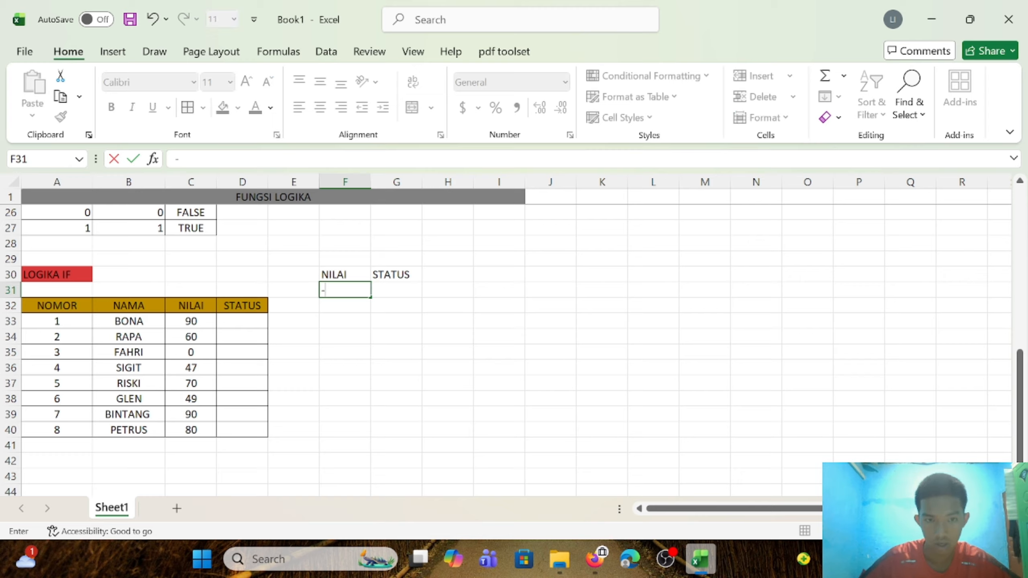
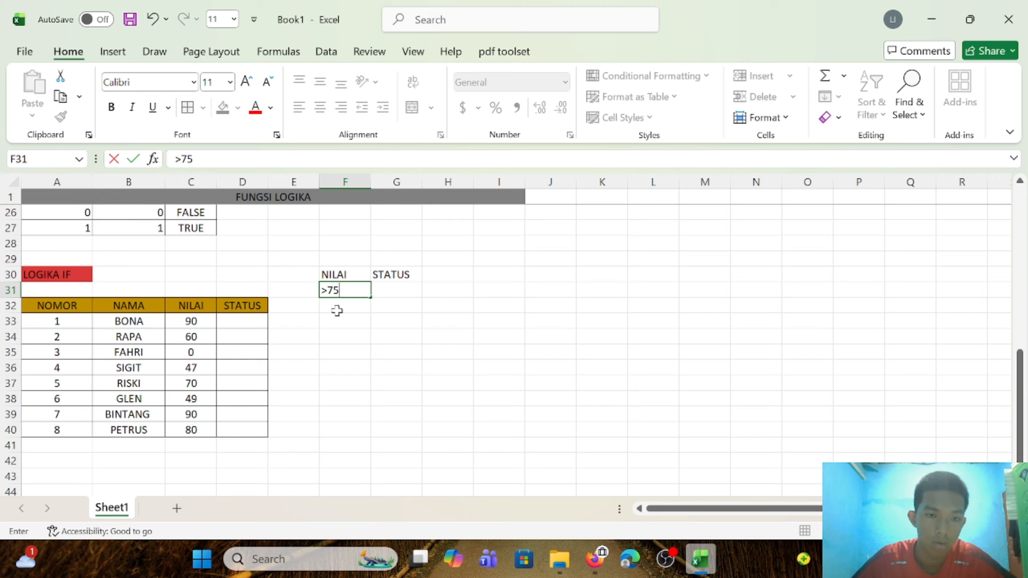
left_click(398, 291)
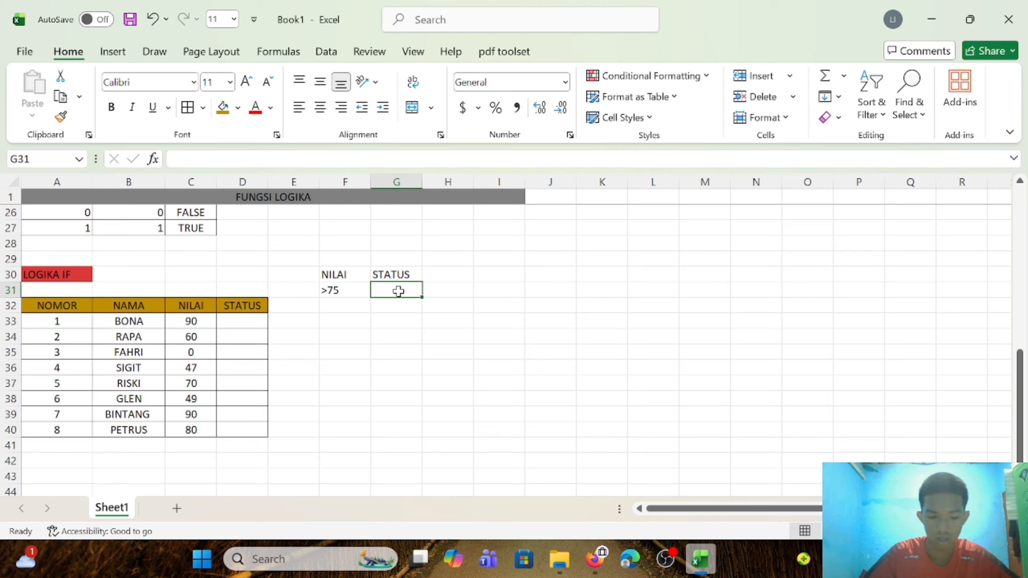
type("TUNTAS")
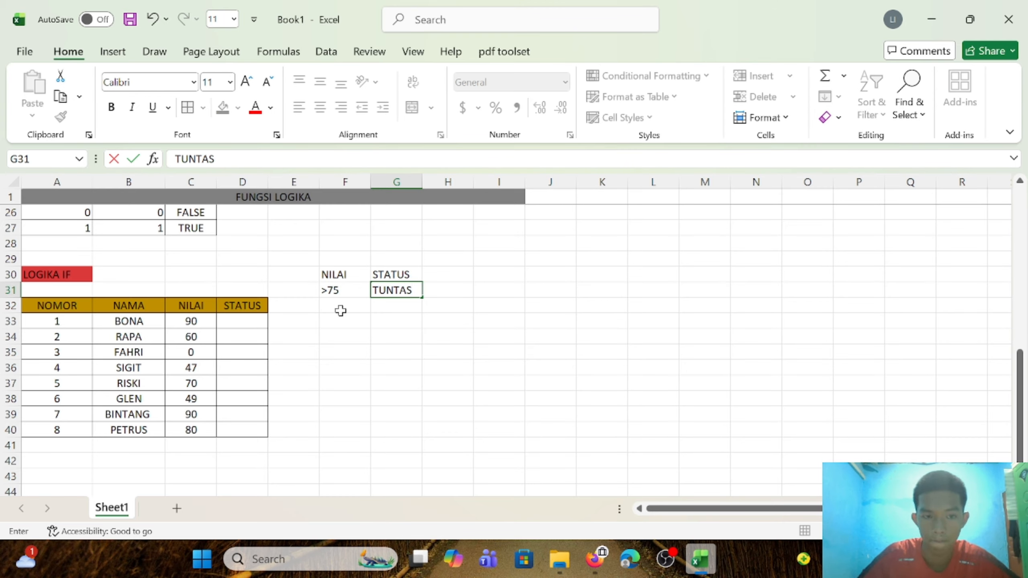
- Enter the criterion <75 in cell F32 of the criteria table
left_click(341, 310)
type("<")
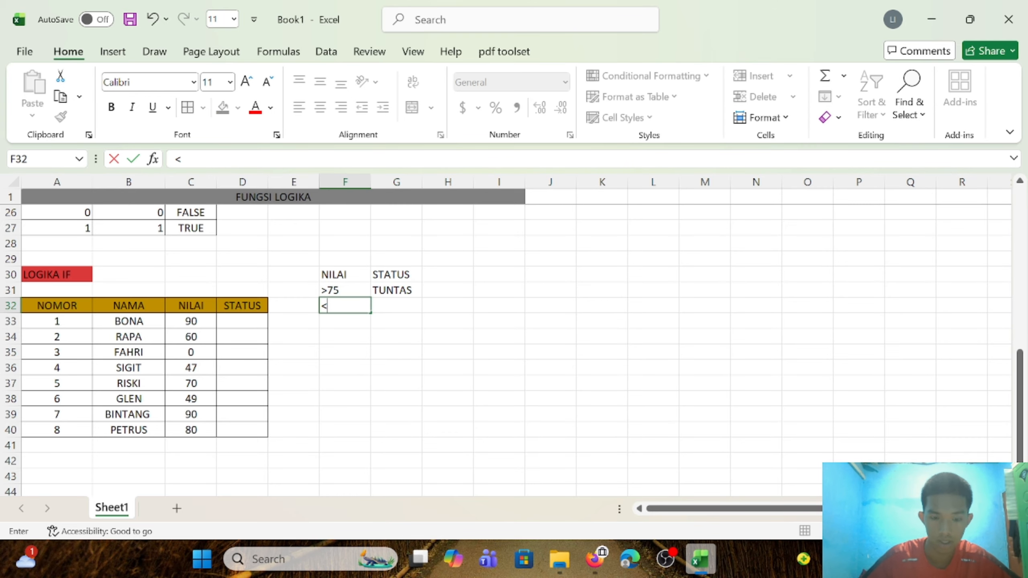
type("75")
left_click(405, 306)
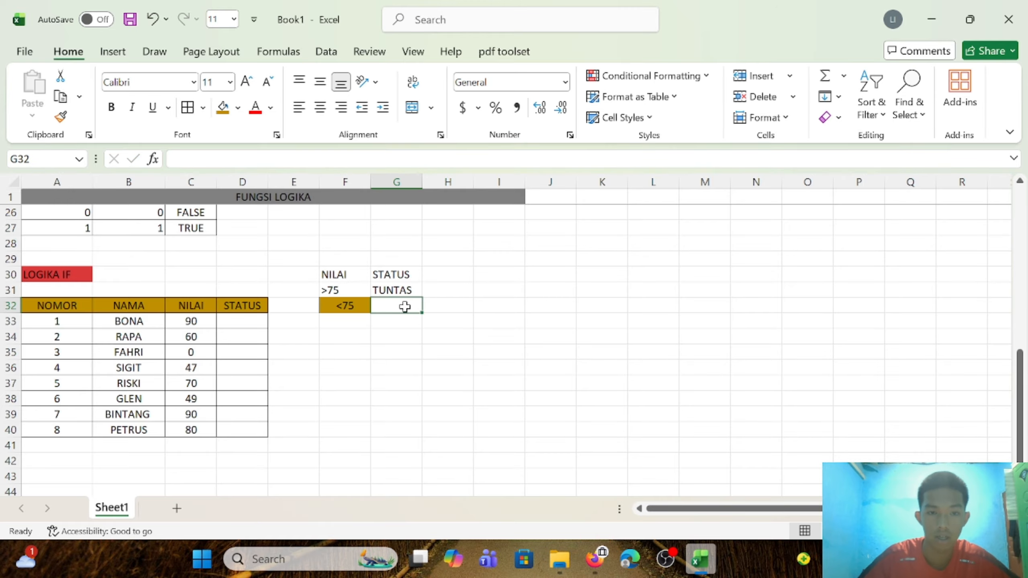
- Enter the status REMEDIAL in cell G32 beside the <75 criterion
type("REMEDIAOL")
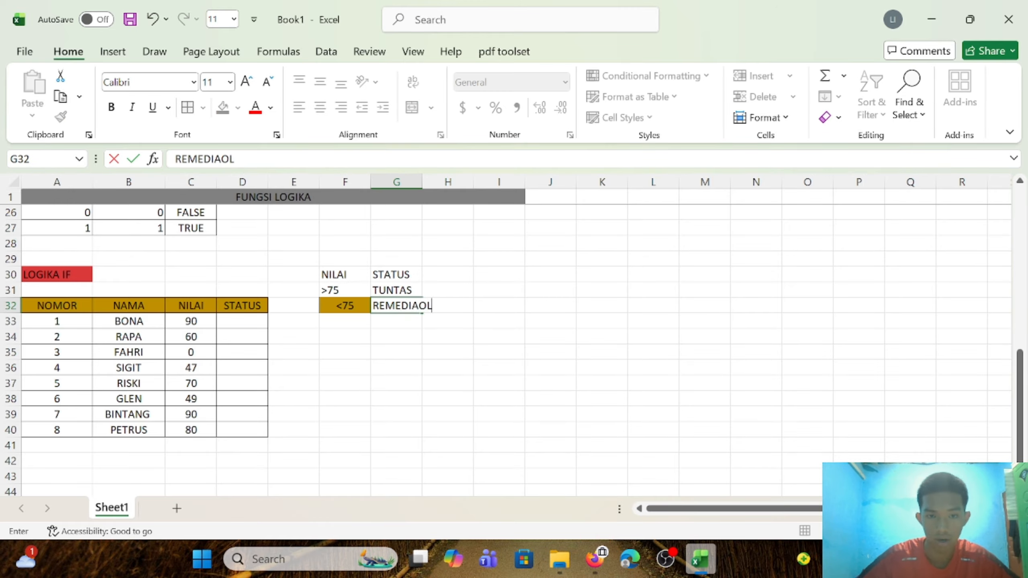
key("BackSpace")
key("BackSpace")
left_click(476, 276)
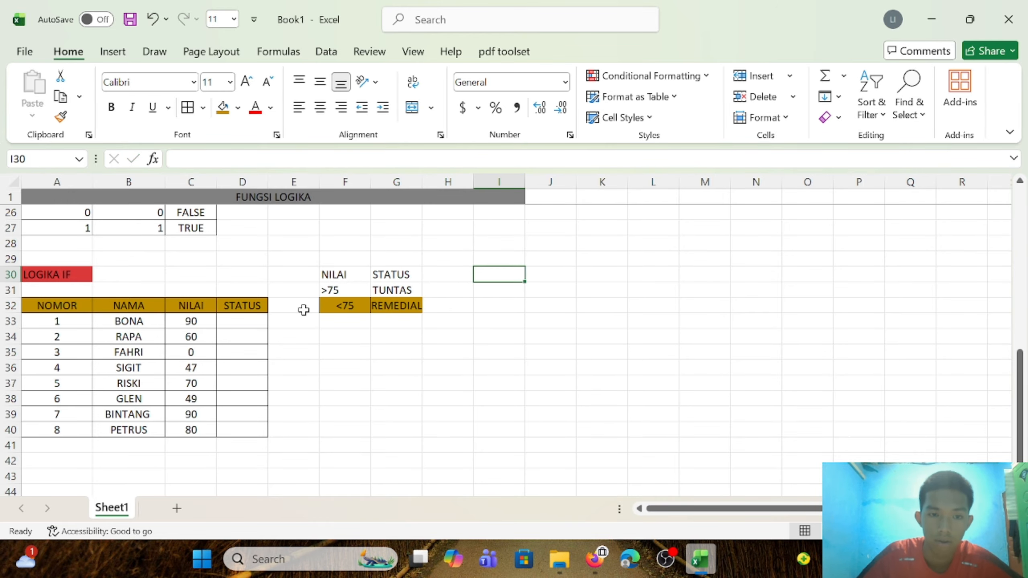
- Apply borders to all cells of the criteria table range F30:G32
left_click_drag(328, 274, 408, 305)
key("alt")
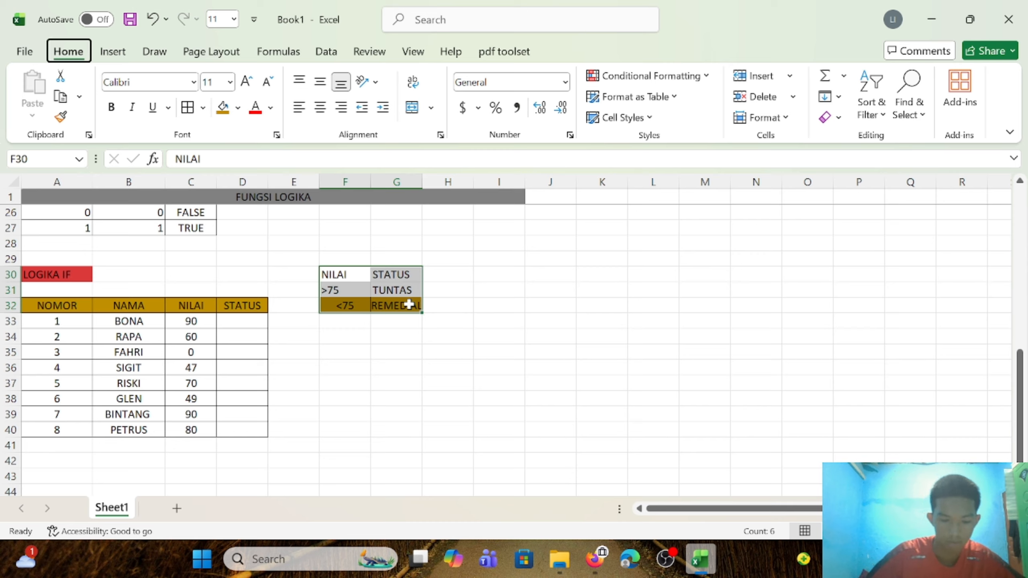
left_click(439, 276)
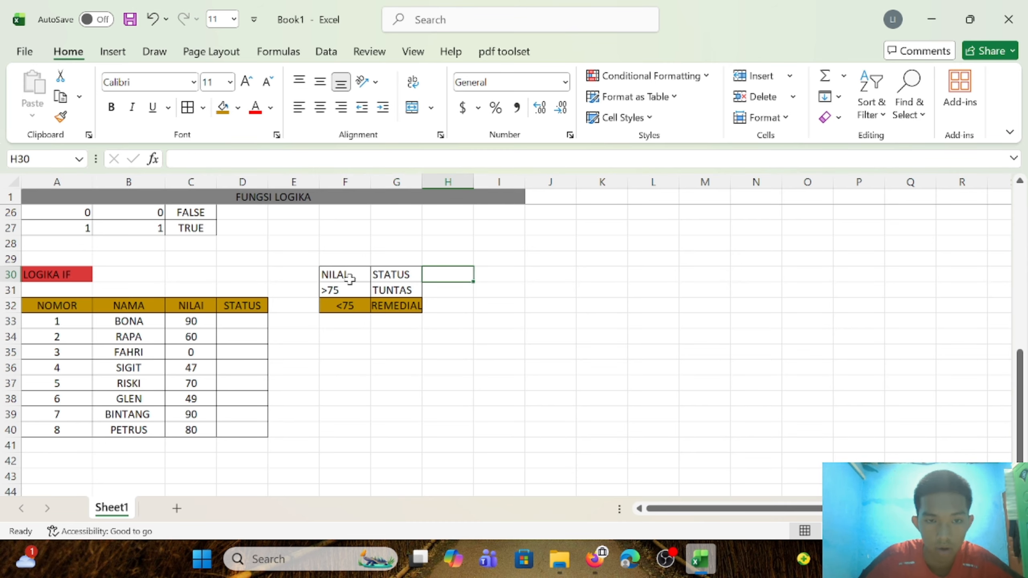
- Fill the criteria table range F30:G32 with the same dark gold color as the LOGIKA IF table header
left_click_drag(349, 278, 405, 316)
left_click(449, 290)
left_click_drag(336, 276, 398, 301)
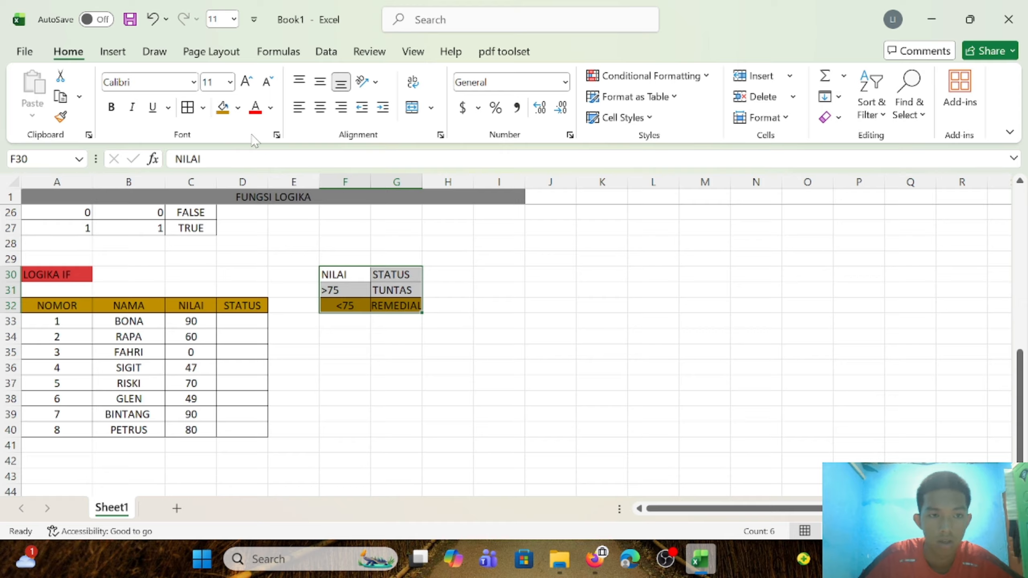
left_click(224, 108)
left_click(541, 261)
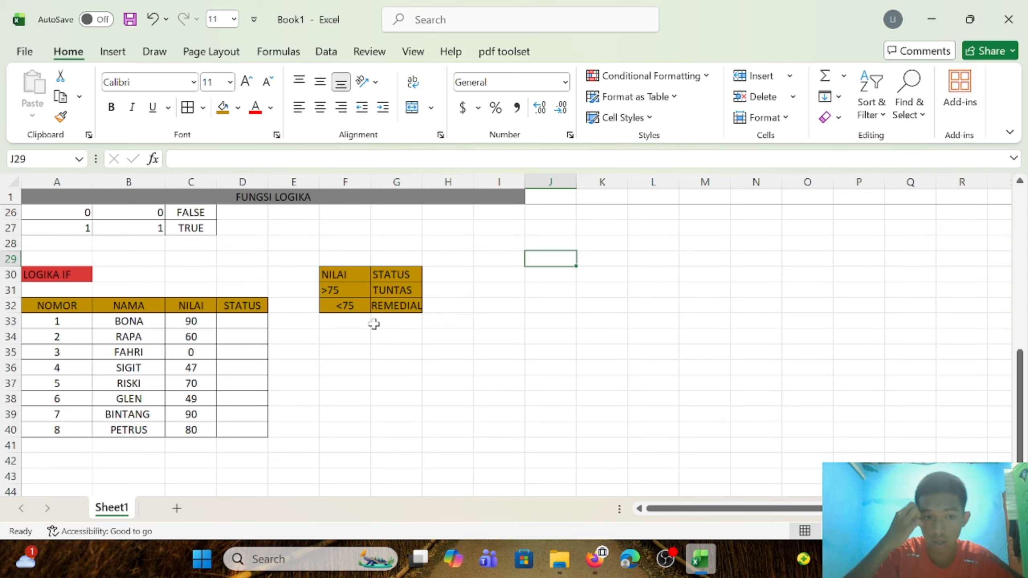
- Make the criteria table headers NILAI and STATUS in F30:G30 bold
left_click_drag(351, 275, 413, 275)
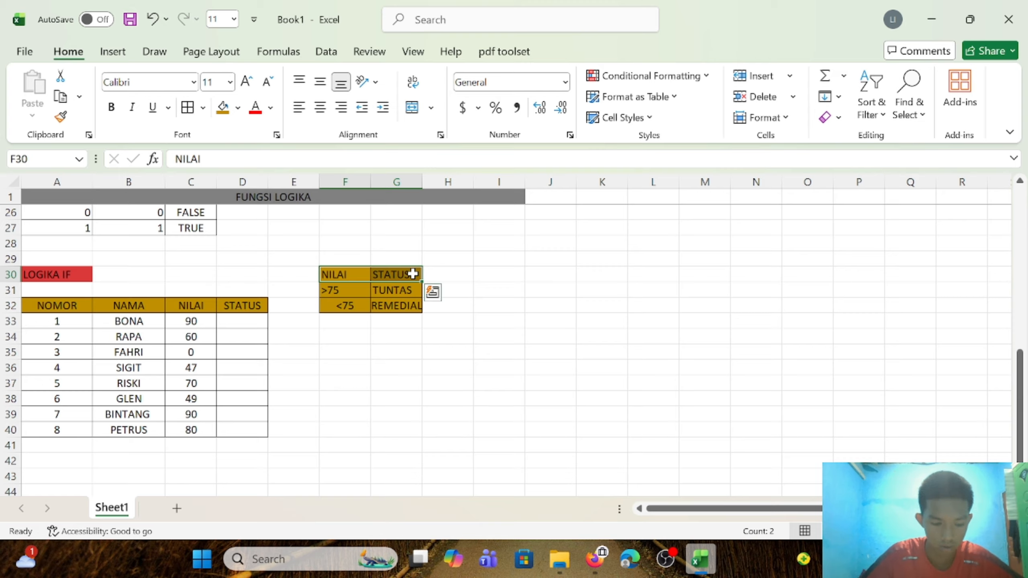
left_click(111, 107)
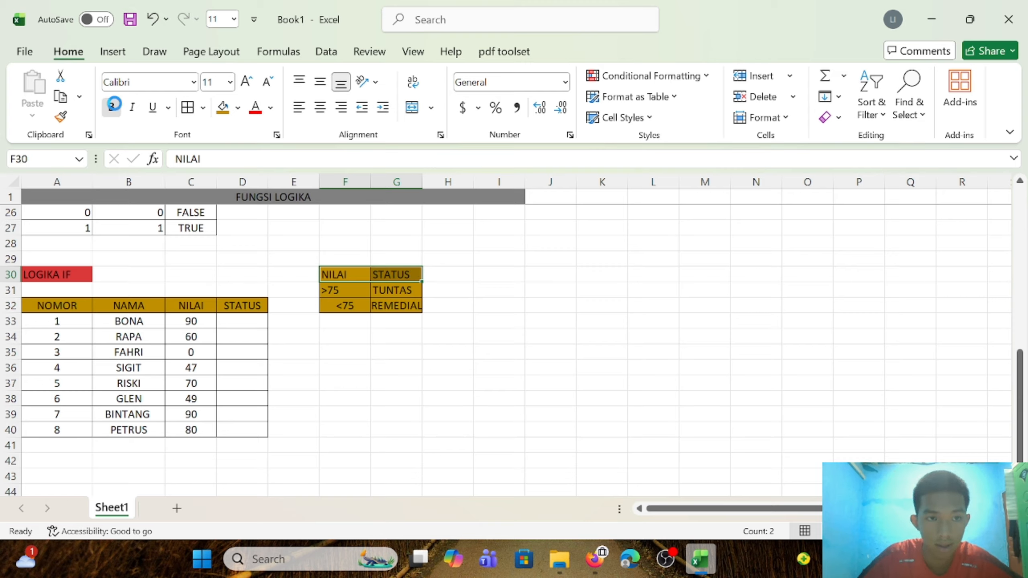
left_click(510, 262)
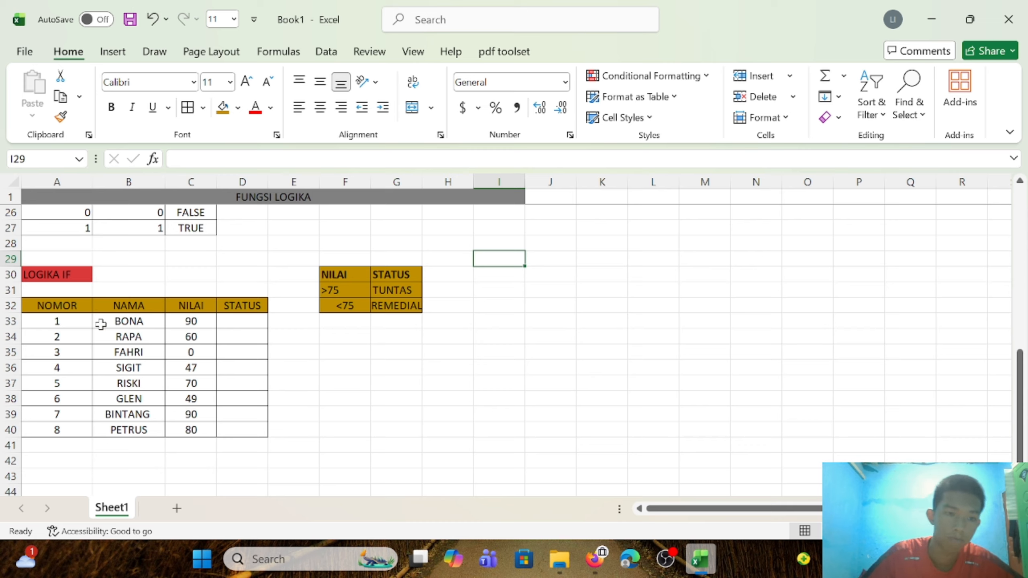
- Make the LOGIKA IF table header row A32:D32 bold
left_click(56, 309)
left_click_drag(126, 308, 230, 307)
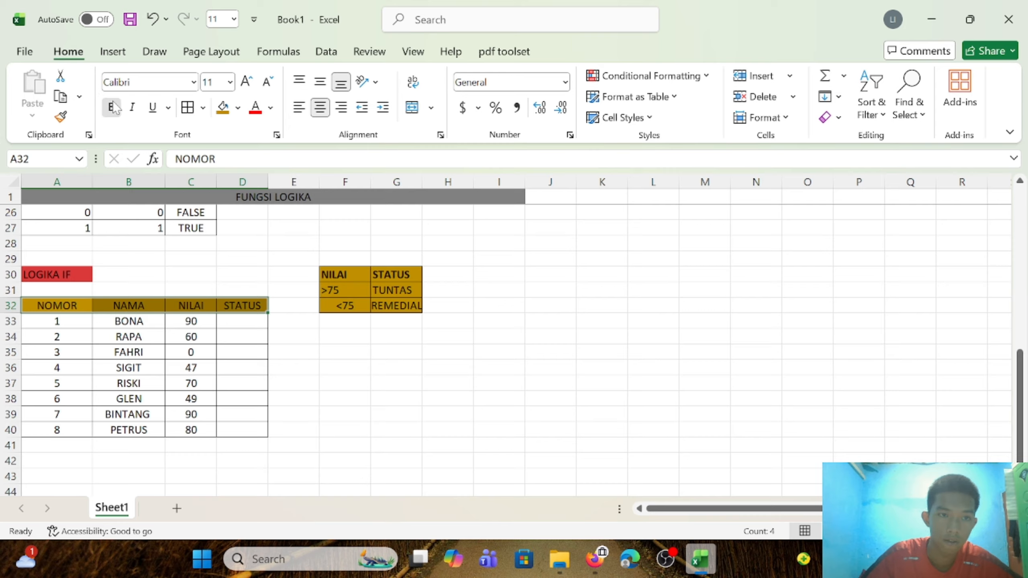
left_click(112, 107)
left_click(272, 239)
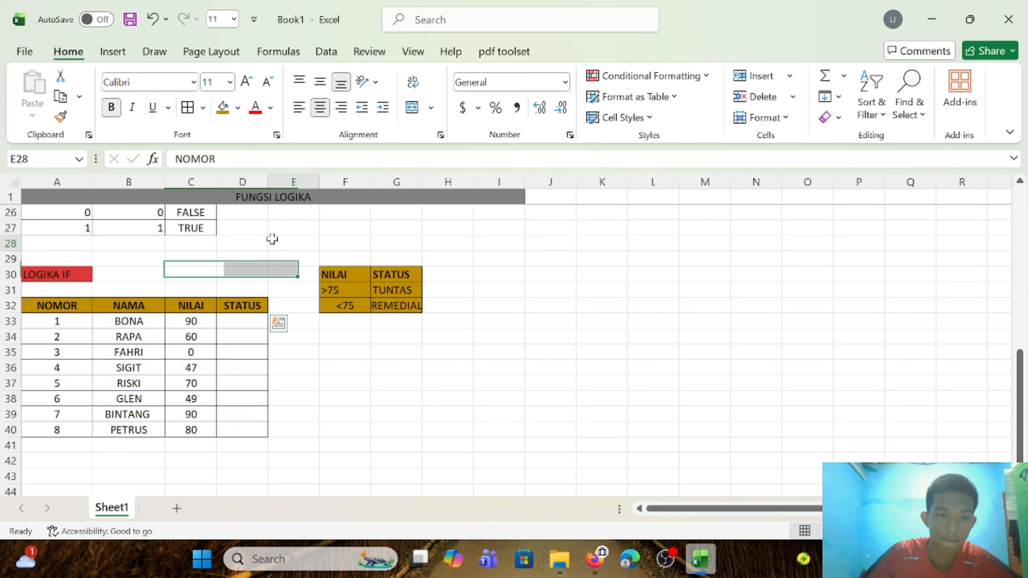
- Enter the formula =IF(C33>=75,"TUNTAS","REMEDIAL") in cell D33 for the first student's status
left_click(234, 326)
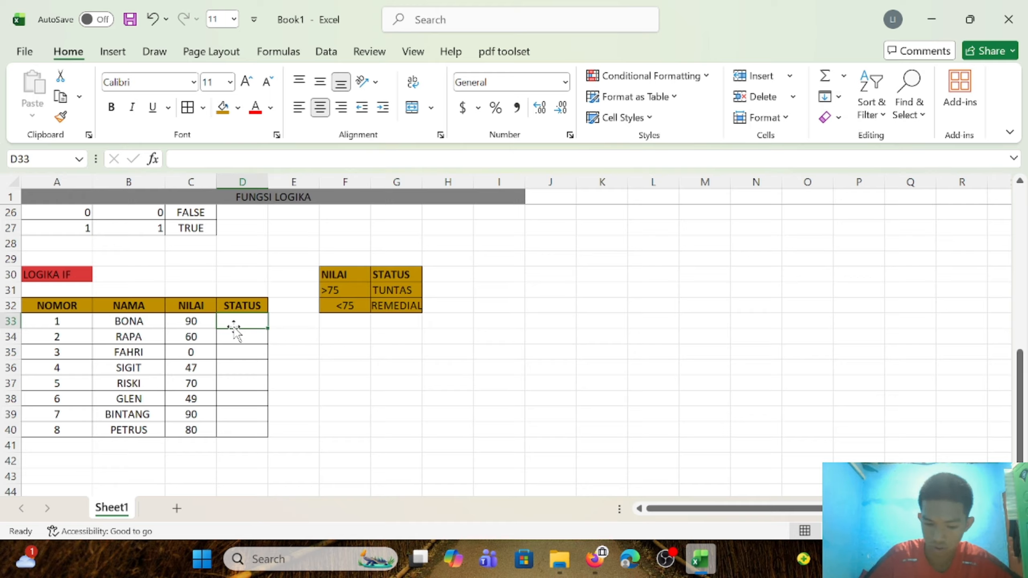
type("=IF")
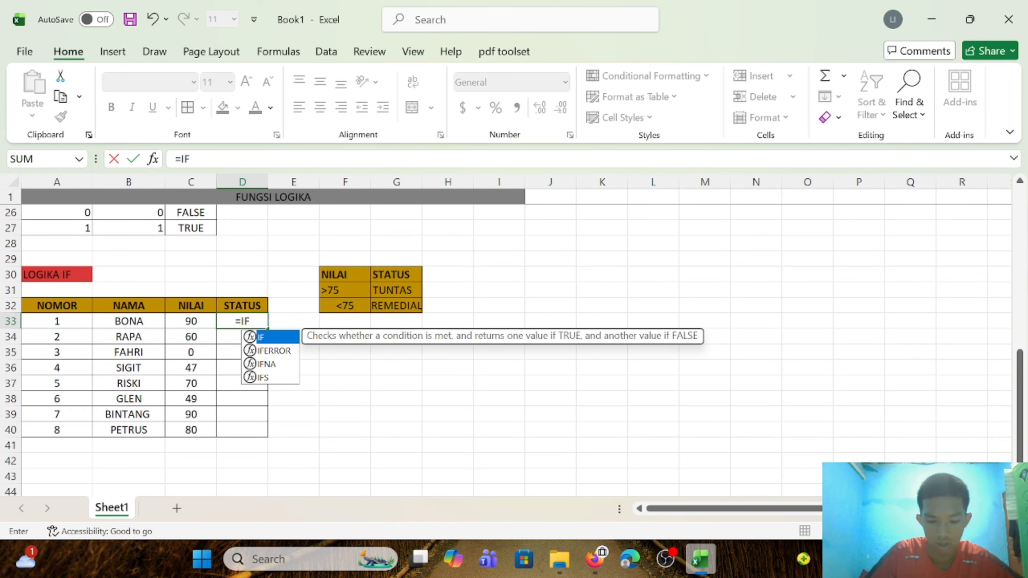
type("(")
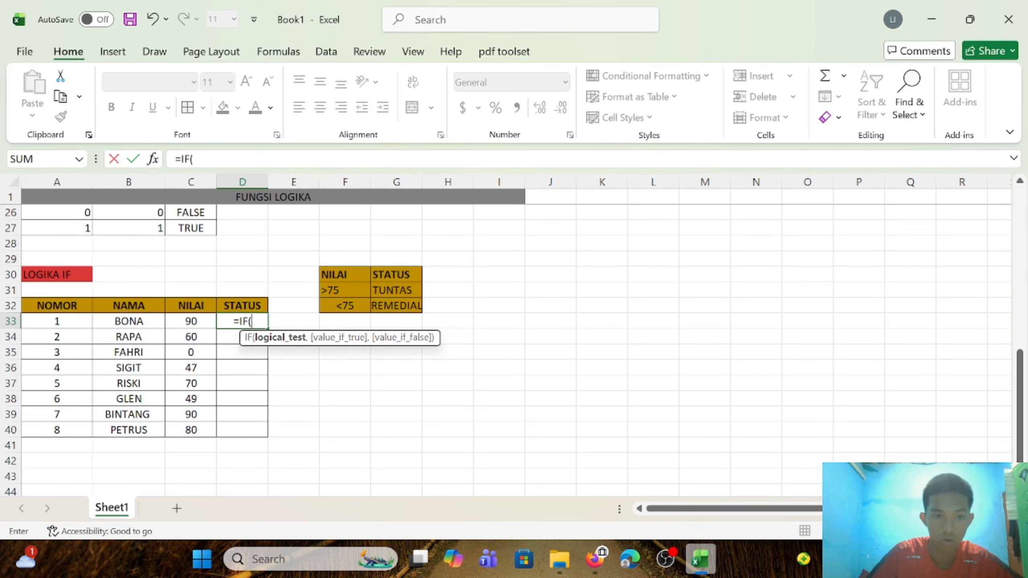
left_click(195, 320)
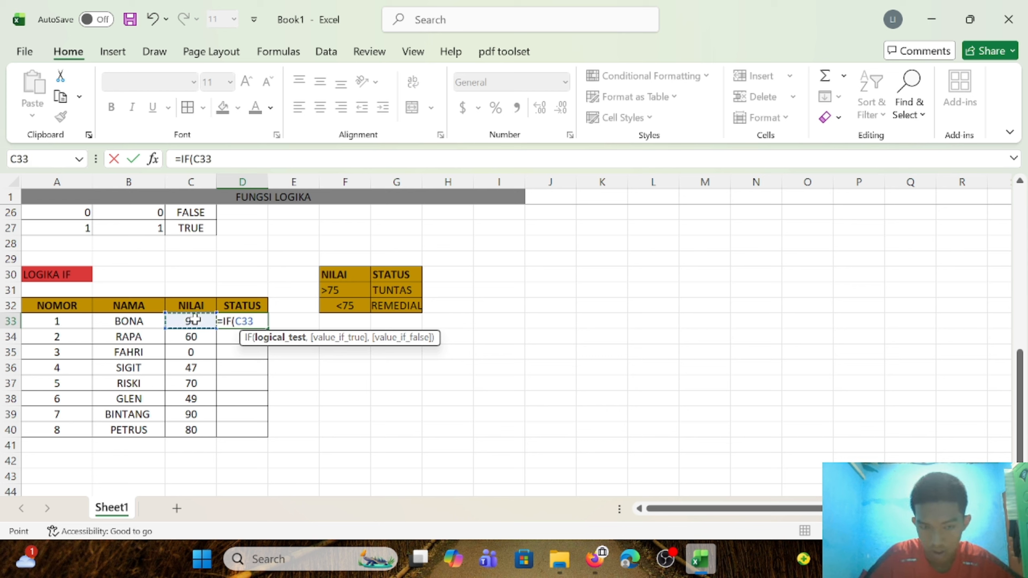
type(".")
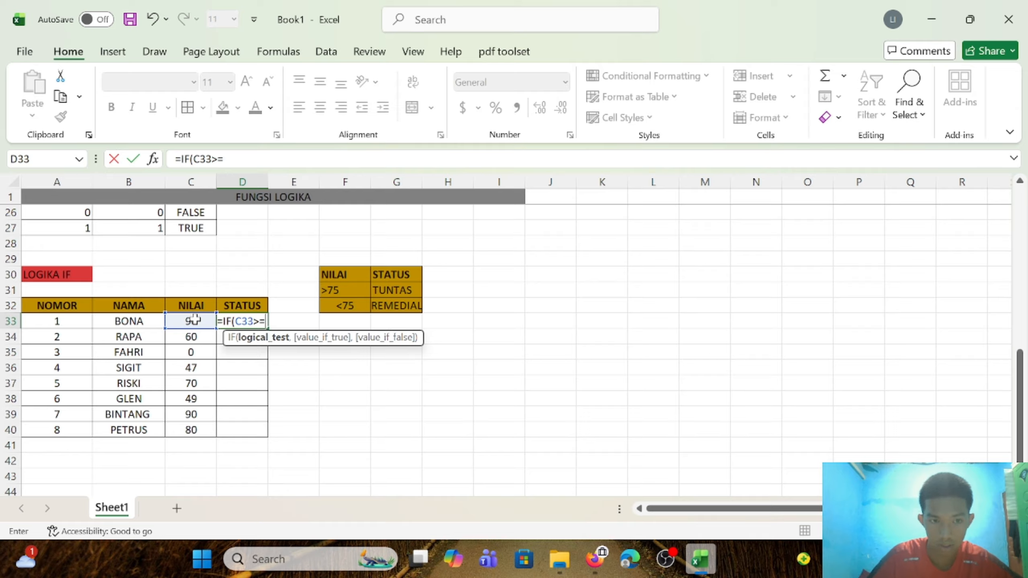
type("=75")
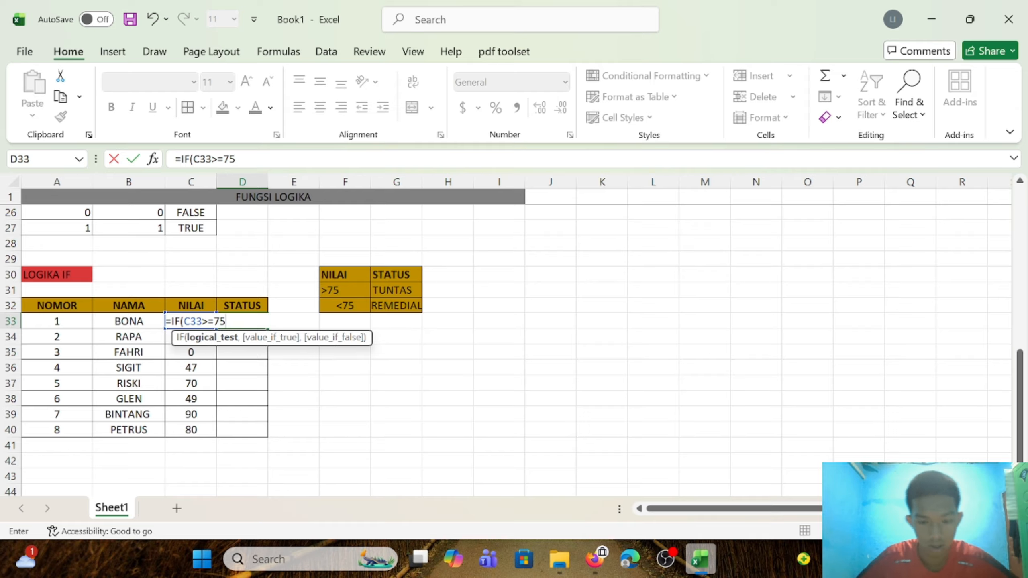
type(",")
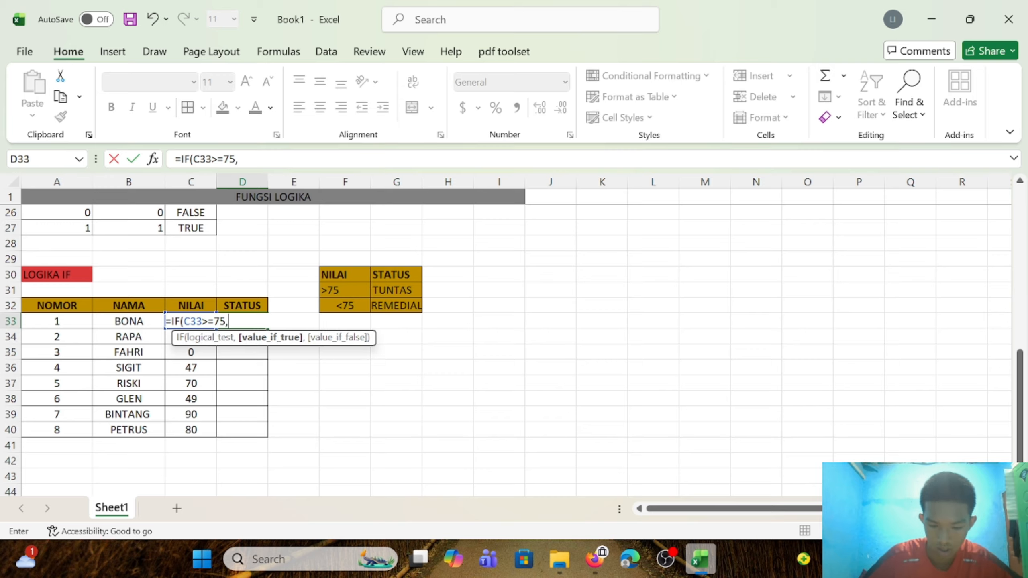
type("\"TUNTAS")
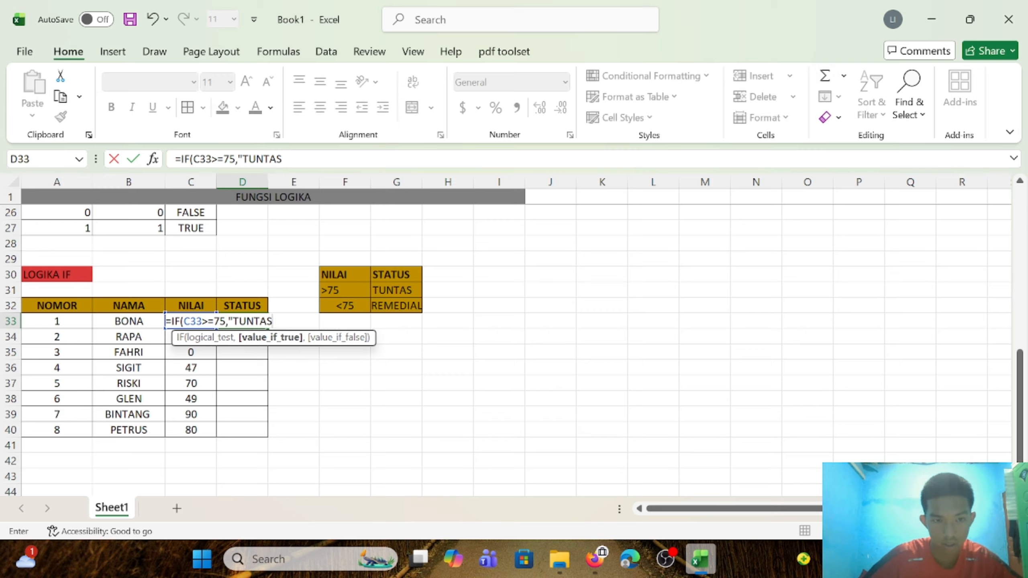
type("\"")
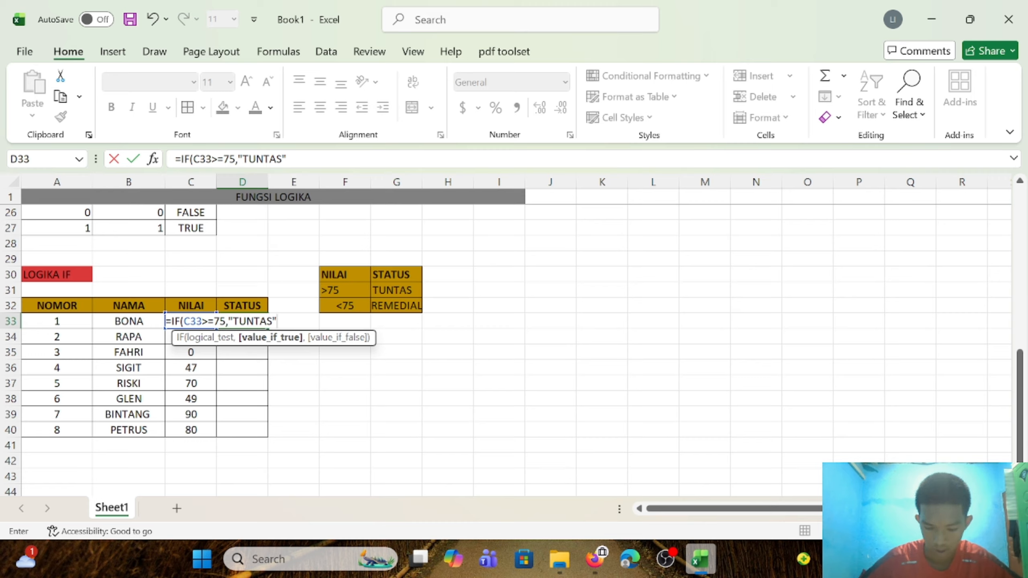
type(",\"REMEDIAL")
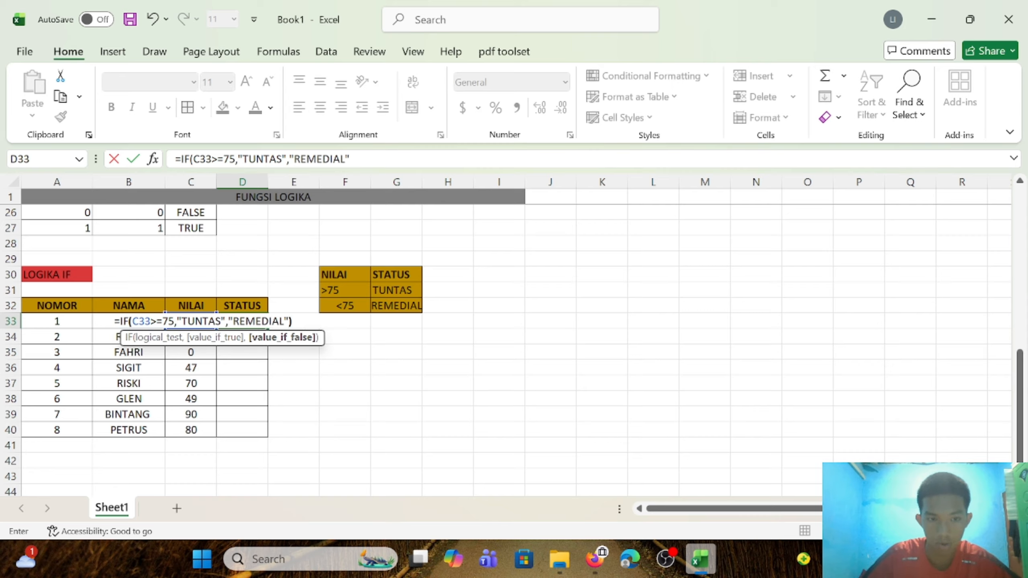
type("\")")
key("Return")
type("A")
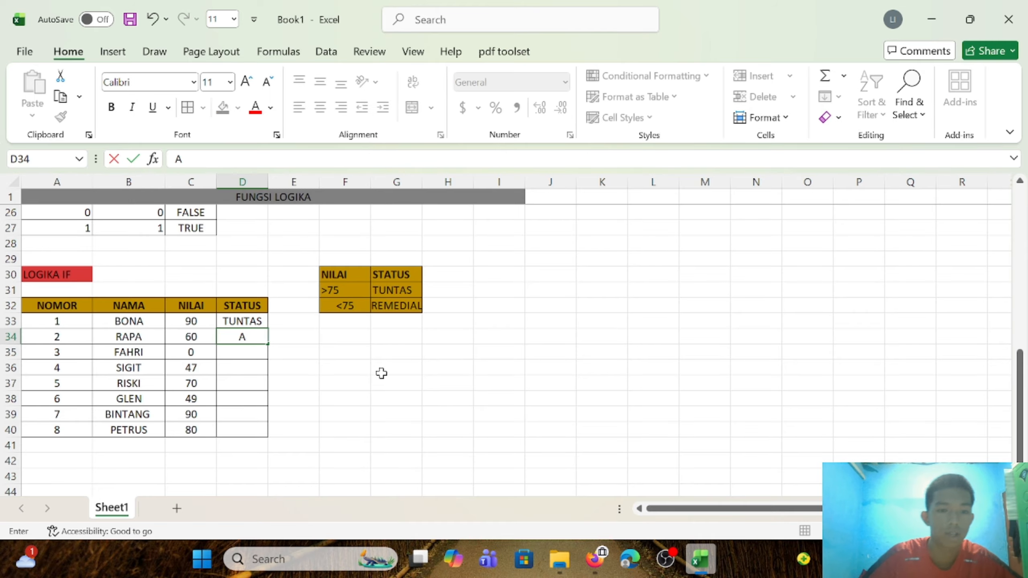
key("BackSpace")
left_click(384, 365)
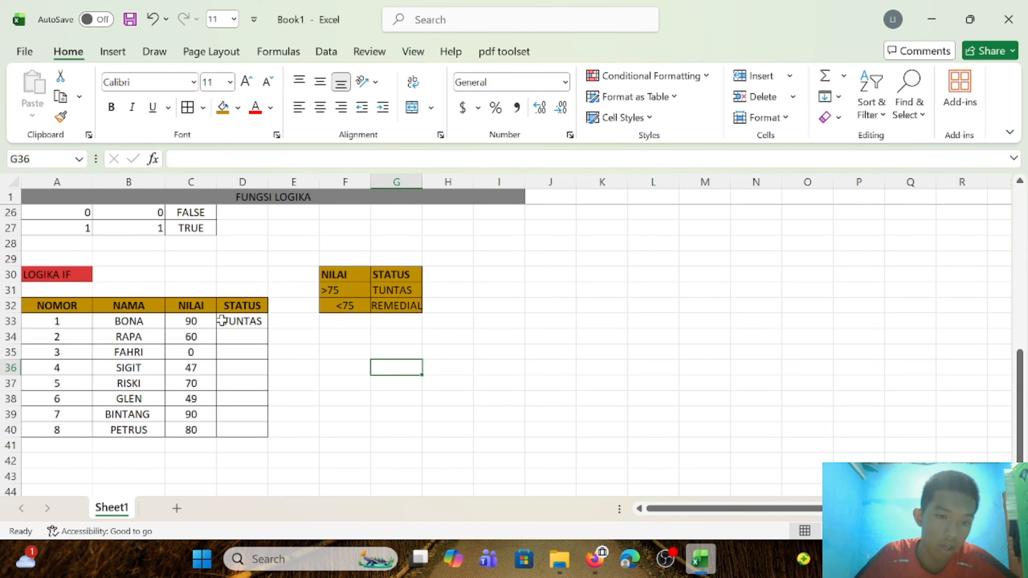
- Move the criteria table from F30:G32 one column over to E30:F32, adjoining the LOGIKA IF table
left_click_drag(336, 276, 405, 308)
left_click(401, 352)
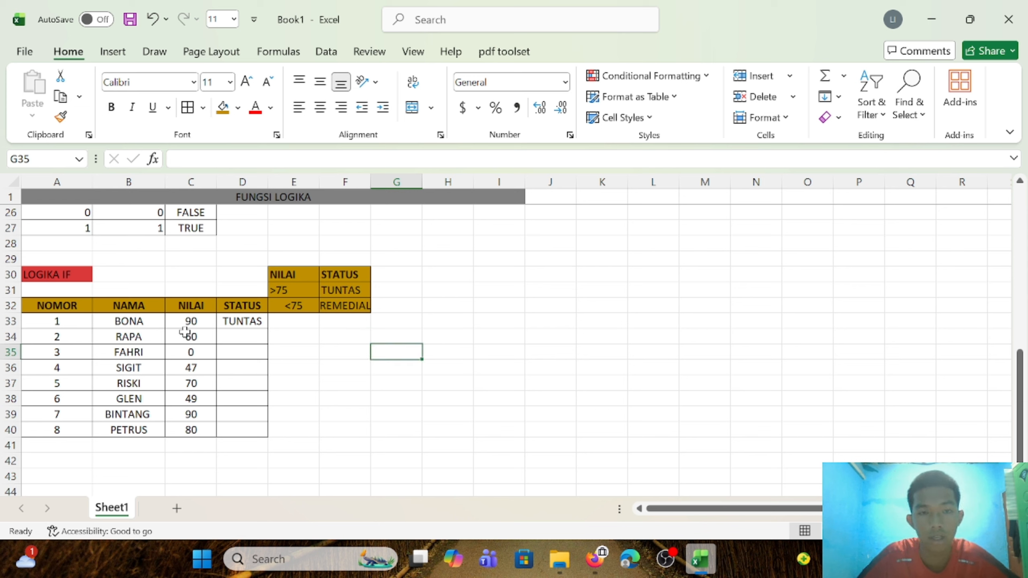
- Enter the formula =IF(C34>=75,"TUNTAS","REMEDIAL") in cell D34 for the second student's status
left_click(230, 341)
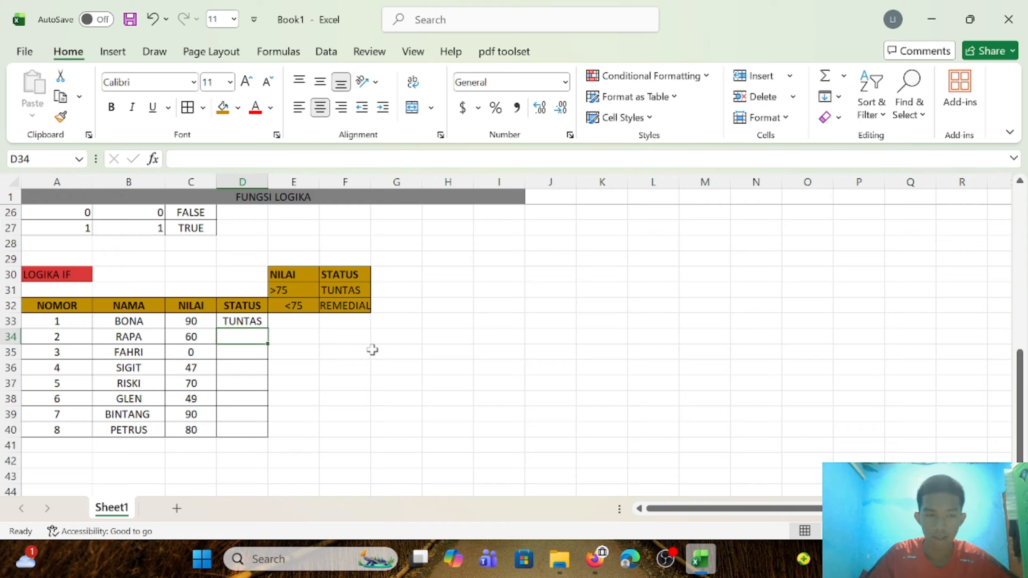
type("=")
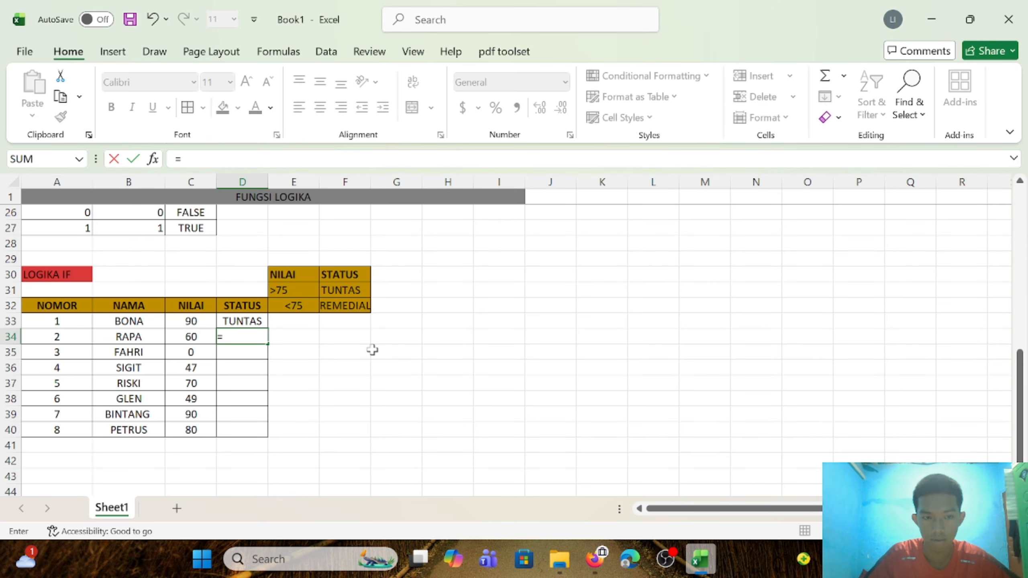
type("IF(")
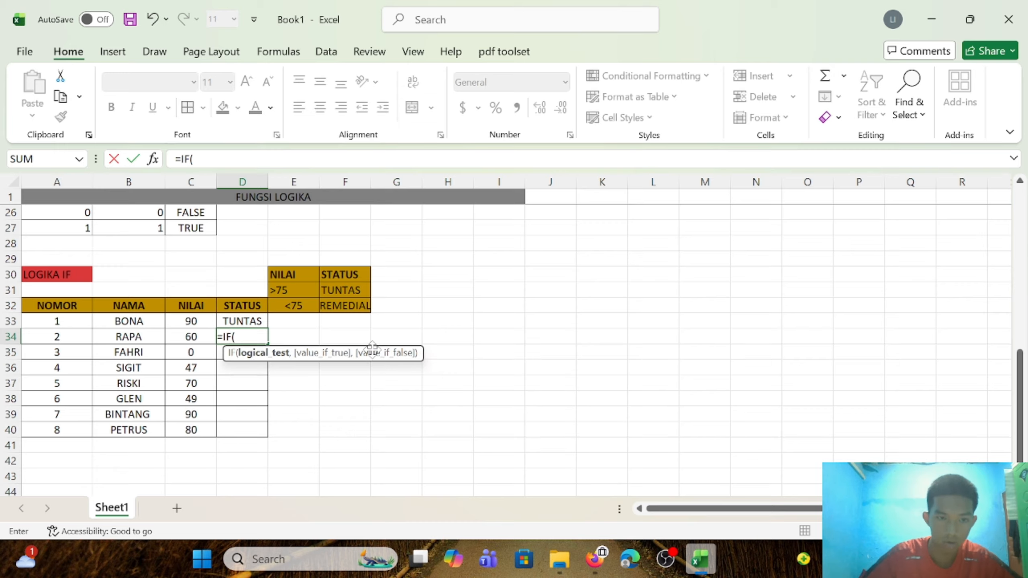
left_click(196, 338)
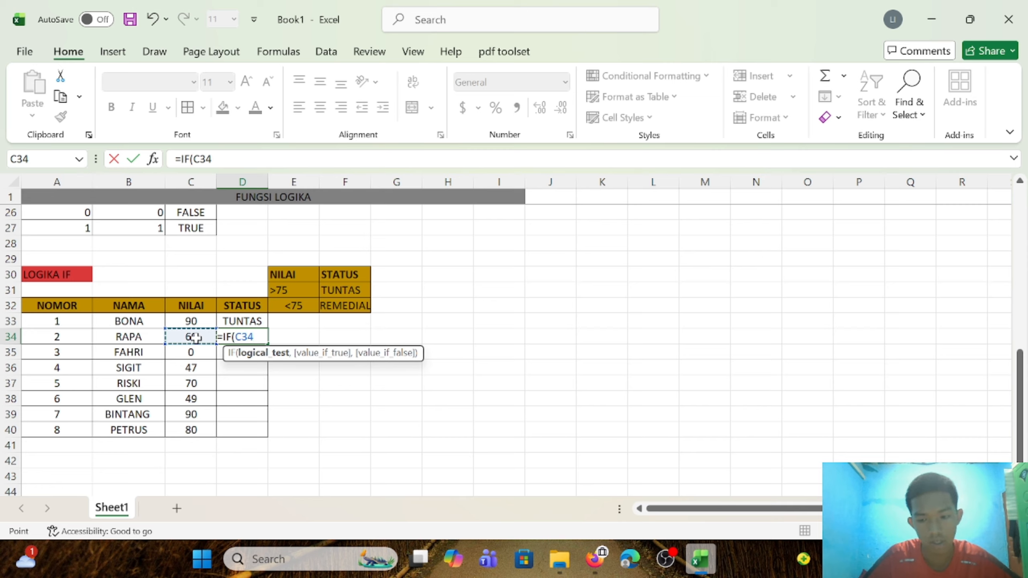
type(".")
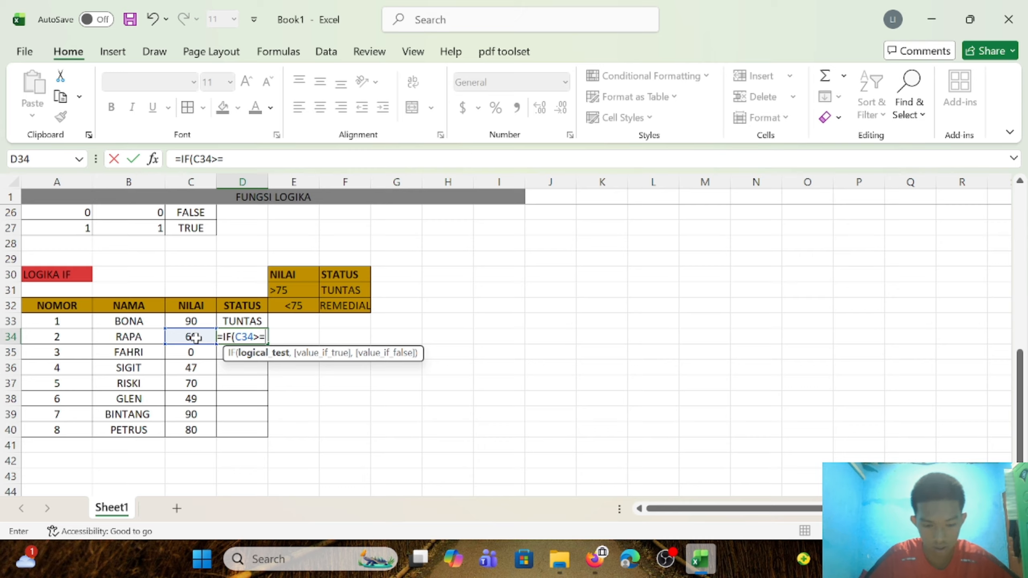
type("75")
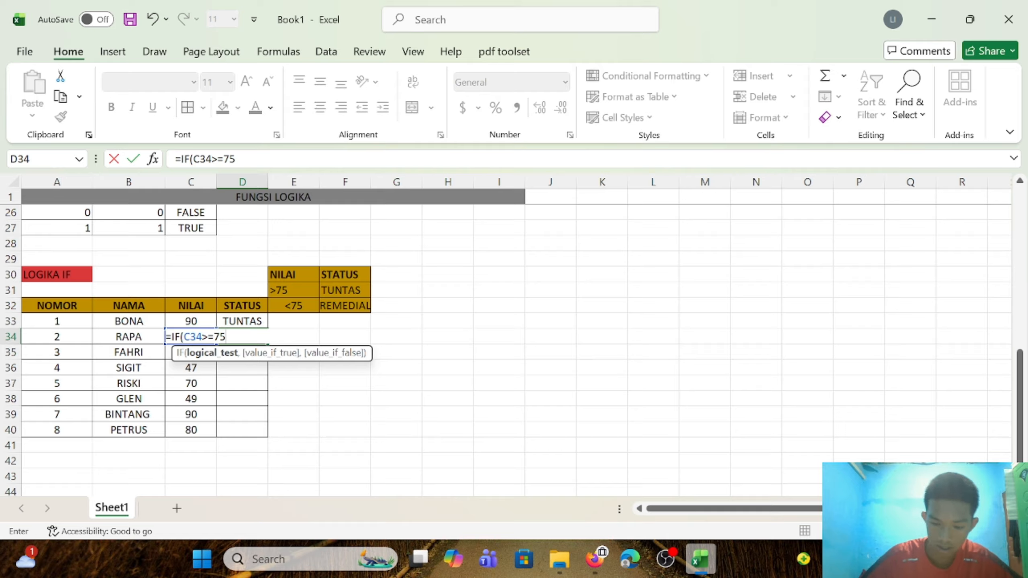
type(",\"TUNTAS")
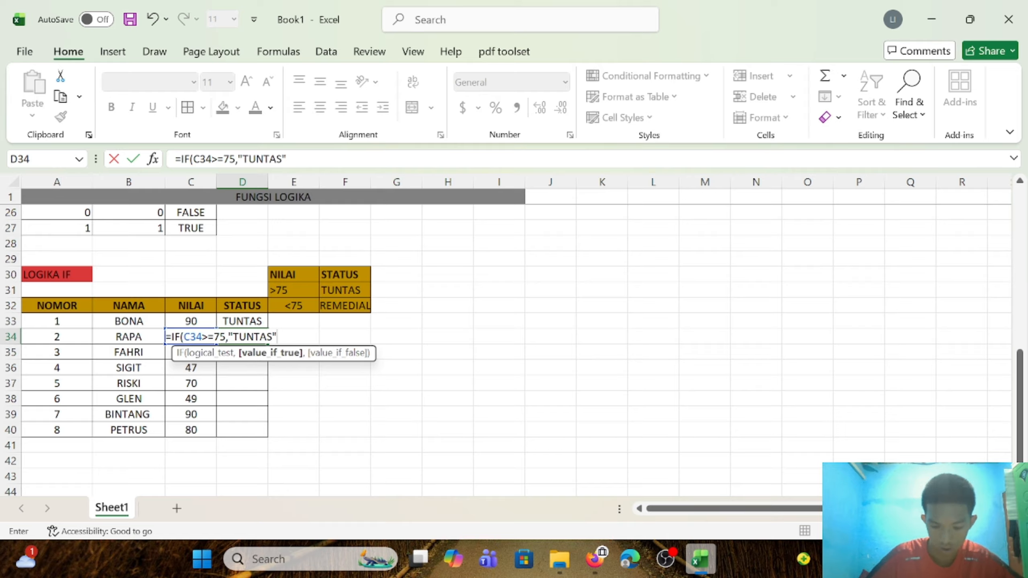
type("\",")
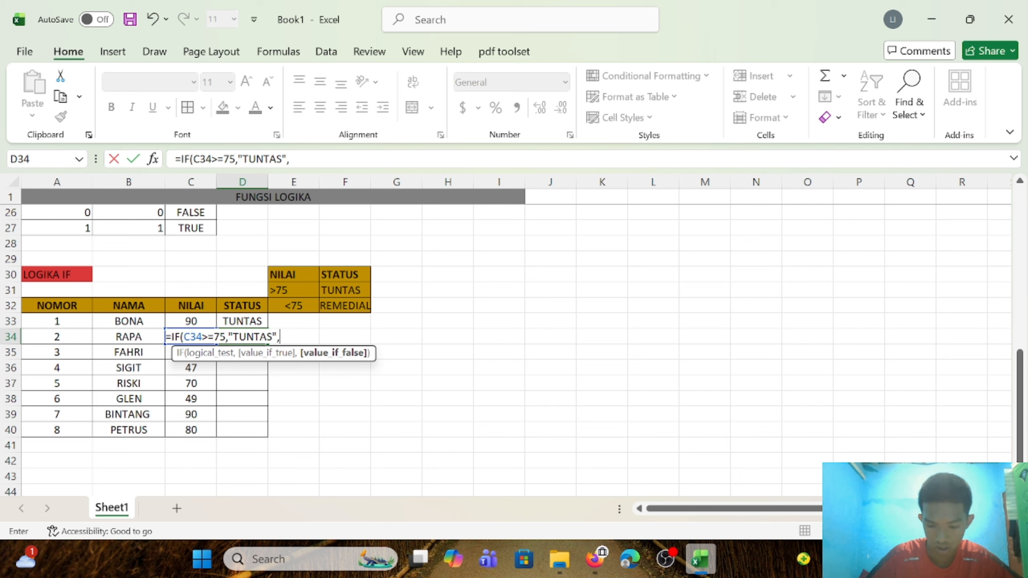
type("\"REMEDIA")
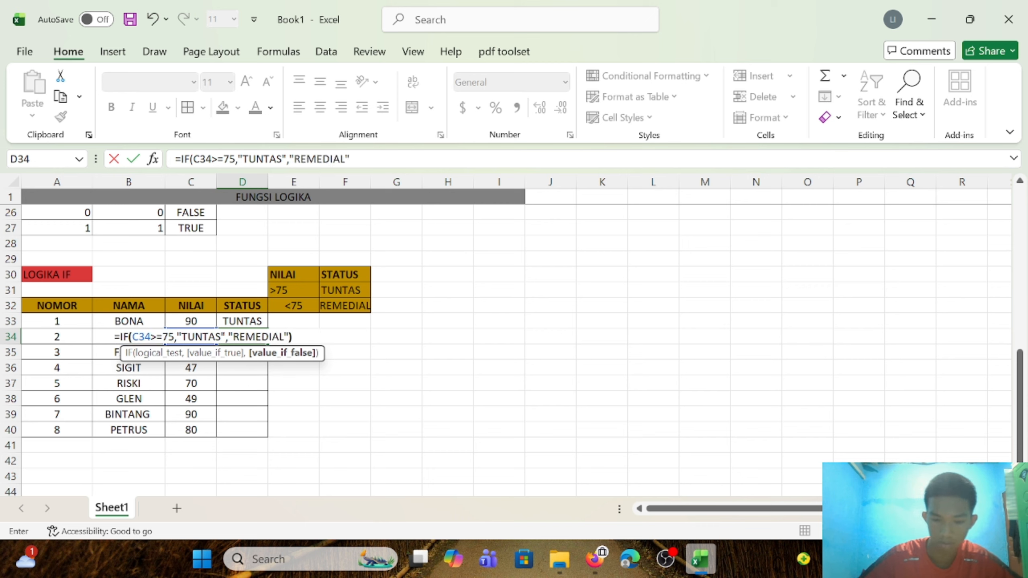
type("L\")")
key("Return")
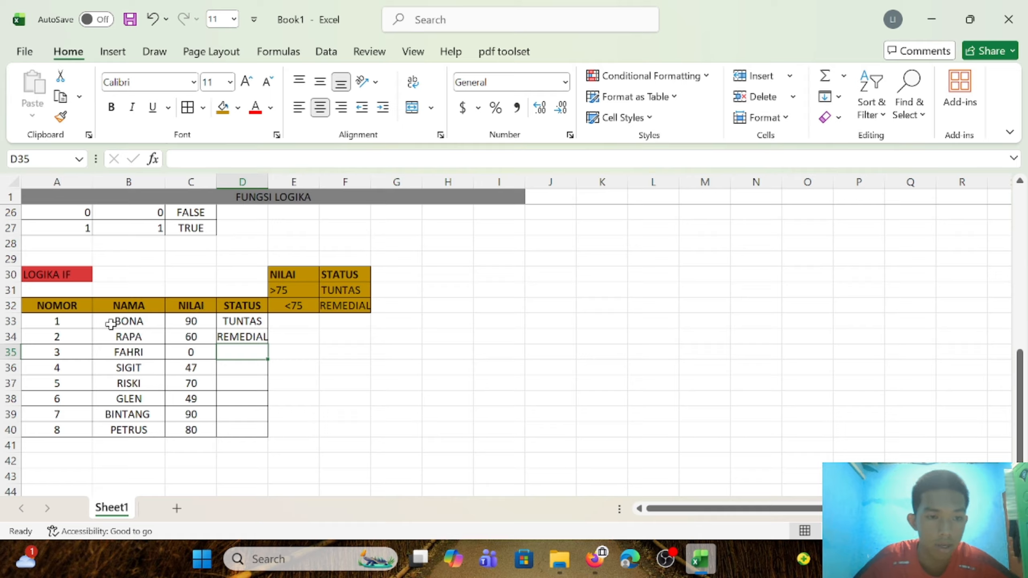
left_click(208, 341)
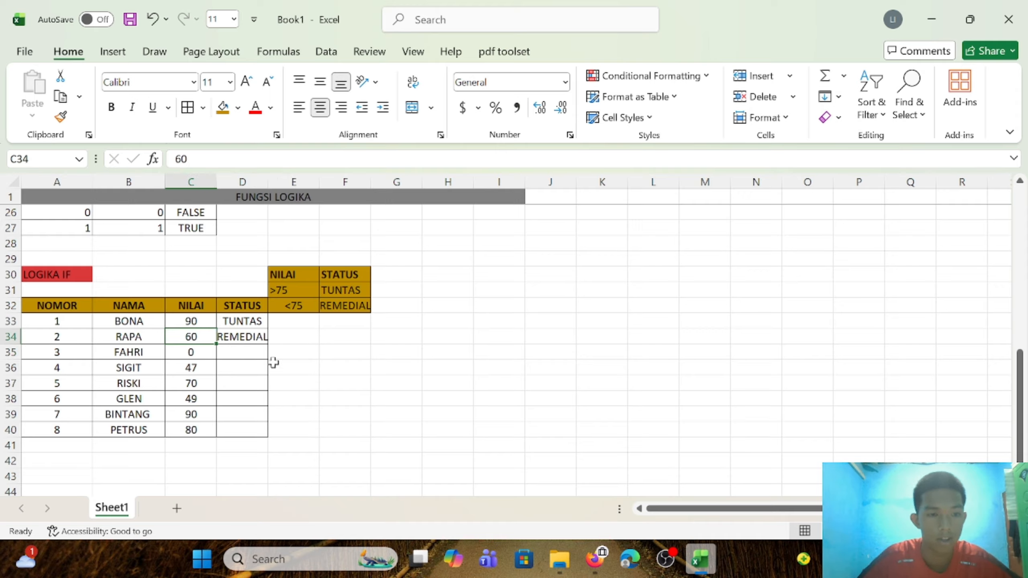
- Fill the status formula from D34 down to D40 for the remaining students
left_click(344, 367)
left_click(238, 341)
left_click(246, 322)
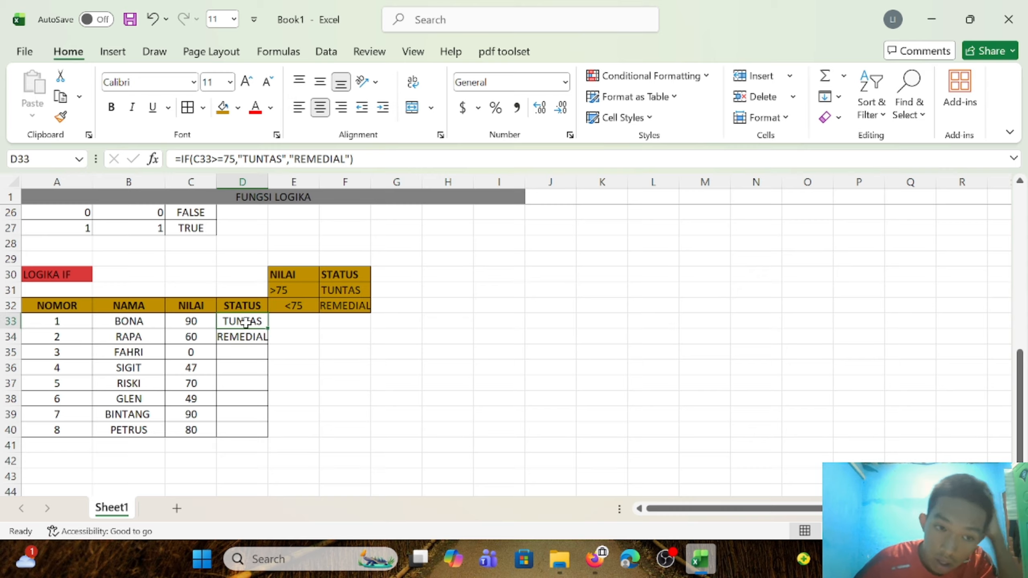
scroll(158, 336, "down", 4)
scroll(86, 358, "up", 3)
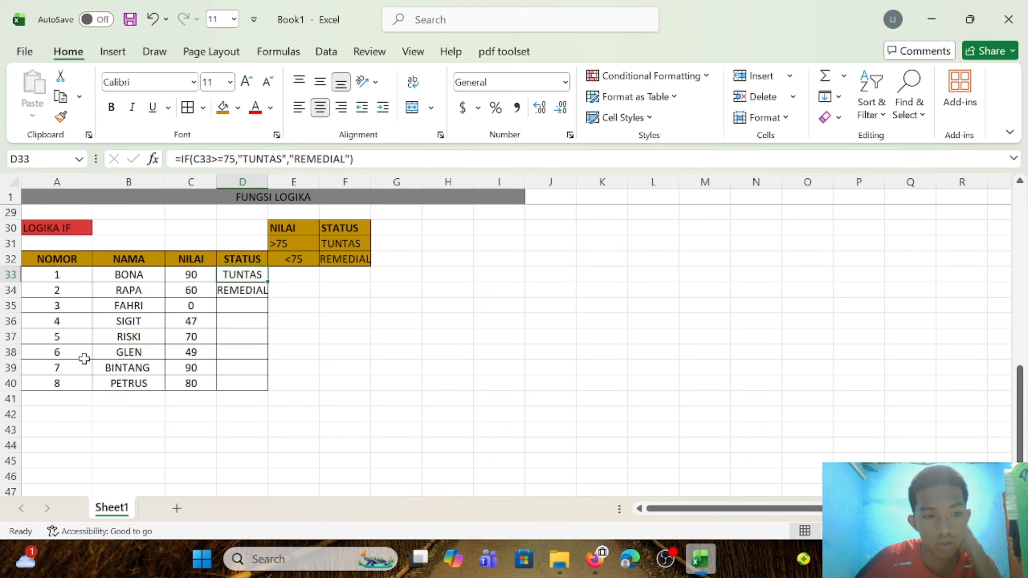
left_click(252, 292)
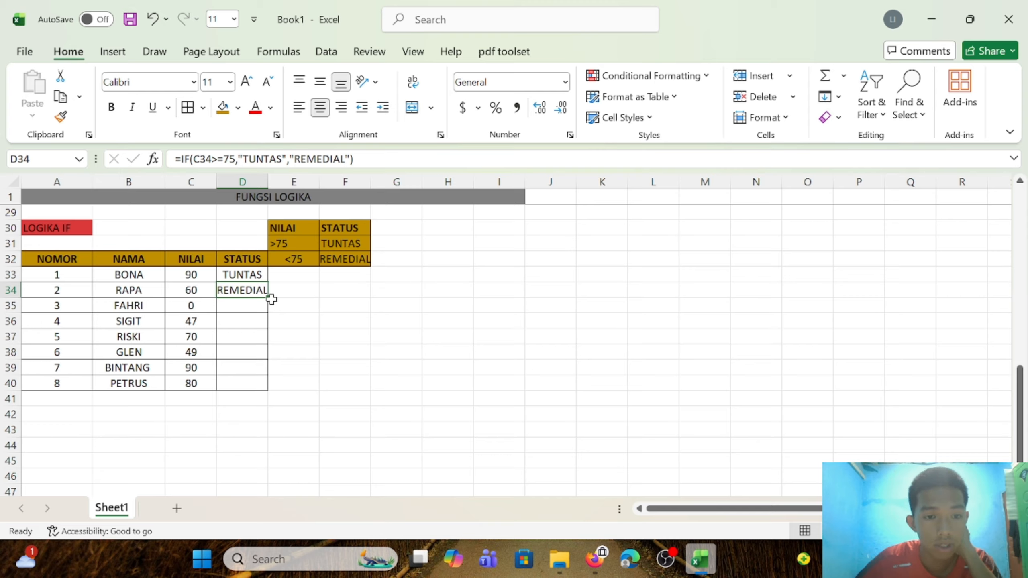
left_click_drag(267, 297, 268, 390)
left_click(401, 327)
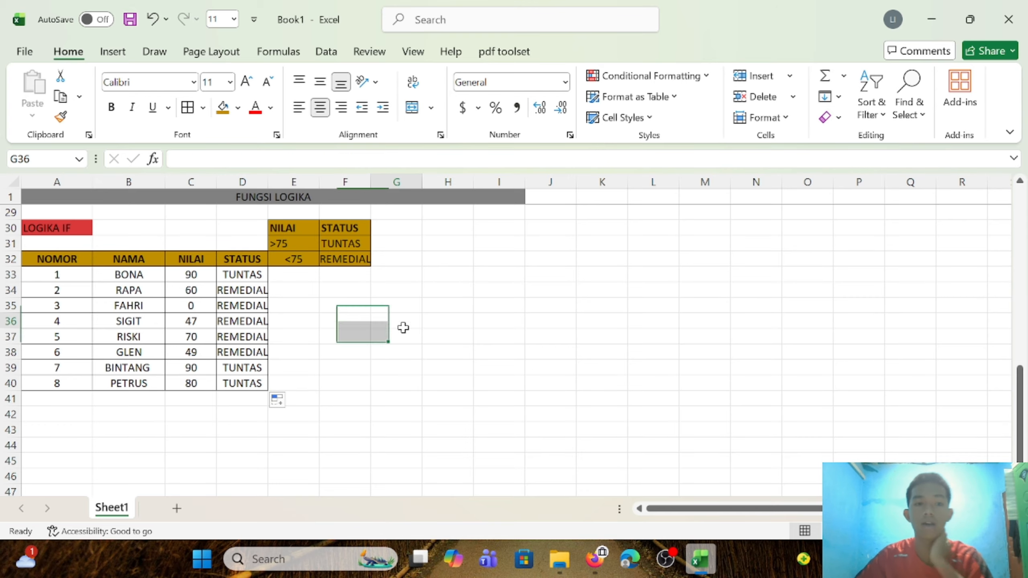
- Check the scores and TUNTAS or REMEDIAL statuses of the students in rows 36, 37, 39 and 40
left_click(144, 325)
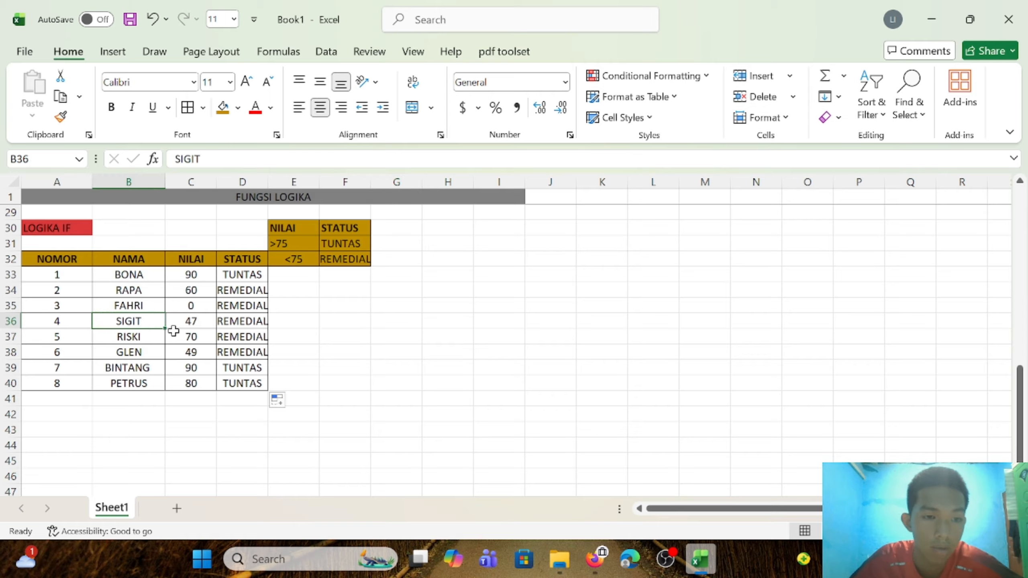
left_click(186, 323)
left_click(234, 325)
left_click(129, 336)
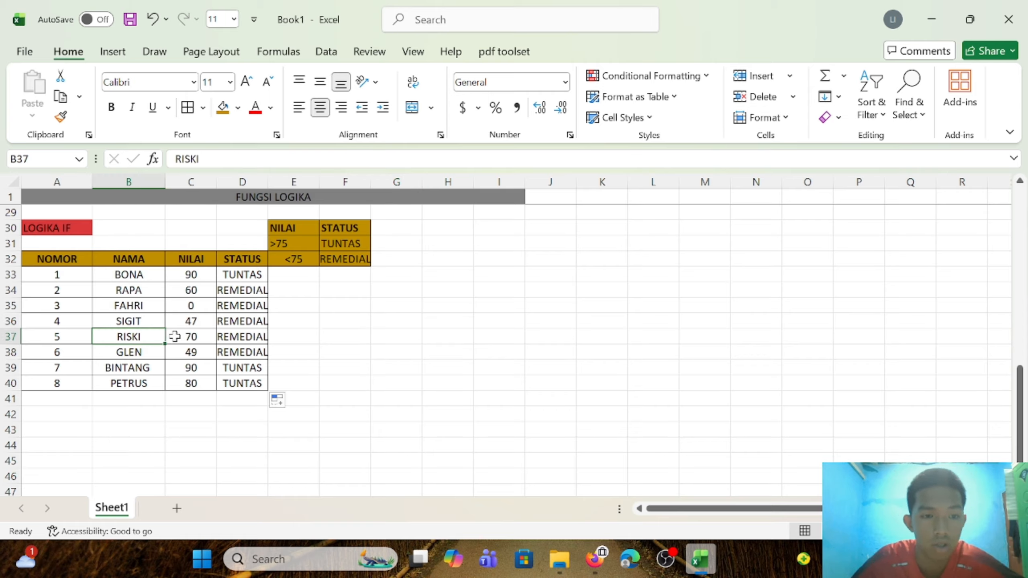
left_click(247, 336)
left_click(130, 369)
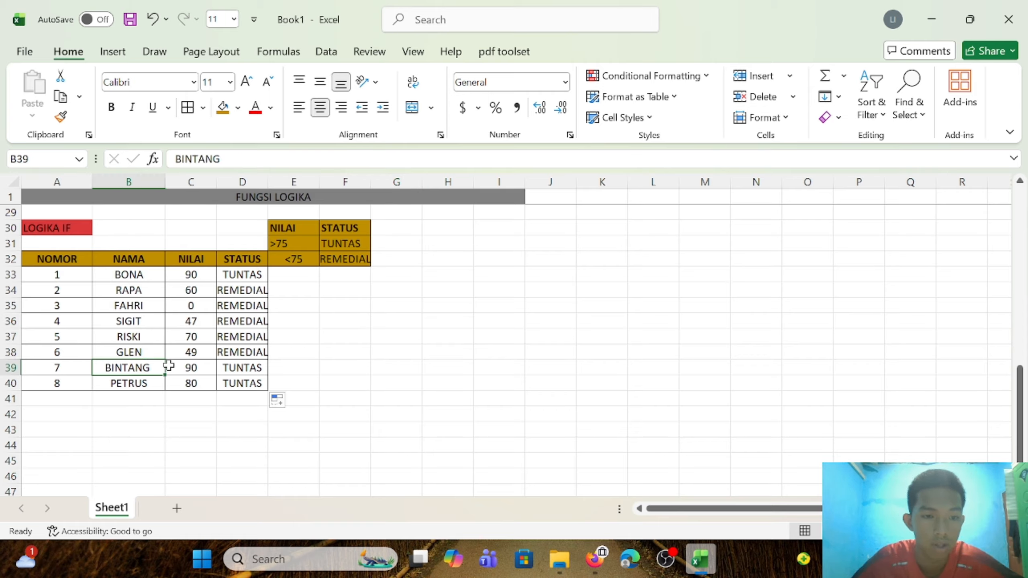
left_click(186, 367)
left_click(230, 367)
left_click(134, 384)
left_click(195, 385)
left_click(243, 384)
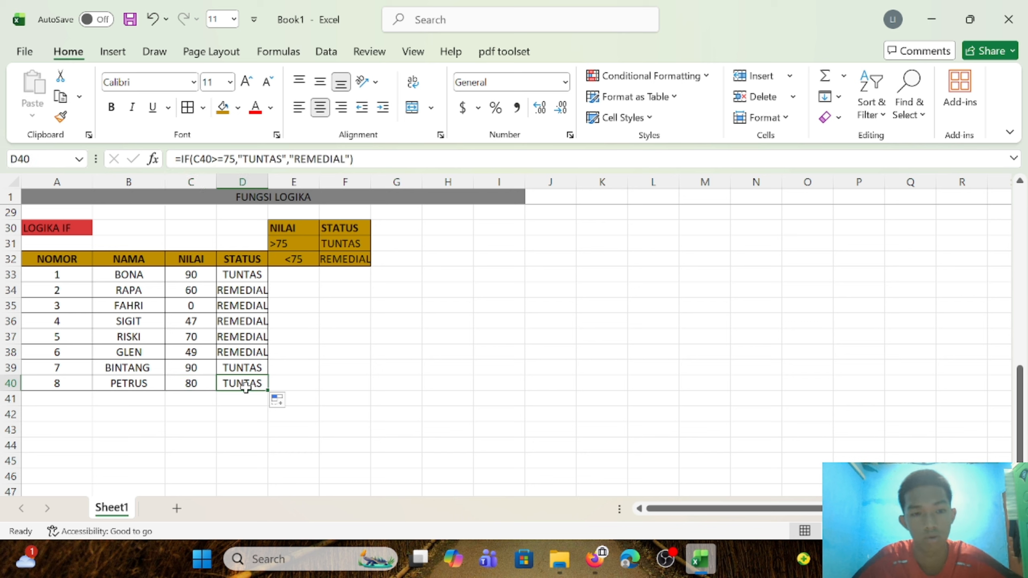
left_click(388, 337)
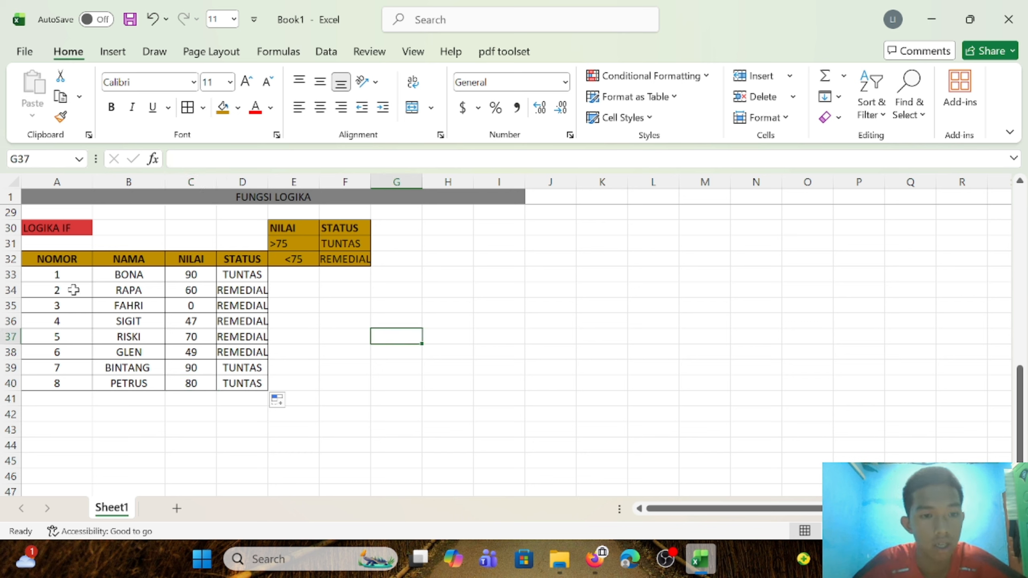
- Inspect the row-numbering formula in cell A33 of the NOMOR column
left_click(67, 278)
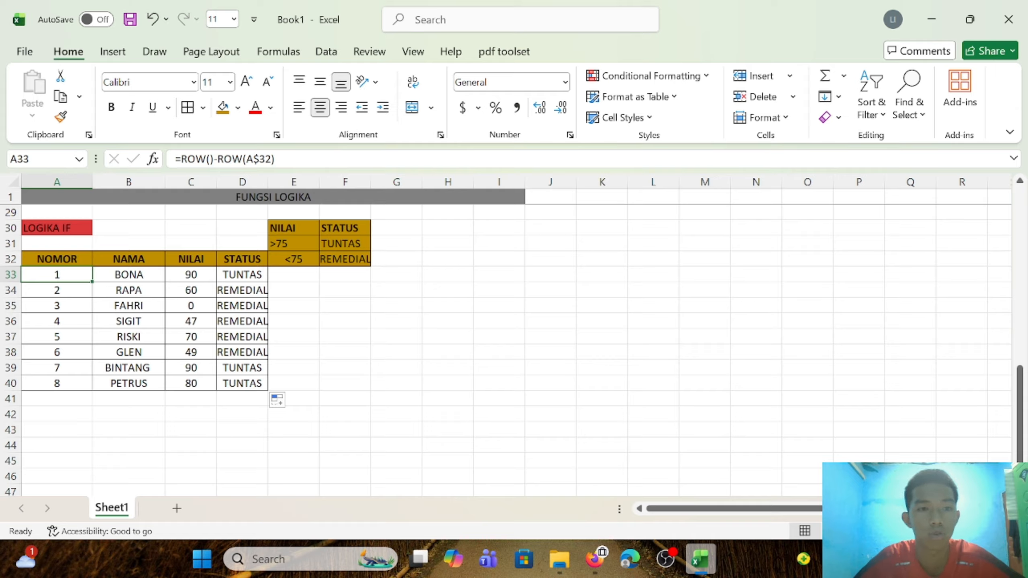
left_click_drag(277, 159, 187, 159)
left_click(316, 319)
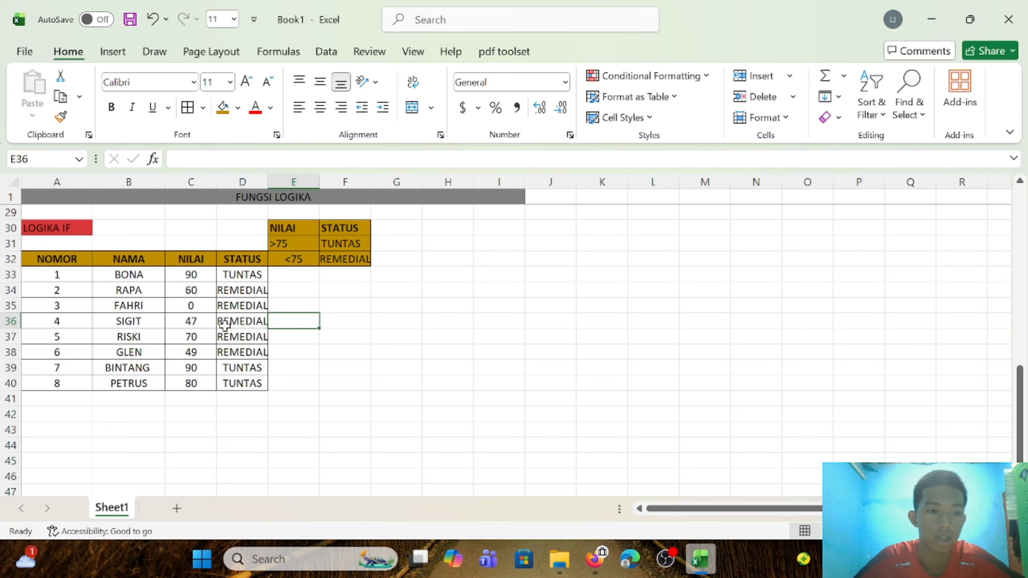
- Clear the fifth student's number, name, score and status in cells A37:D37
left_click(62, 340)
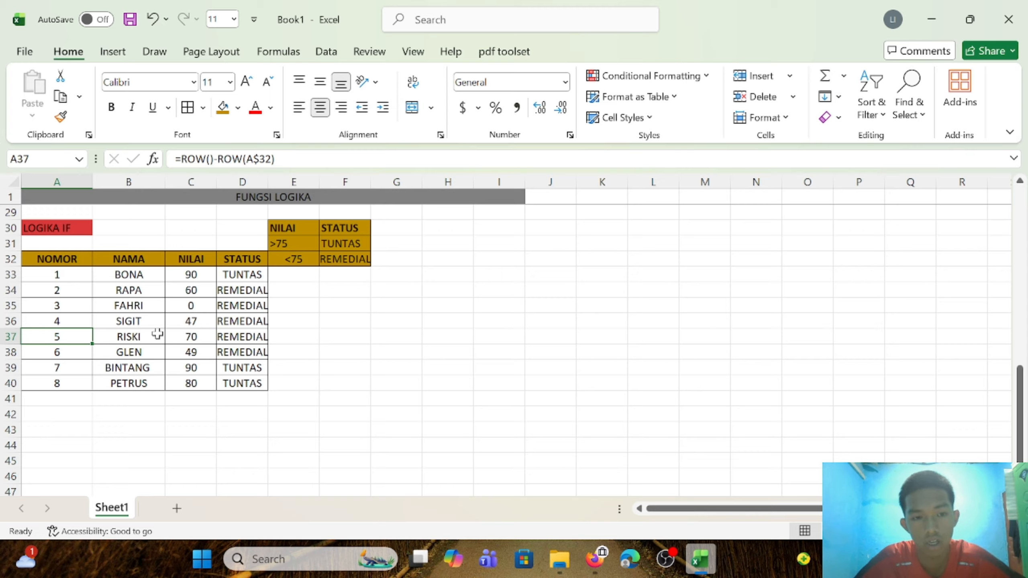
left_click_drag(87, 335, 226, 337)
left_click(67, 338)
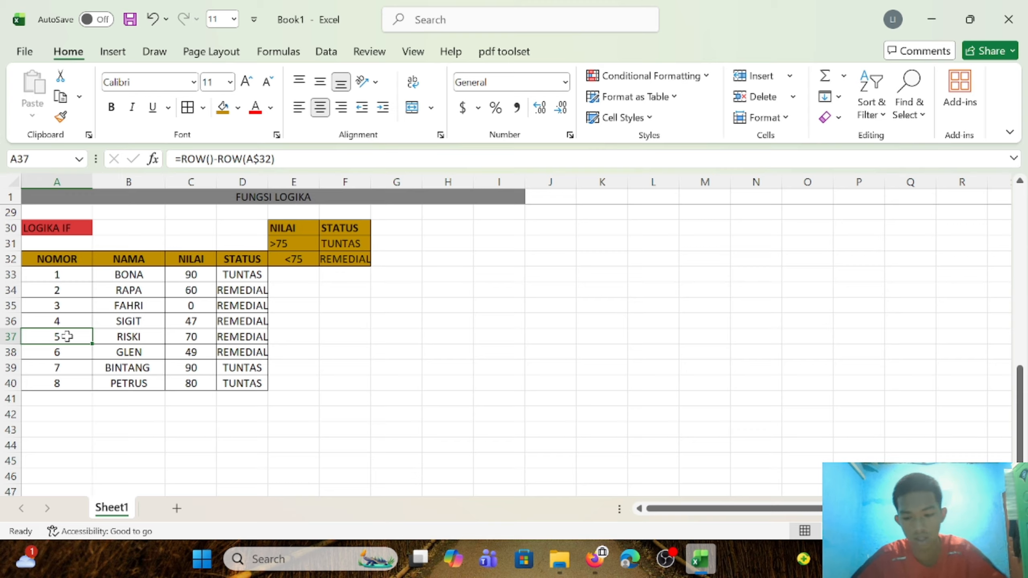
key("BackSpace")
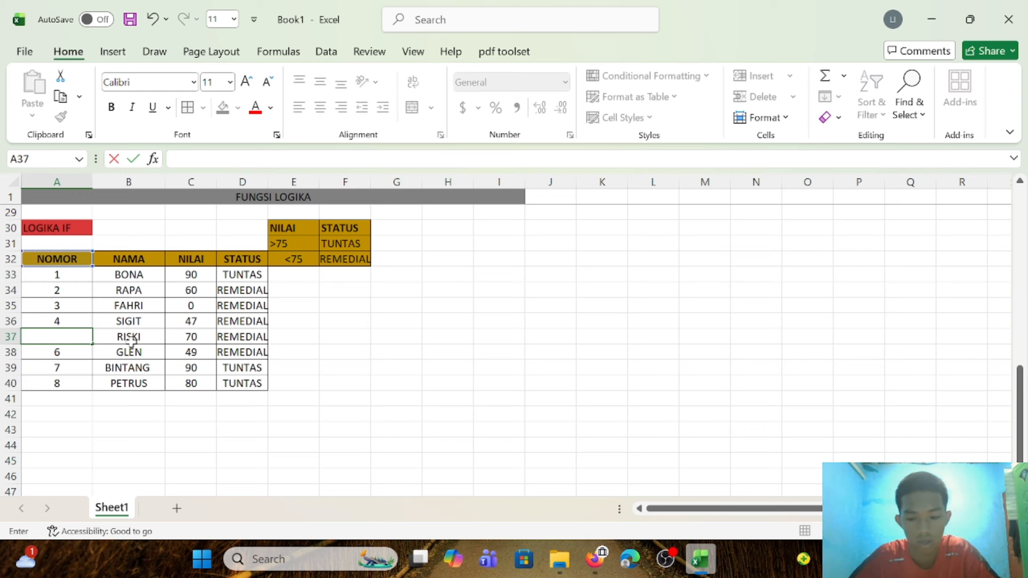
left_click(153, 339)
key("BackSpace")
left_click(192, 337)
key("BackSpace")
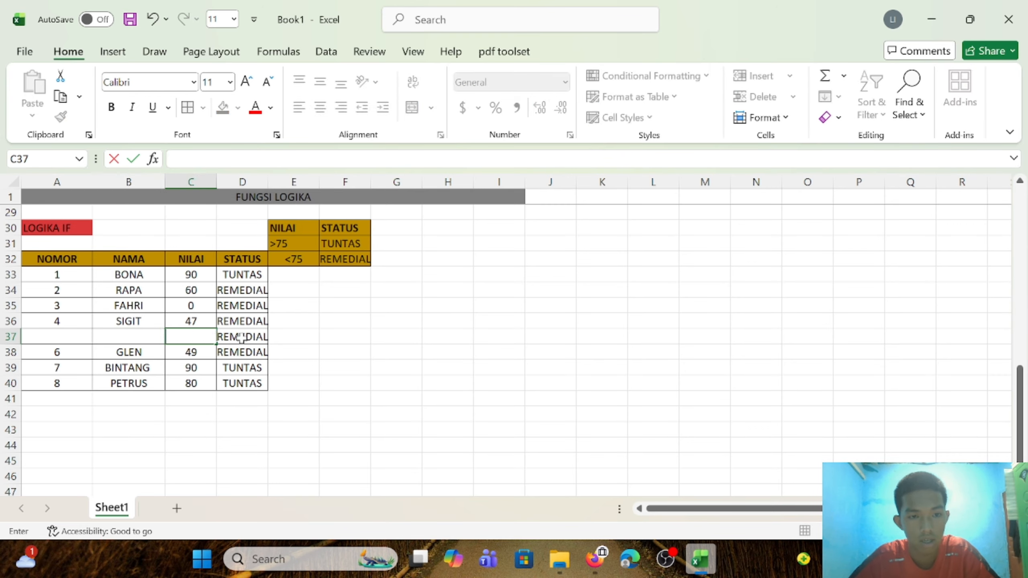
left_click(243, 337)
key("BackSpace")
key("Return")
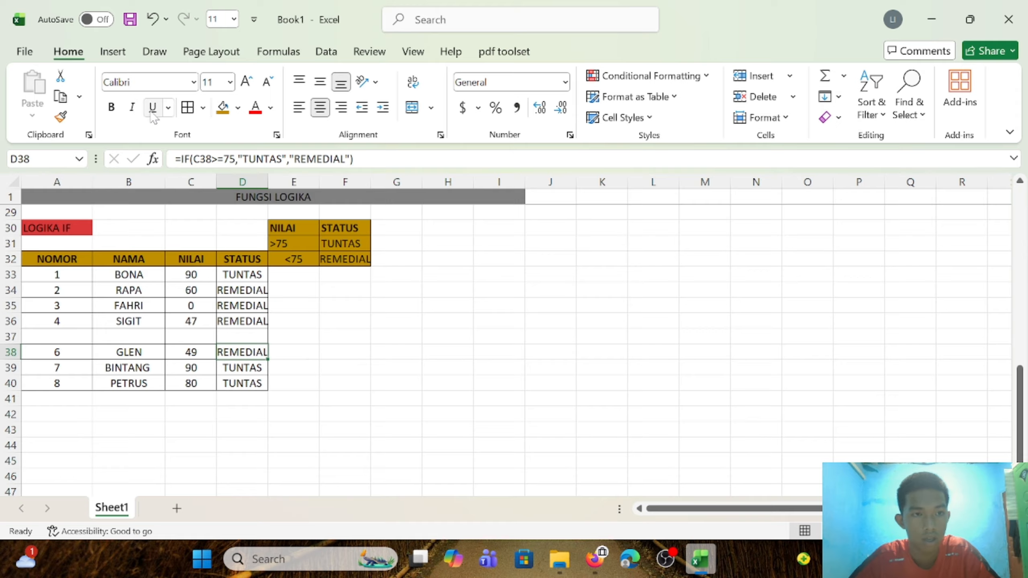
- Undo the clearing of the fifth student's row A37:D37
left_click(153, 20)
left_click(153, 20)
left_click(153, 20)
left_click(153, 20)
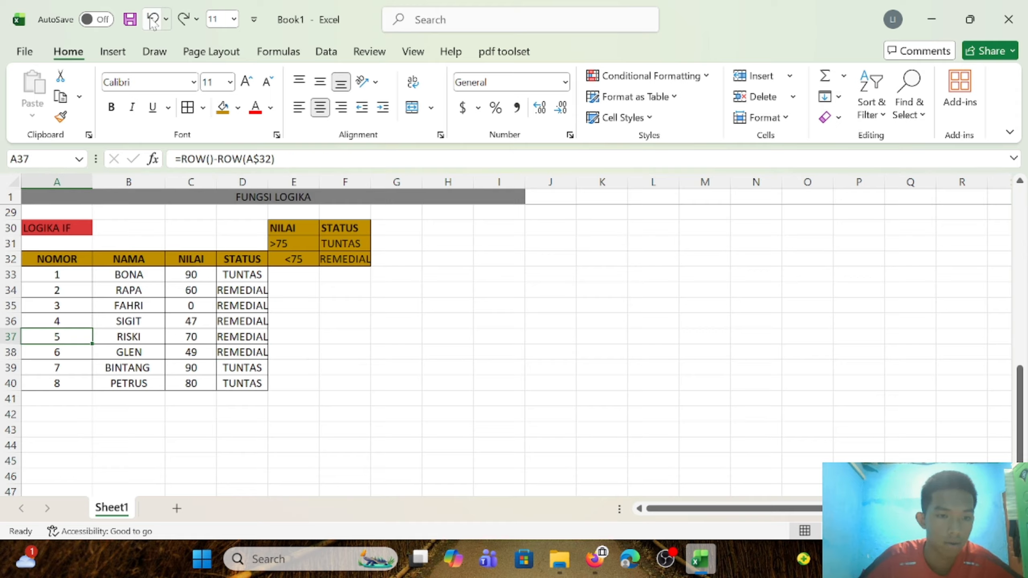
left_click(153, 20)
left_click(124, 350)
left_click(83, 339)
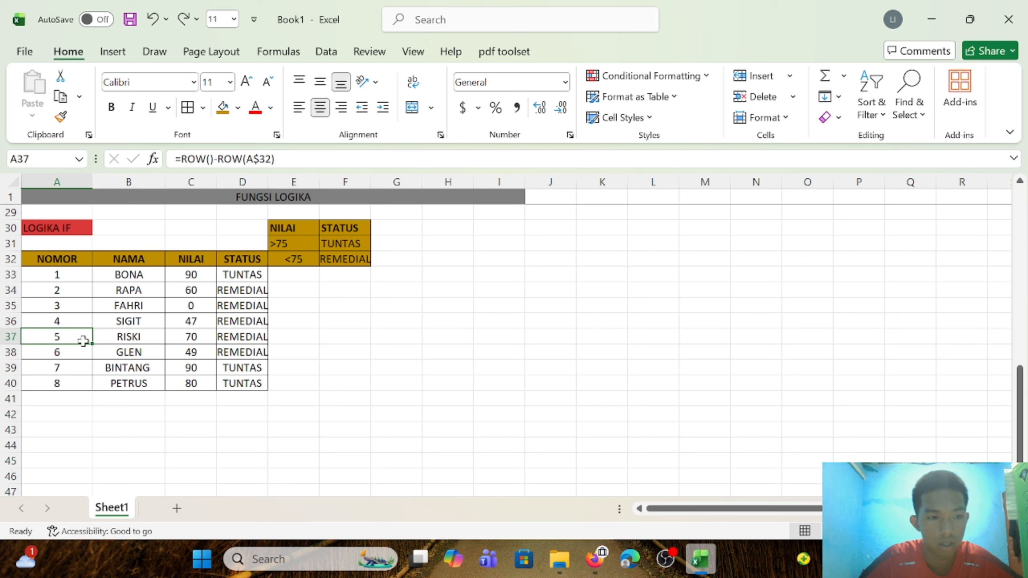
left_click_drag(84, 341, 225, 338)
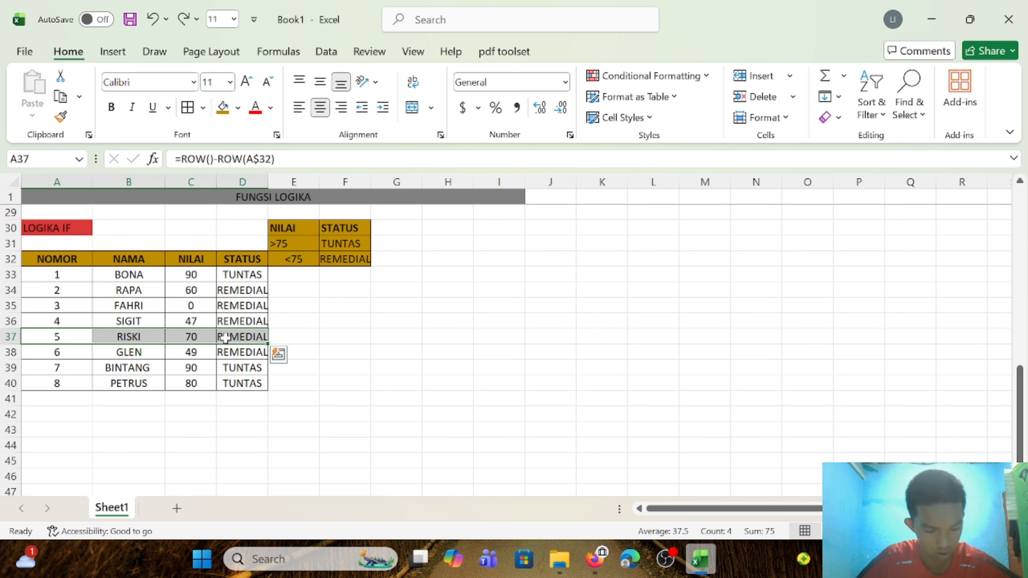
key("ctrl+c")
left_click(367, 320)
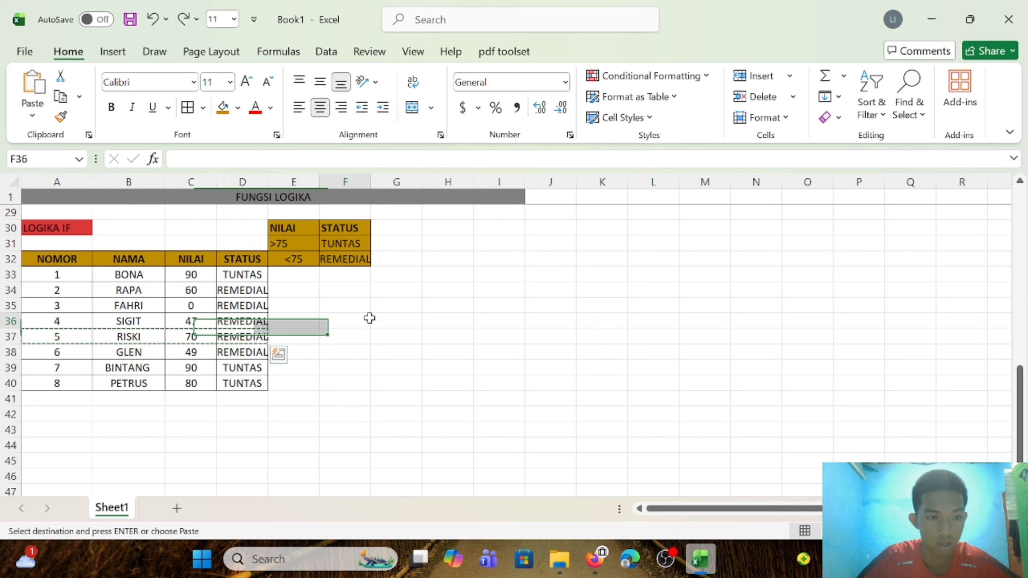
- Clear the numbering formula in cell A37 and enter the number 5 in its place
left_click(59, 334)
left_click_drag(60, 336, 221, 337)
key("BackSpace")
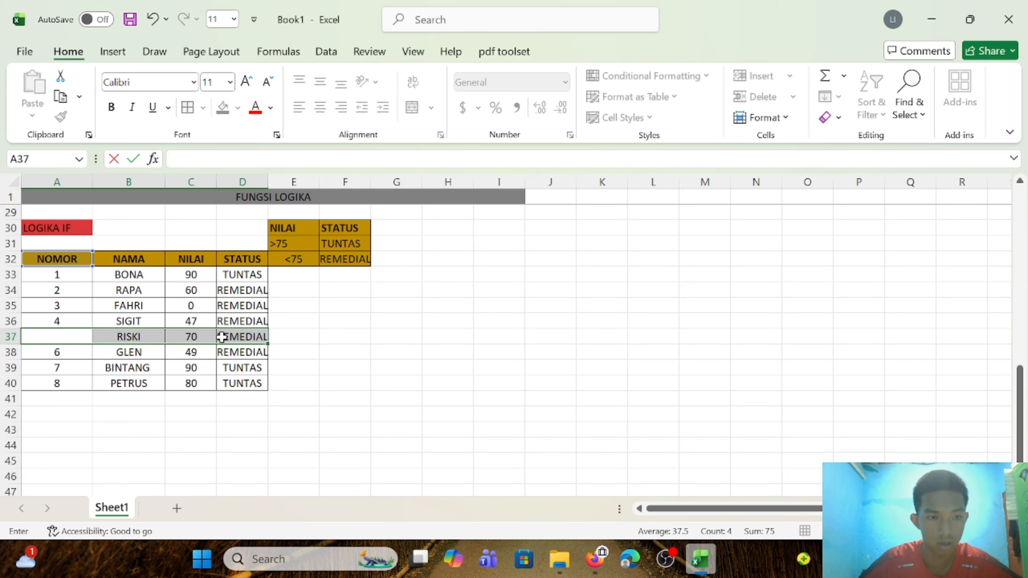
left_click(286, 322)
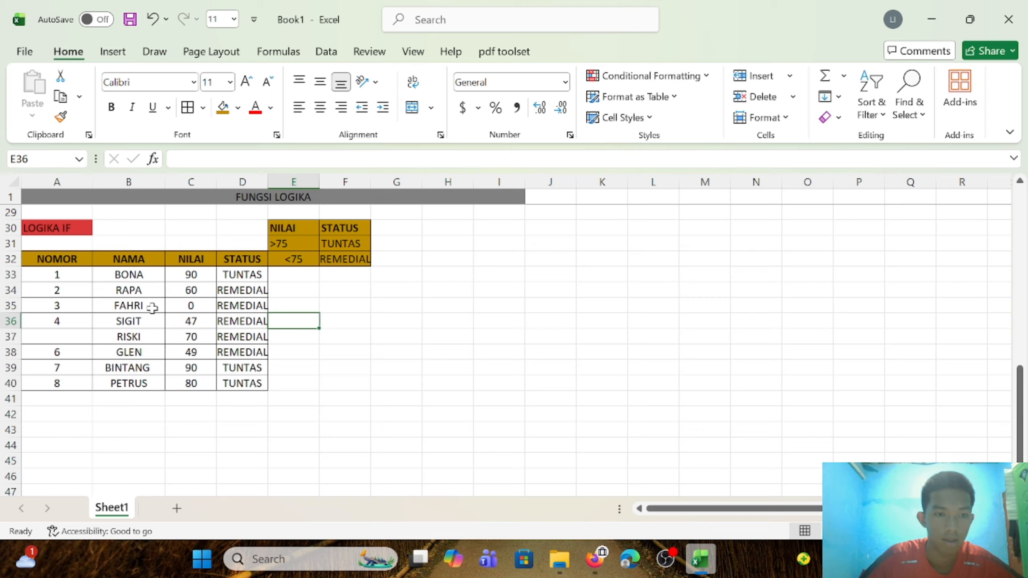
left_click(172, 353)
left_click(41, 336)
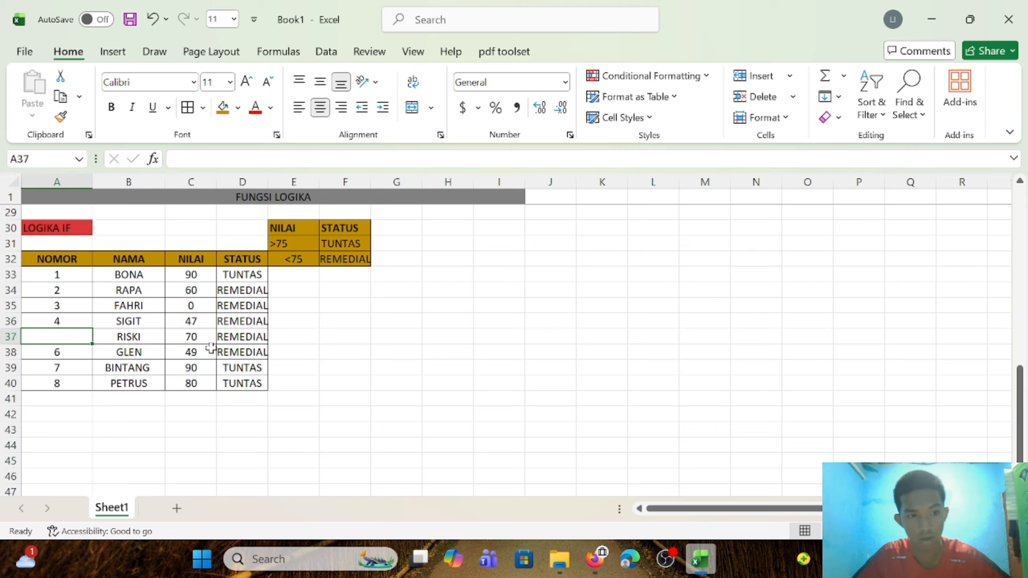
type("5")
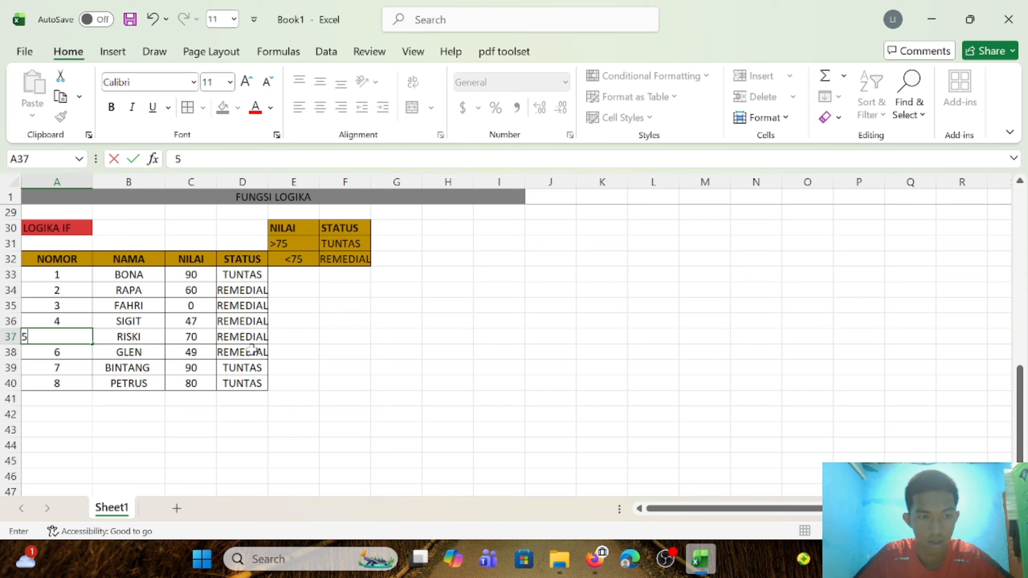
key("Return")
left_click(385, 338)
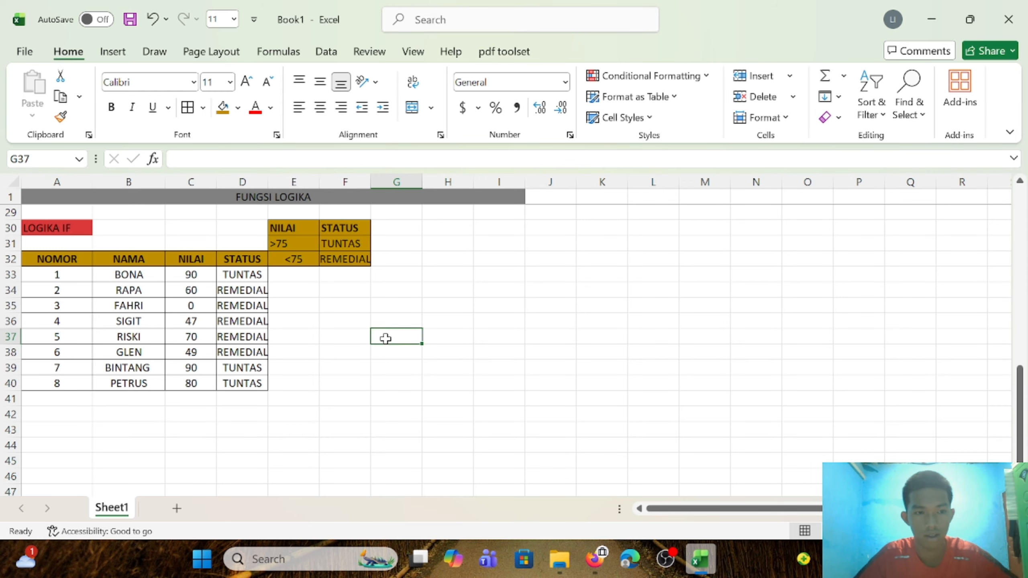
- Sort the LOGIKA IF table A32:D40 by the NILAI column from largest to smallest, keeping the header row
left_click(447, 277)
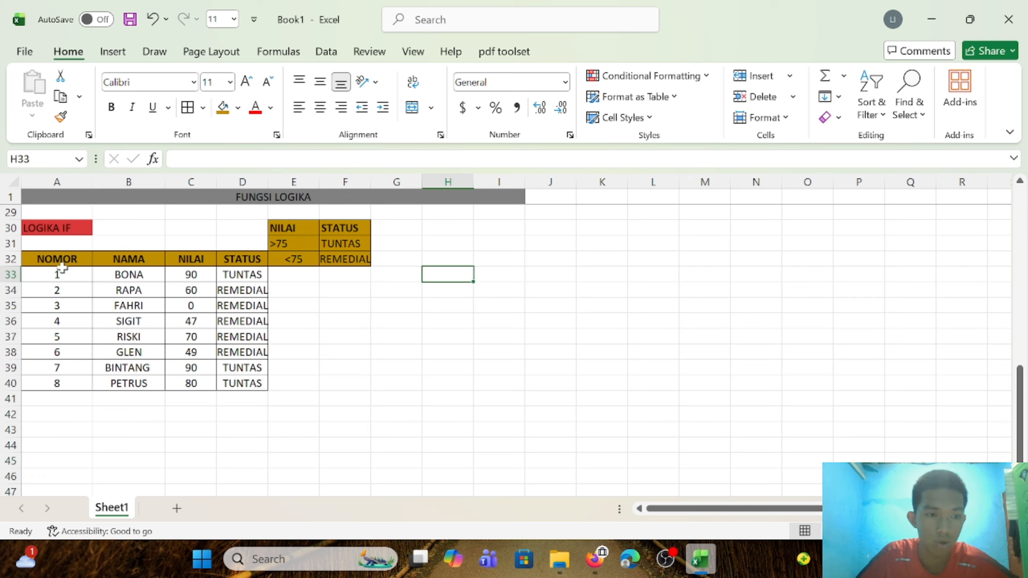
left_click_drag(61, 261, 257, 384)
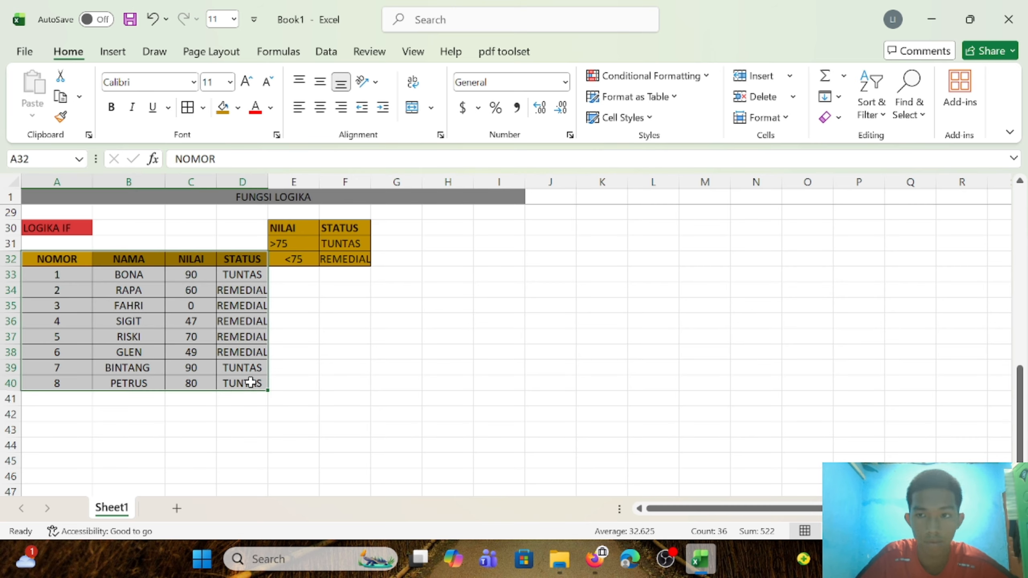
left_click(866, 103)
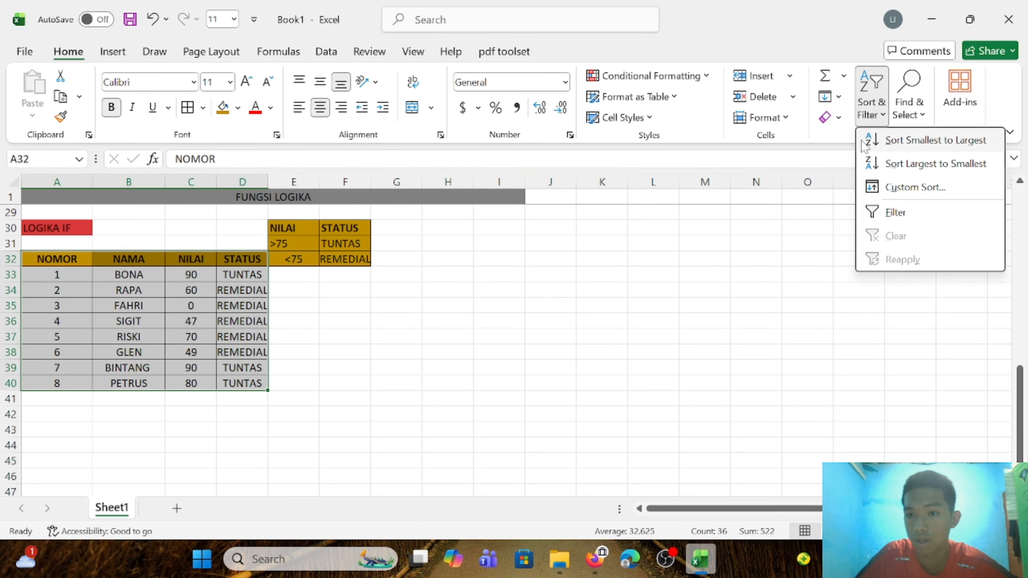
left_click(888, 189)
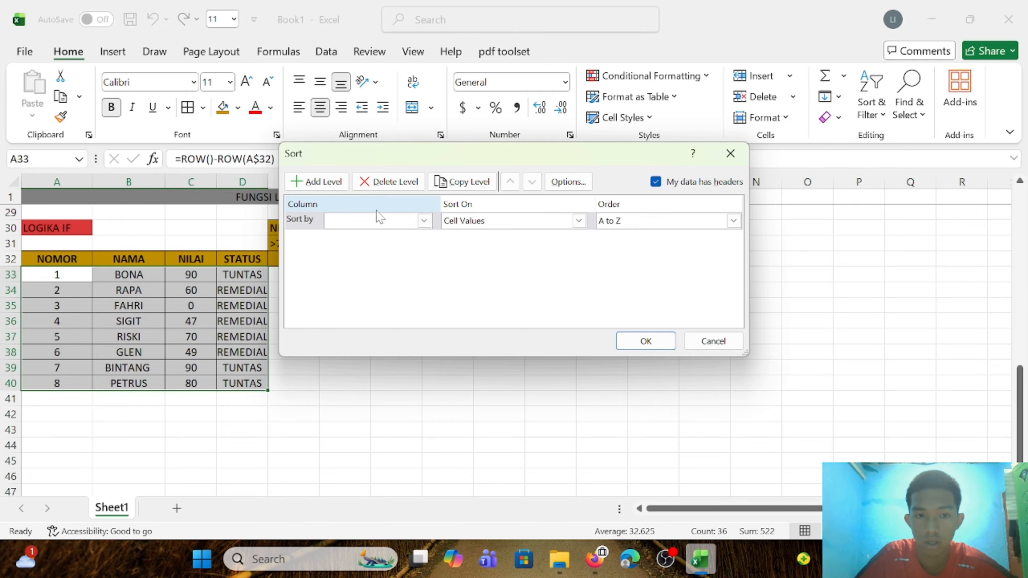
left_click(381, 222)
left_click(372, 258)
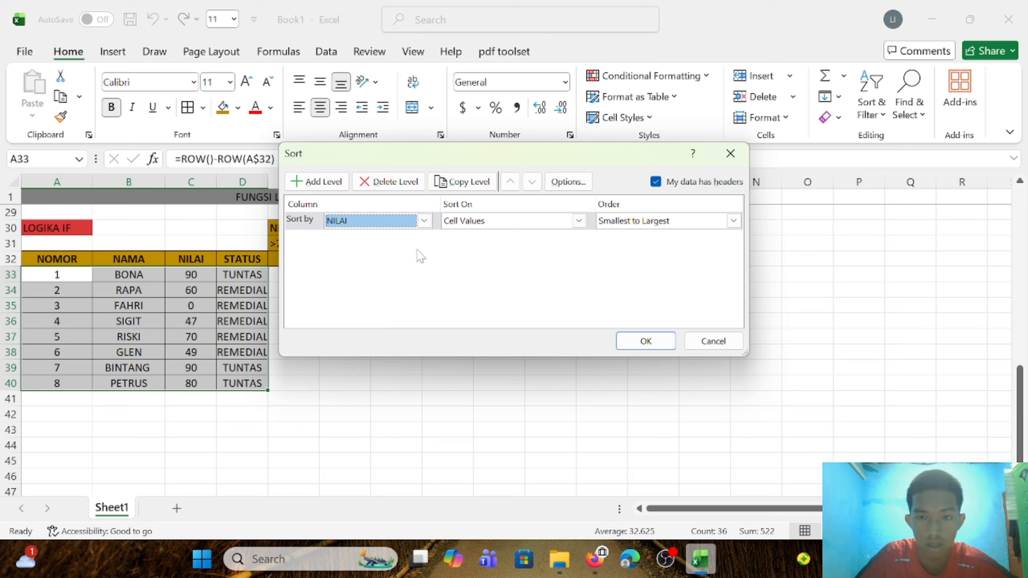
left_click(623, 227)
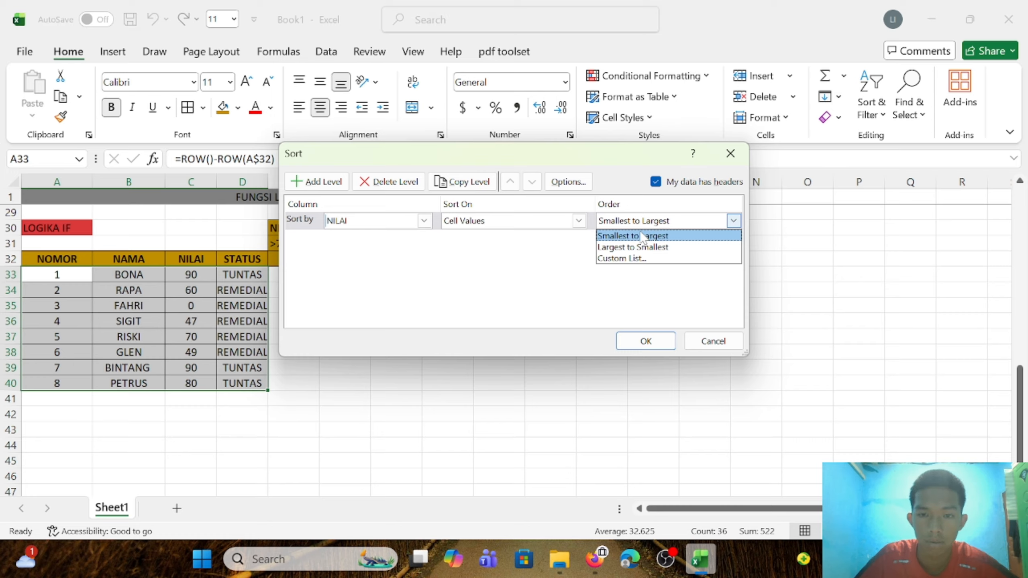
left_click(644, 248)
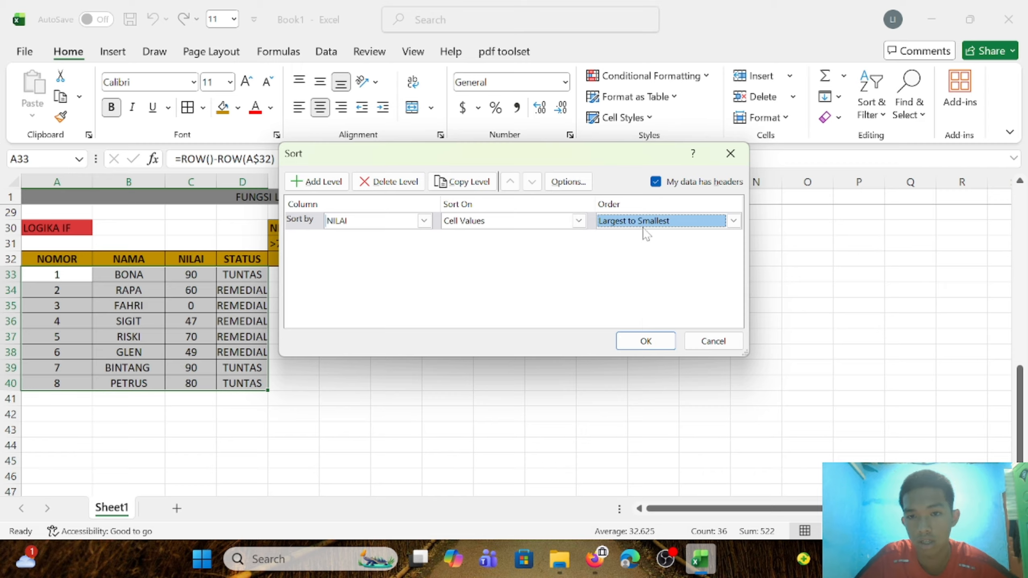
left_click(647, 341)
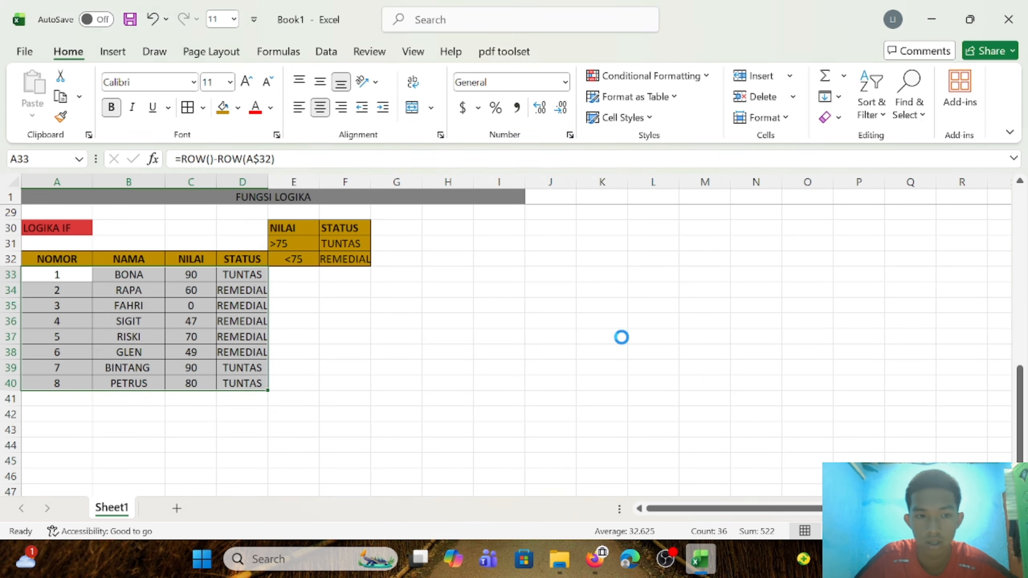
left_click(551, 340)
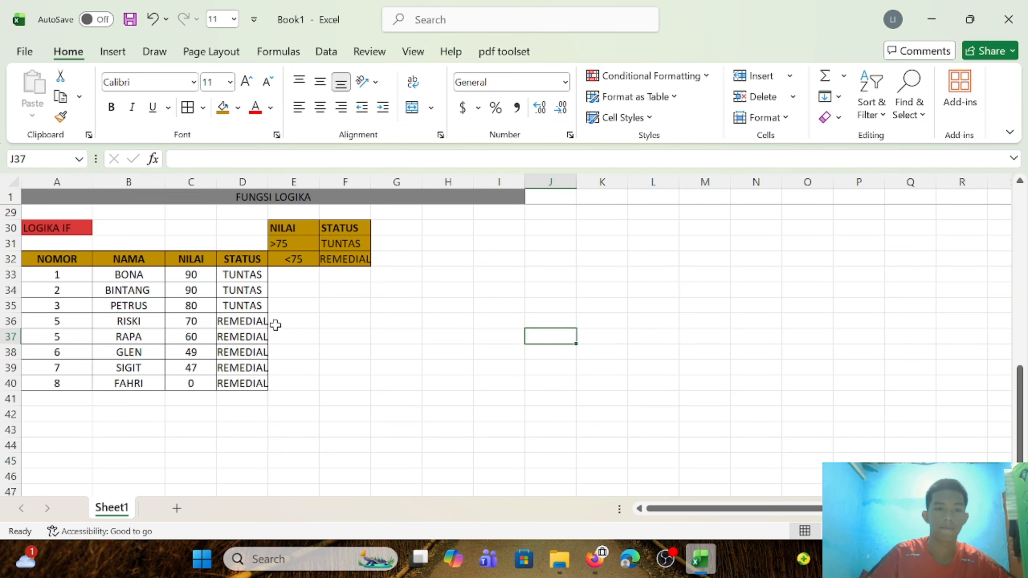
- Review the STATUS column of the sorted table and the NOT, AND and OR tables further up the sheet
left_click(238, 261)
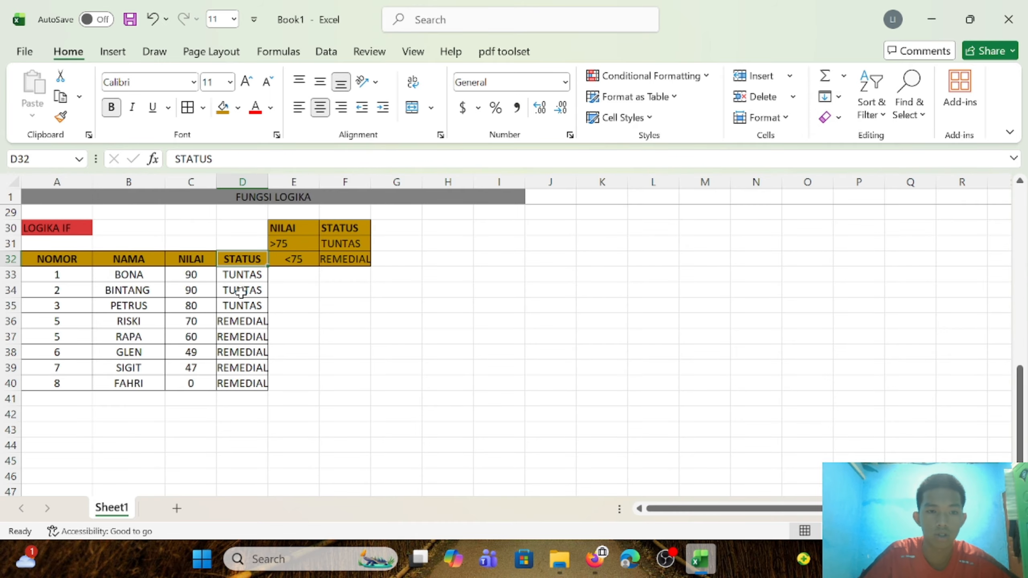
left_click(239, 290)
left_click(241, 306)
left_click(241, 271)
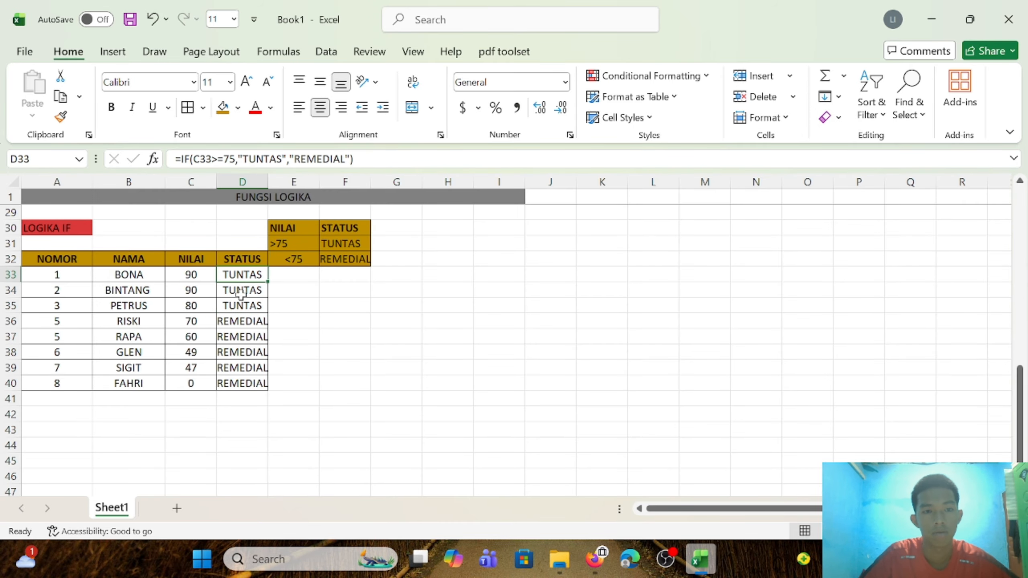
left_click(239, 336)
left_click(245, 383)
left_click(245, 396)
left_click(239, 368)
left_click(235, 339)
left_click_drag(231, 320, 227, 306)
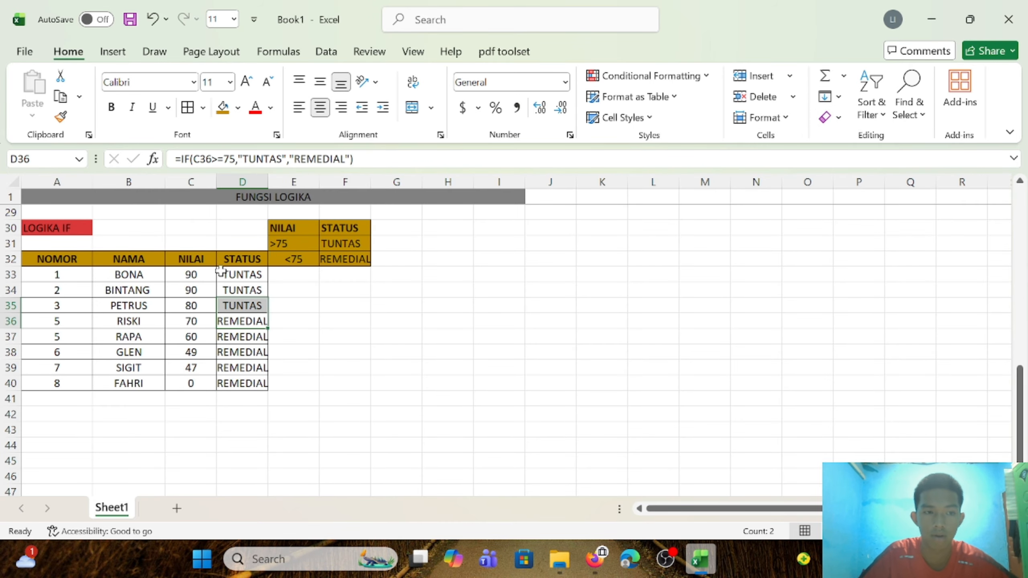
left_click(223, 274)
left_click(221, 293)
scroll(73, 327, "up", 9)
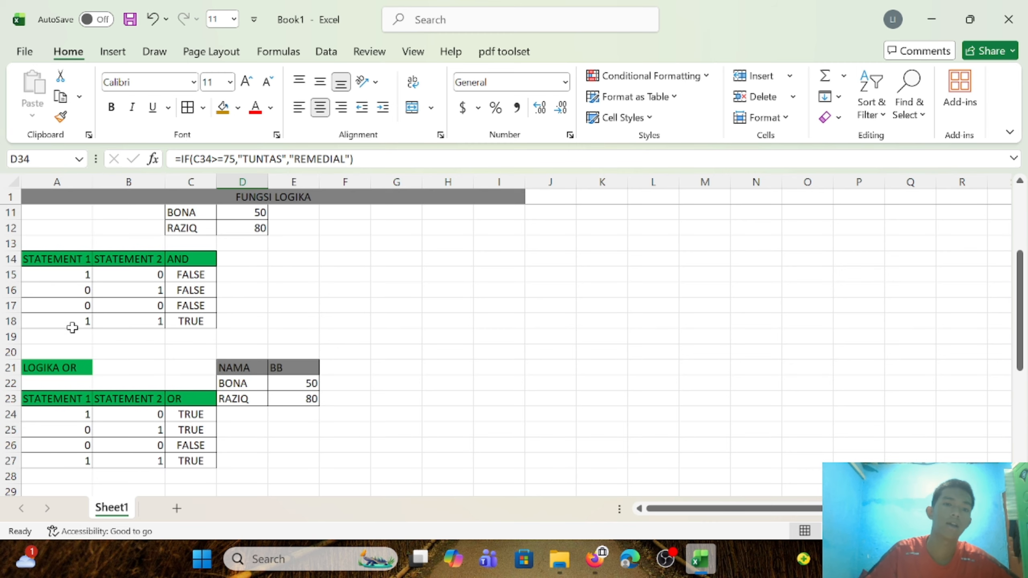
scroll(164, 350, "down", 5)
scroll(87, 305, "down", 2)
scroll(205, 367, "up", 7)
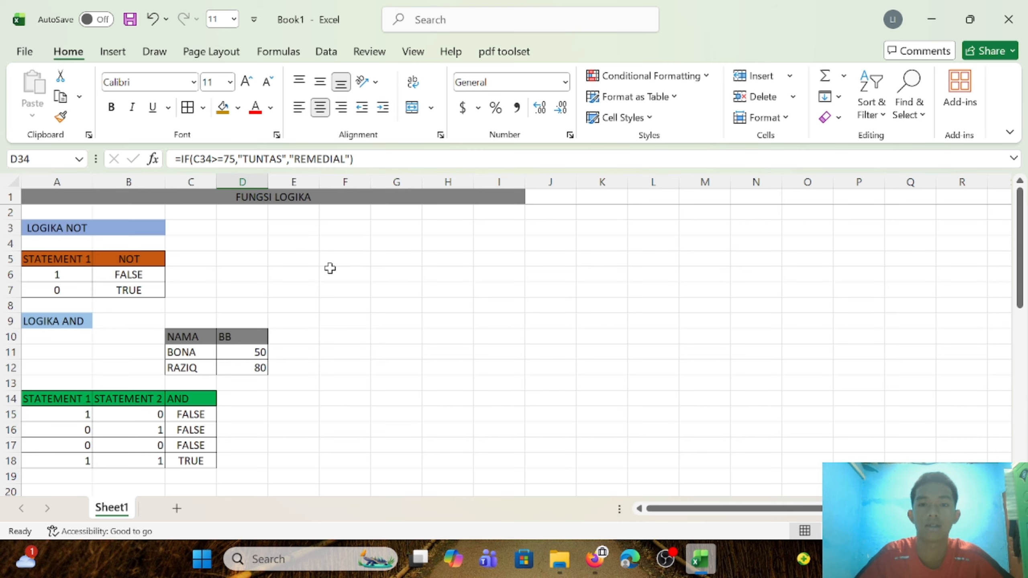
left_click(665, 559)
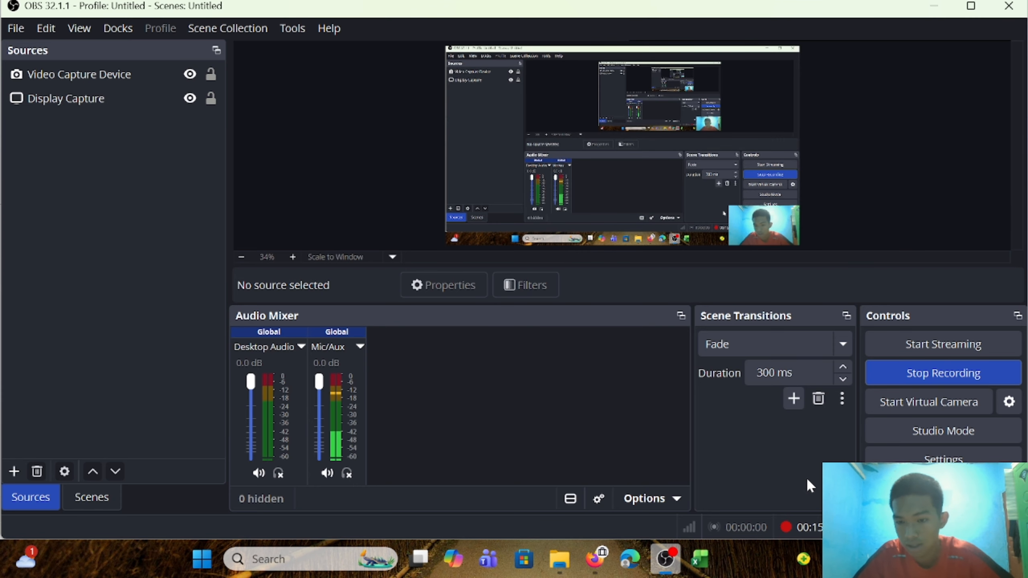